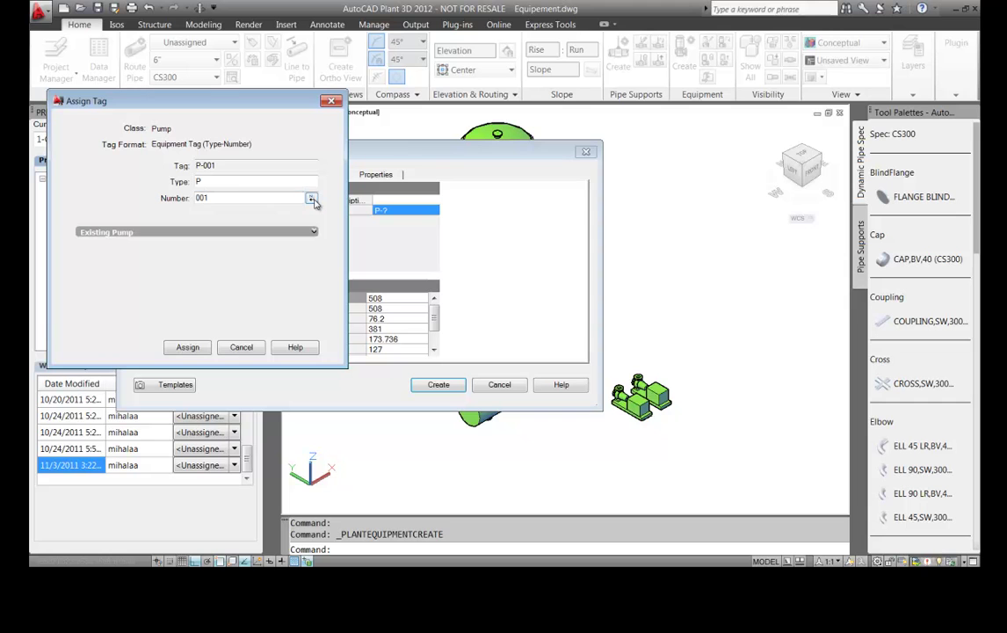
# - Check the existing pump tags, and assign tag P-001 to the new vertical inline pump
pyautogui.click(314, 232)
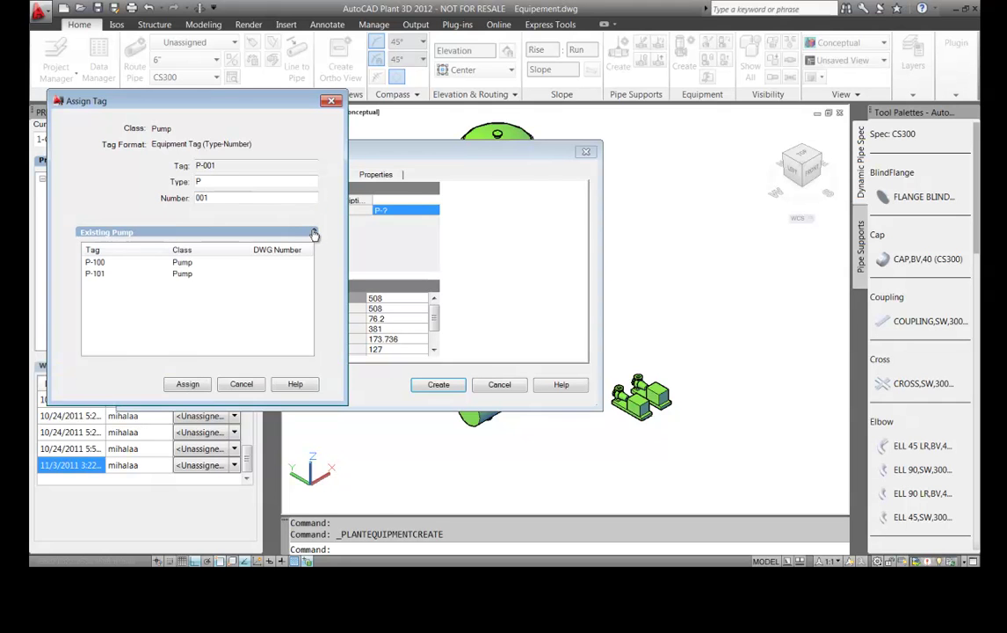
pyautogui.click(314, 232)
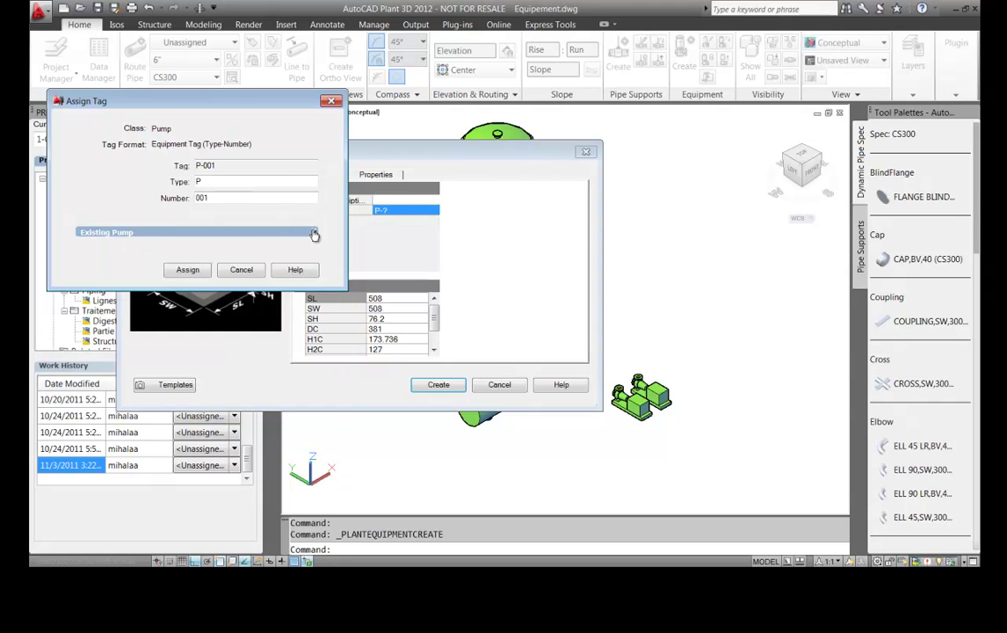
pyautogui.click(203, 271)
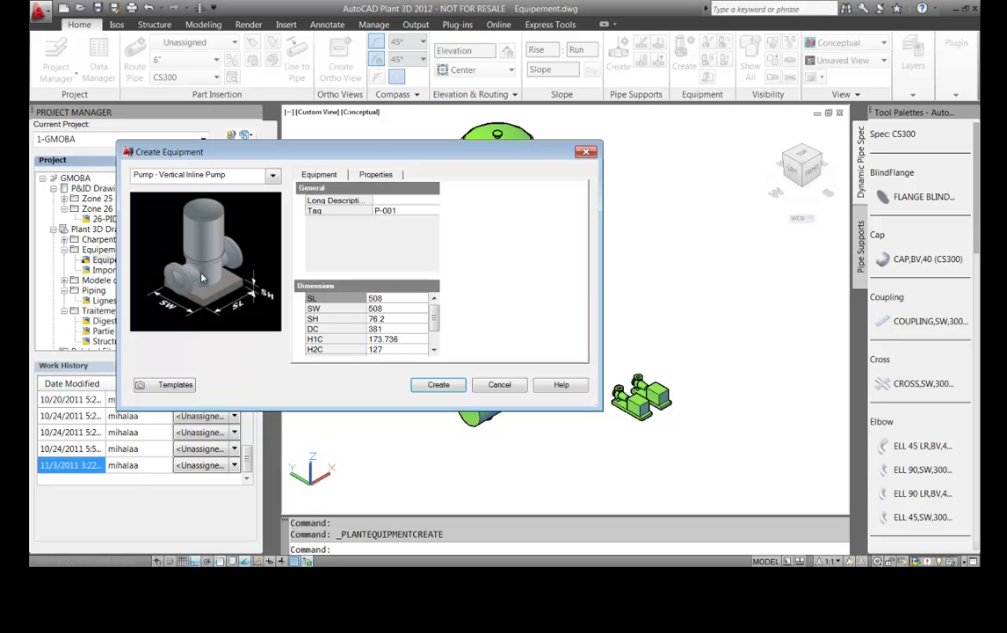
# - Create the vertical inline pump and place it in the open area near the horizontal vessel and the two existing pumps
pyautogui.click(377, 175)
pyautogui.click(439, 386)
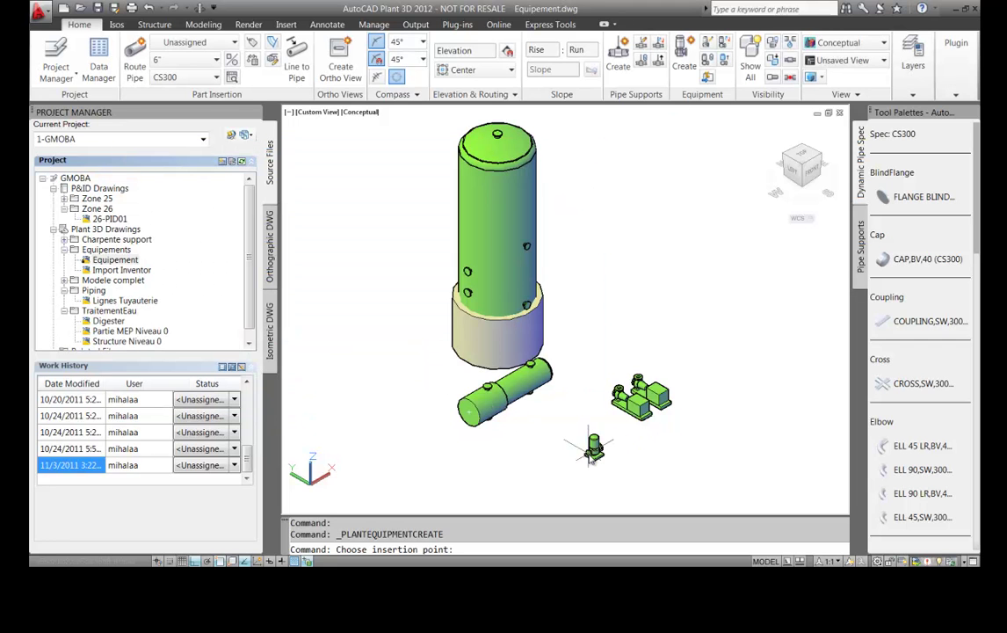
pyautogui.scroll(5, 595, 449)
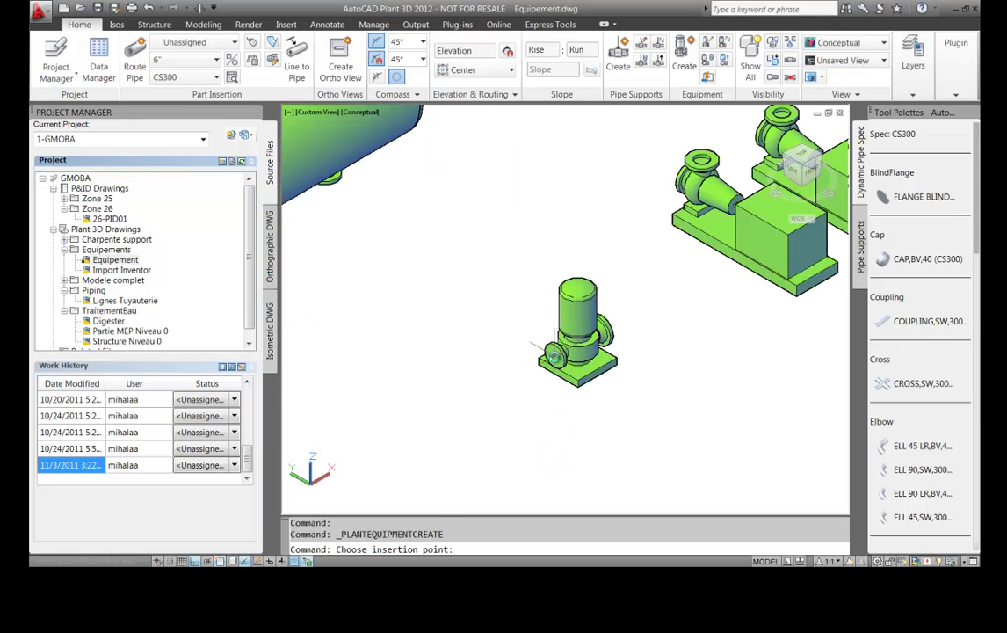
pyautogui.click(554, 355)
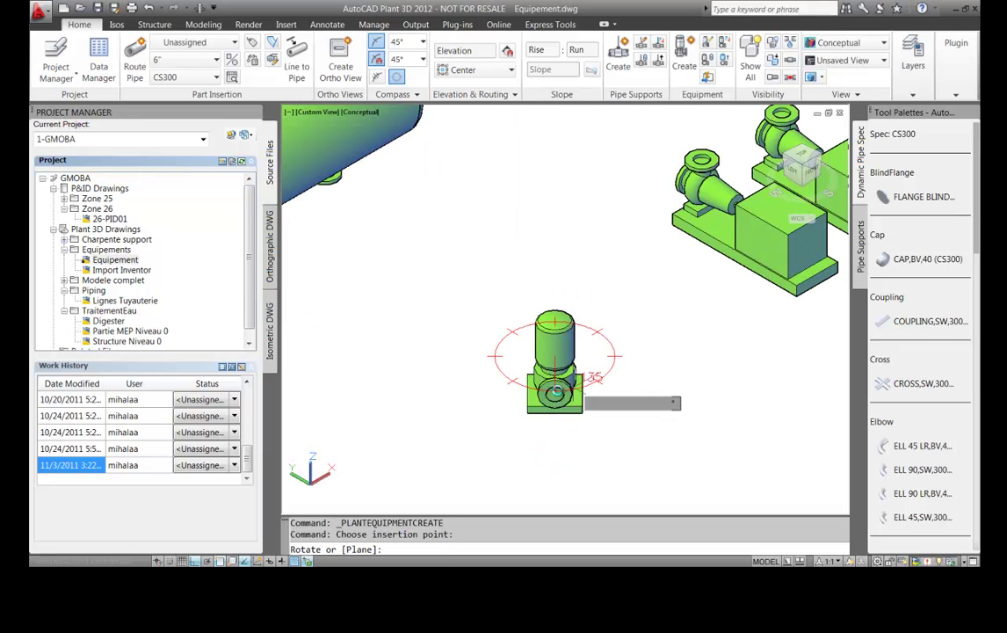
pyautogui.click(492, 387)
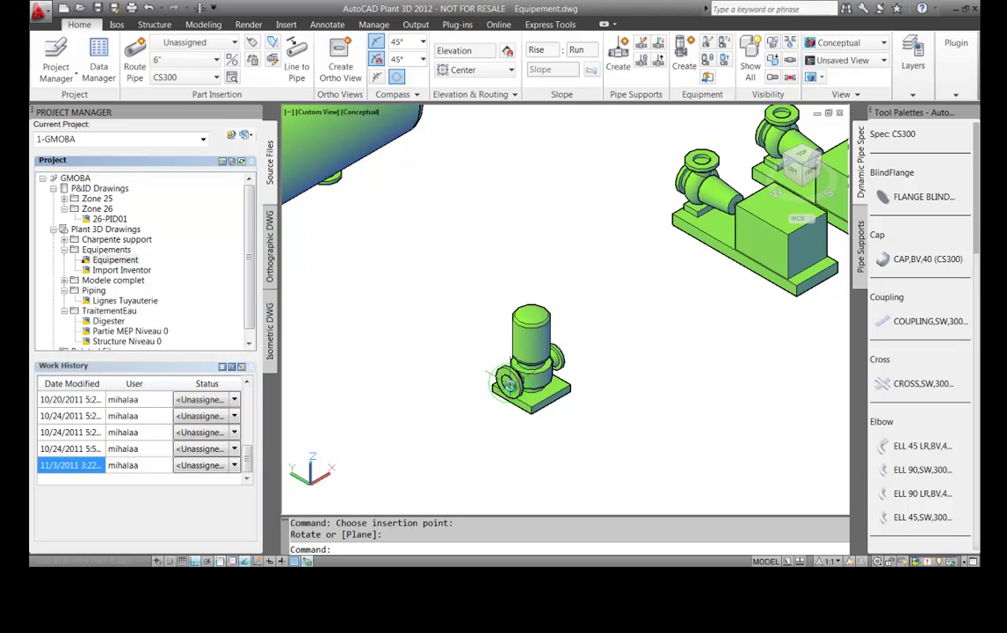
# - Lengthen the vertical inline pump's base plate by entering a larger SL dimension in its equipment settings
pyautogui.moveTo(533, 443); pyautogui.dragTo(531, 410, button='middle')
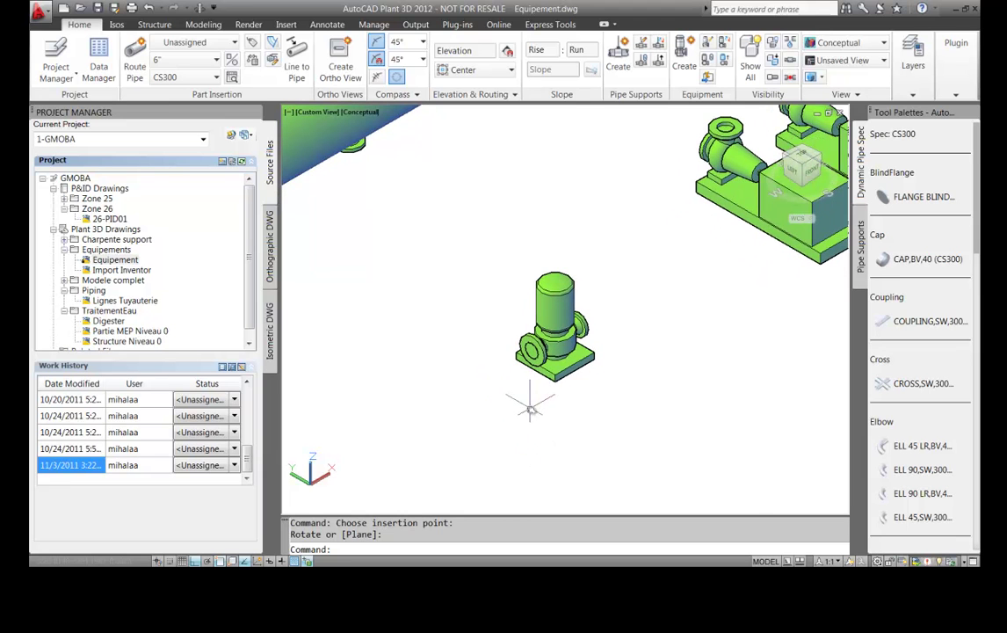
pyautogui.click(554, 321)
pyautogui.rightClick(564, 292)
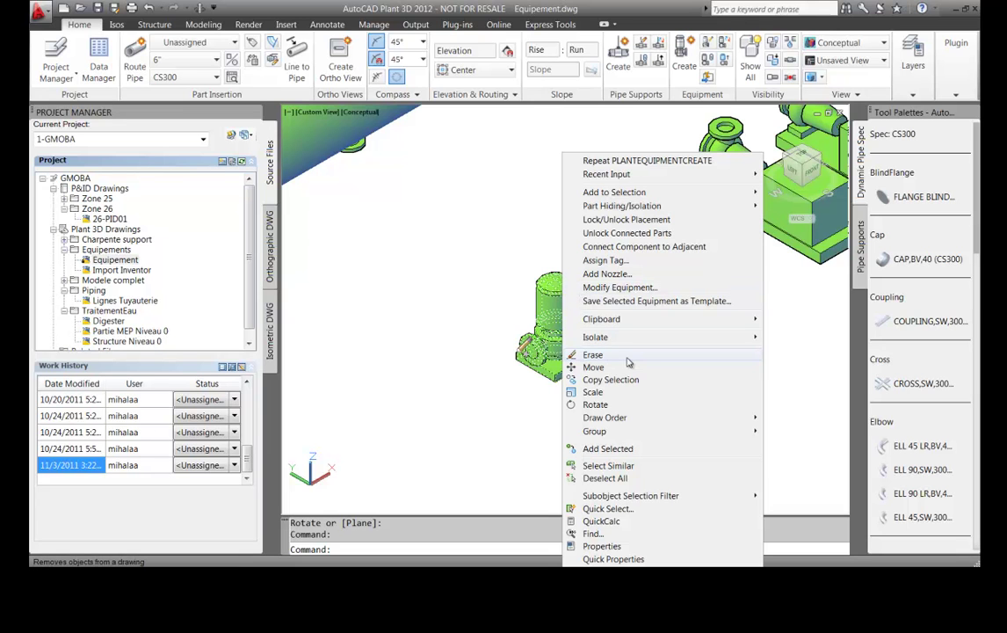
pyautogui.click(620, 288)
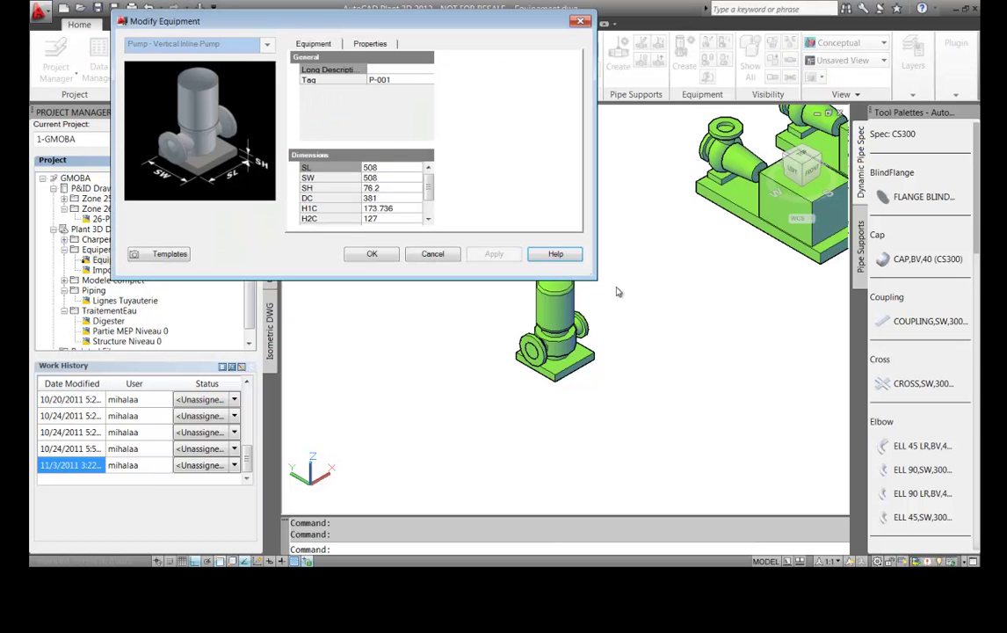
pyautogui.click(382, 168)
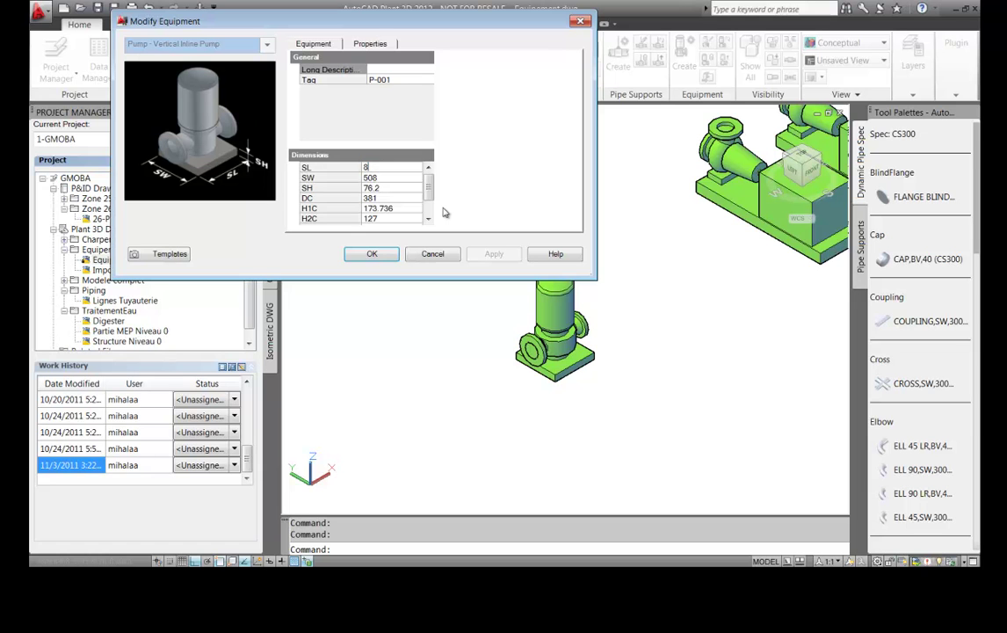
pyautogui.click(372, 254)
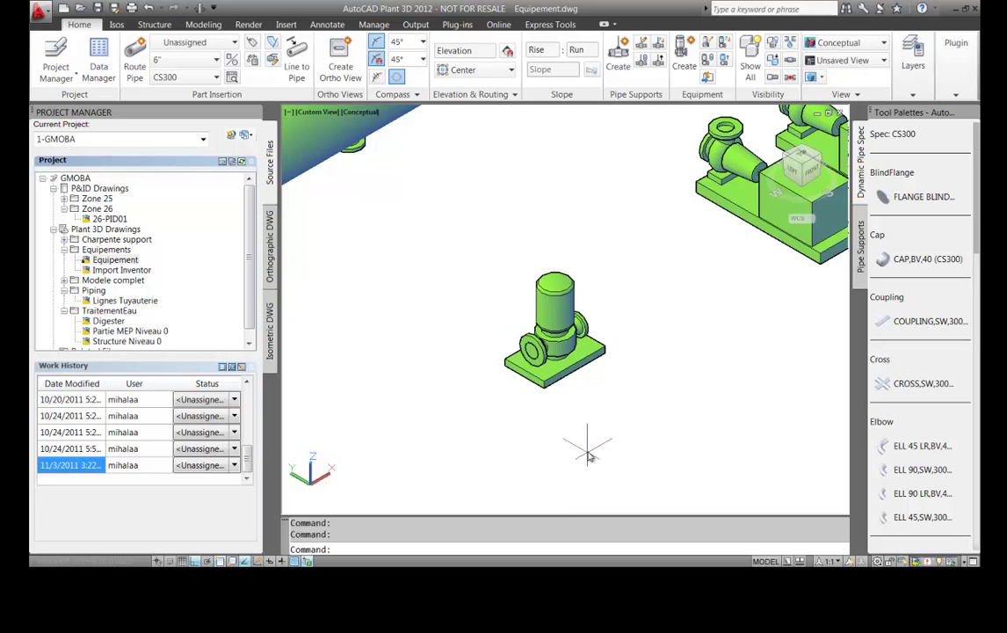
# - Examine the vertical pump's flanged nozzle and its edit and pipe-routing grips
pyautogui.scroll(5, 552, 363)
pyautogui.click(516, 339)
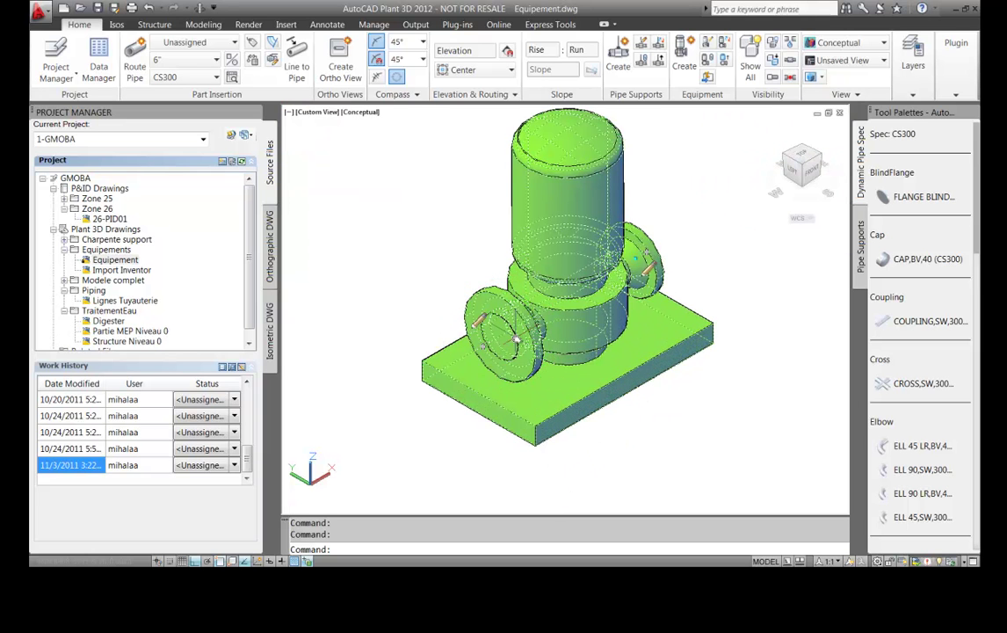
pyautogui.scroll(5, 472, 387)
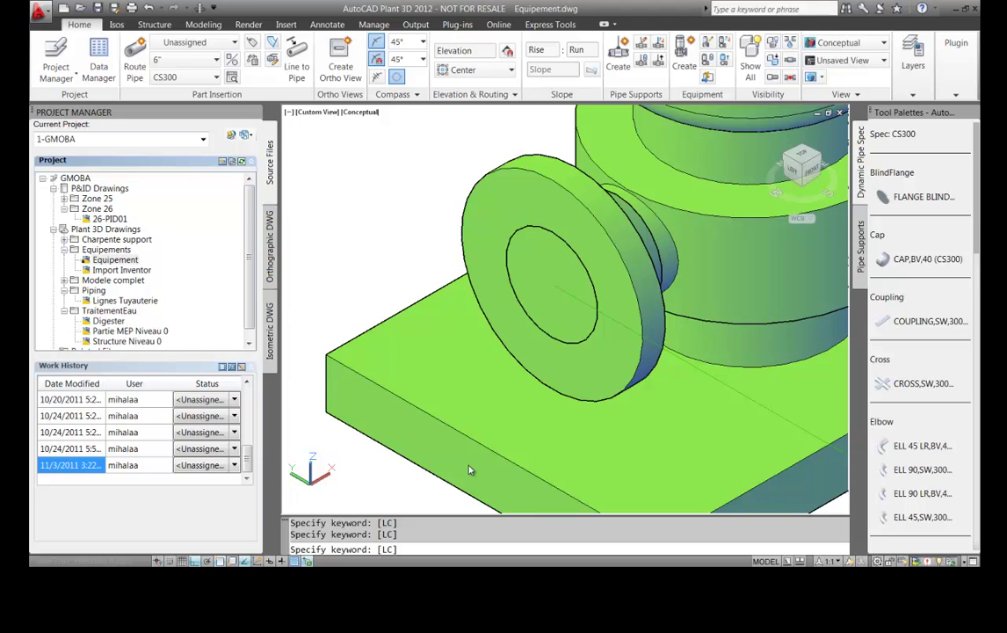
pyautogui.scroll(-5, 567, 410)
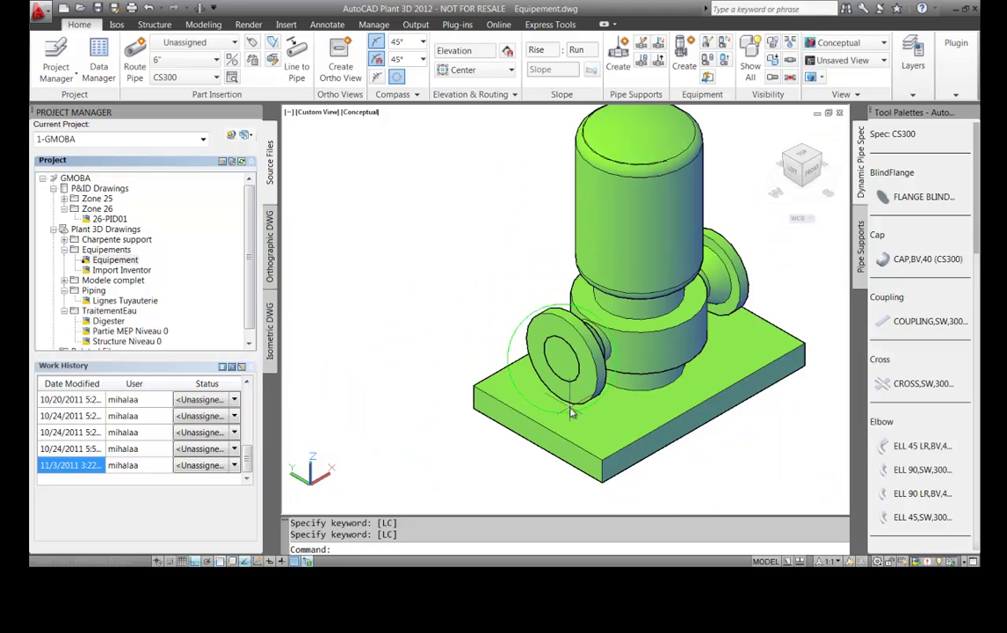
pyautogui.moveTo(571, 413); pyautogui.dragTo(539, 366, button='middle')
pyautogui.click(515, 320)
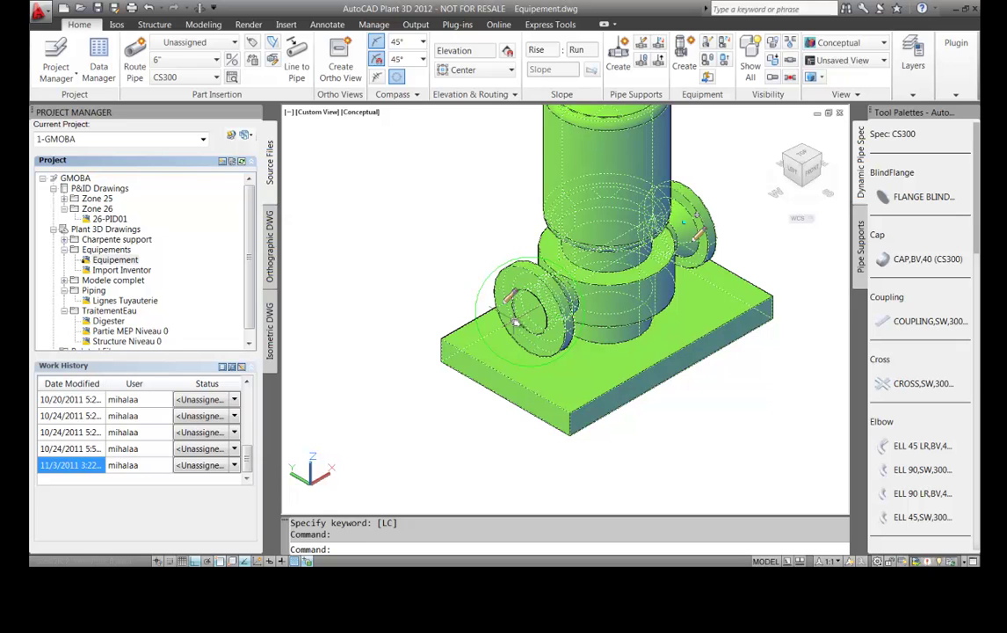
pyautogui.press('Escape')
pyautogui.press('Escape')
pyautogui.moveTo(634, 367); pyautogui.dragTo(607, 384, button='middle')
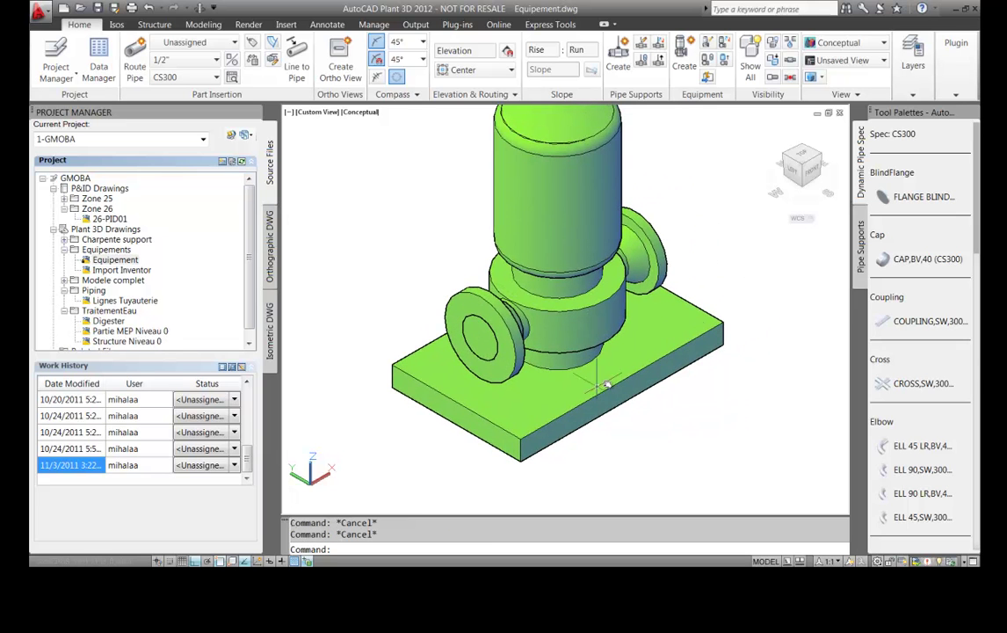
# - Try routing a 4" pipe with one elbow from the vertical pump's opposite nozzle, and undo the routing
pyautogui.keyDown('shift'); pyautogui.moveTo(567, 245); pyautogui.dragTo(407, 227, button='middle'); pyautogui.keyUp('shift')
pyautogui.click(640, 348)
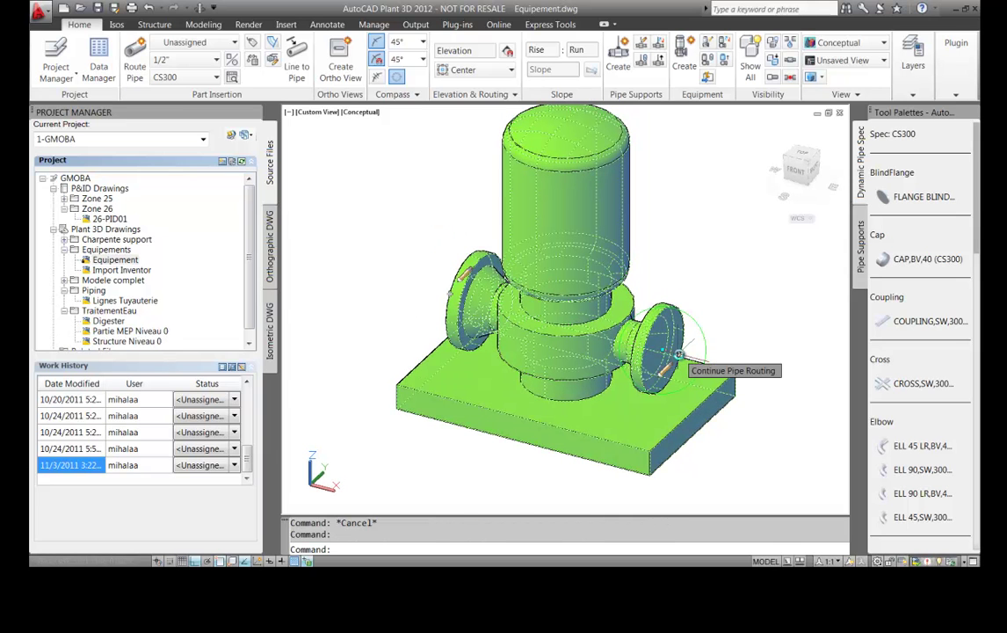
pyautogui.click(680, 354)
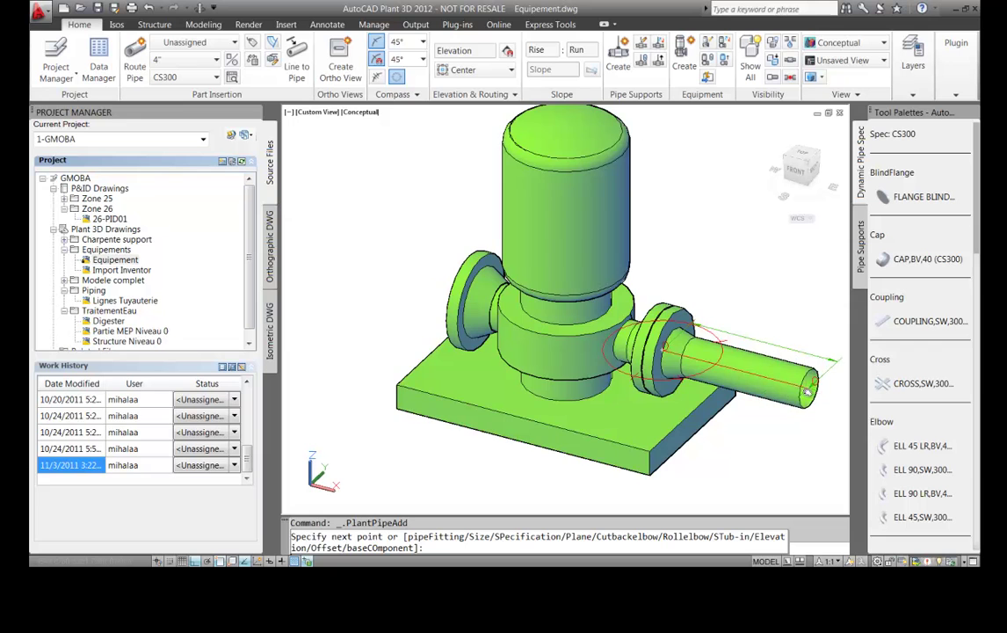
pyautogui.moveTo(807, 391); pyautogui.dragTo(615, 277, button='middle')
pyautogui.click(694, 304)
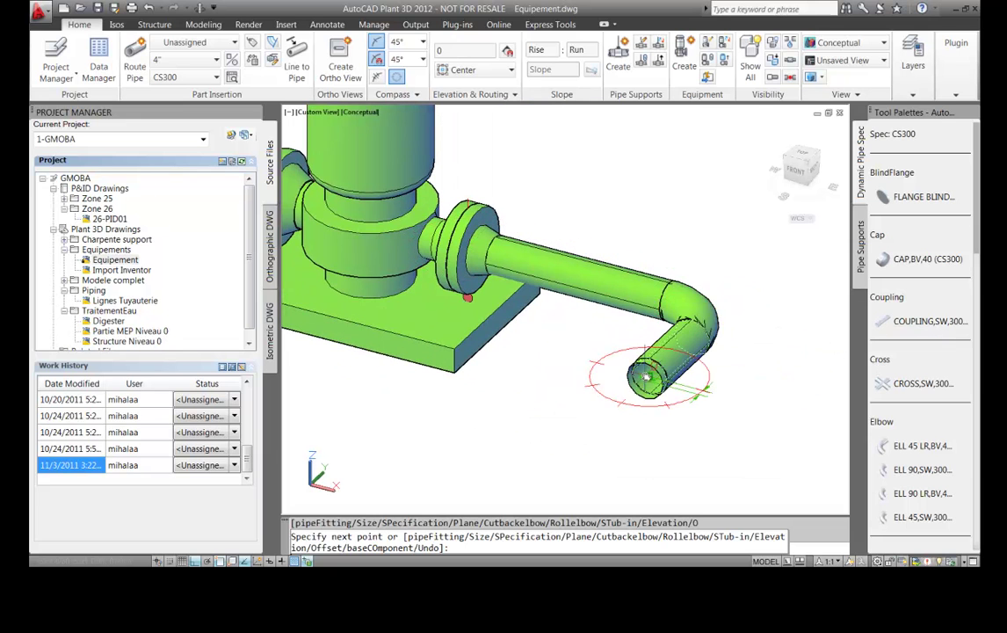
pyautogui.rightClick(634, 99)
pyautogui.click(655, 106)
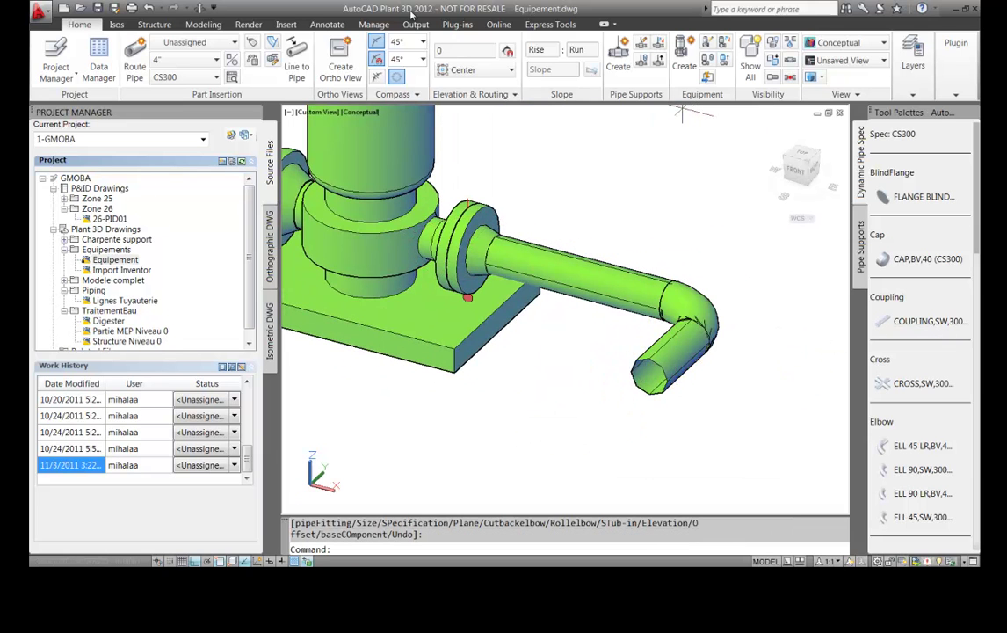
pyautogui.click(150, 8)
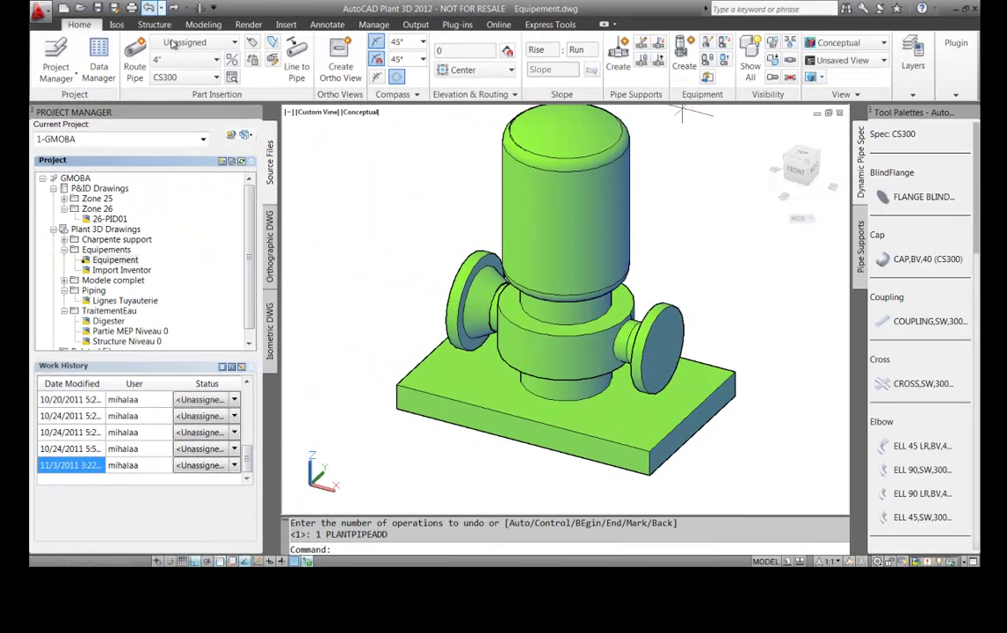
# - Import the air_blower Inventor component, insert it beside the vertical pump, and convert it to the Pump equipment type
pyautogui.scroll(-4, 468, 308)
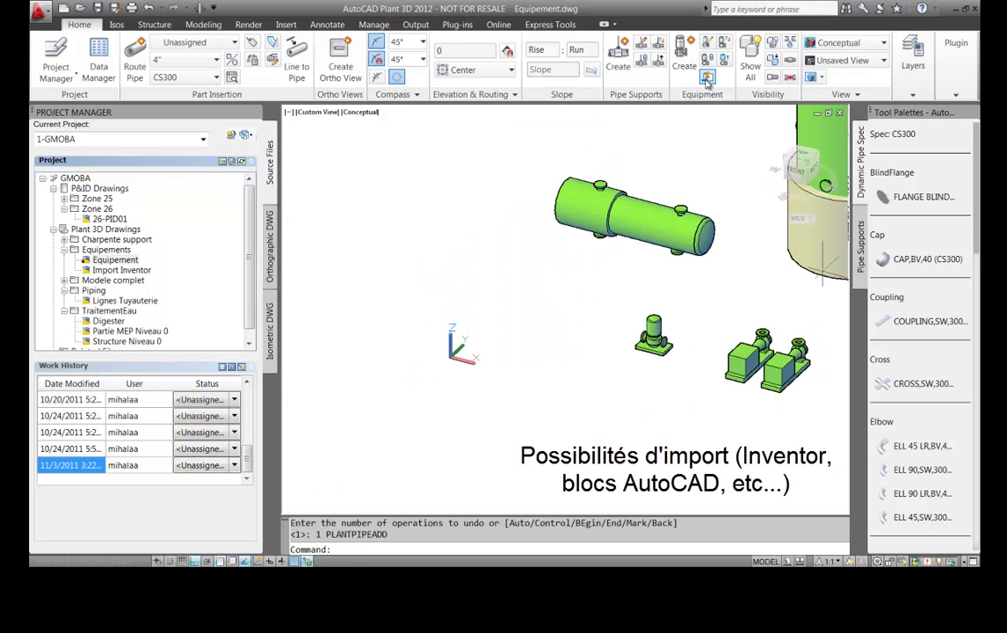
pyautogui.click(707, 78)
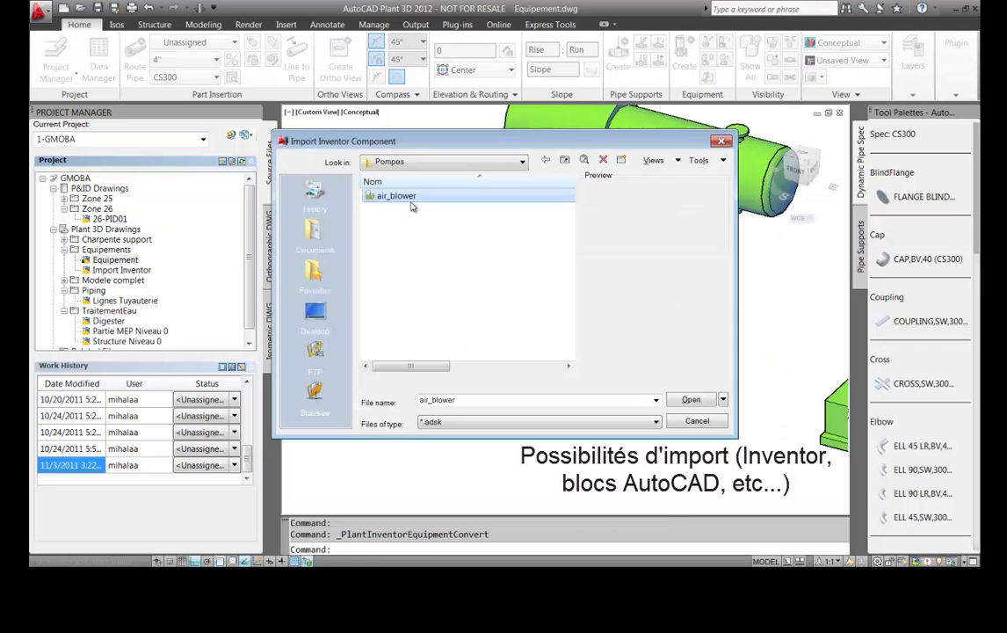
pyautogui.click(690, 398)
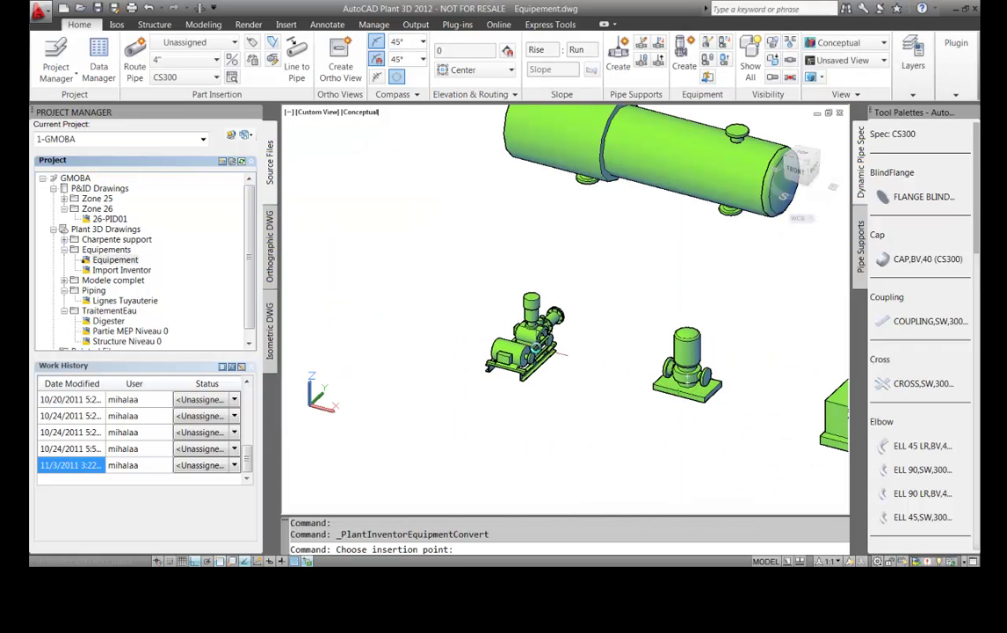
pyautogui.click(530, 344)
pyautogui.click(531, 348)
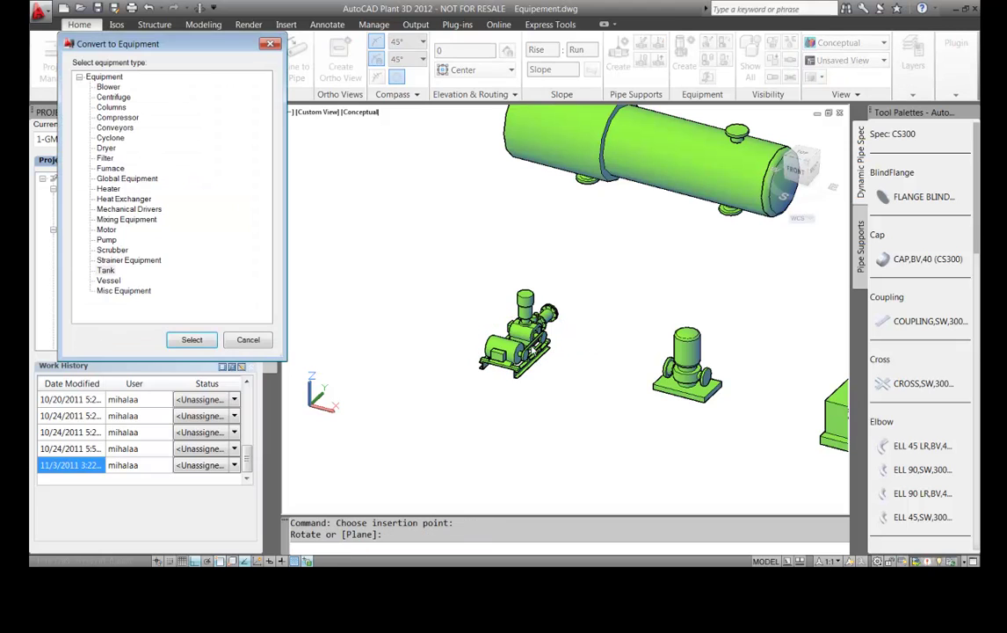
pyautogui.click(107, 239)
pyautogui.click(192, 339)
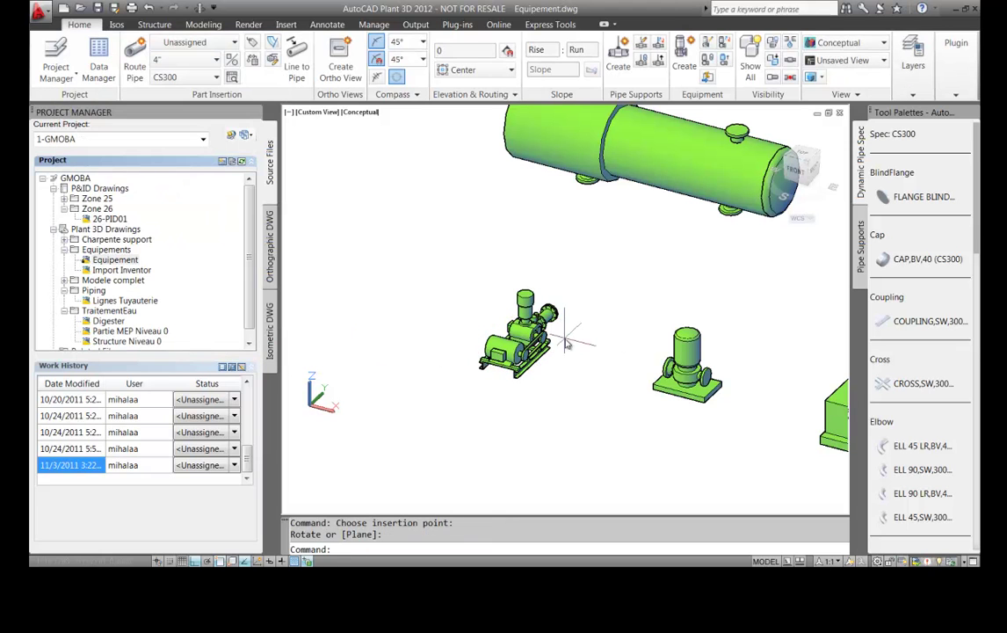
# - Add a nozzle centred on the air blower's open end flange, directed outward along the axis of its horizontal pipe stub
pyautogui.keyDown('shift'); pyautogui.moveTo(567, 344); pyautogui.dragTo(400, 269, button='middle'); pyautogui.keyUp('shift')
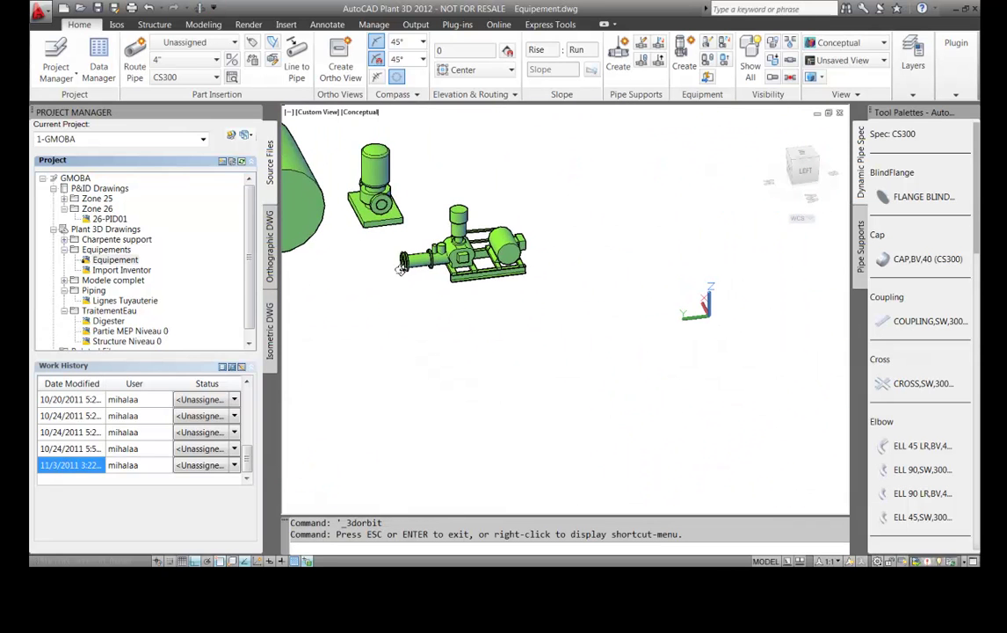
pyautogui.scroll(6, 398, 269)
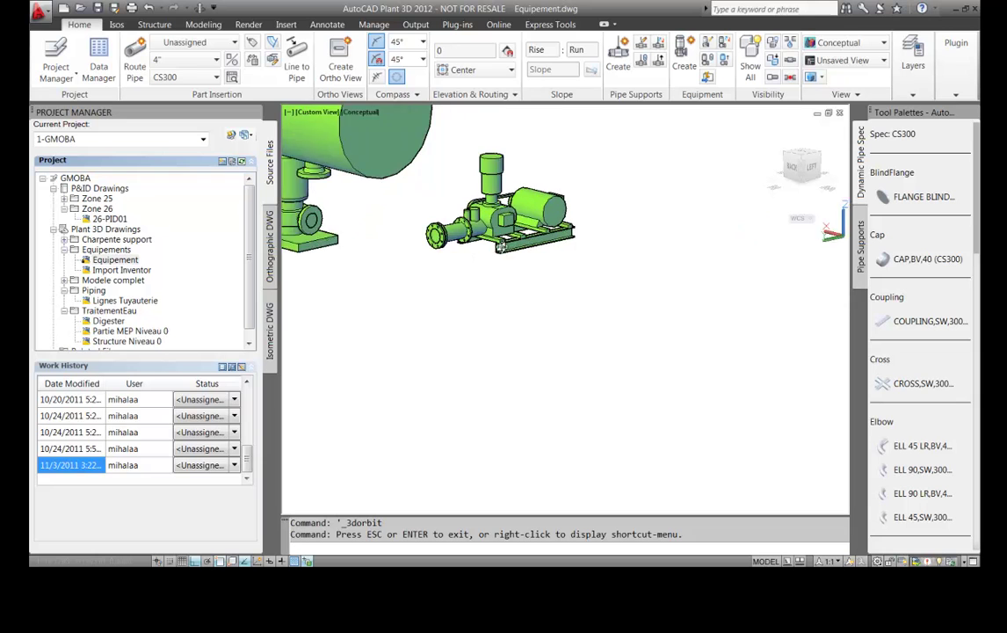
pyautogui.moveTo(499, 249); pyautogui.dragTo(640, 376, button='middle')
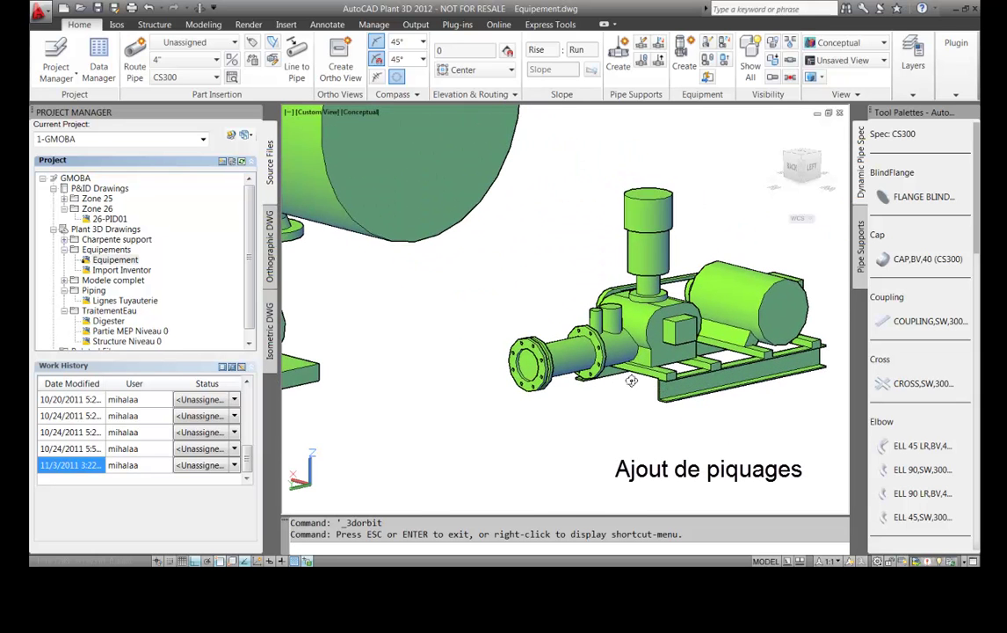
pyautogui.press('Escape')
pyautogui.click(632, 381)
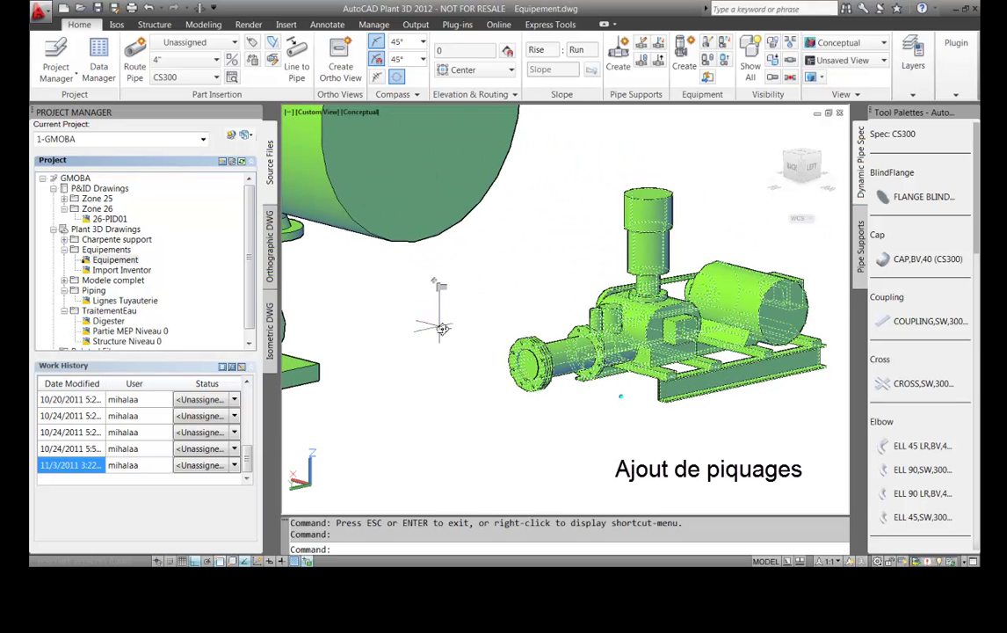
pyautogui.click(439, 286)
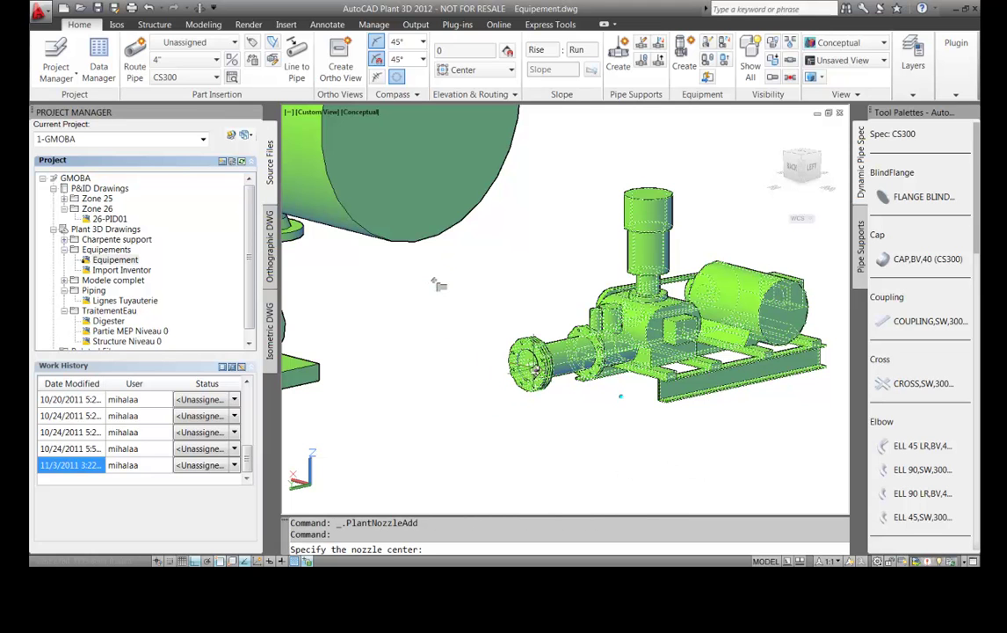
pyautogui.scroll(3, 526, 369)
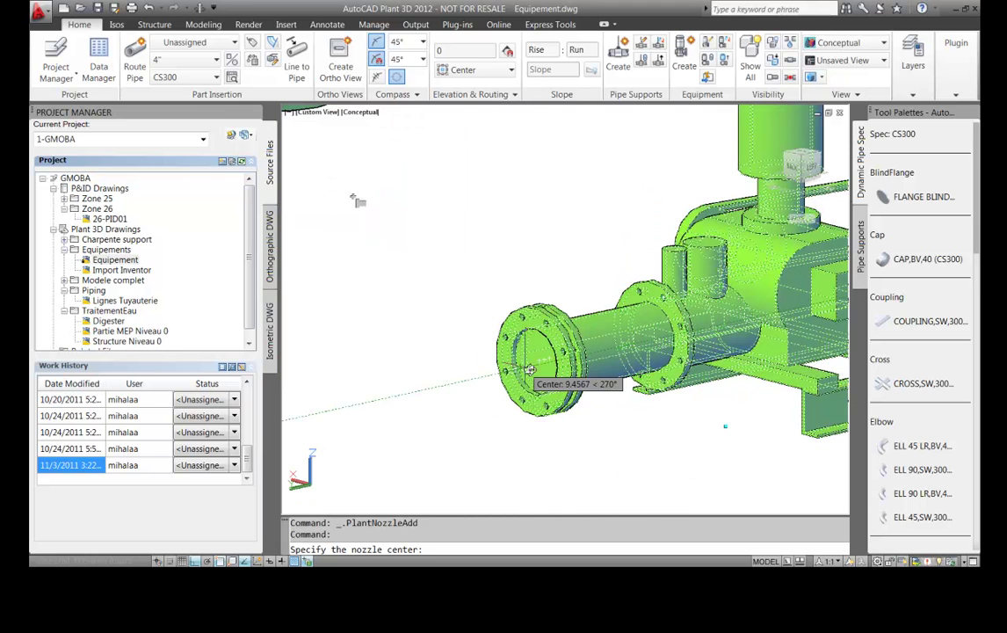
pyautogui.scroll(5, 533, 368)
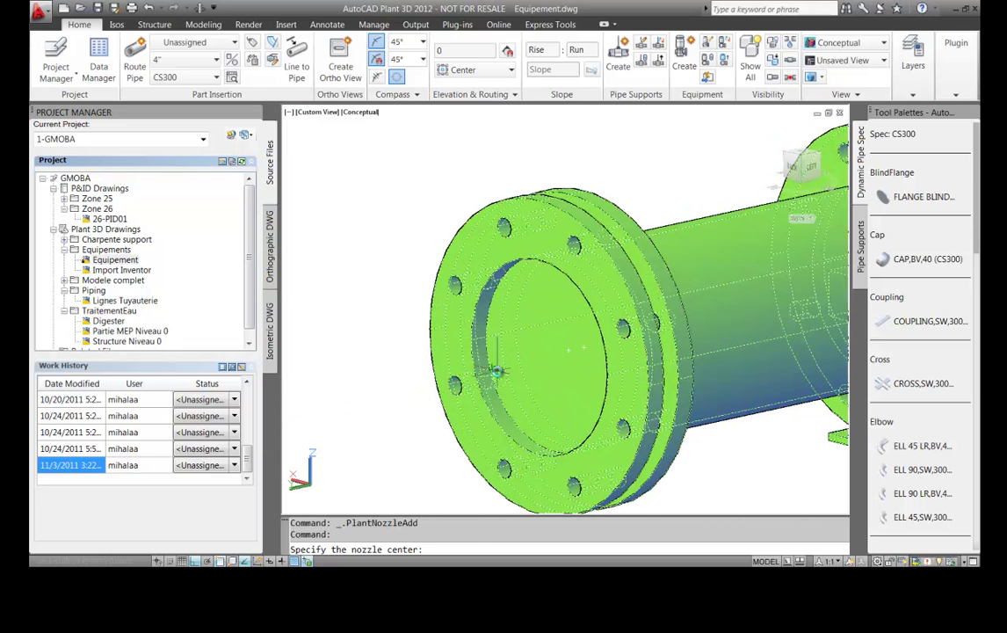
pyautogui.click(520, 367)
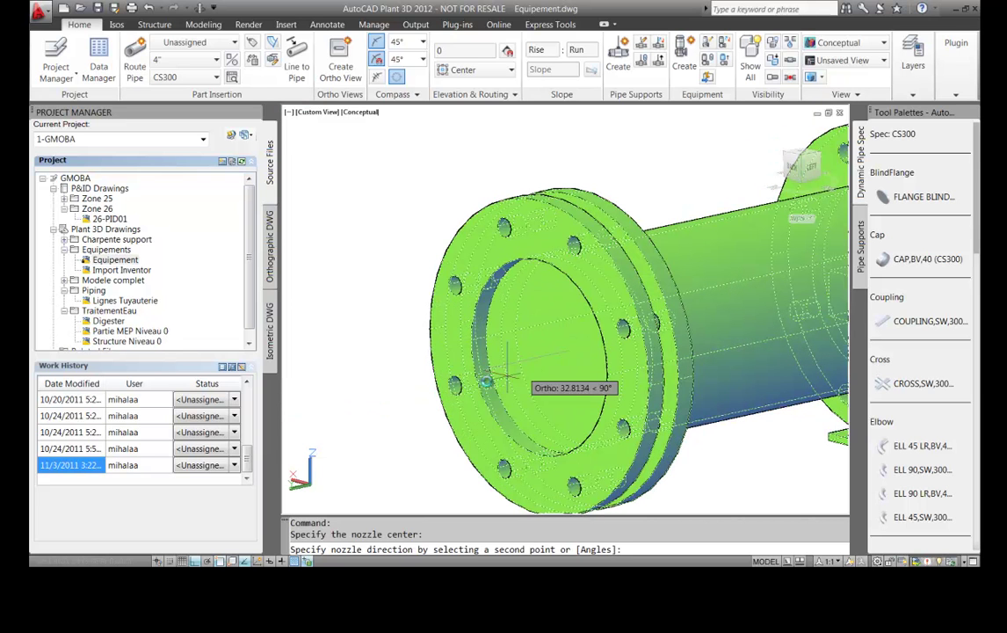
pyautogui.click(394, 401)
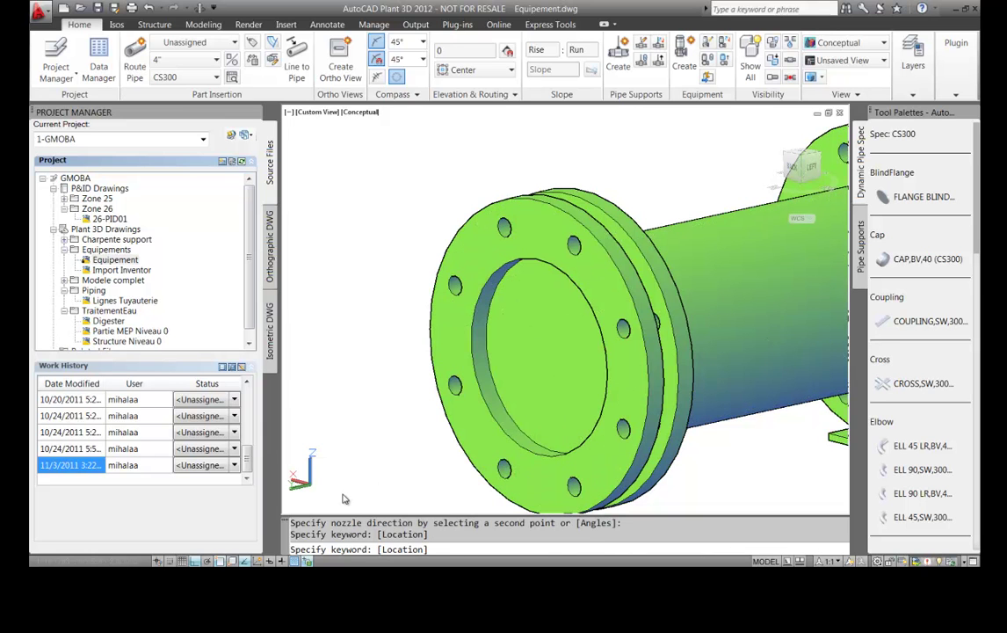
pyautogui.press('Escape')
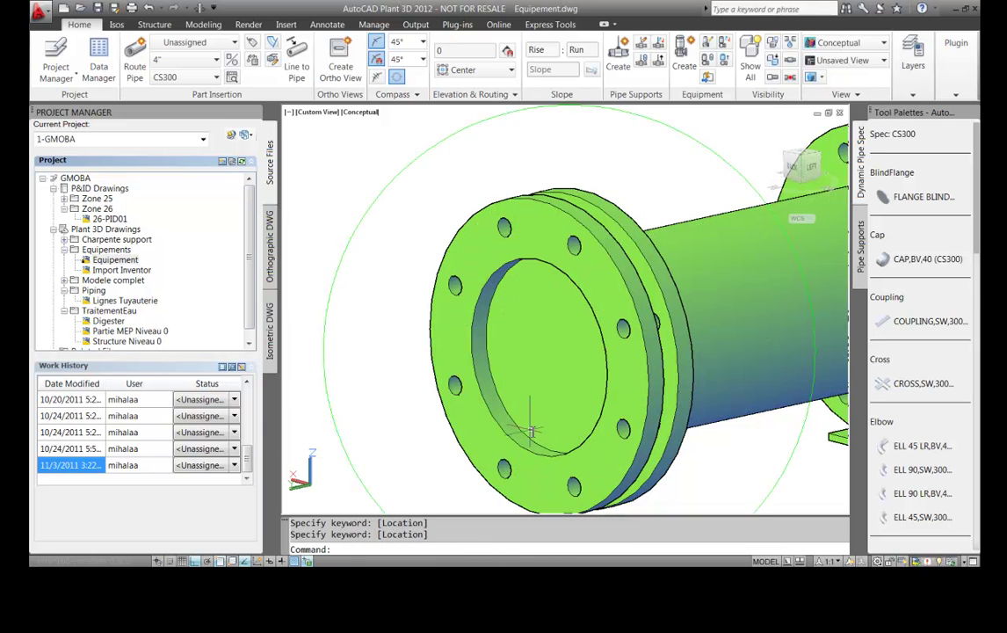
# - Try routing a 6" pipe with one 90° elbow from the air blower's new nozzle, and undo the routing
pyautogui.scroll(-3, 558, 312)
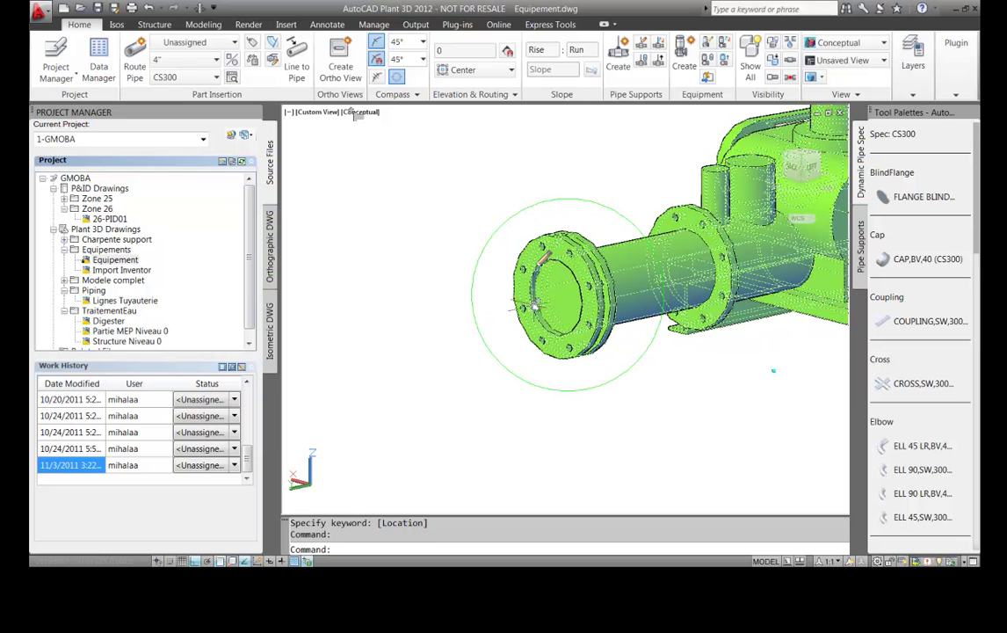
pyautogui.scroll(3, 527, 303)
pyautogui.click(554, 281)
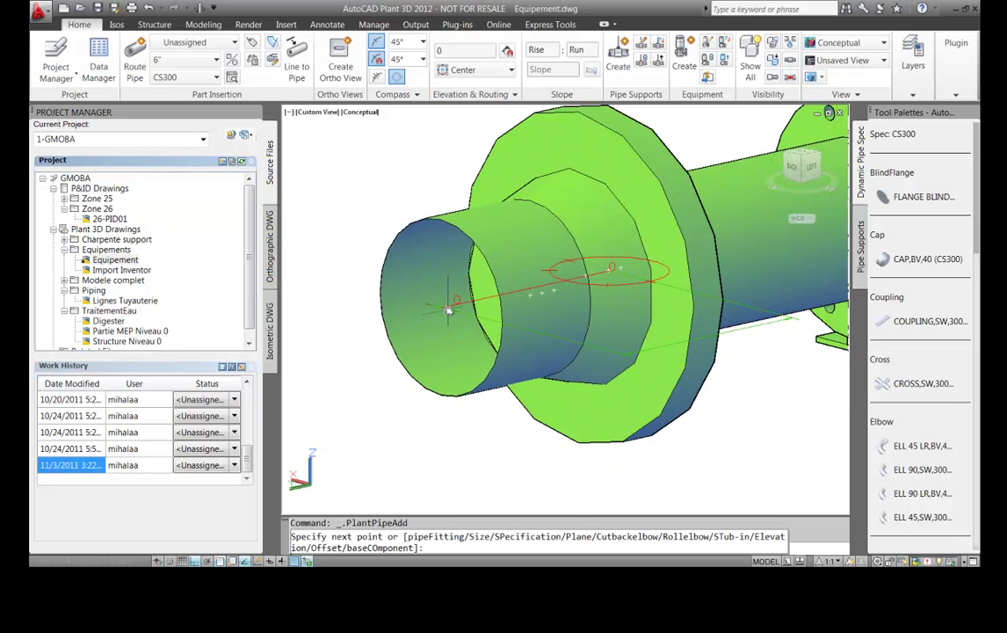
pyautogui.click(393, 339)
pyautogui.scroll(-5, 396, 334)
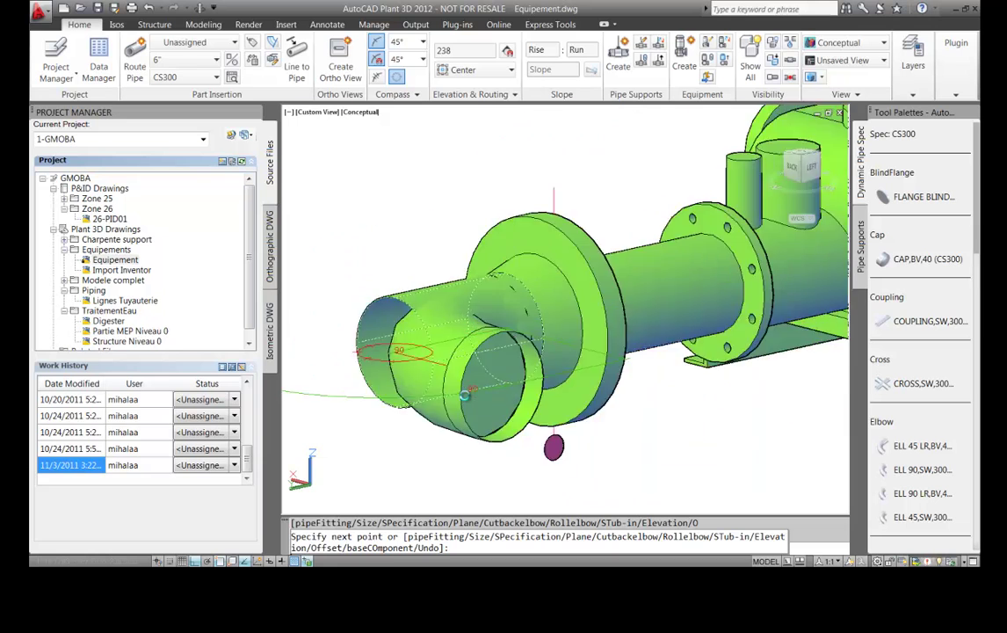
pyautogui.keyDown('shift'); pyautogui.moveTo(453, 294); pyautogui.dragTo(742, 416, button='middle'); pyautogui.keyUp('shift')
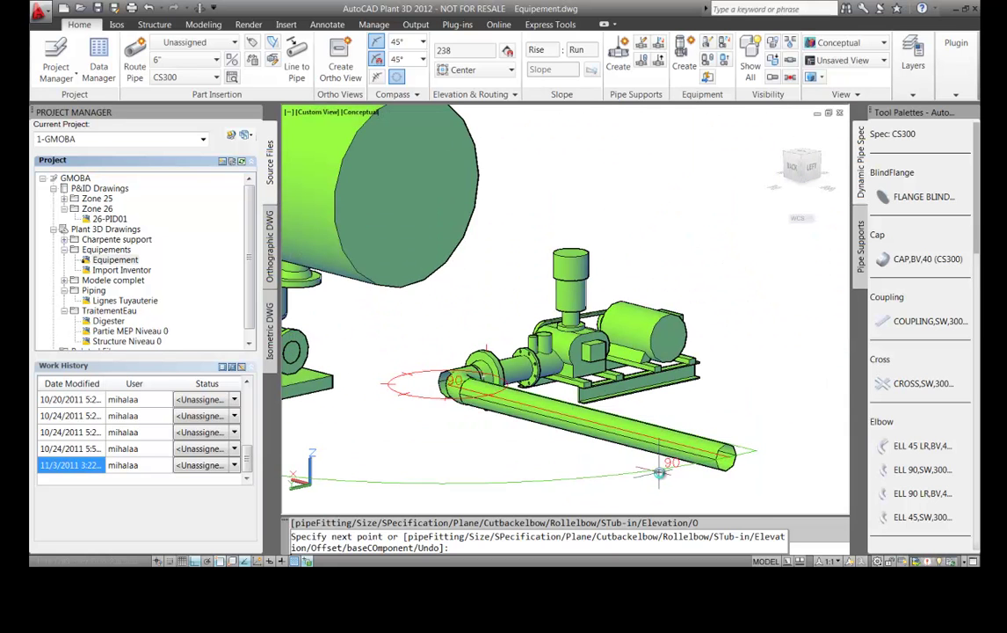
pyautogui.rightClick(662, 201)
pyautogui.click(689, 207)
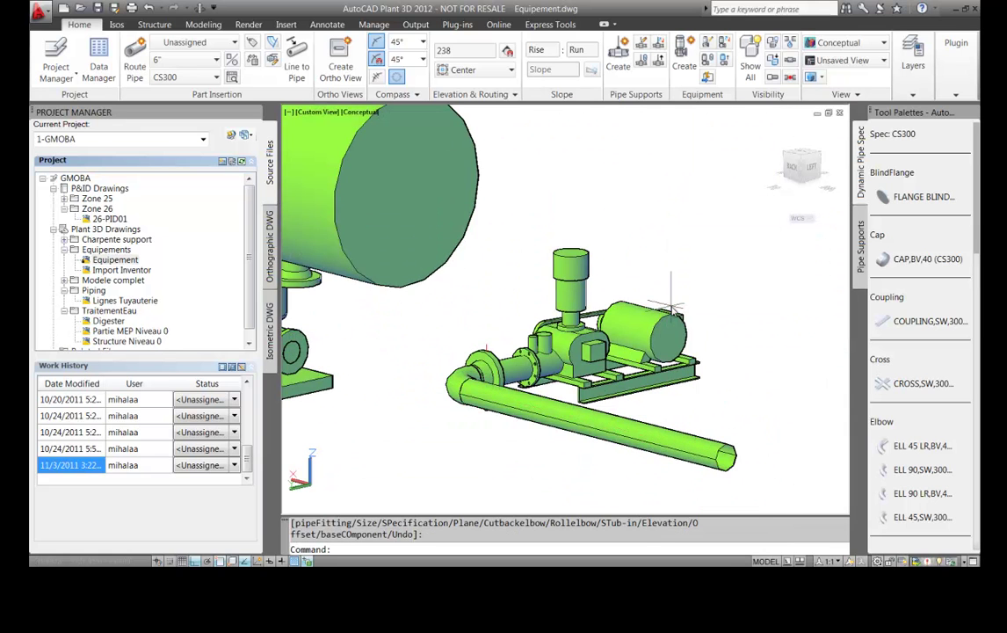
pyautogui.click(153, 9)
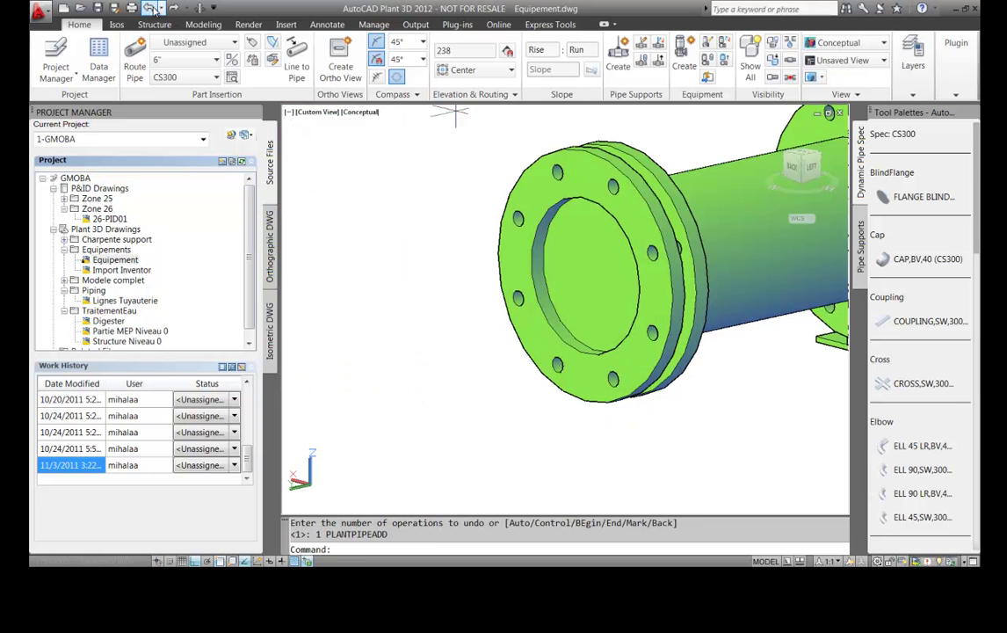
pyautogui.scroll(-4, 572, 323)
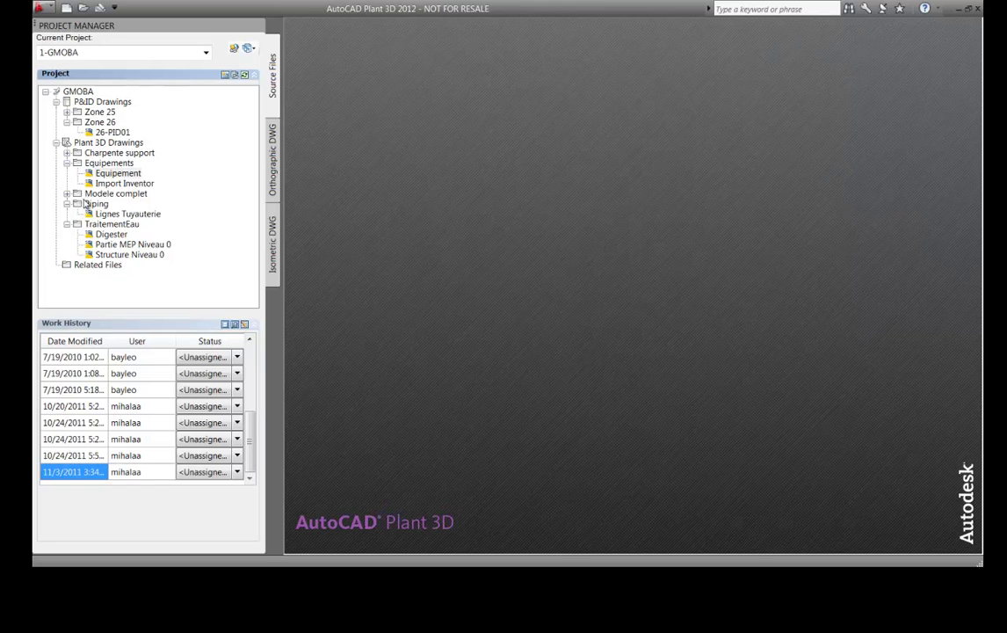
# - Open the Charpente métallique drawing from the project's Charpente support folder and bring up the structure tools
pyautogui.click(70, 154)
pyautogui.doubleClick(123, 163)
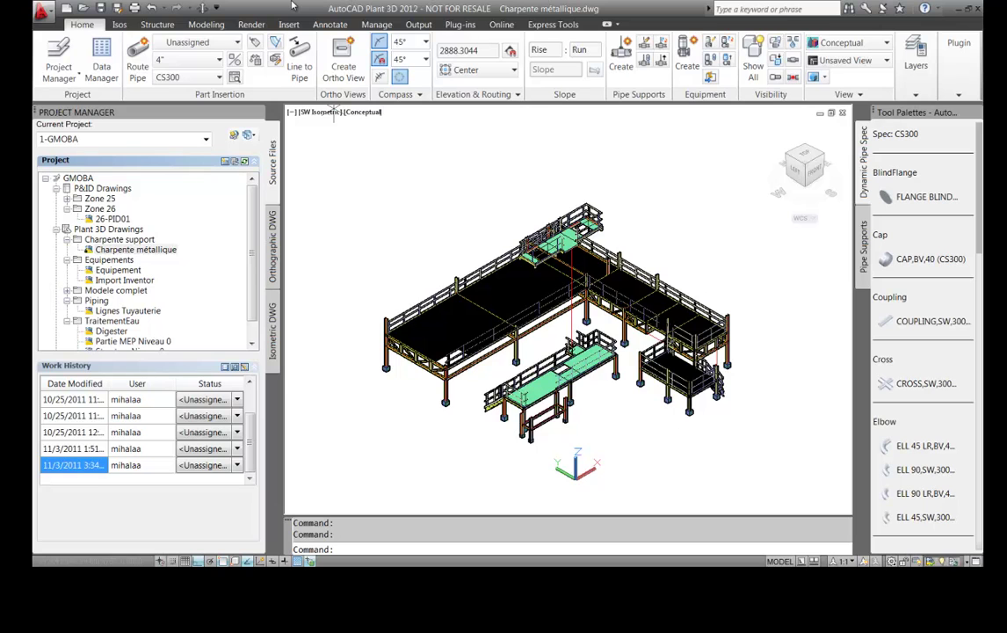
pyautogui.click(157, 25)
# - Hide the grating on the large upper platform and switch the structural members to the Line Model representation
pyautogui.moveTo(603, 285); pyautogui.dragTo(527, 224, button='middle')
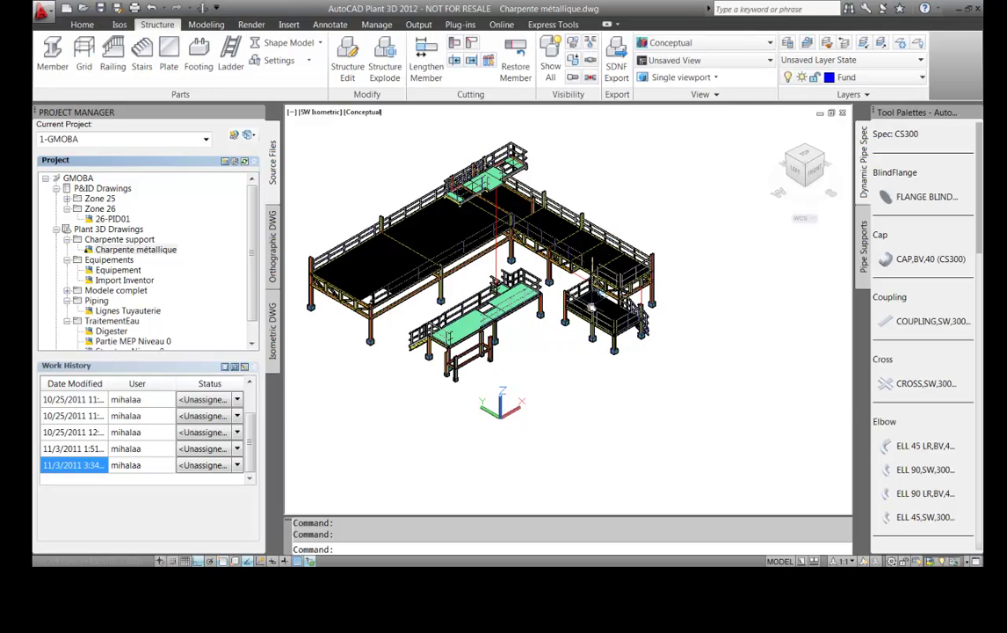
pyautogui.scroll(6, 580, 273)
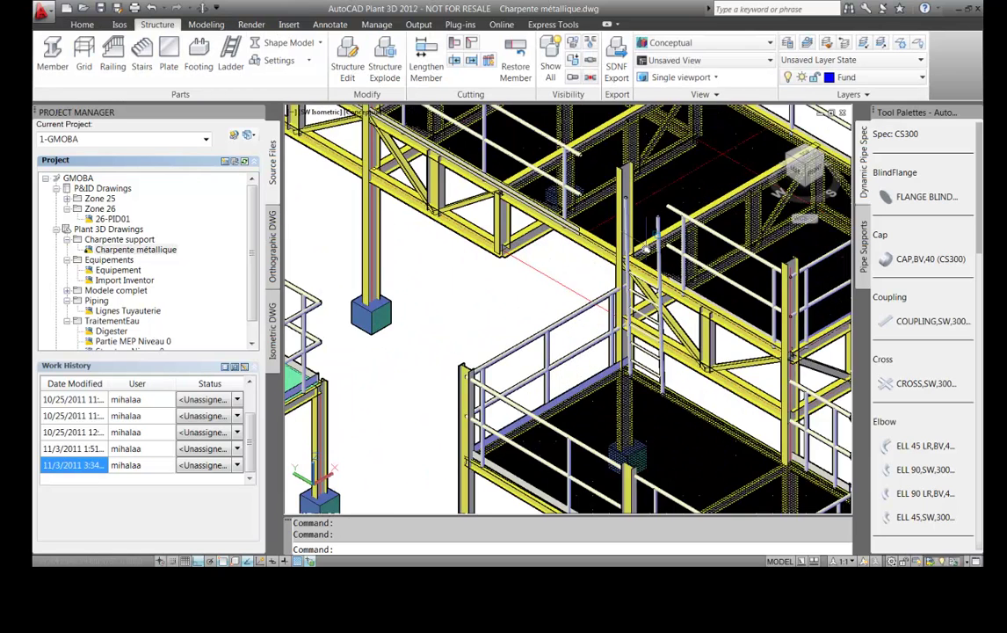
pyautogui.scroll(-1, 602, 318)
pyautogui.scroll(2, 602, 319)
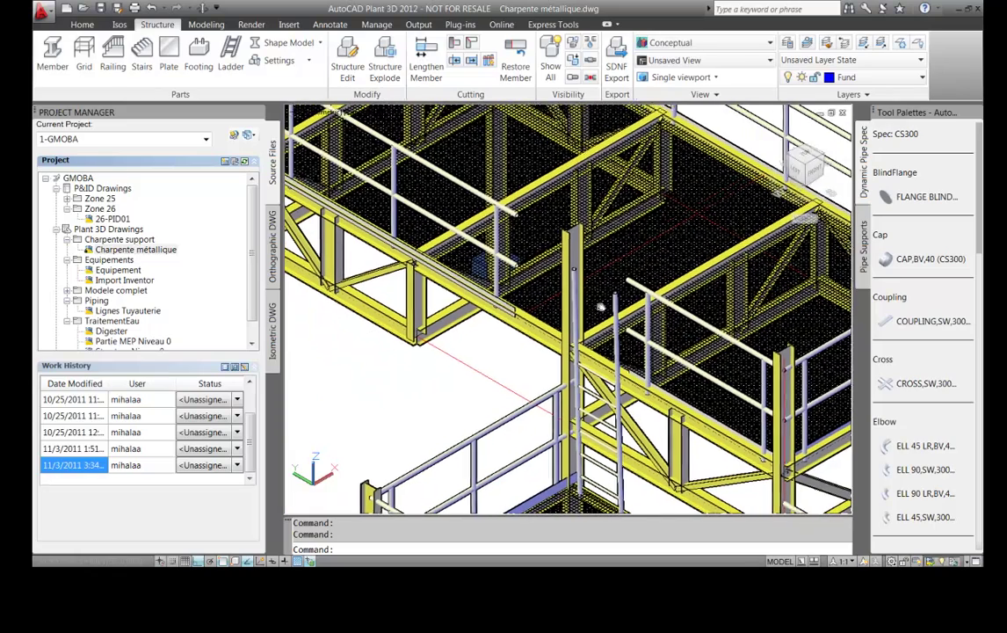
pyautogui.click(701, 178)
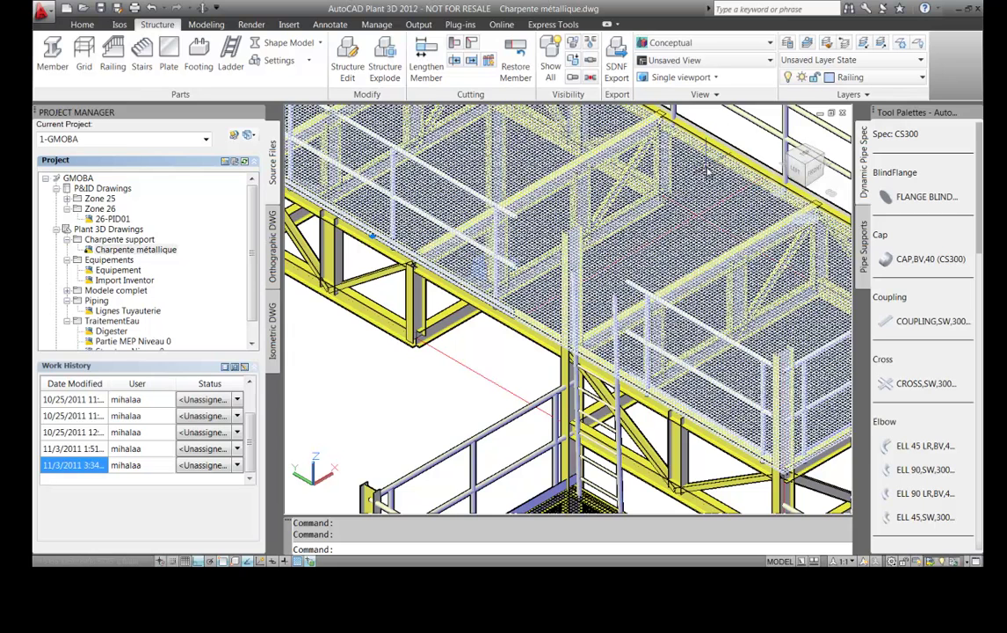
pyautogui.click(573, 47)
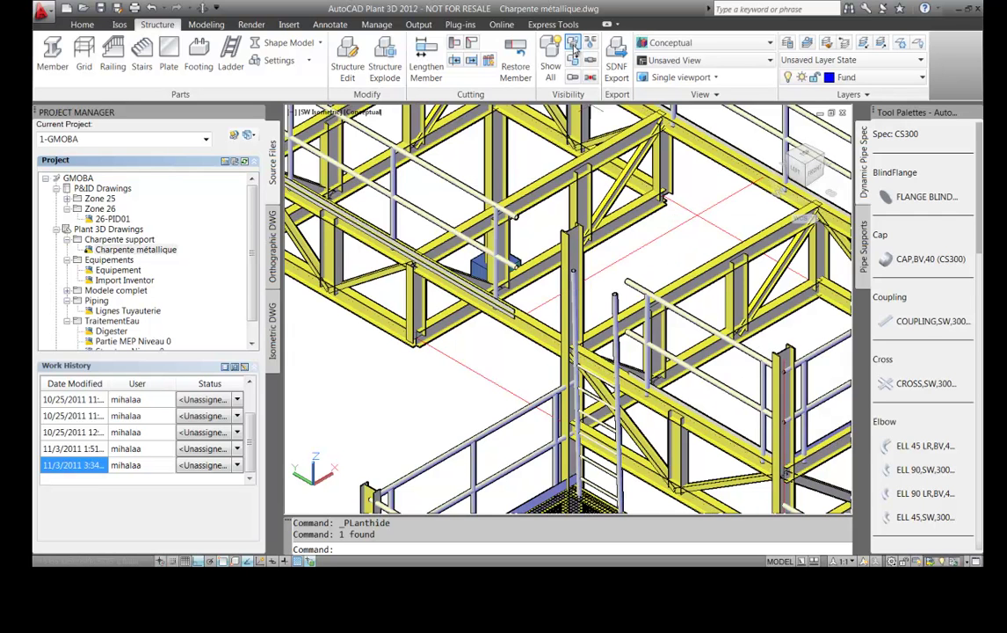
pyautogui.click(294, 42)
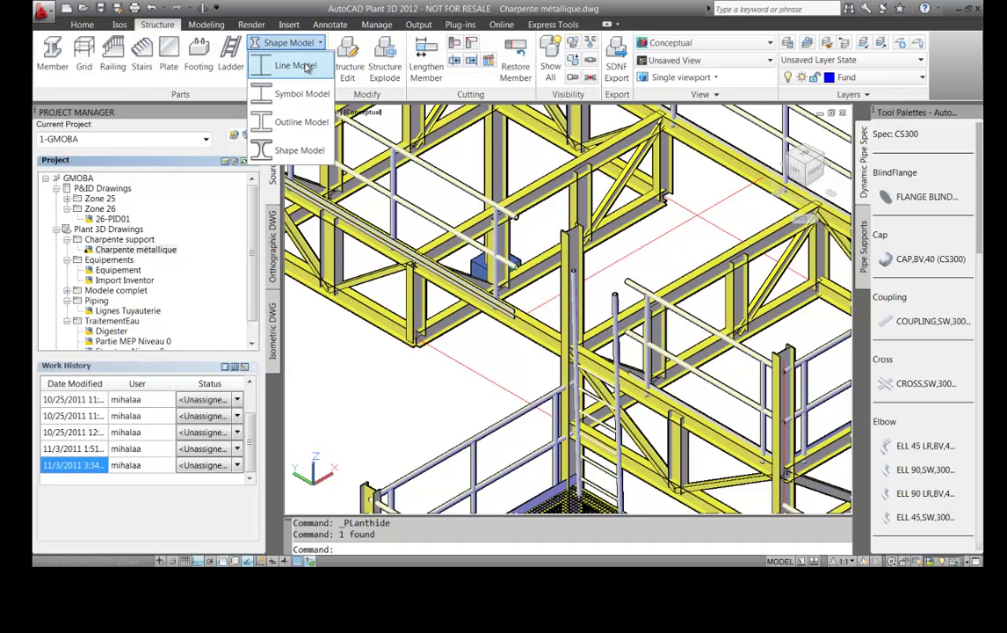
pyautogui.click(305, 67)
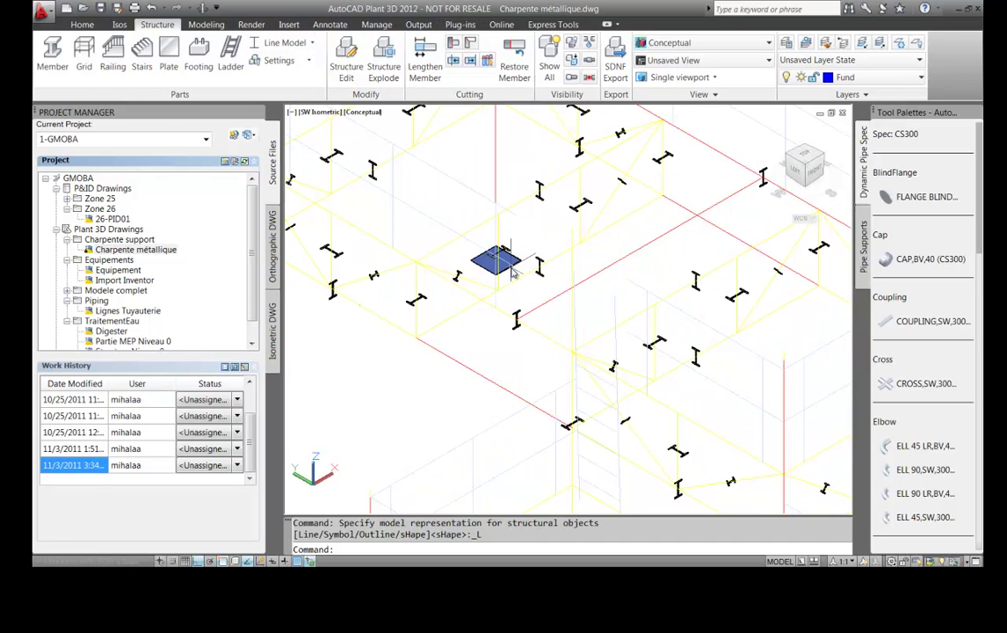
# - Set the structural member settings to the DIN shape type IPE with size IPE-120
pyautogui.click(310, 59)
pyautogui.click(290, 84)
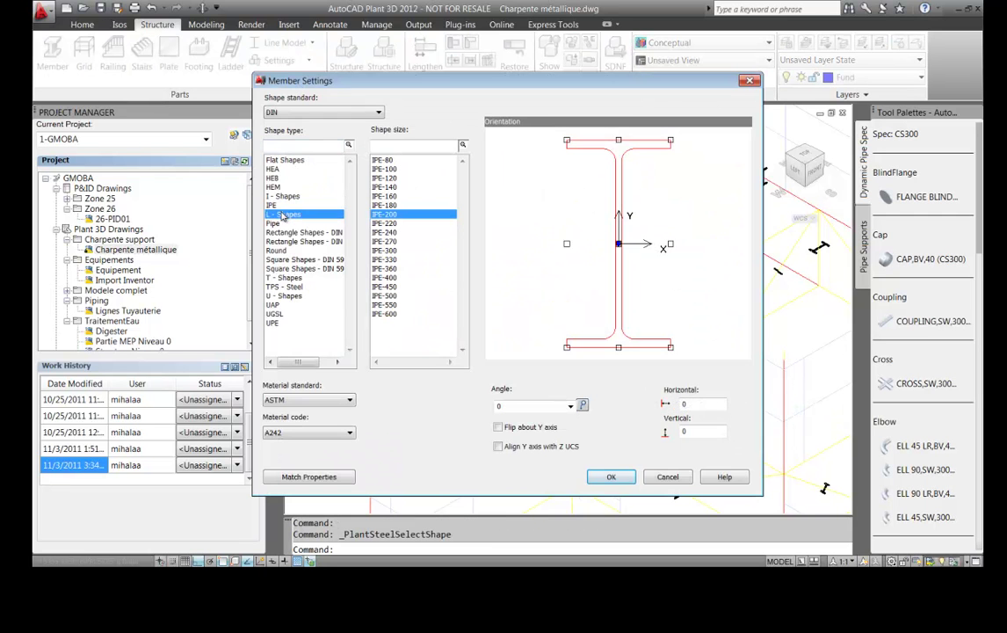
pyautogui.click(280, 212)
pyautogui.click(275, 205)
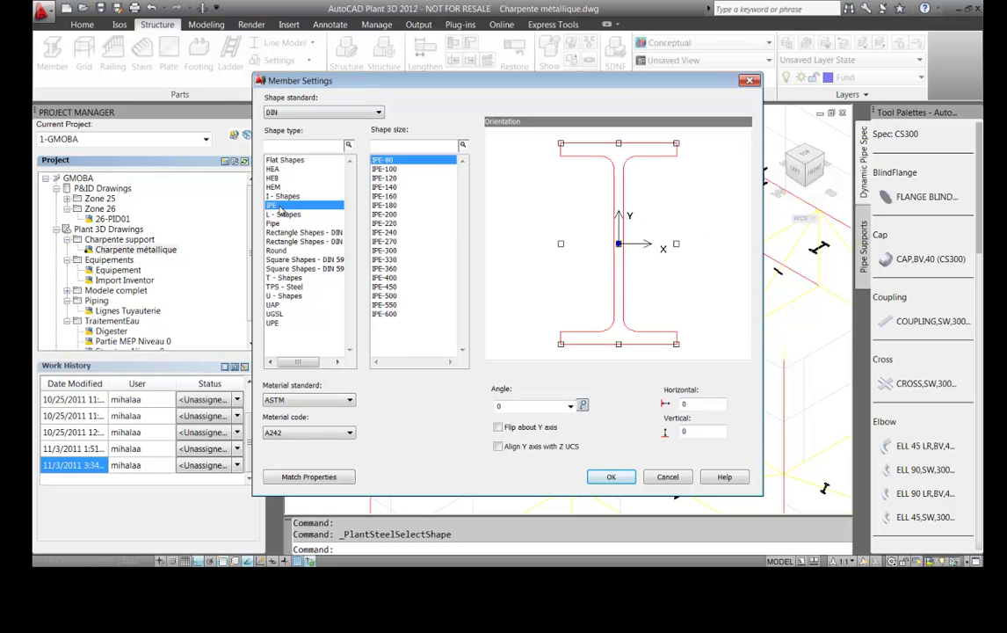
pyautogui.click(350, 401)
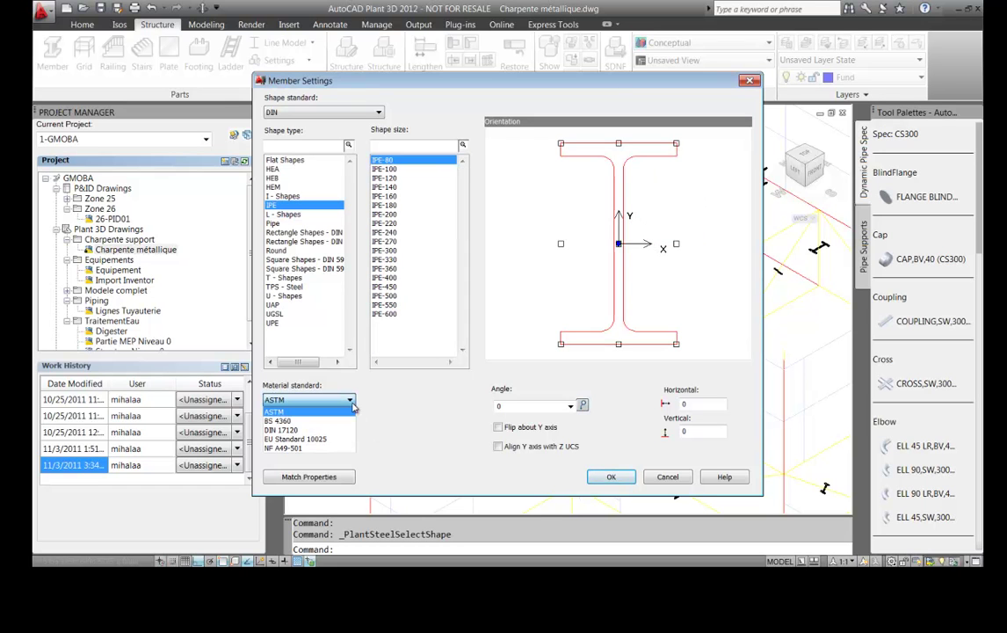
pyautogui.click(353, 405)
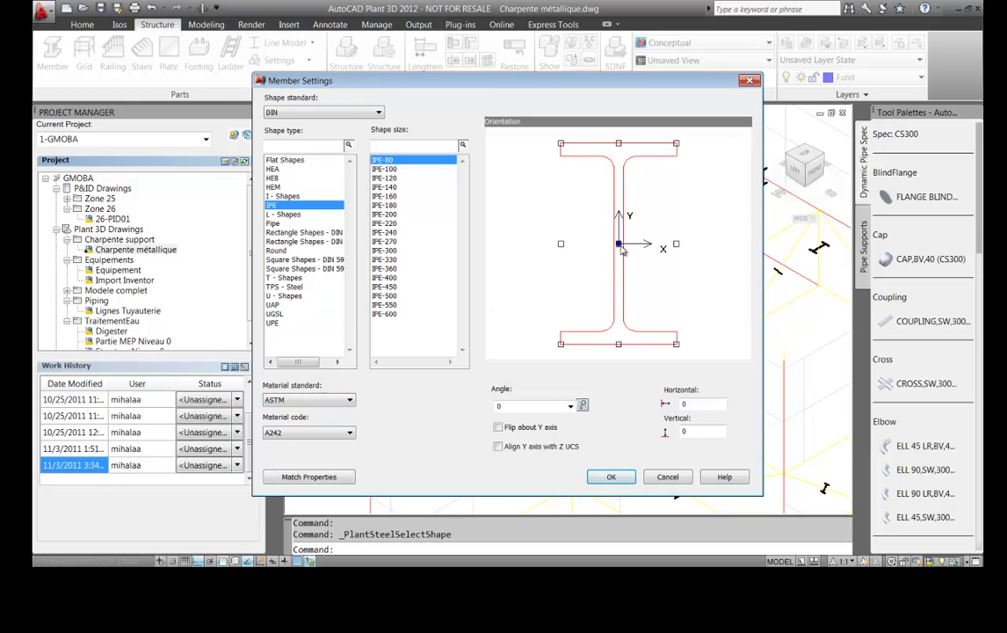
pyautogui.press('Down')
pyautogui.press('Down')
pyautogui.press('Down')
pyautogui.press('Down')
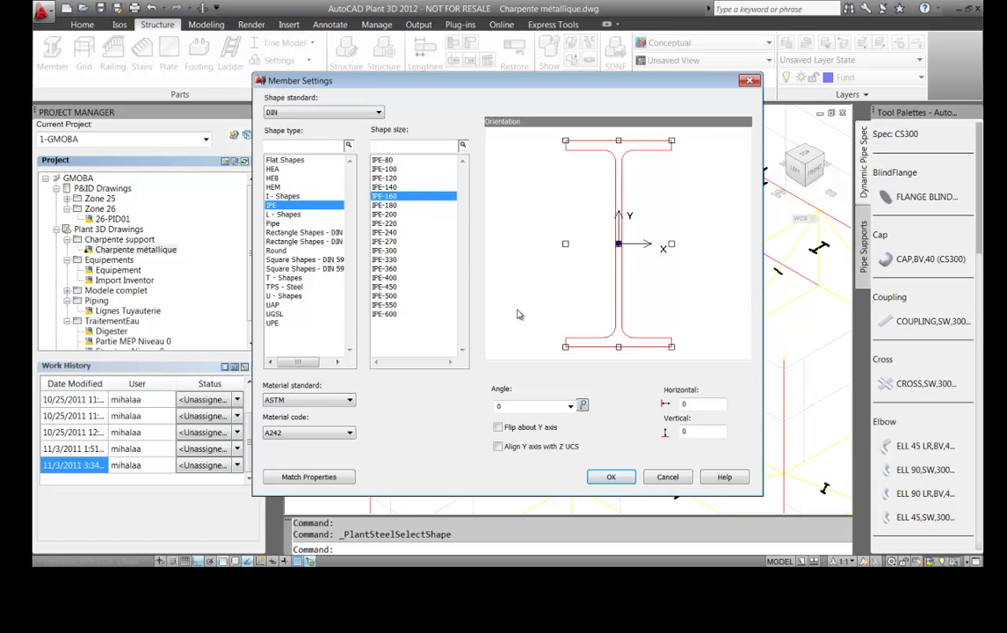
pyautogui.click(392, 178)
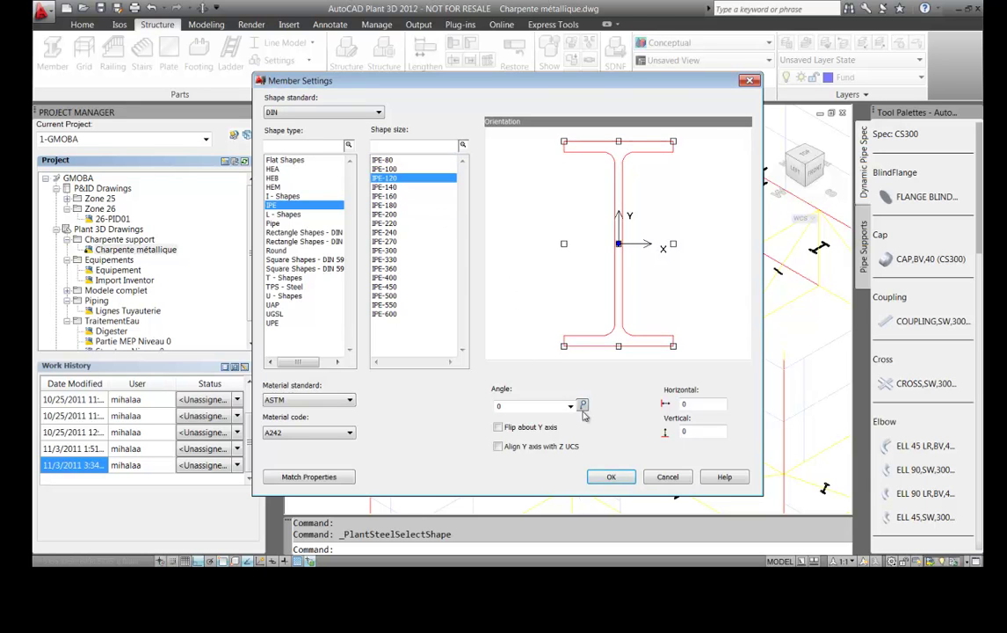
pyautogui.click(611, 478)
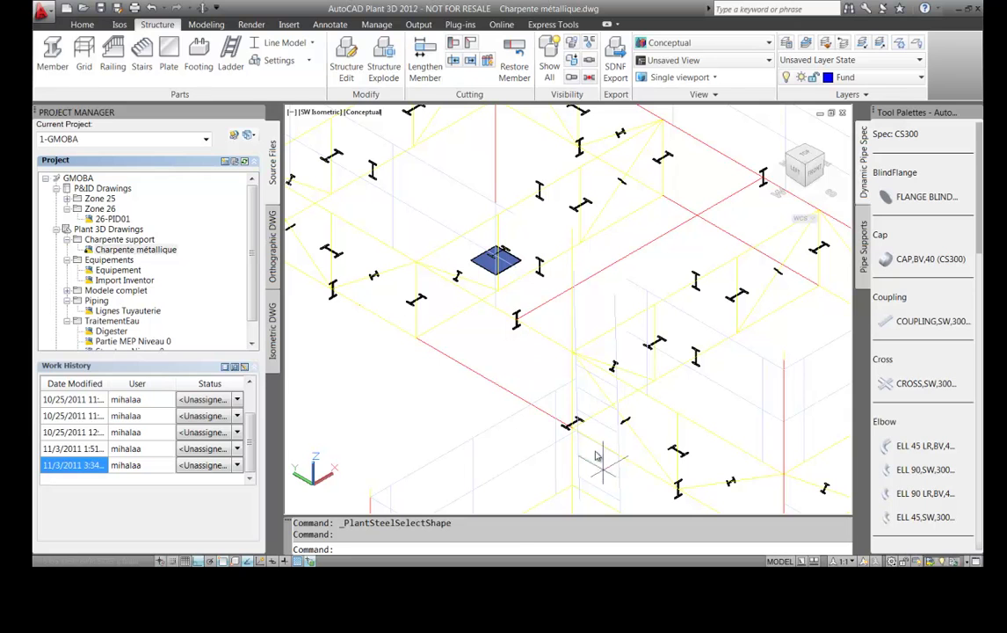
# - Model a structural member between the midpoints of the two opposite long beams, and display the structure as Shape Model
pyautogui.click(52, 53)
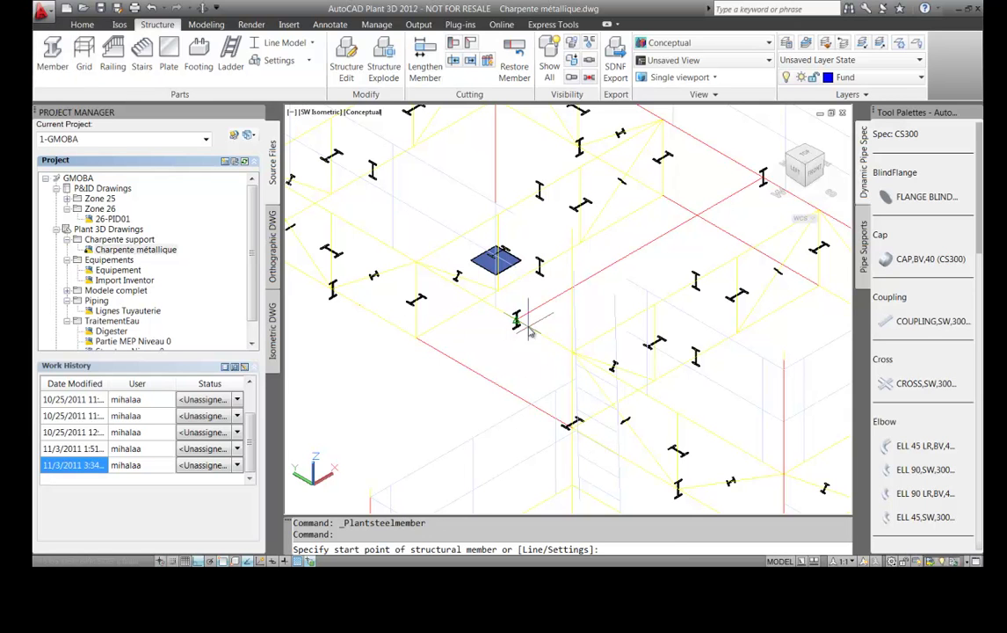
pyautogui.click(464, 279)
pyautogui.click(762, 179)
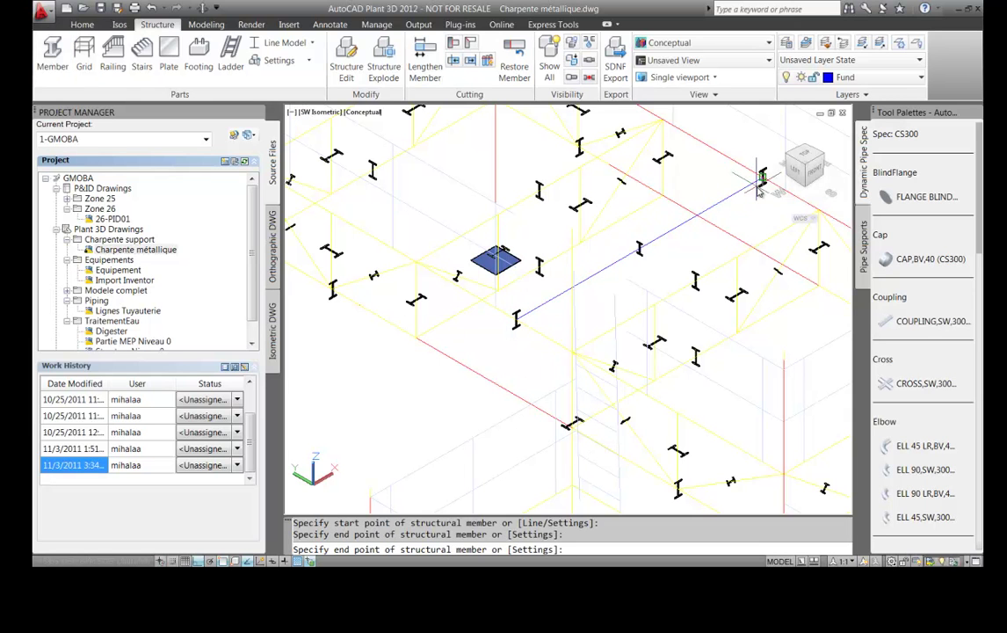
pyautogui.click(312, 43)
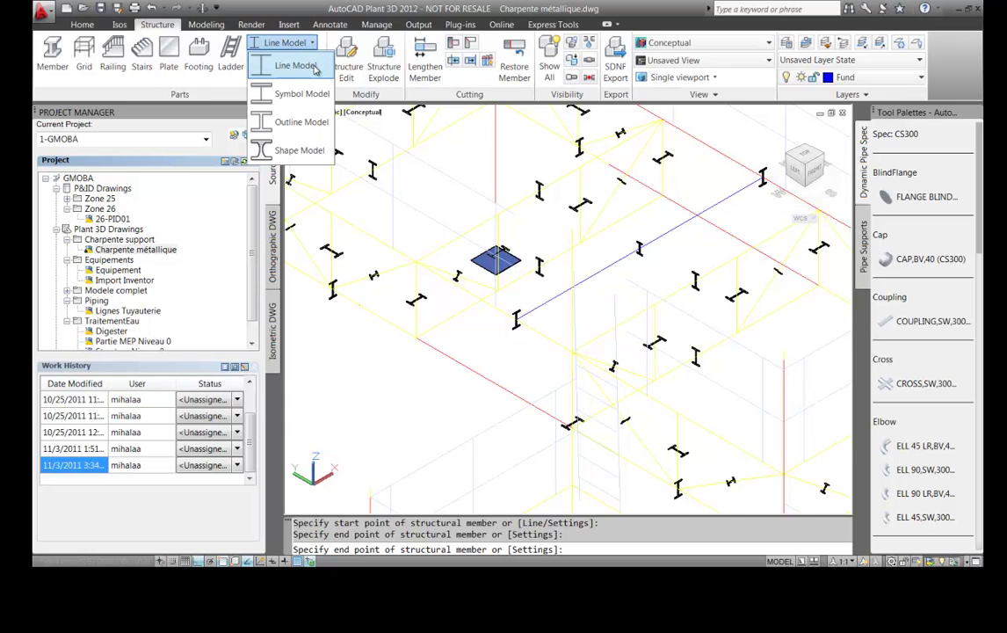
pyautogui.click(287, 149)
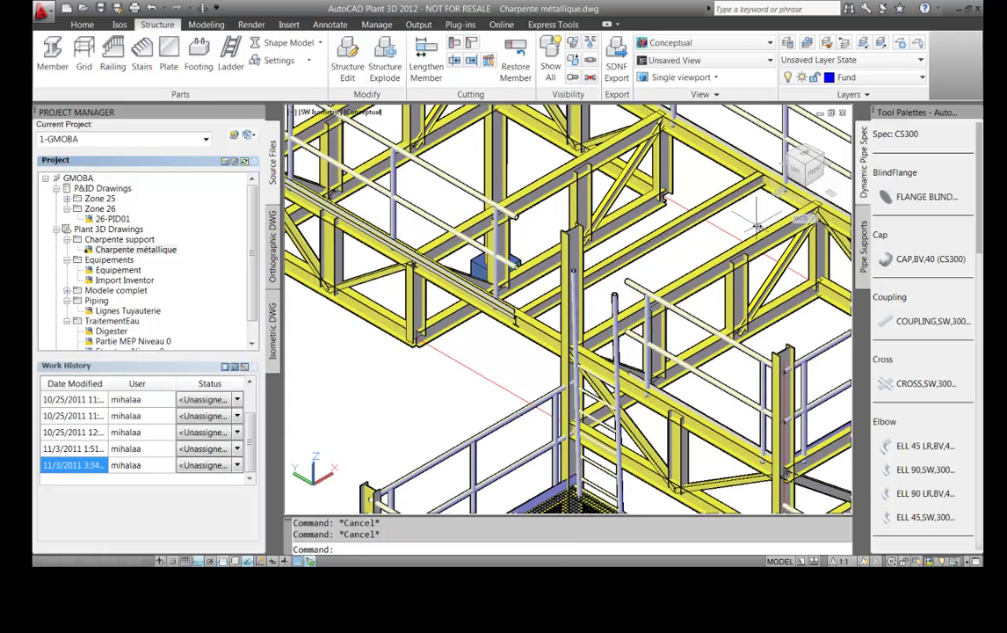
# - Edit the new cross member by matching its properties to the parallel upper truss beam, using IPE-160 and material S235JR
pyautogui.moveTo(756, 227); pyautogui.dragTo(712, 268, button='middle')
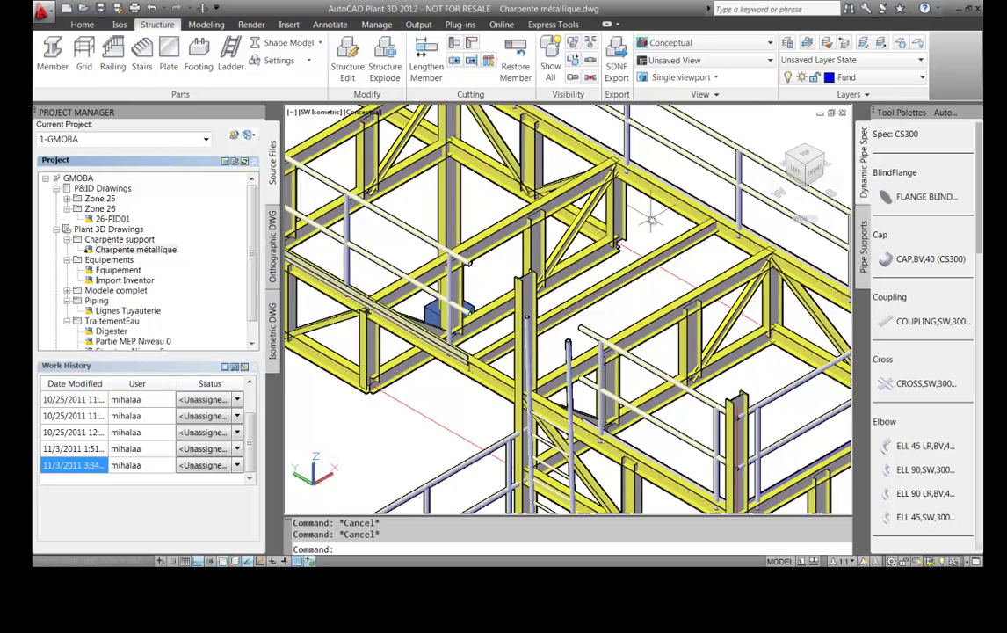
pyautogui.scroll(5, 650, 220)
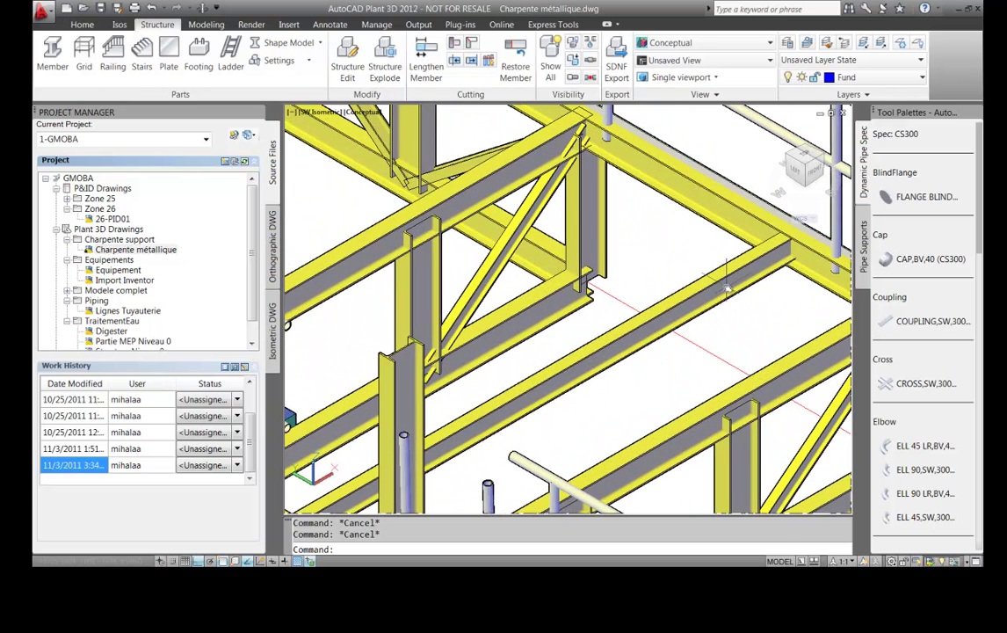
pyautogui.click(727, 288)
pyautogui.rightClick(728, 289)
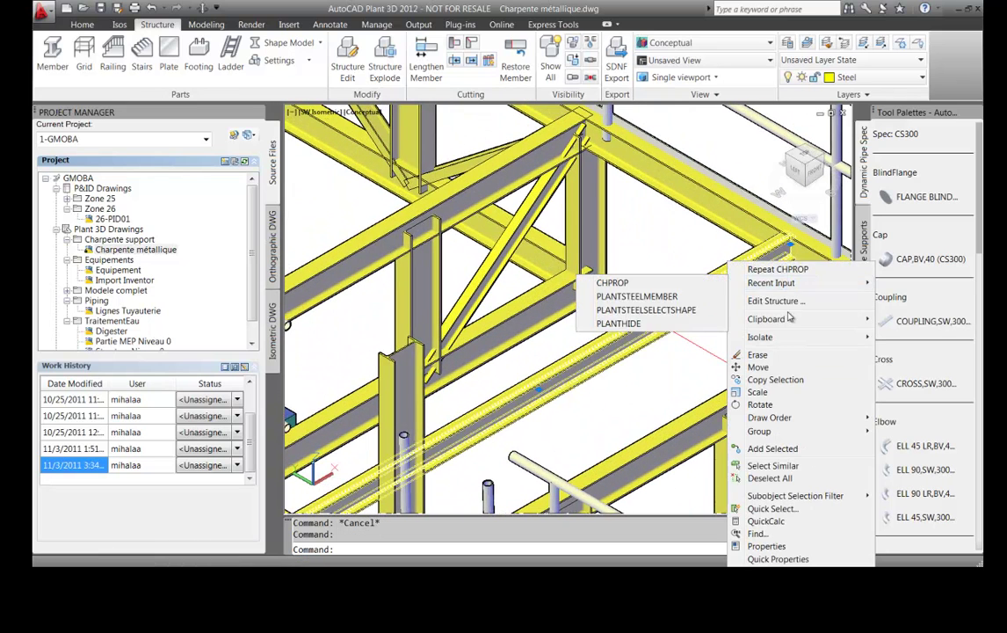
pyautogui.click(777, 300)
pyautogui.moveTo(613, 92); pyautogui.dragTo(384, 47)
pyautogui.moveTo(387, 47); pyautogui.dragTo(391, 43)
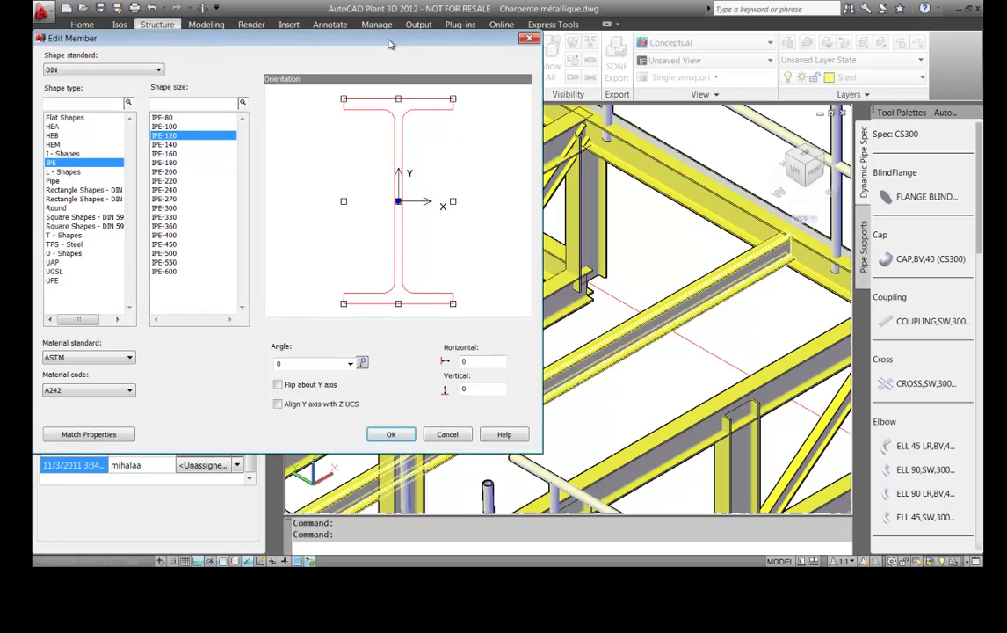
pyautogui.click(92, 434)
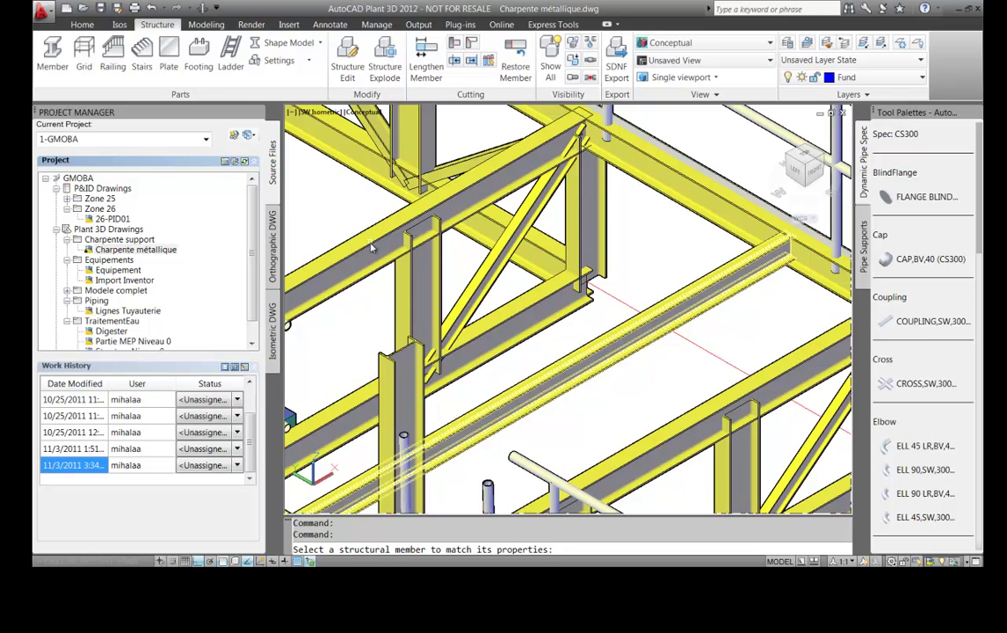
pyautogui.click(331, 218)
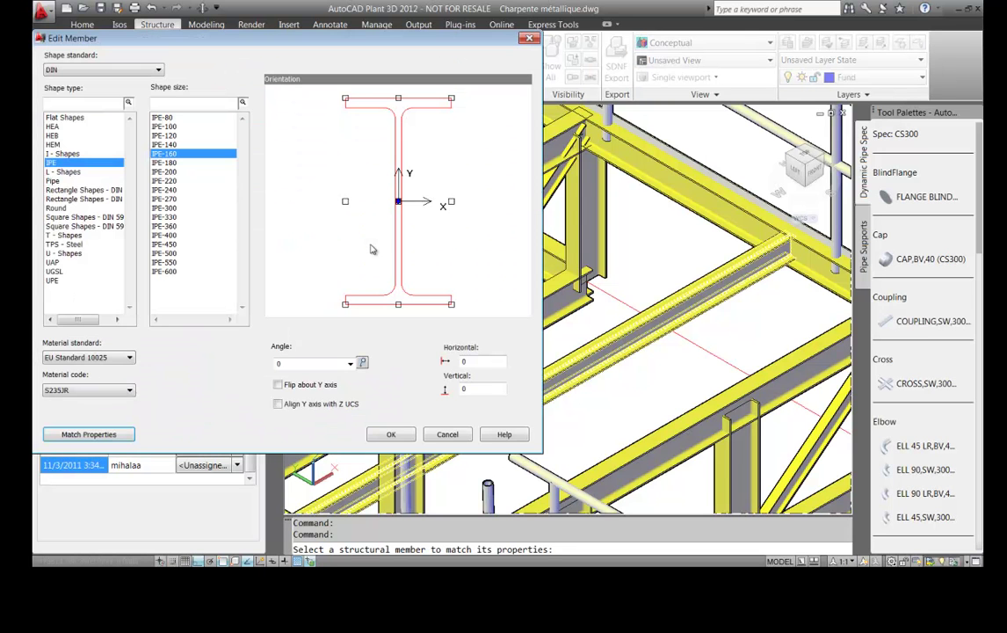
pyautogui.click(392, 434)
# - Cut back the end of the new cross member against the long edge beam with a gap of 0
pyautogui.moveTo(721, 371); pyautogui.dragTo(549, 388, button='middle')
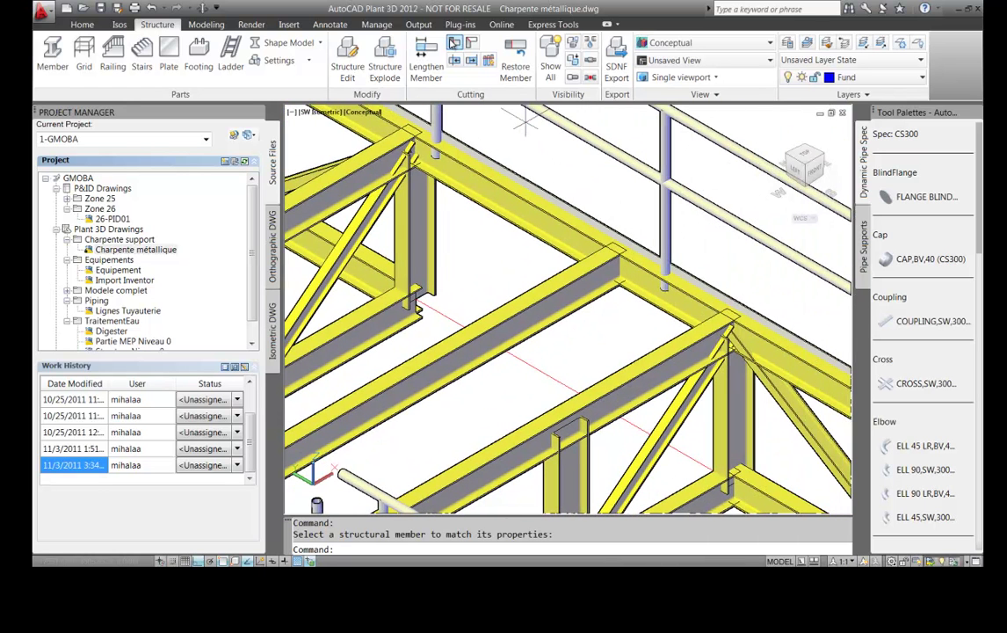
pyautogui.click(454, 43)
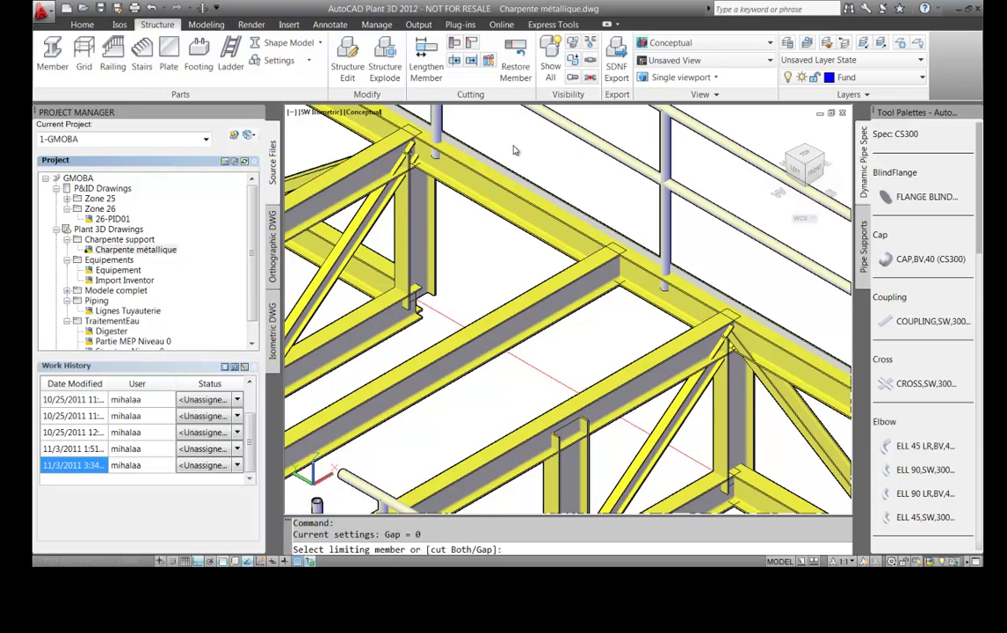
pyautogui.click(636, 296)
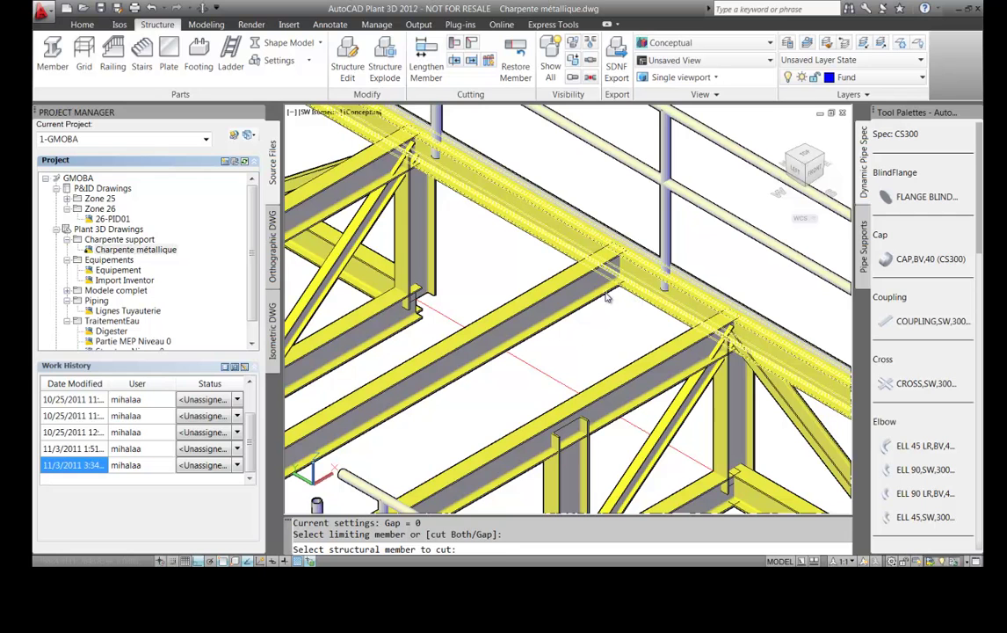
pyautogui.click(606, 298)
pyautogui.press('Escape')
# - Start a ladder at the midpoint of the lower green platform's open edge and end it at the upper platform's edge
pyautogui.scroll(-1, 688, 300)
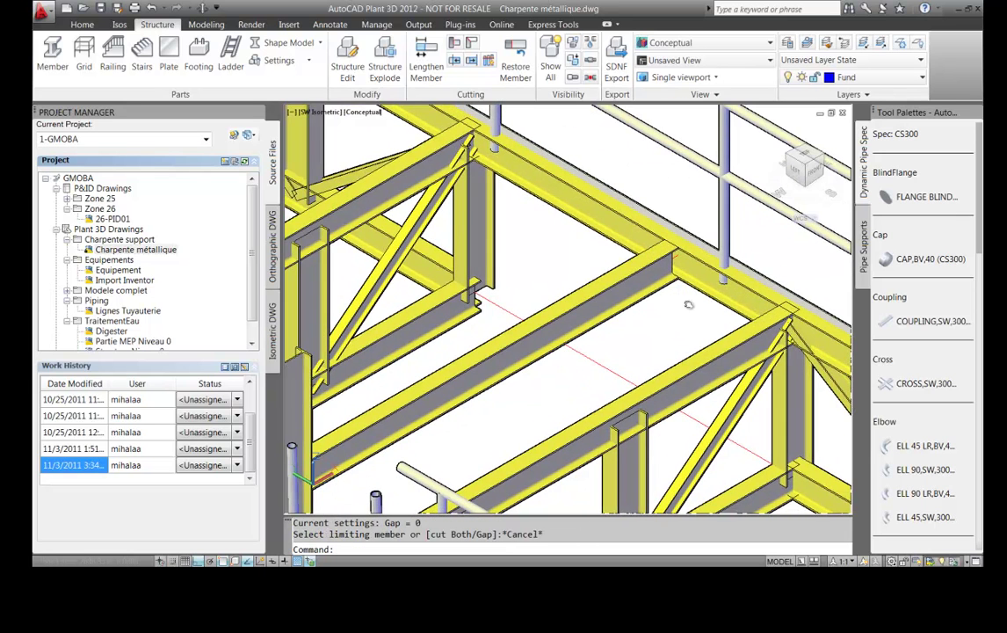
pyautogui.scroll(-1, 689, 303)
pyautogui.scroll(-1, 689, 303)
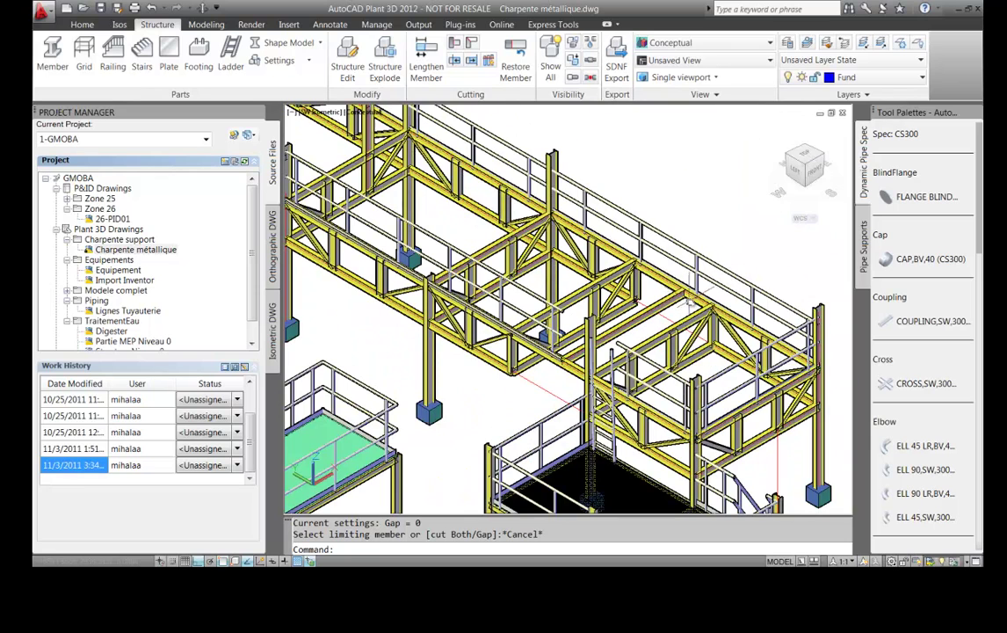
pyautogui.scroll(-4, 698, 287)
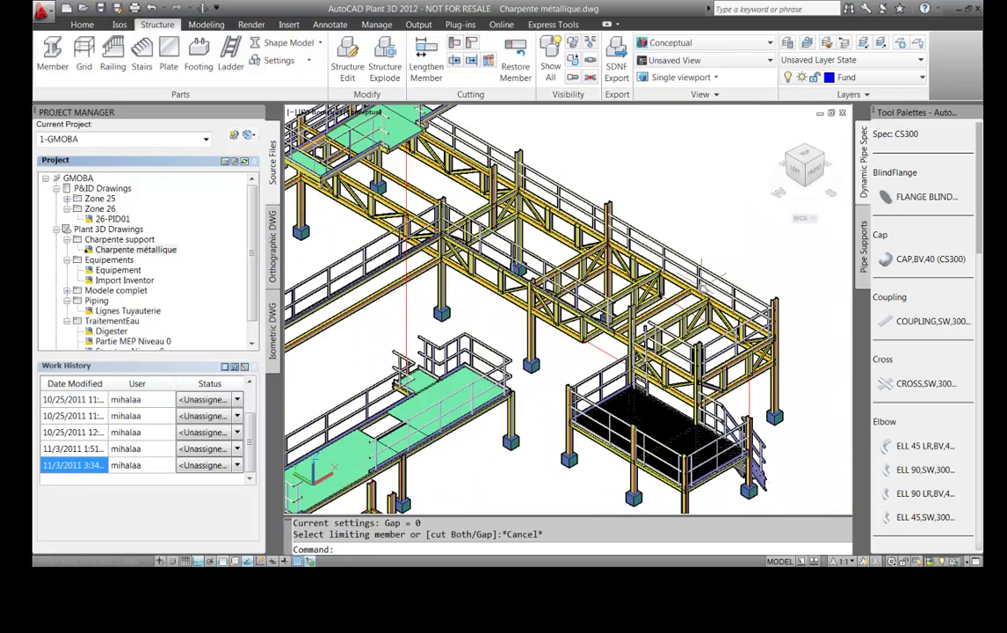
pyautogui.scroll(4, 595, 274)
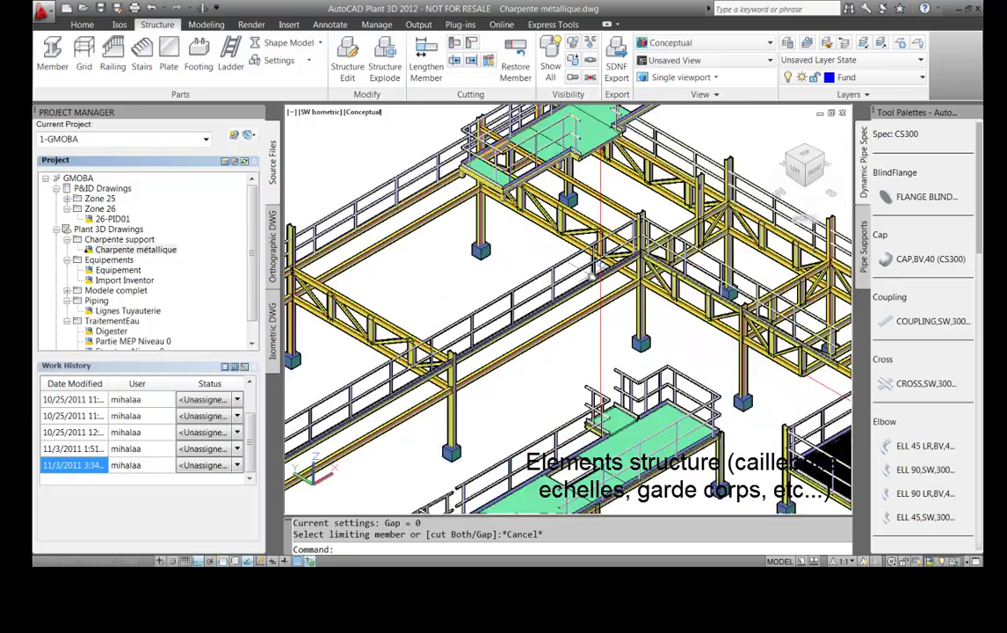
pyautogui.scroll(2, 604, 272)
pyautogui.moveTo(605, 272); pyautogui.dragTo(580, 385, button='middle')
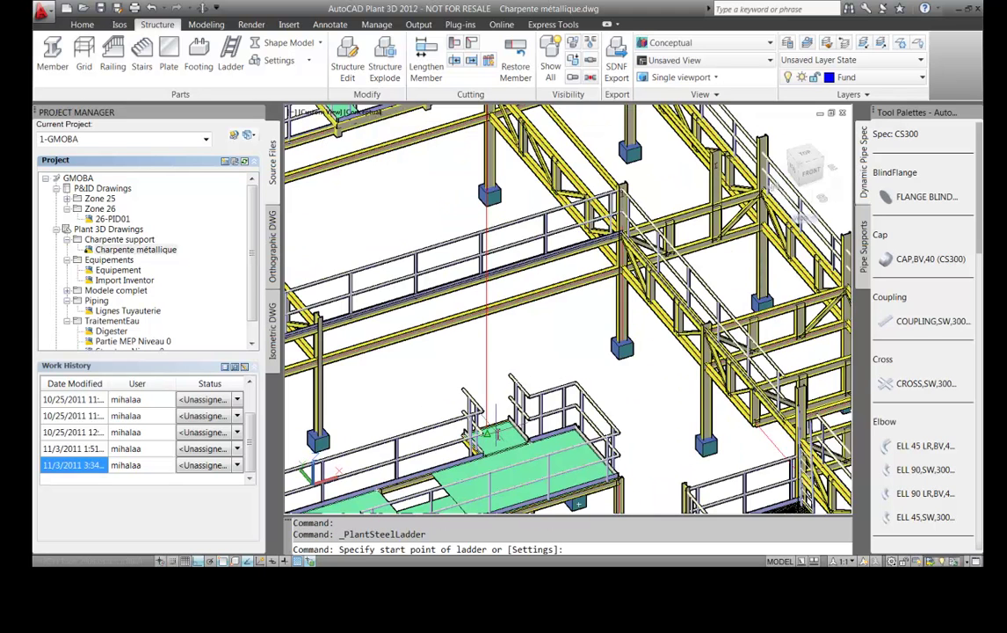
pyautogui.scroll(5, 488, 423)
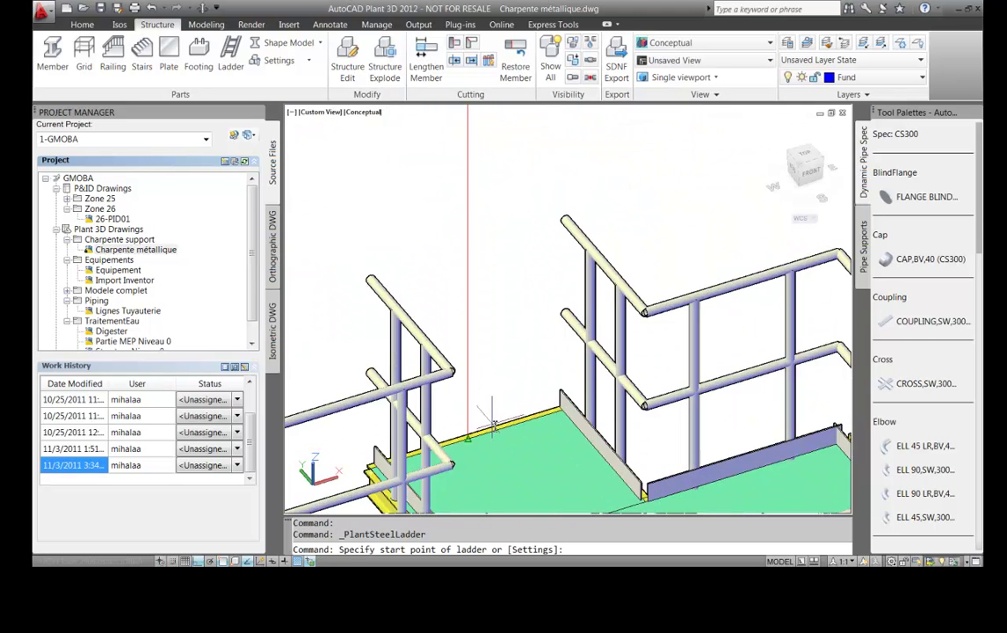
pyautogui.click(422, 467)
pyautogui.scroll(-8, 431, 461)
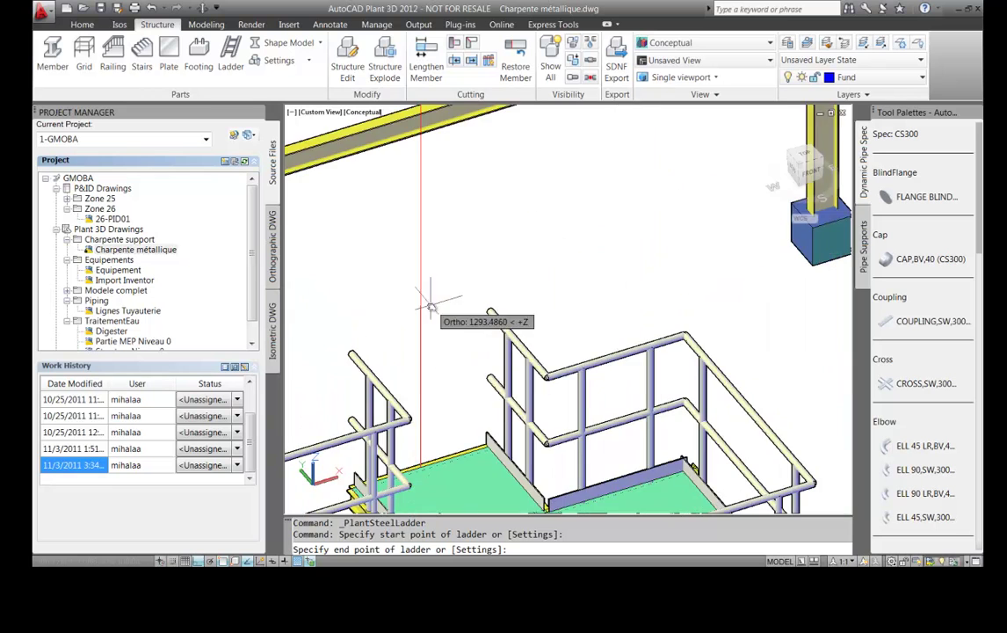
pyautogui.scroll(6, 405, 152)
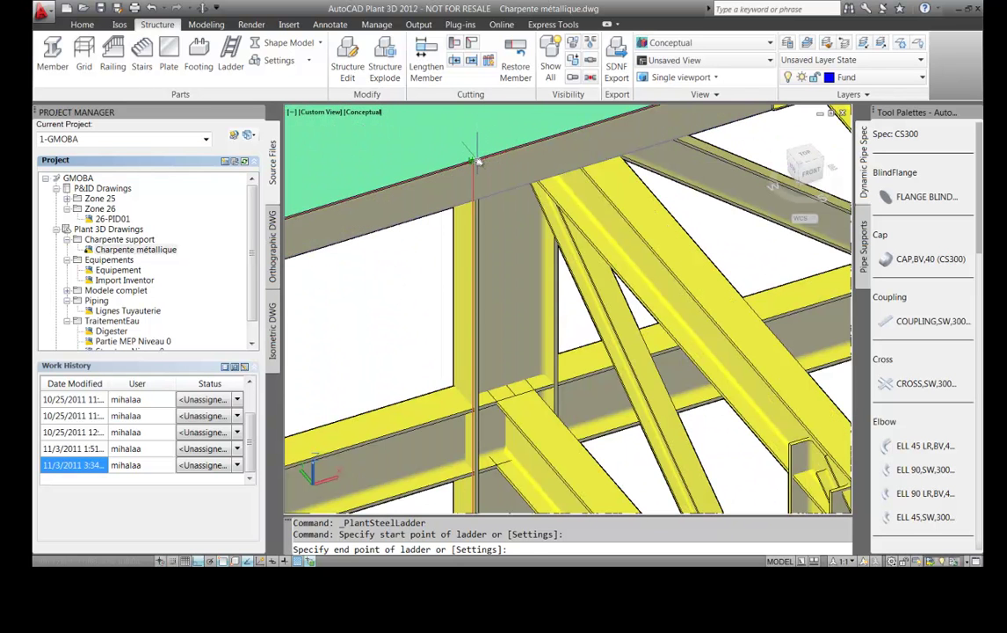
pyautogui.click(475, 163)
# - Turn object snap off and finish the ladder with a directional distance of about 79 mm toward the lower platform
pyautogui.scroll(-5, 470, 167)
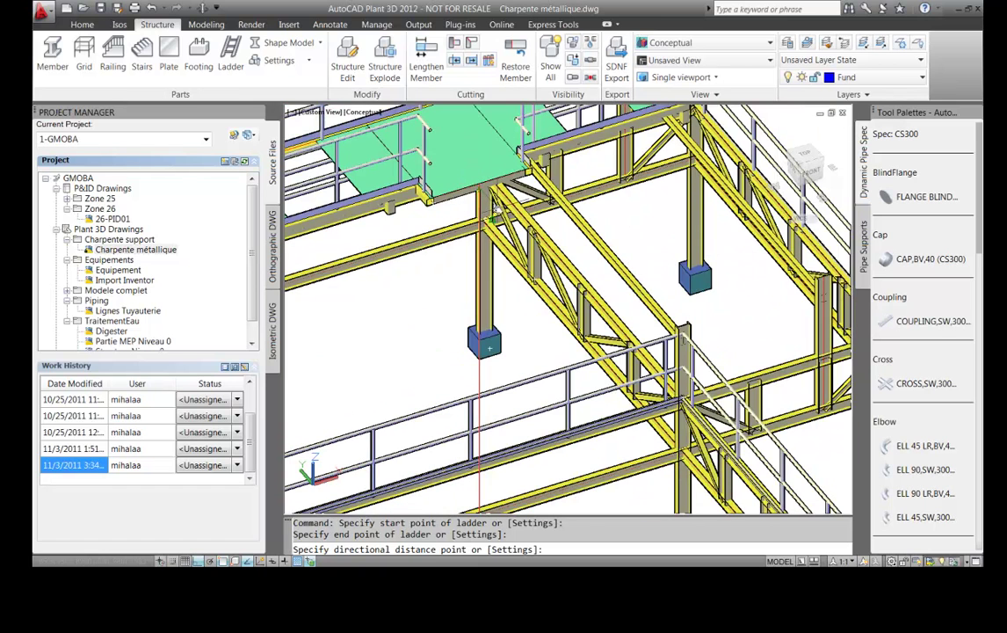
pyautogui.moveTo(490, 348); pyautogui.dragTo(479, 189, button='middle')
pyautogui.scroll(5, 450, 403)
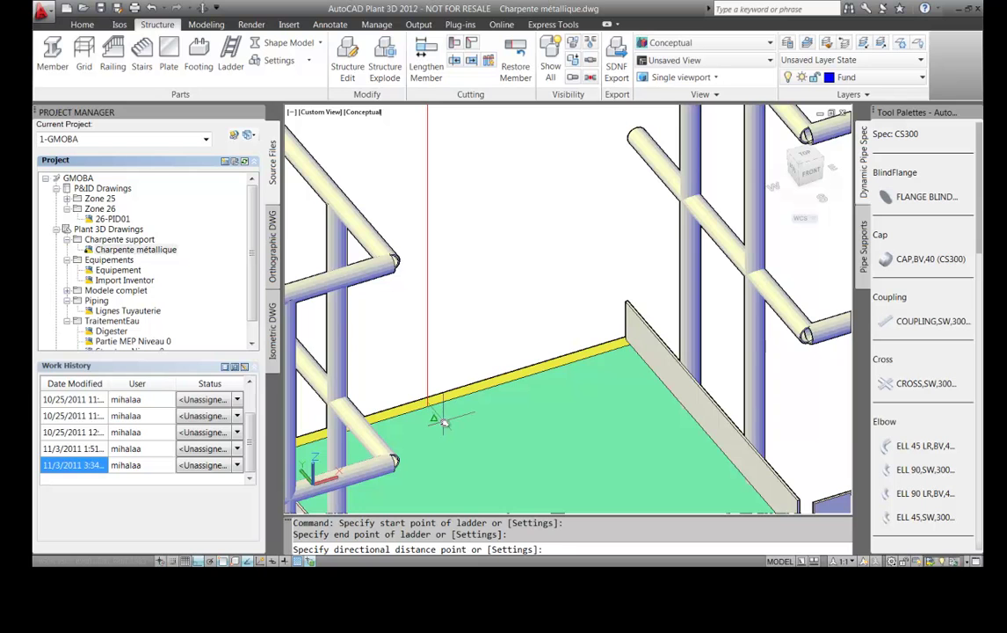
pyautogui.press('F3')
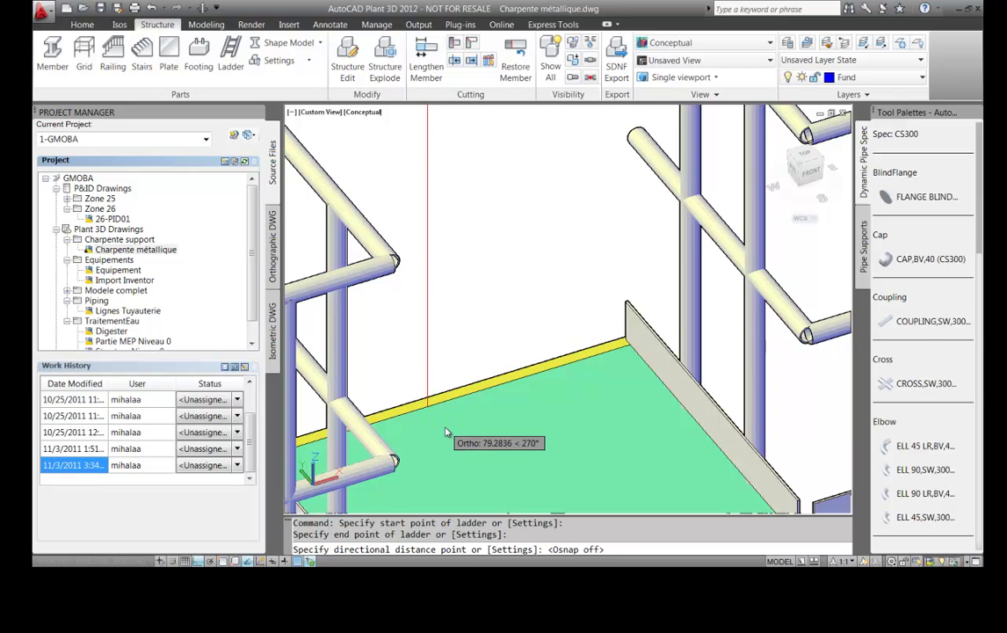
pyautogui.click(446, 430)
pyautogui.scroll(-5, 446, 431)
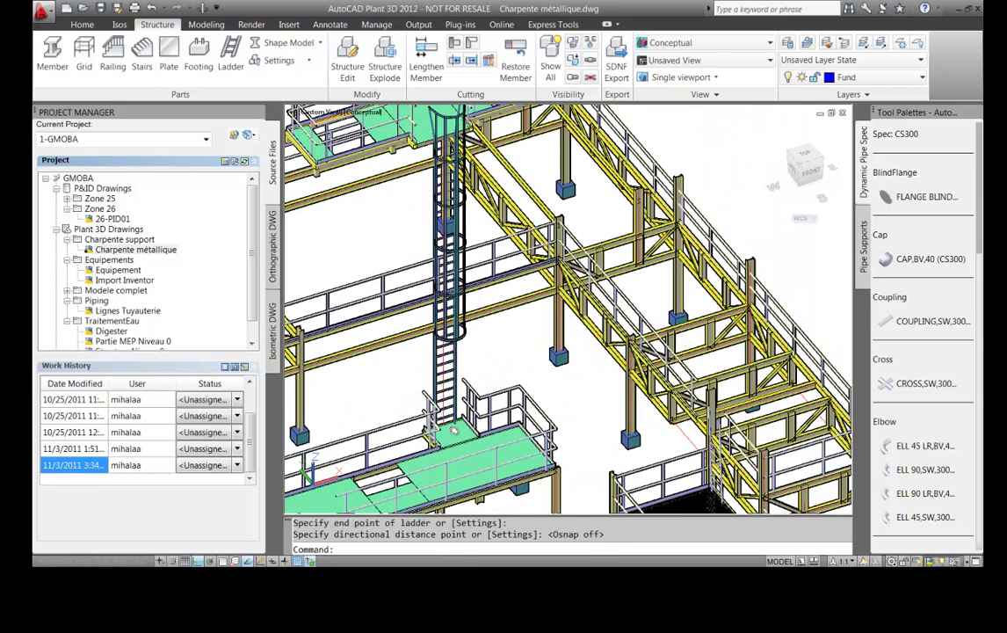
pyautogui.moveTo(446, 430); pyautogui.dragTo(514, 449, button='middle')
pyautogui.press('Escape')
pyautogui.press('Escape')
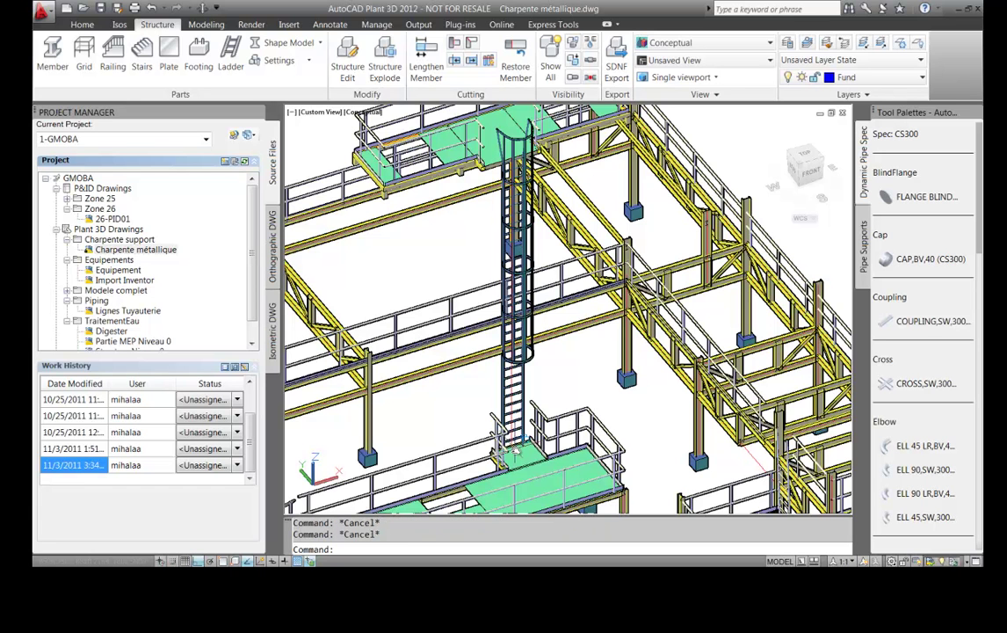
pyautogui.click(796, 173)
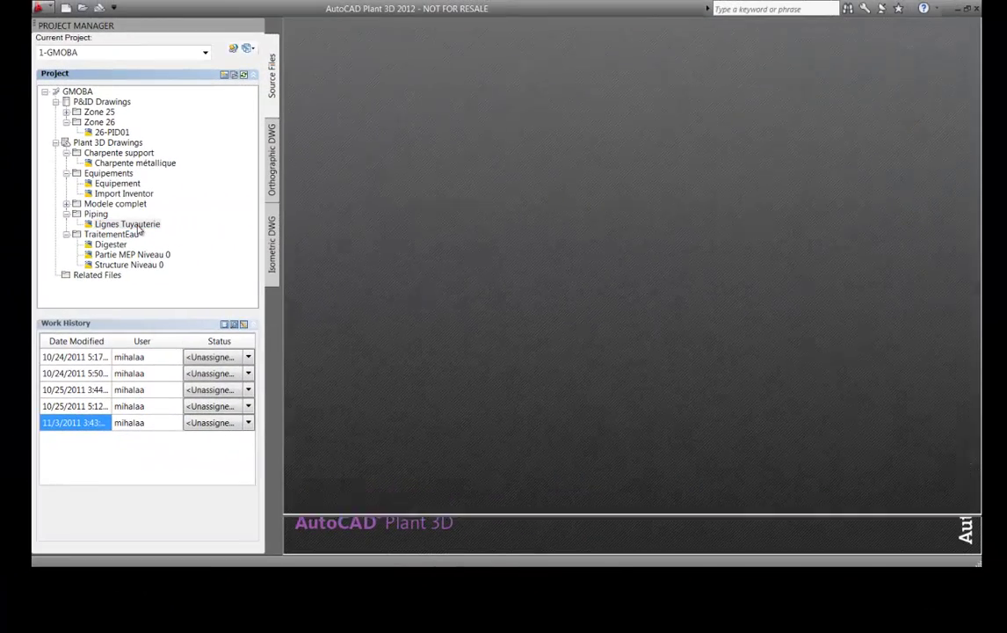
# - Open the Lignes Tuyauterie drawing from the Piping folder and attach the Charpente métallique drawing as an external reference at 0,0,0
pyautogui.doubleClick(138, 227)
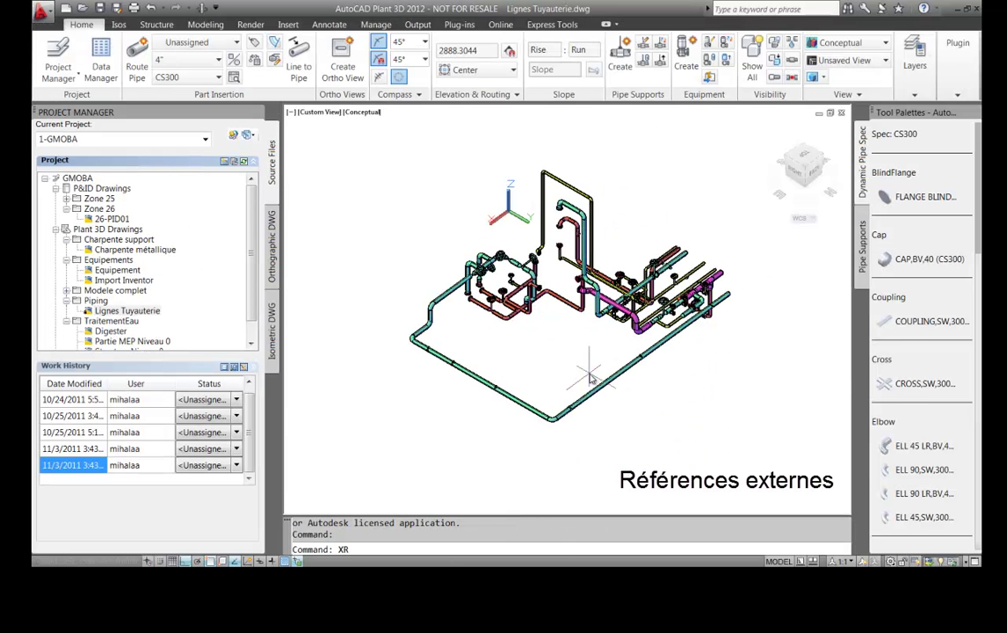
pyautogui.press('Return')
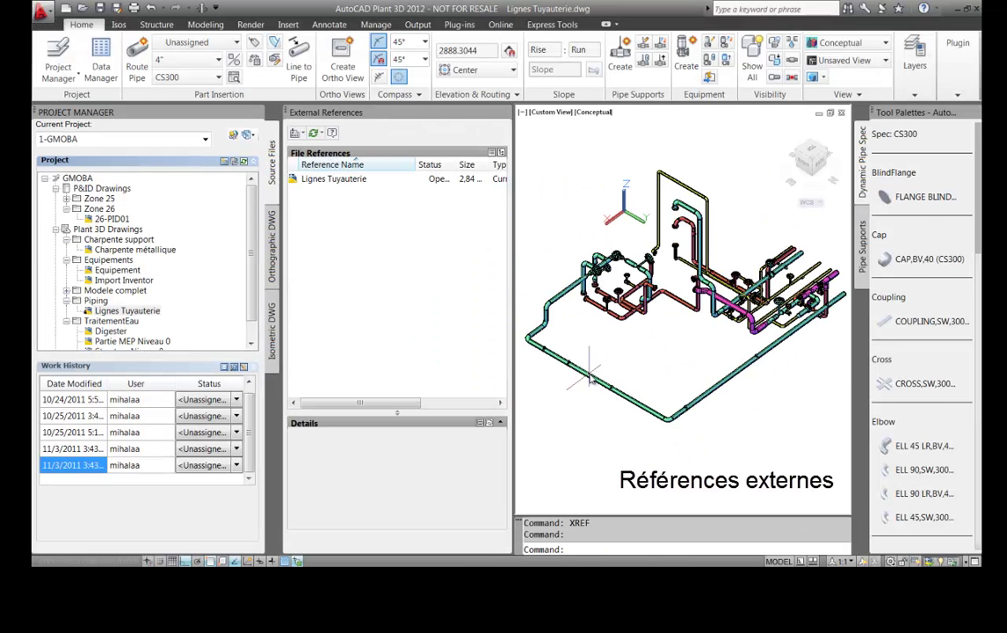
pyautogui.click(304, 133)
pyautogui.click(326, 149)
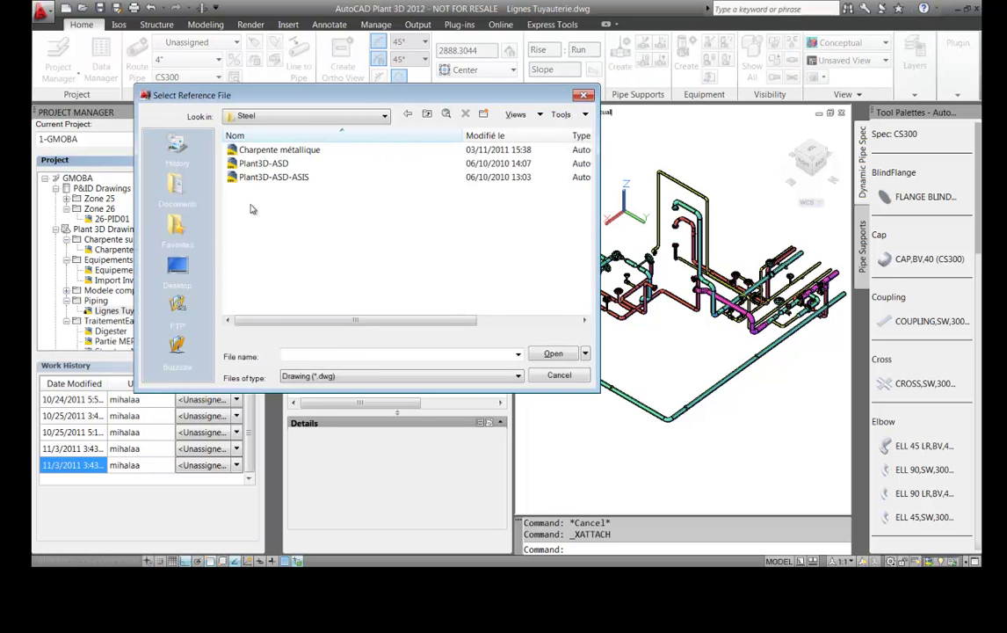
pyautogui.click(265, 151)
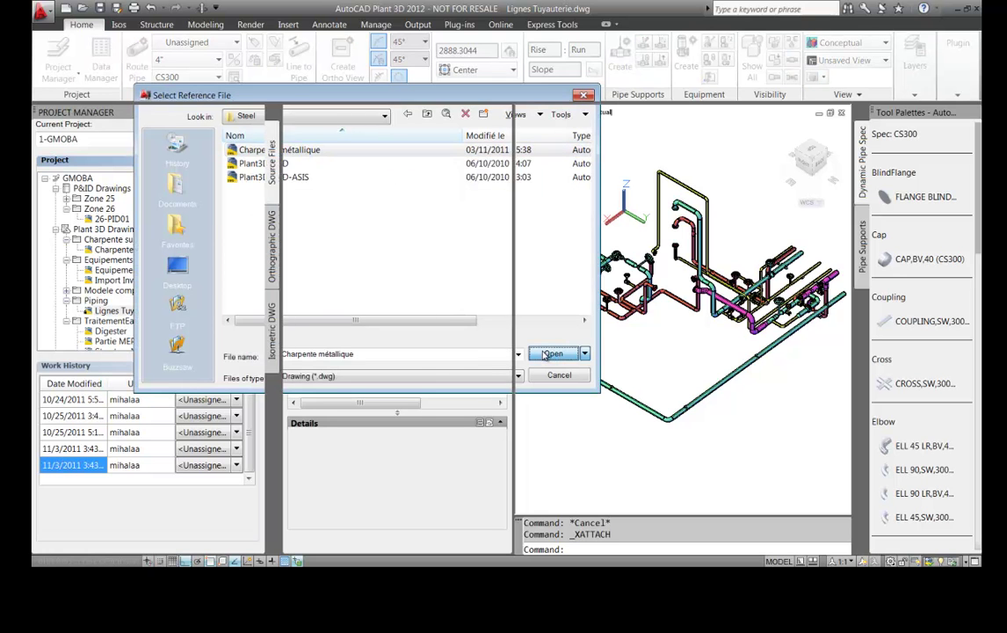
pyautogui.click(551, 353)
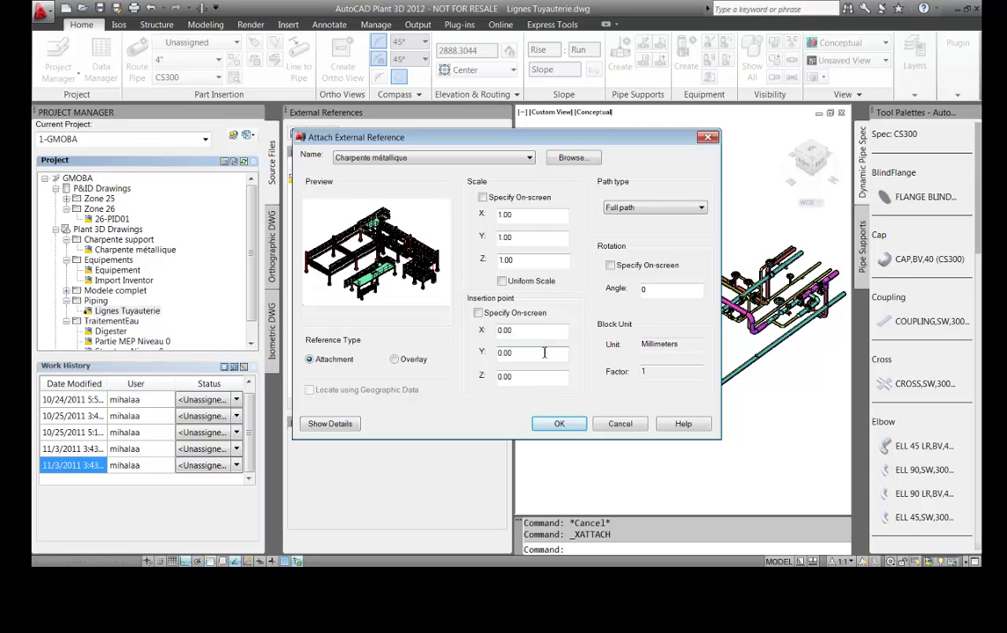
pyautogui.click(559, 424)
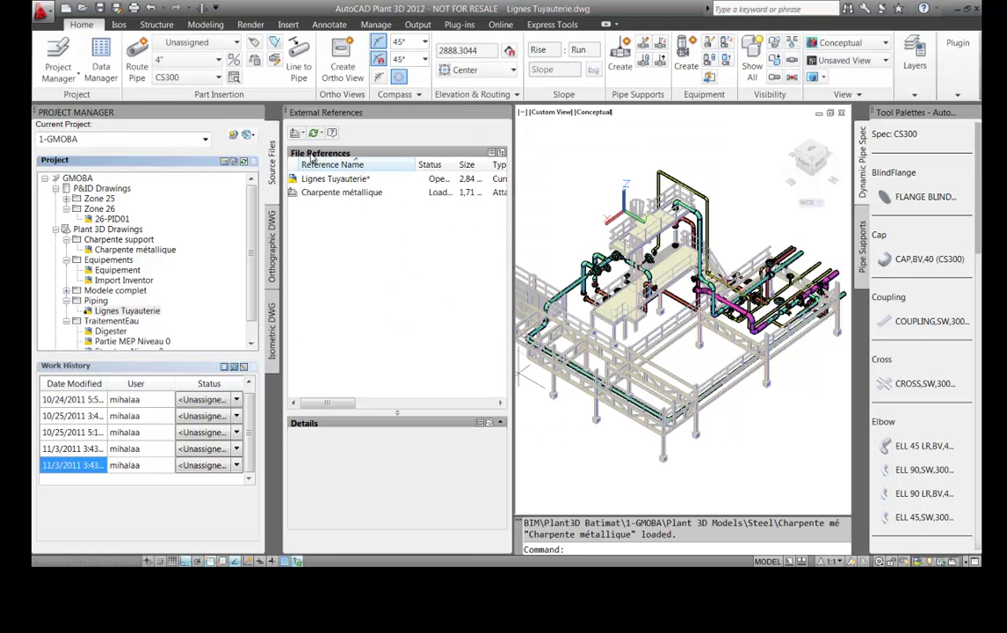
# - Attach the Equipement drawing as an external reference at 0,0,0 and close the external references list
pyautogui.click(301, 132)
pyautogui.click(333, 149)
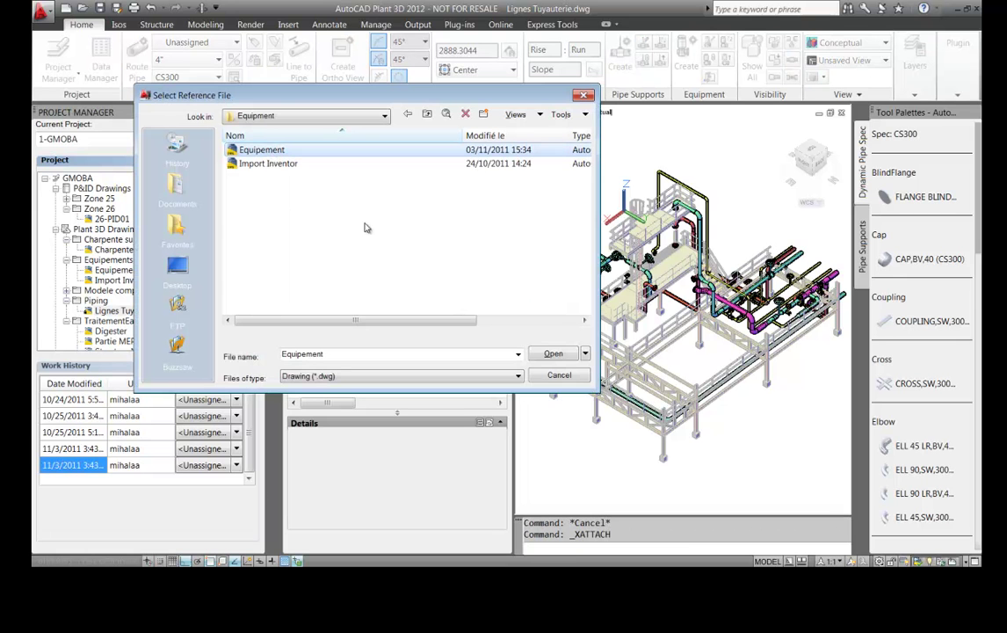
pyautogui.click(552, 354)
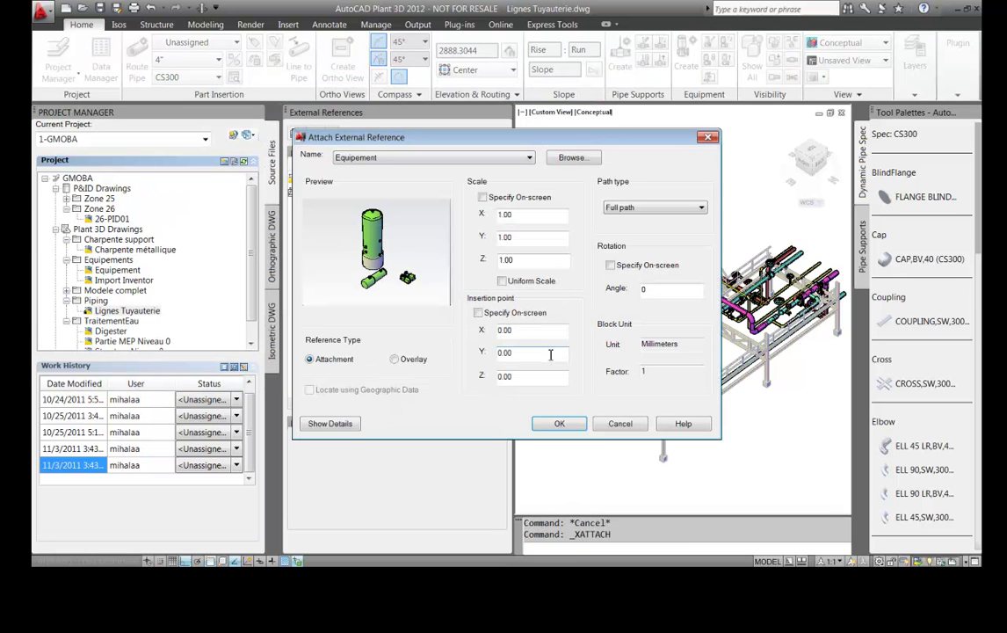
pyautogui.click(560, 423)
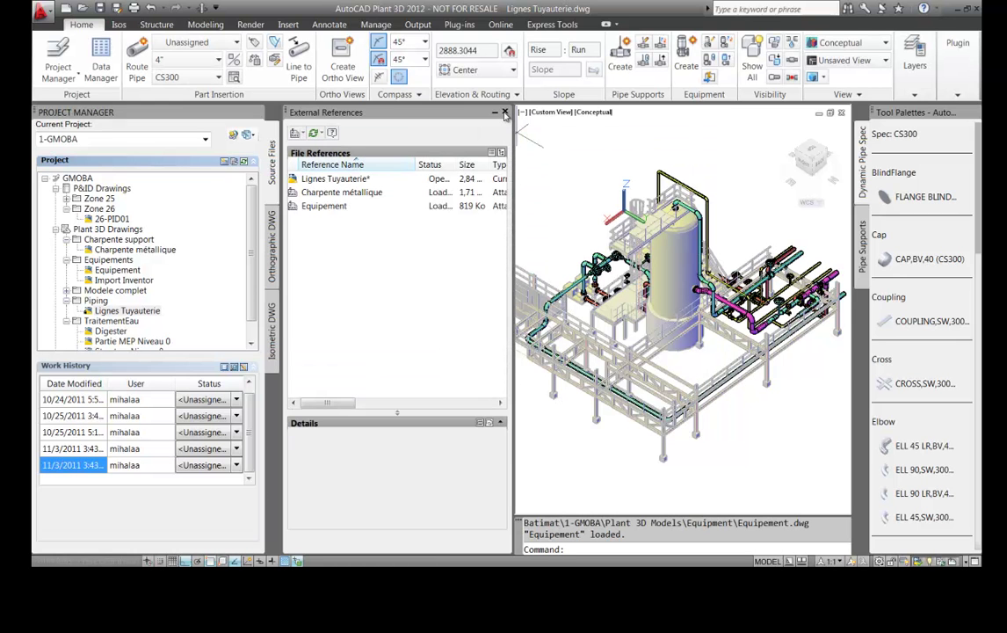
pyautogui.click(504, 113)
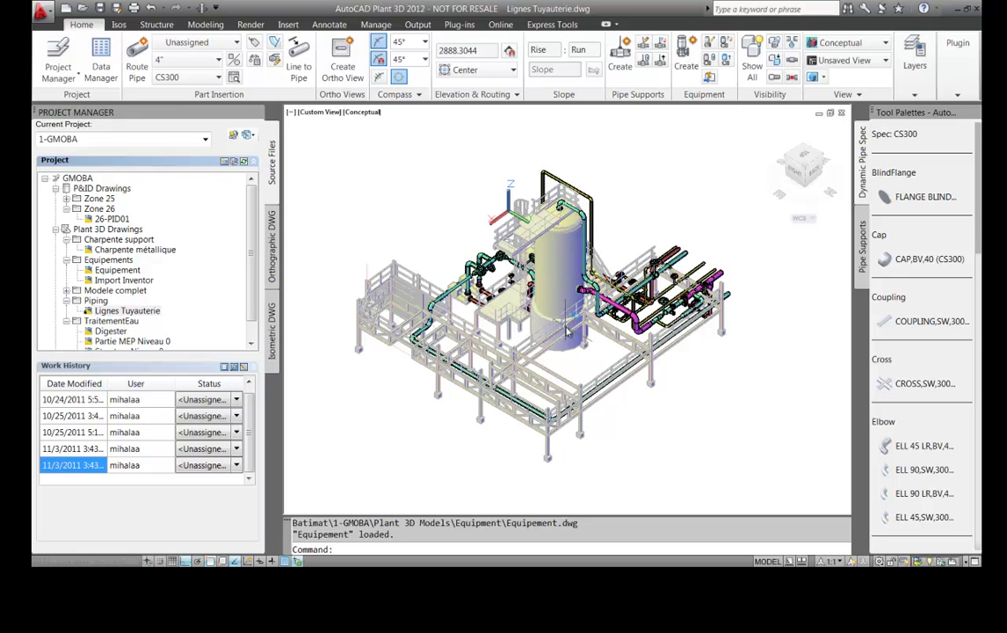
# - From the SW Isometric view, route a 3" BC21 pipe from the red line's branch tee to the side outlet of the vertical red pipe
pyautogui.click(803, 148)
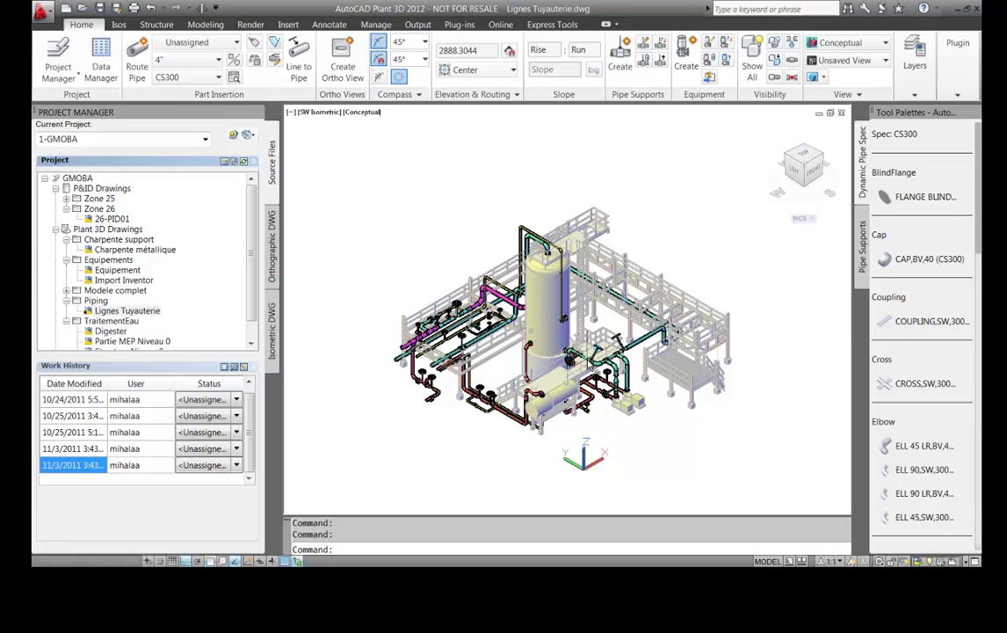
pyautogui.scroll(5, 545, 387)
pyautogui.moveTo(661, 247); pyautogui.dragTo(722, 224, button='middle')
pyautogui.scroll(8, 413, 468)
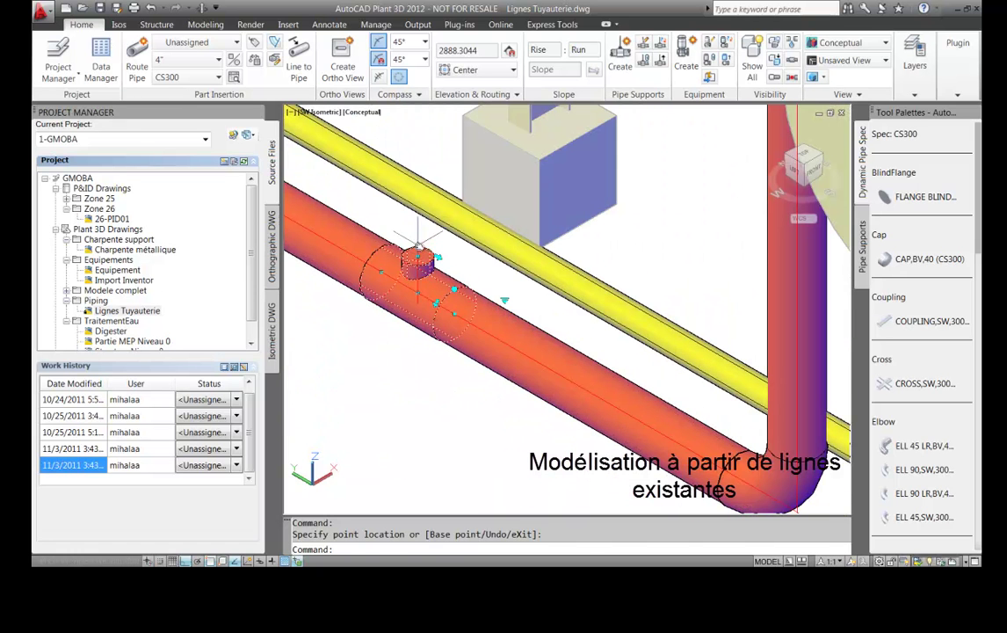
pyautogui.click(417, 246)
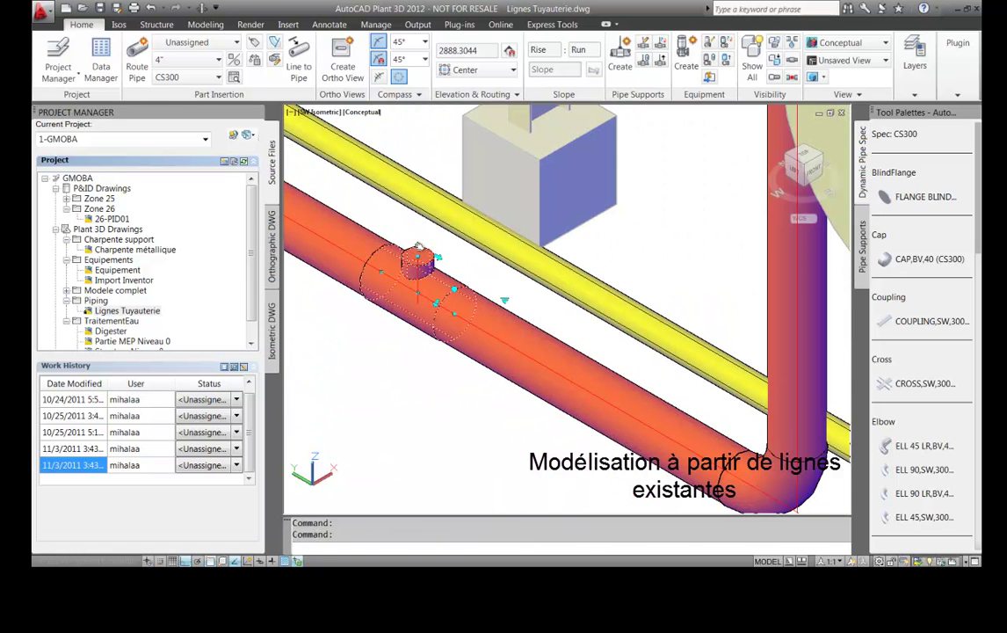
pyautogui.click(419, 247)
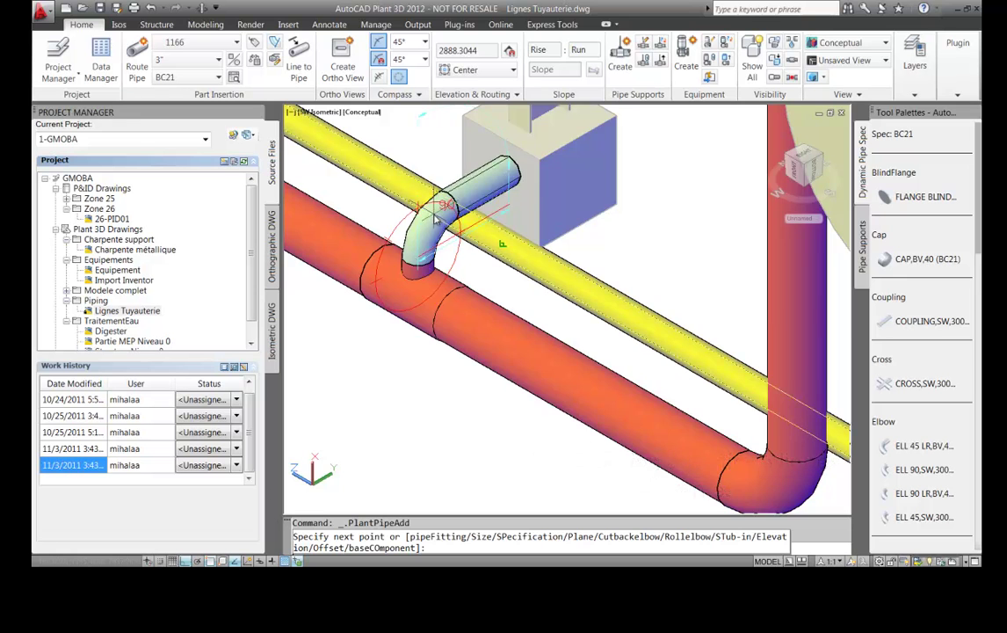
pyautogui.scroll(-10, 435, 217)
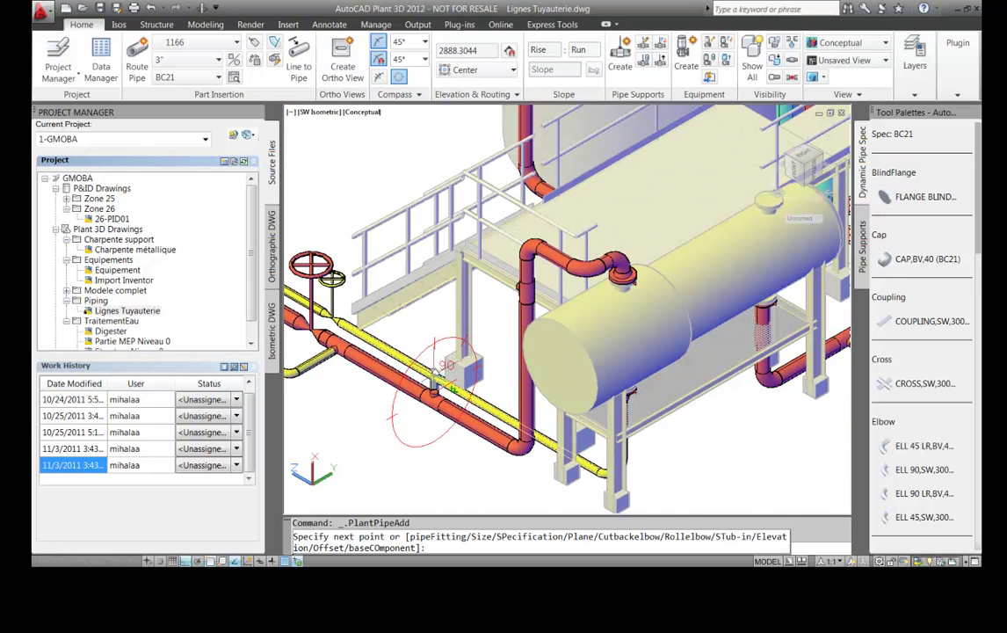
pyautogui.scroll(5, 433, 386)
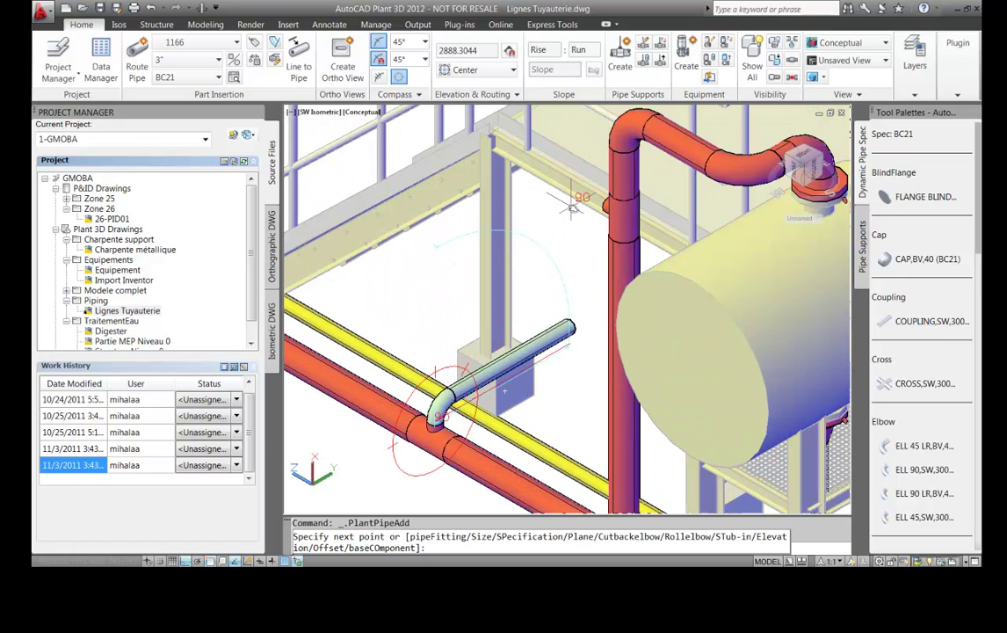
pyautogui.click(604, 204)
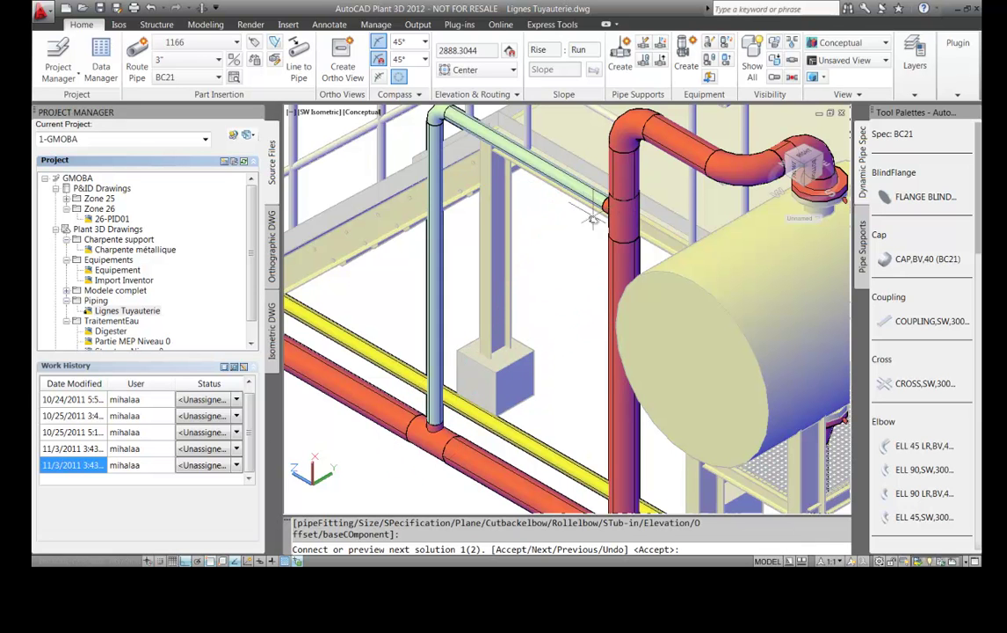
pyautogui.moveTo(484, 218); pyautogui.dragTo(508, 262, button='middle')
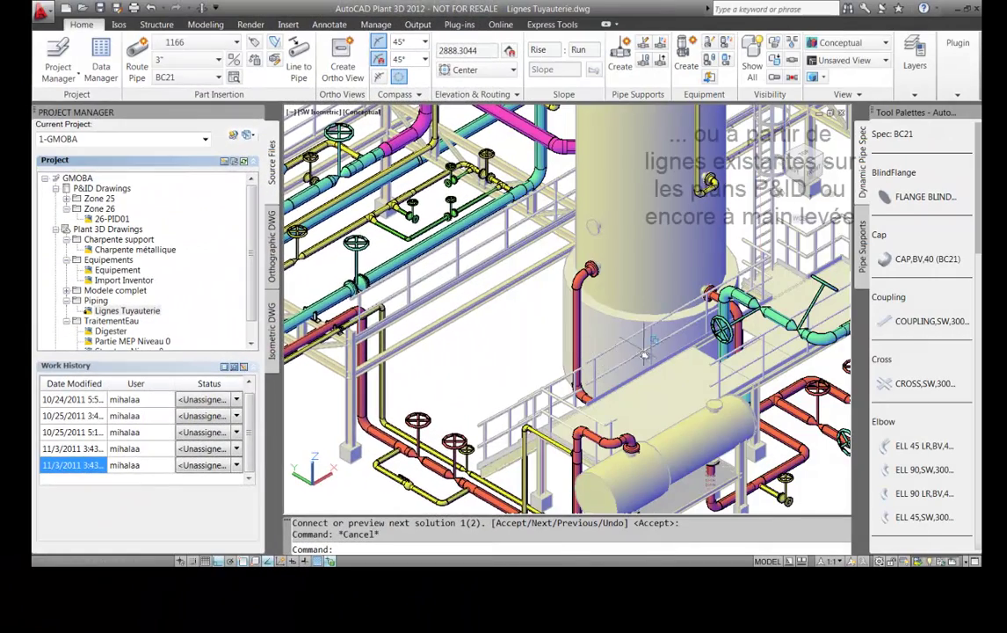
# - Place line 6"-BC21-AV-2222 from the 01-Pid01 P&ID line list, from the horizontal tank's rear top nozzle to the column's upper free nozzle
pyautogui.moveTo(591, 327); pyautogui.dragTo(509, 337, button='middle')
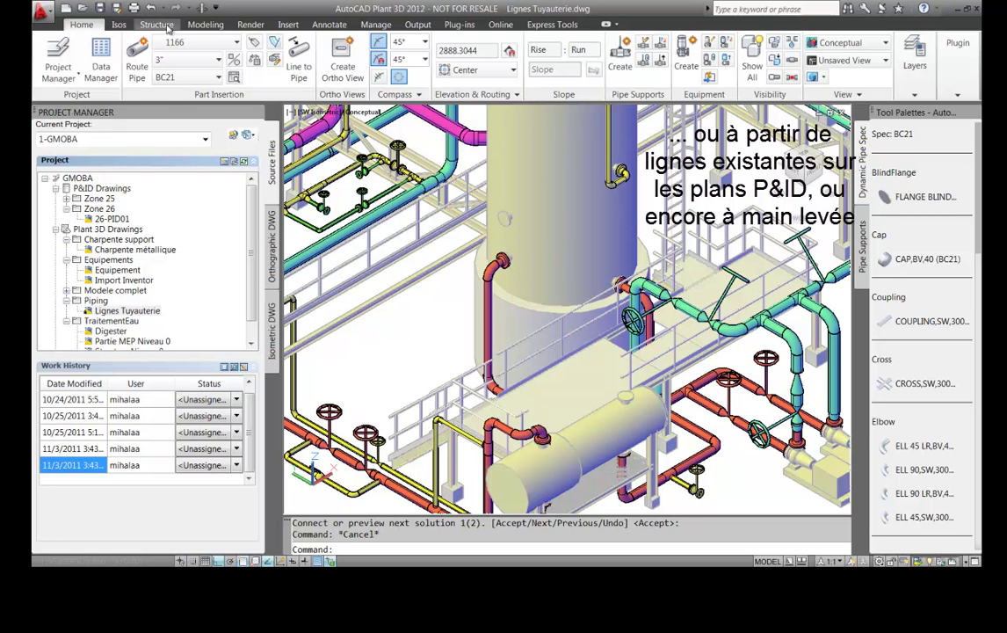
pyautogui.click(255, 60)
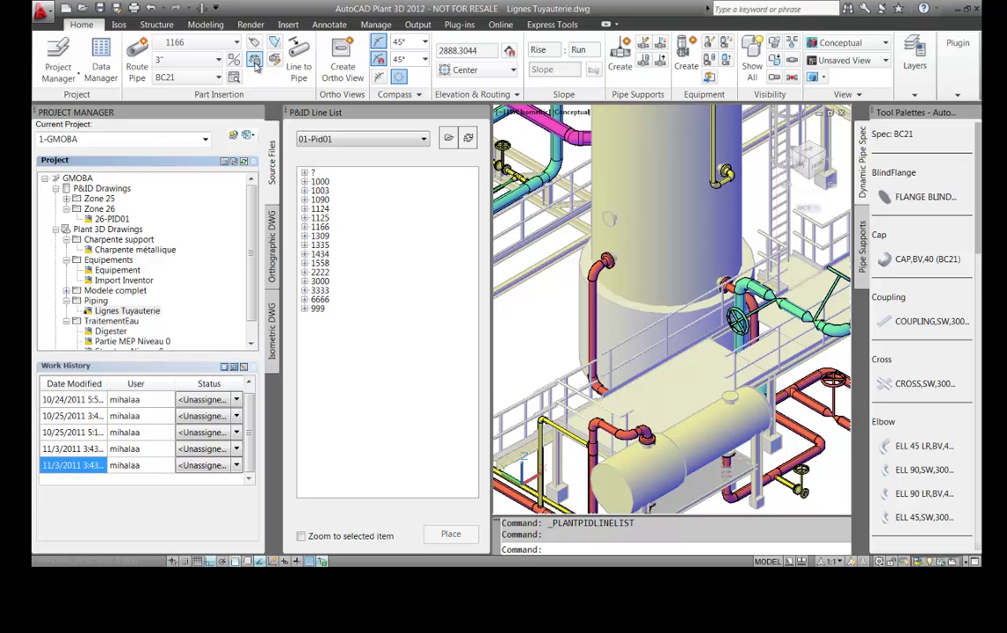
pyautogui.click(305, 273)
pyautogui.click(315, 281)
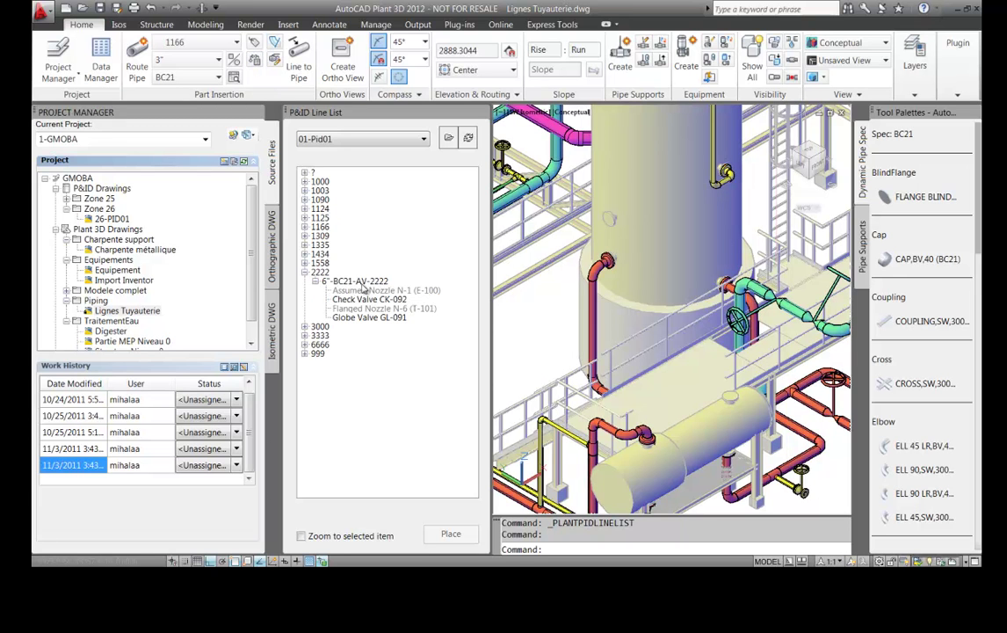
pyautogui.click(361, 283)
pyautogui.rightClick(368, 285)
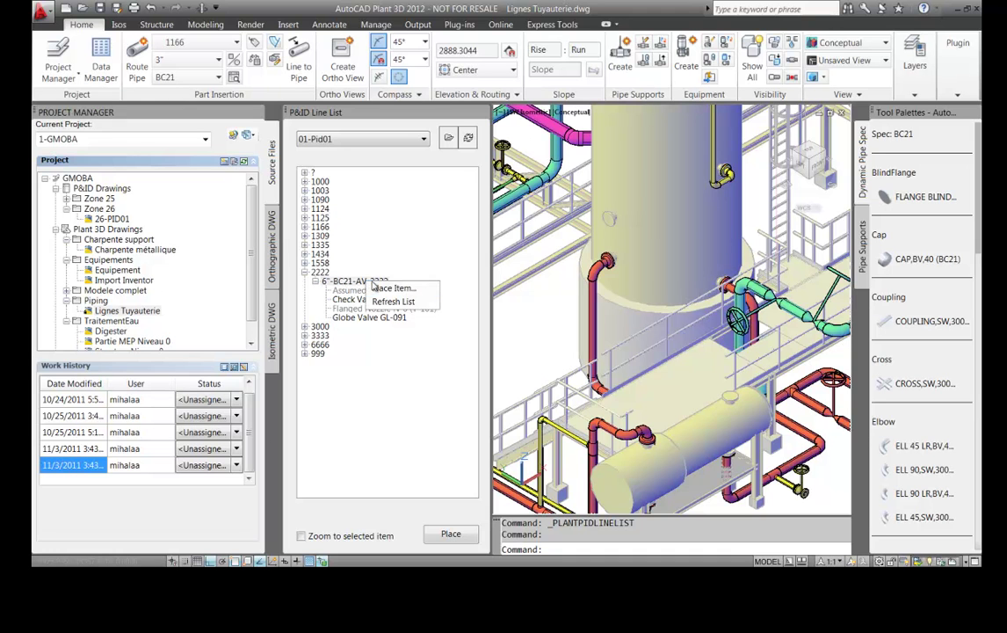
pyautogui.click(420, 290)
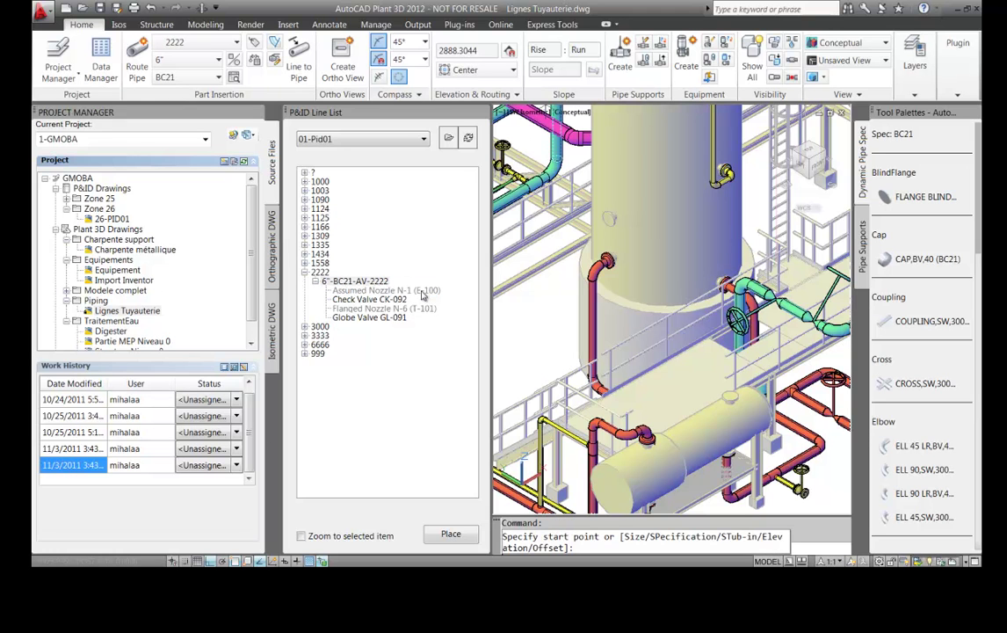
pyautogui.click(732, 397)
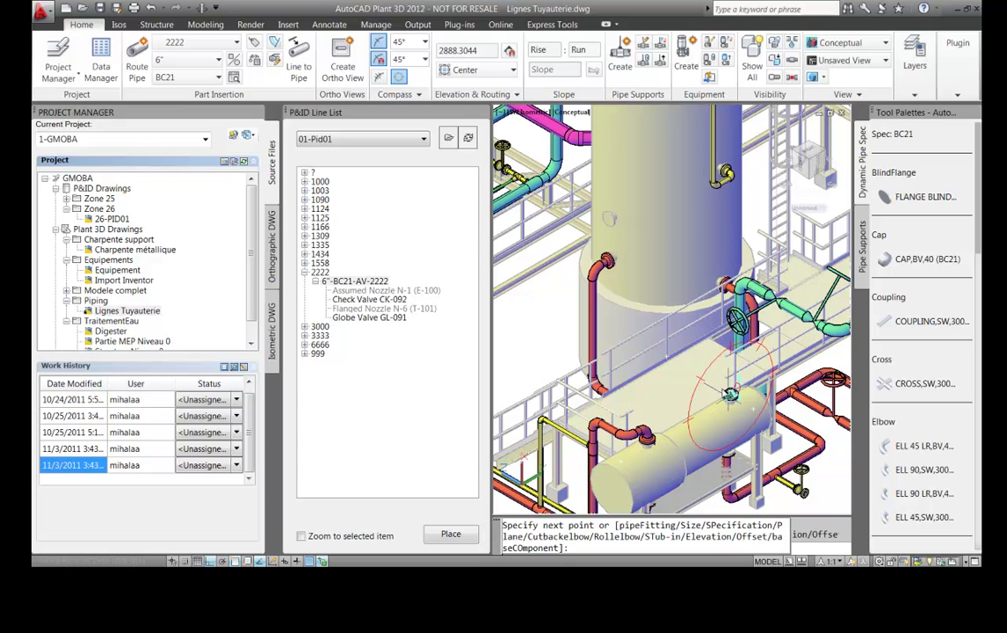
pyautogui.click(609, 225)
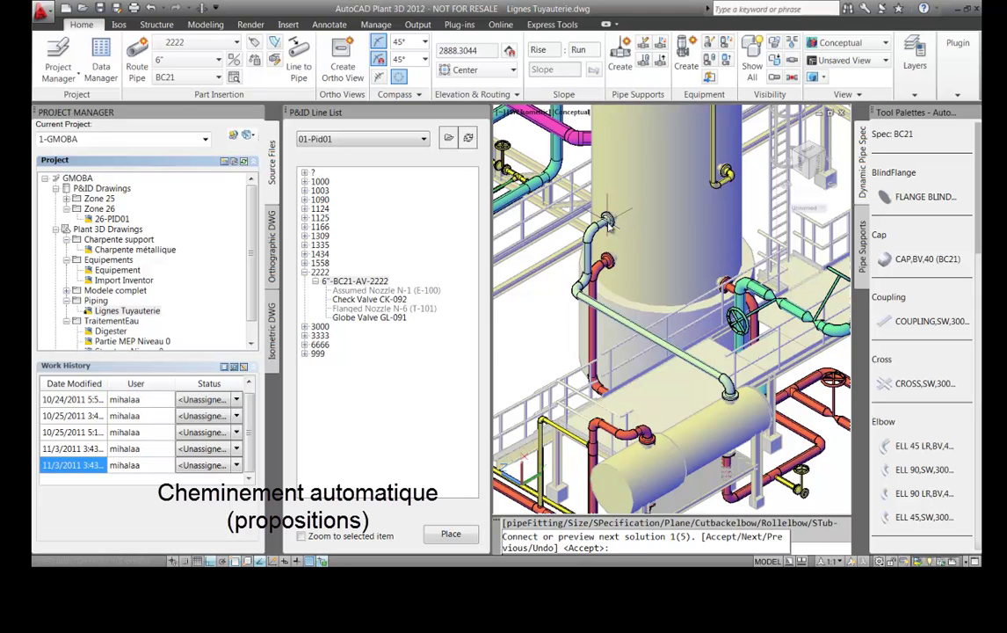
# - Cycle through the five proposed routes for line 2222 and accept solution 2
pyautogui.write('N')
pyautogui.press('Return')
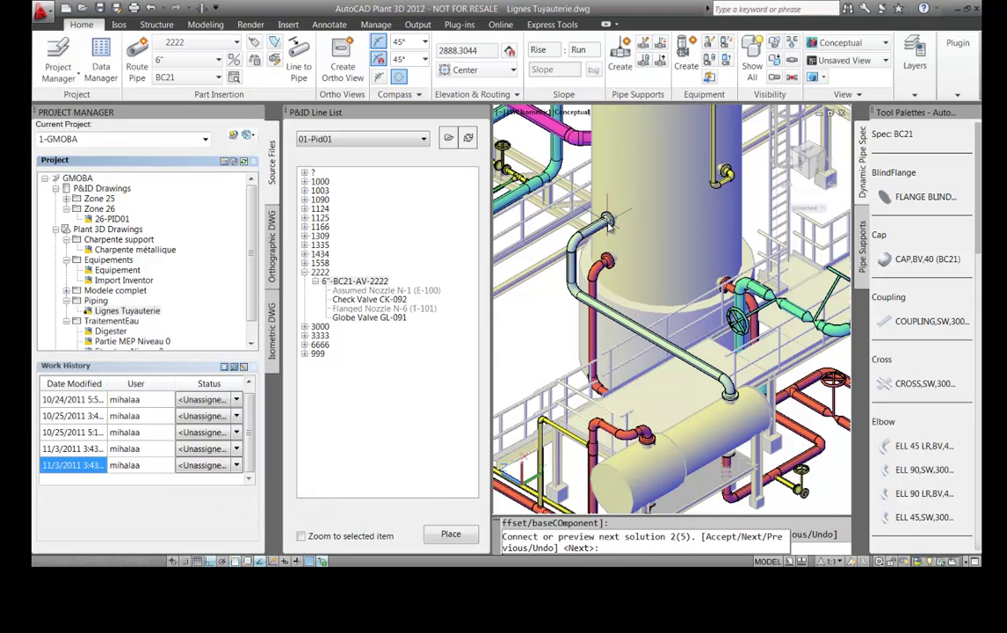
pyautogui.press('Return')
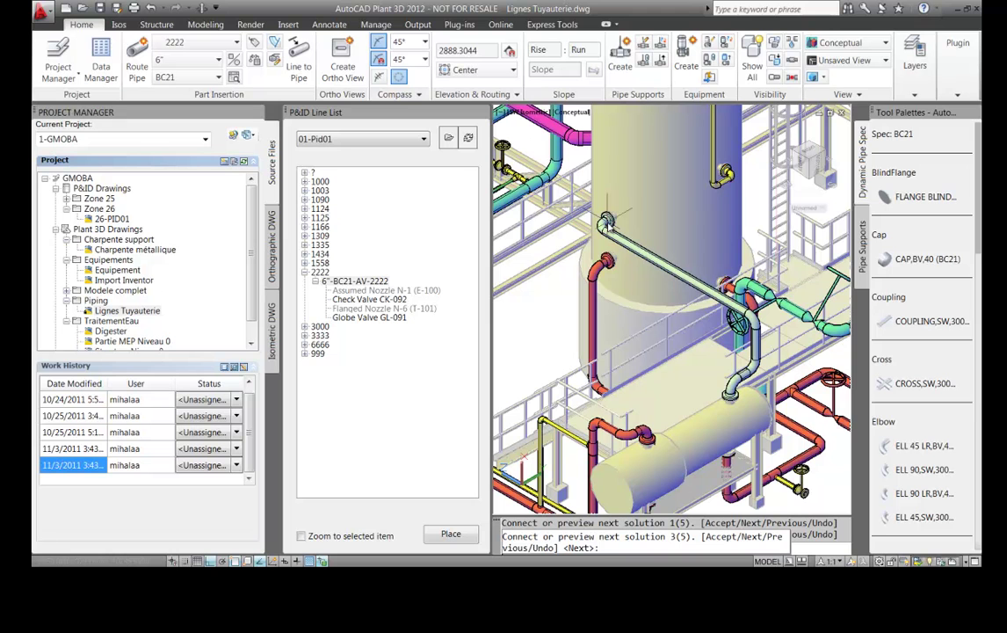
pyautogui.press('Return')
pyautogui.press('Return')
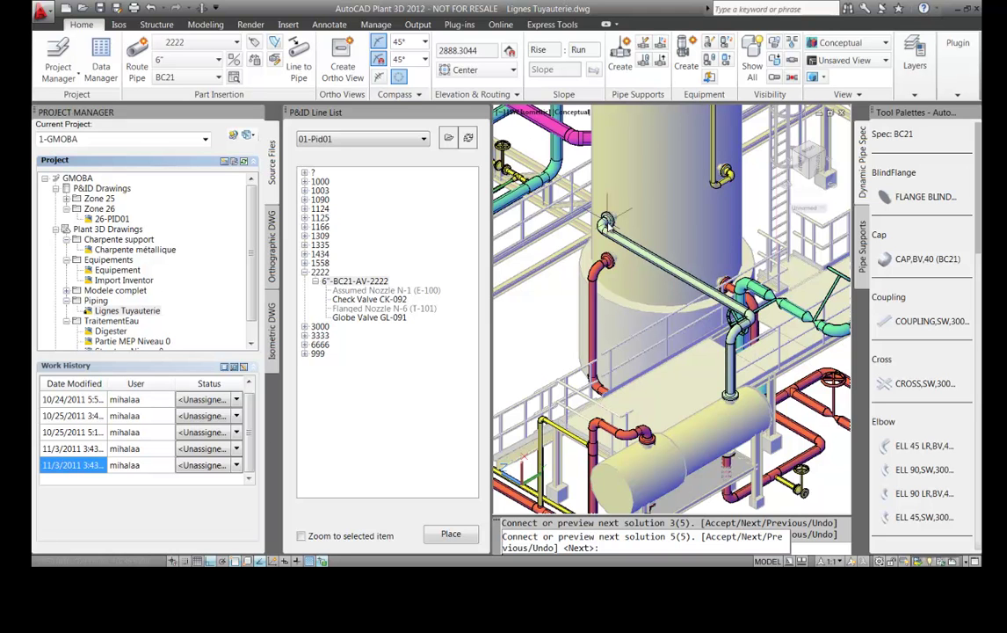
pyautogui.press('Return')
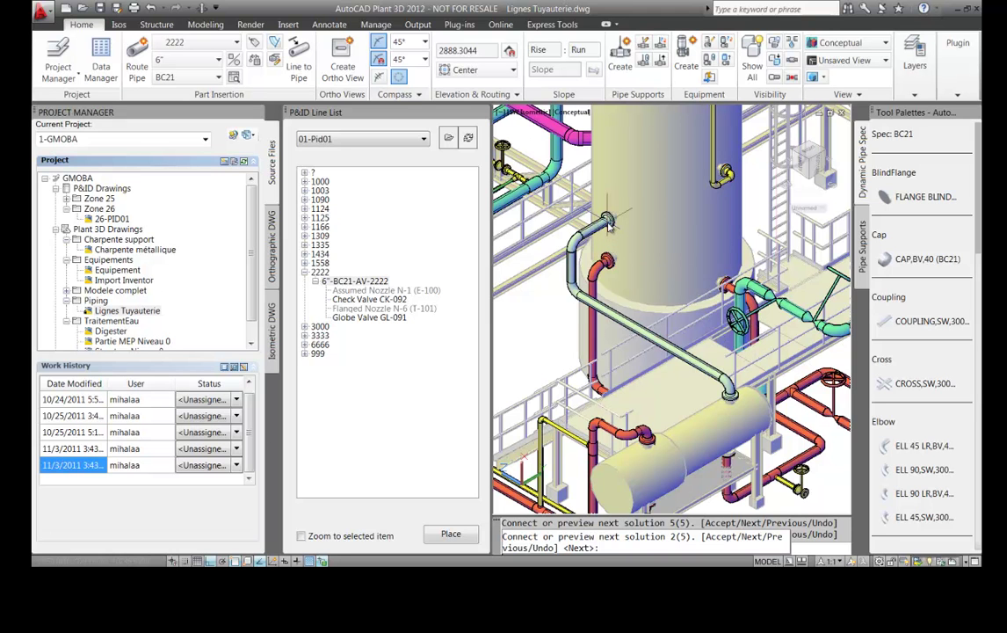
pyautogui.press('Return')
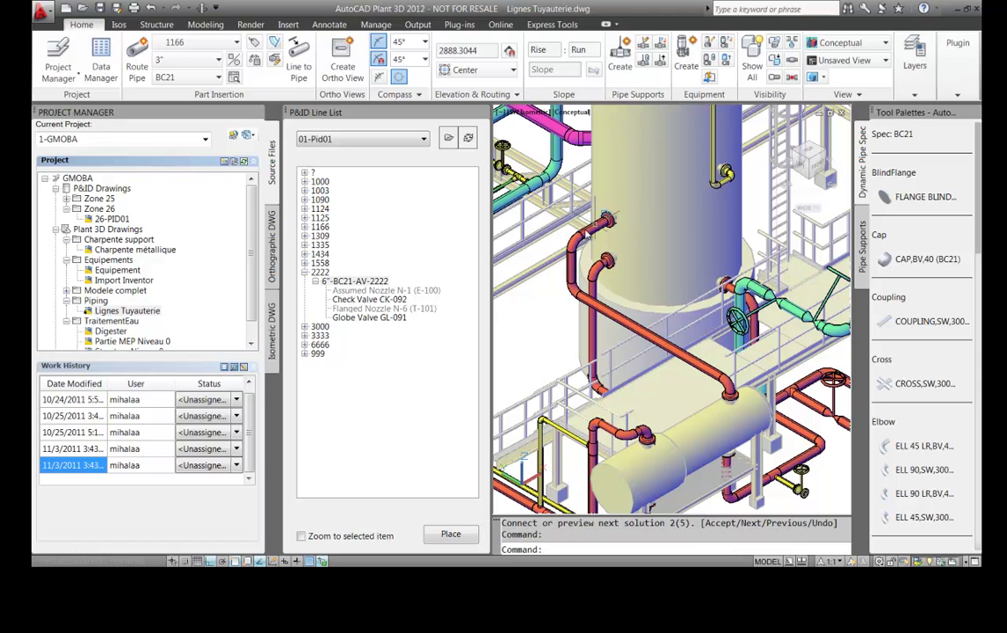
# - Place Check Valve CK-092 as a Valve (Check-Inline) on the sloping-looking run of line 2222 near the column, with rotation angle 0
pyautogui.rightClick(373, 303)
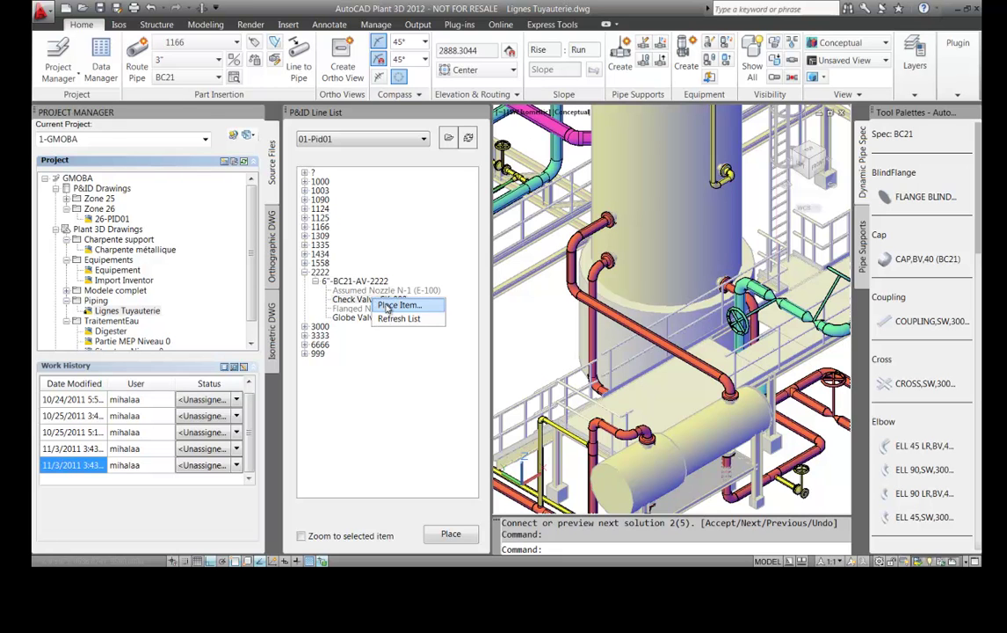
pyautogui.click(389, 304)
pyautogui.click(177, 141)
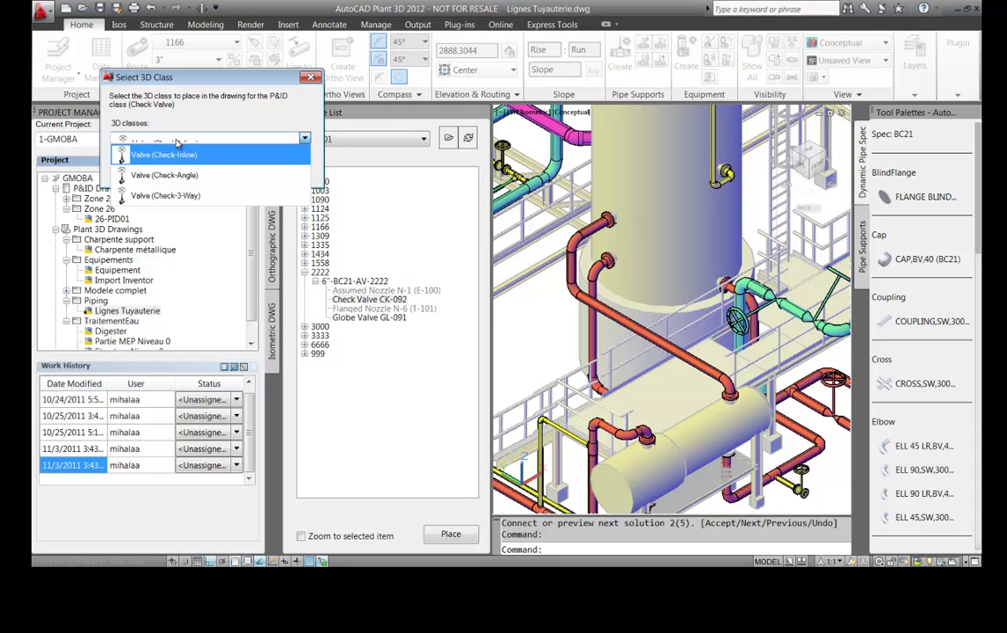
pyautogui.click(176, 142)
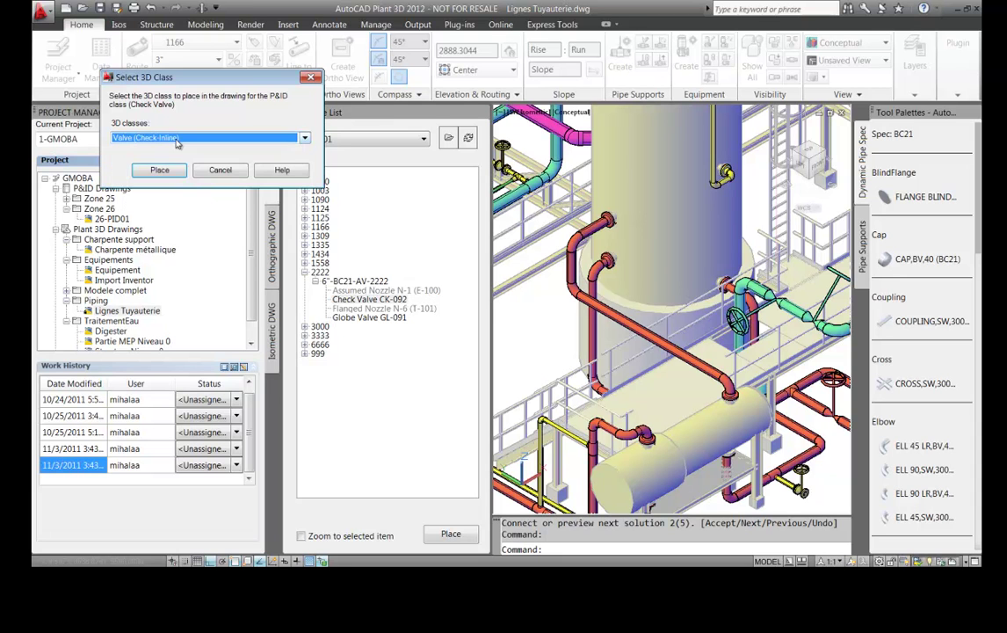
pyautogui.click(162, 170)
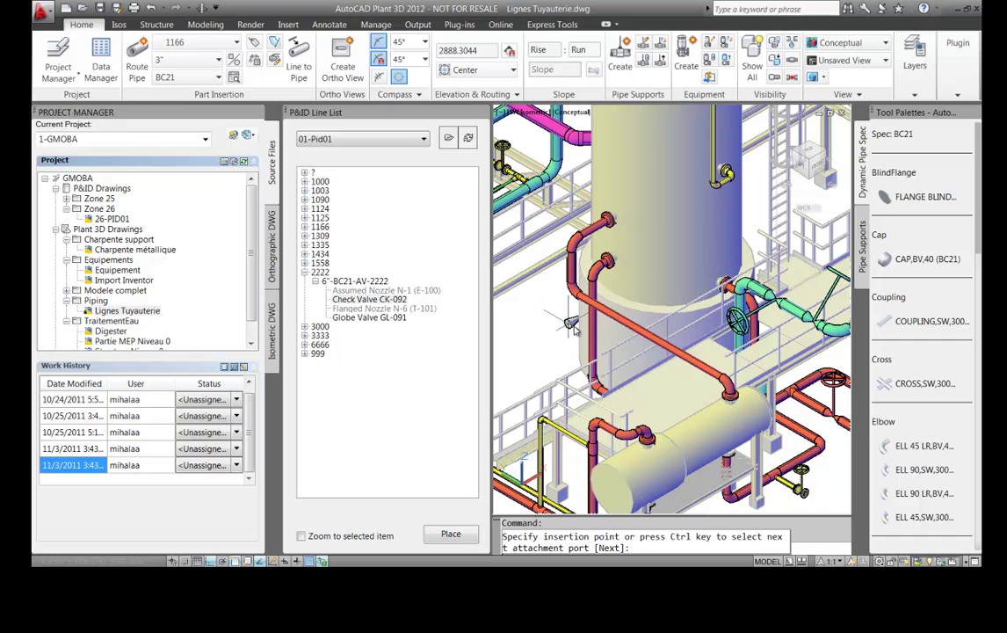
pyautogui.scroll(5, 618, 321)
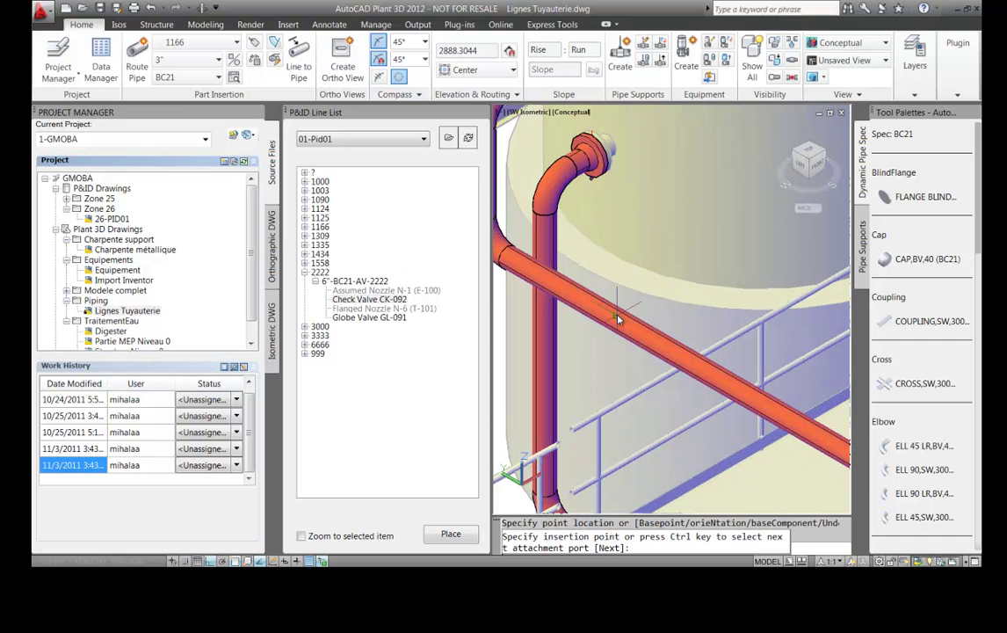
pyautogui.click(584, 309)
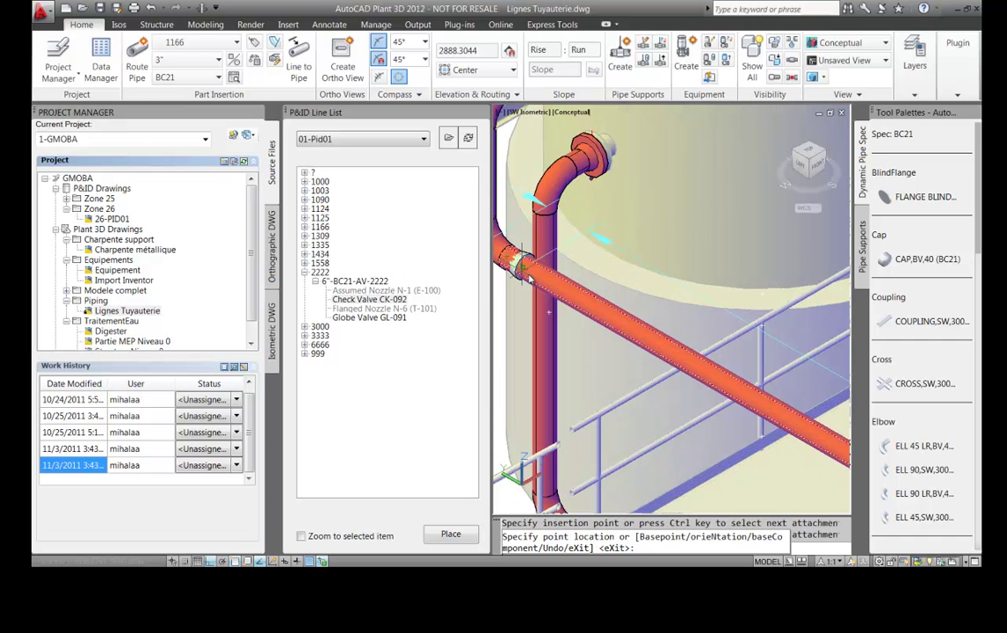
pyautogui.click(633, 334)
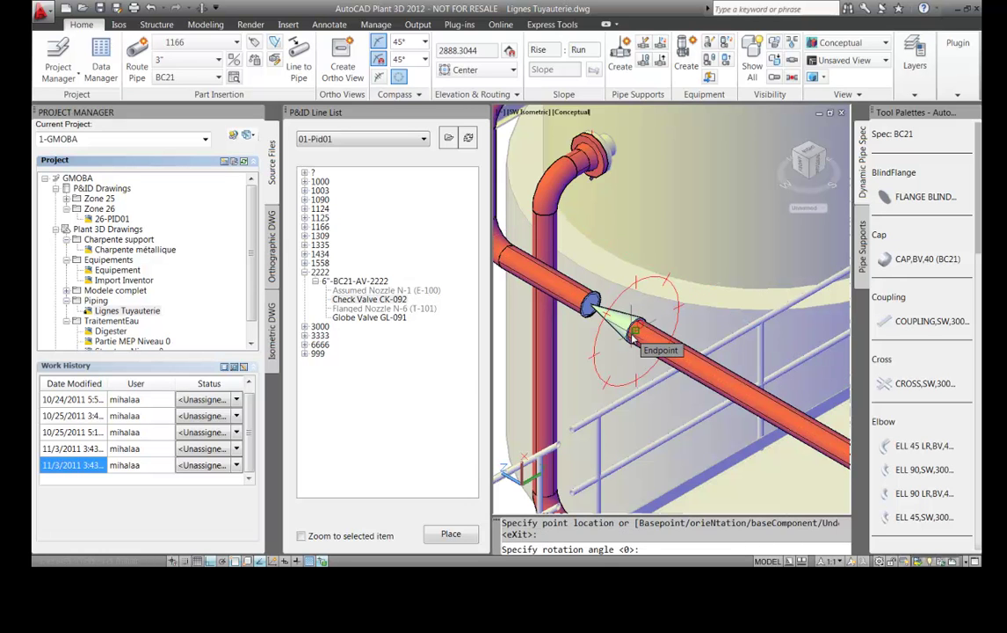
pyautogui.press('Return')
pyautogui.hotkey('ctrl', 'z')
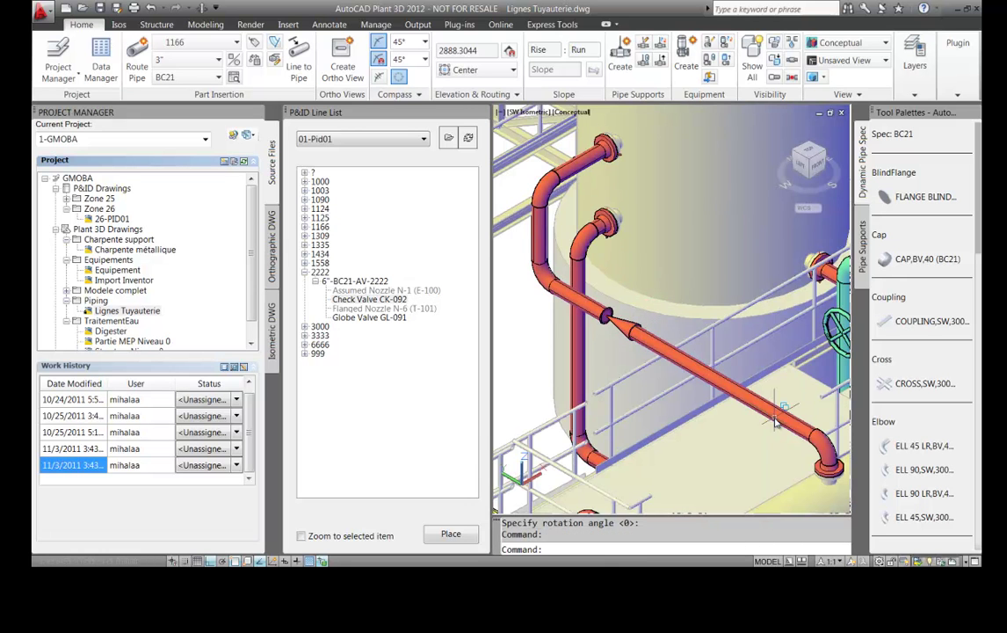
# - Place Globe Valve GL-091 on the straight run of line 2222 near the horizontal tank, at distance 2500 with rotation angle 0
pyautogui.click(373, 318)
pyautogui.rightClick(375, 319)
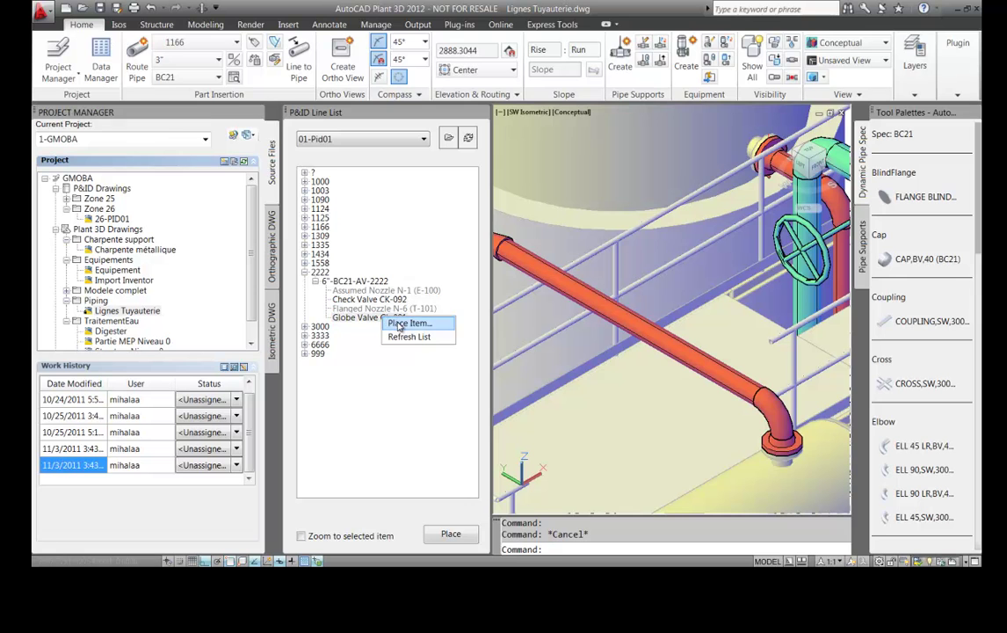
pyautogui.click(398, 324)
pyautogui.click(158, 169)
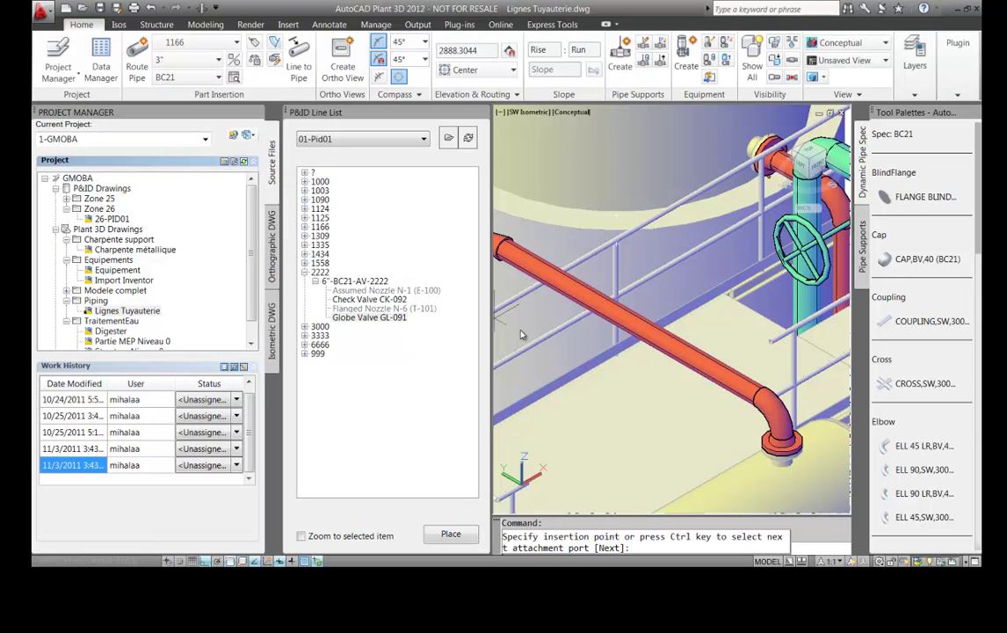
pyautogui.click(759, 395)
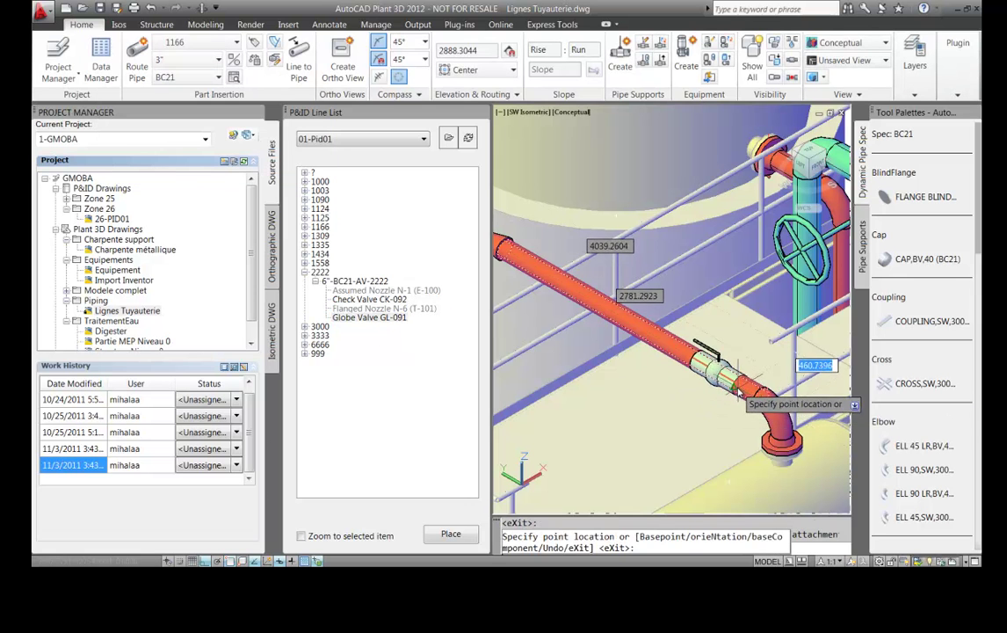
pyautogui.press('Tab')
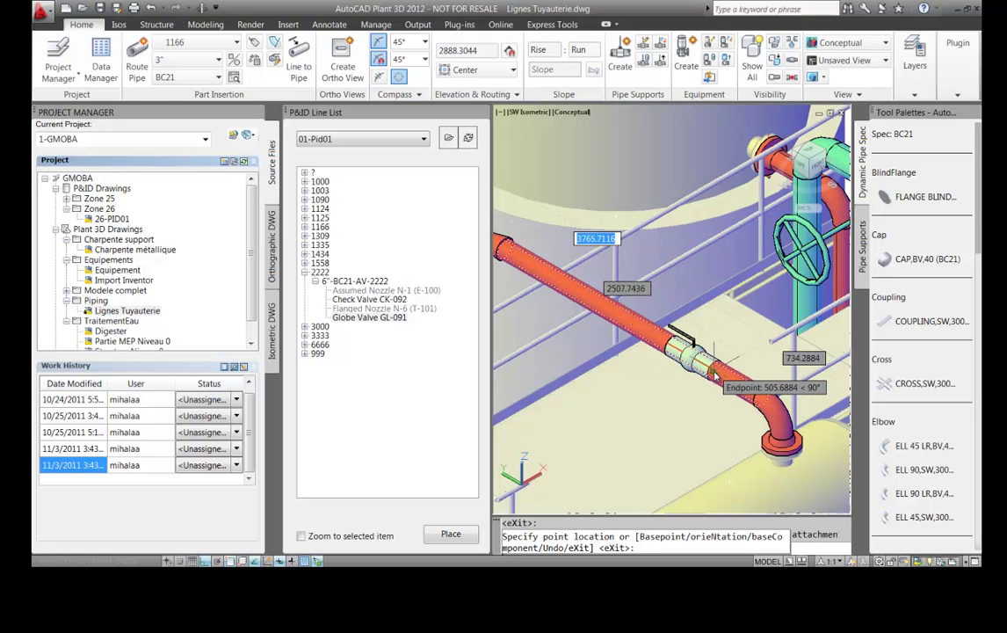
pyautogui.press('Tab')
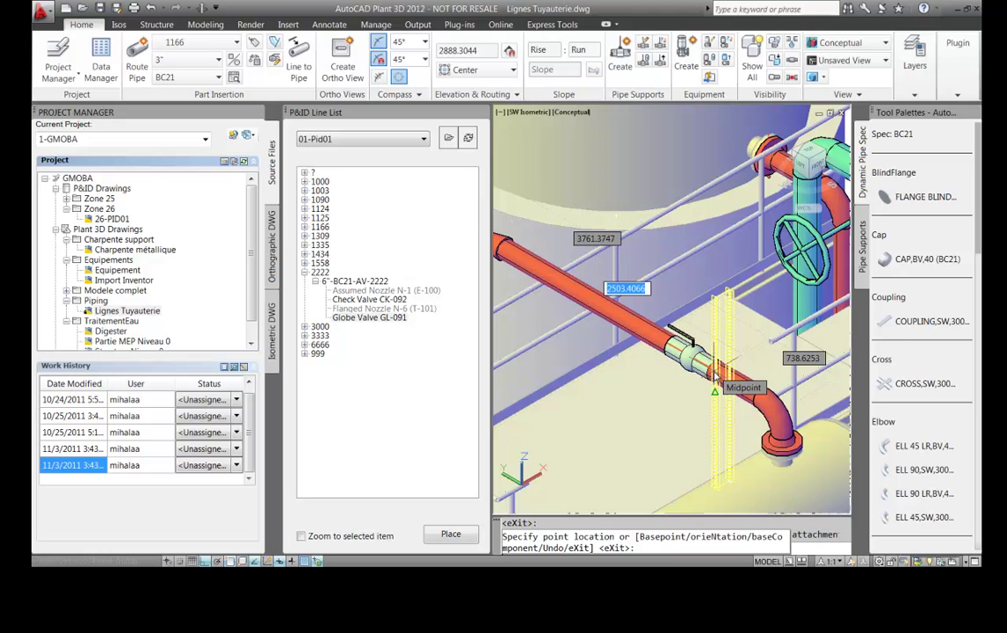
pyautogui.write('2500')
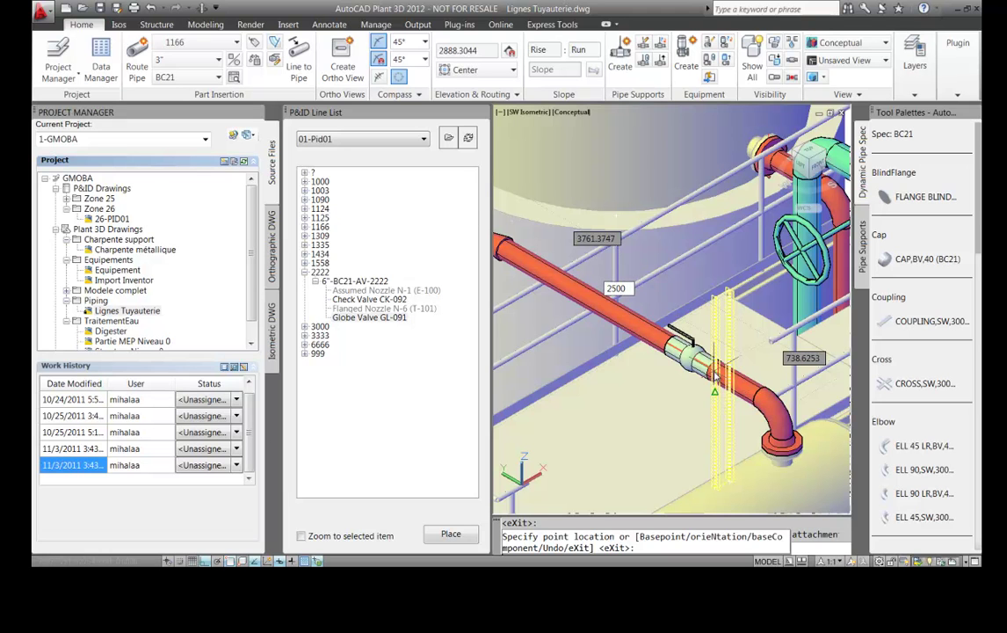
pyautogui.press('Return')
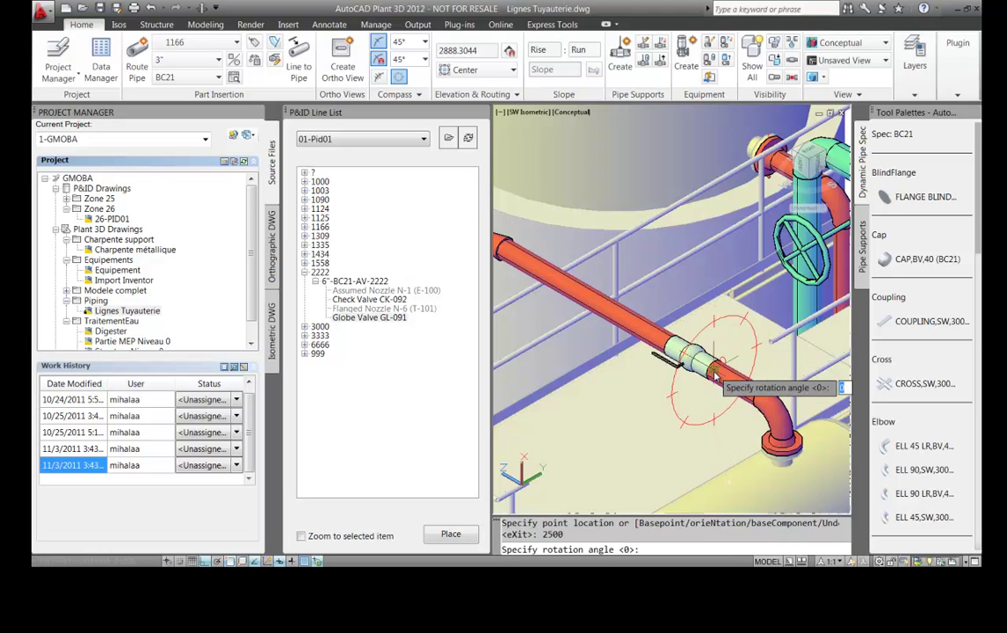
pyautogui.press('Return')
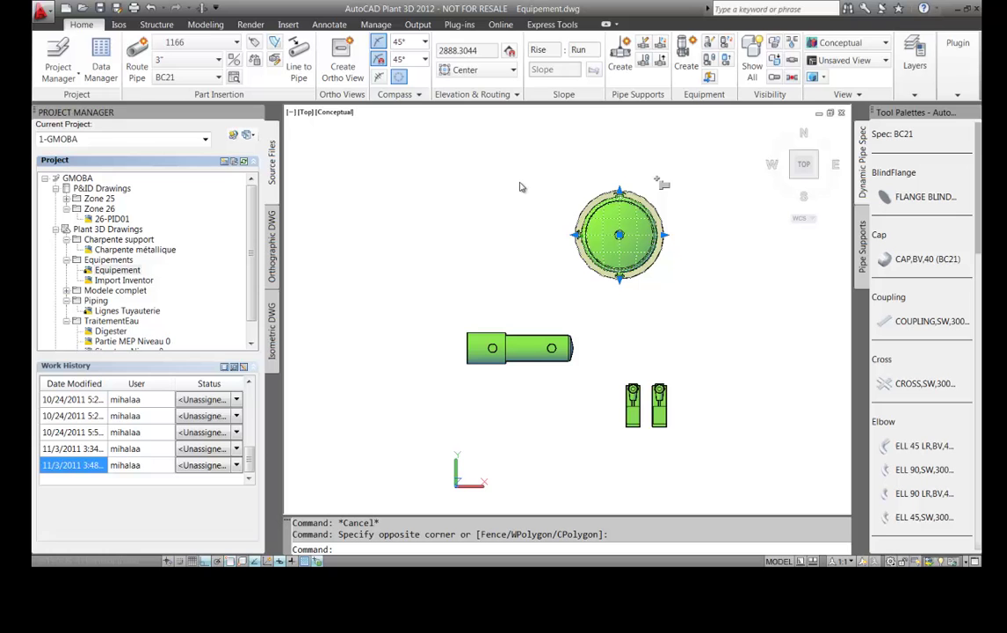
# - Copy the selected vertical tank in the Equipement drawing from its center, 4000 to the east
pyautogui.write('c')
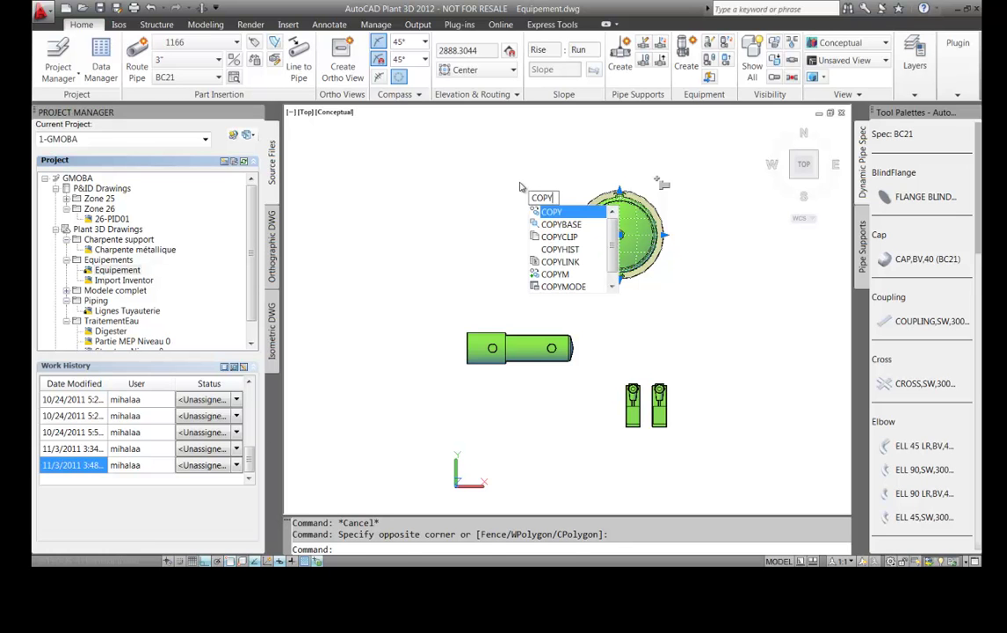
pyautogui.write('opy')
pyautogui.press('Return')
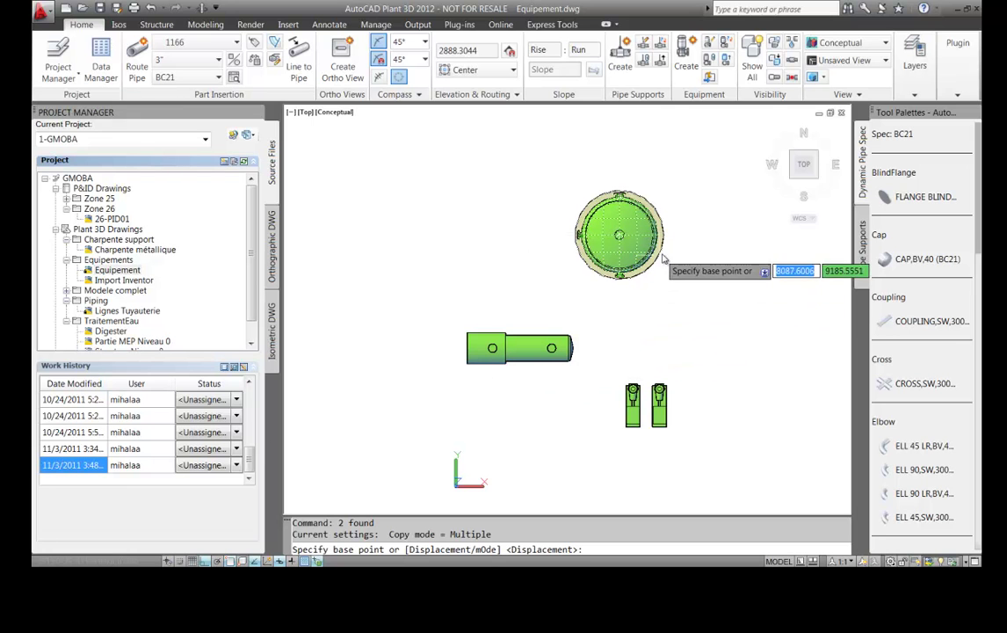
pyautogui.click(620, 235)
pyautogui.write('4000')
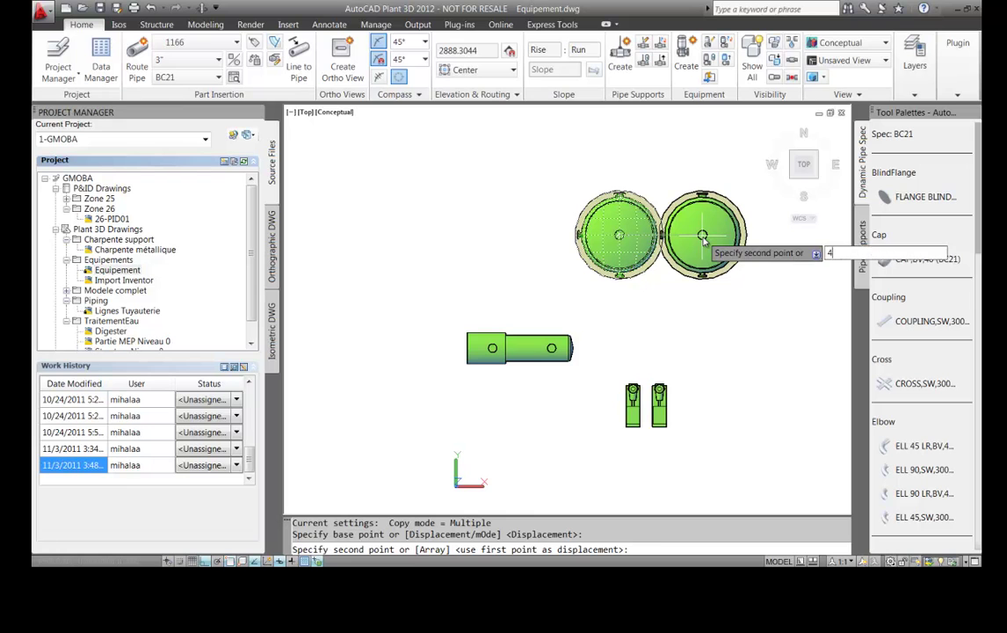
pyautogui.press('Return')
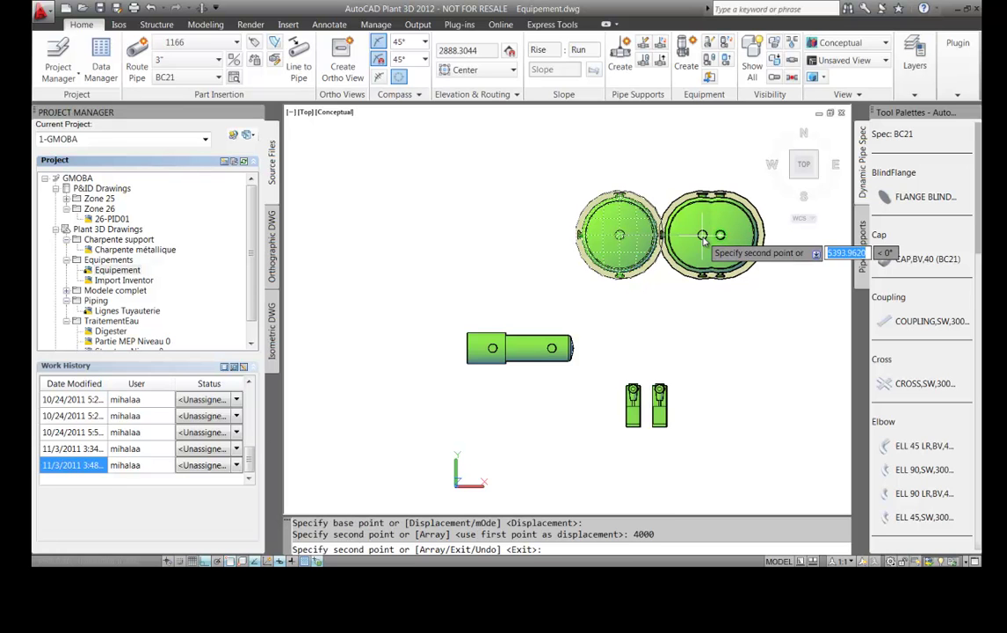
pyautogui.press('Escape')
pyautogui.press('Escape')
pyautogui.press('Escape')
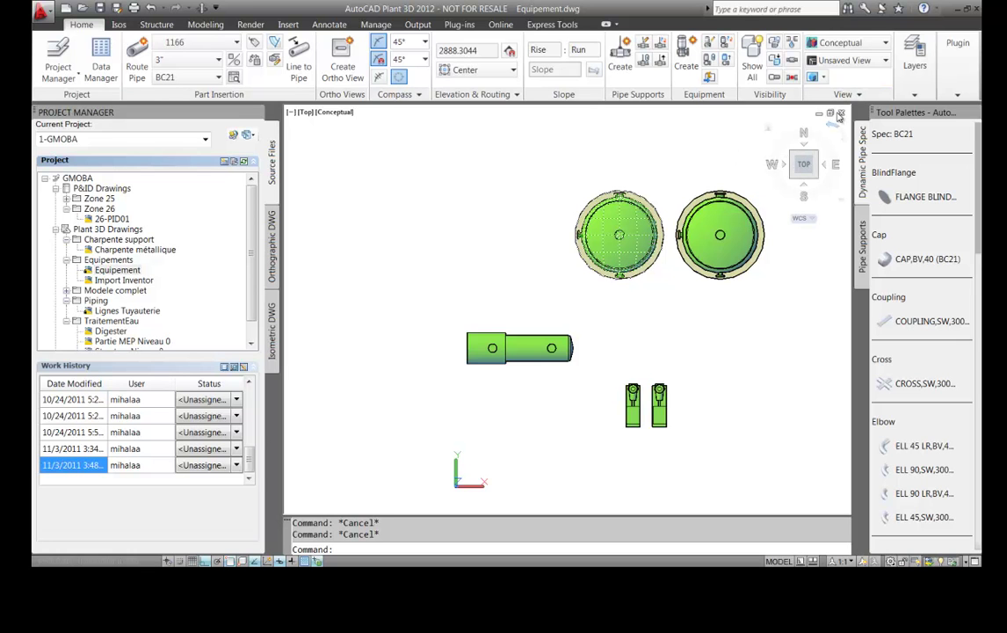
# - Close Equipement.dwg with its changes saved, and reload the Equipement reference in the saved Lignes Tuyauterie drawing
pyautogui.click(841, 113)
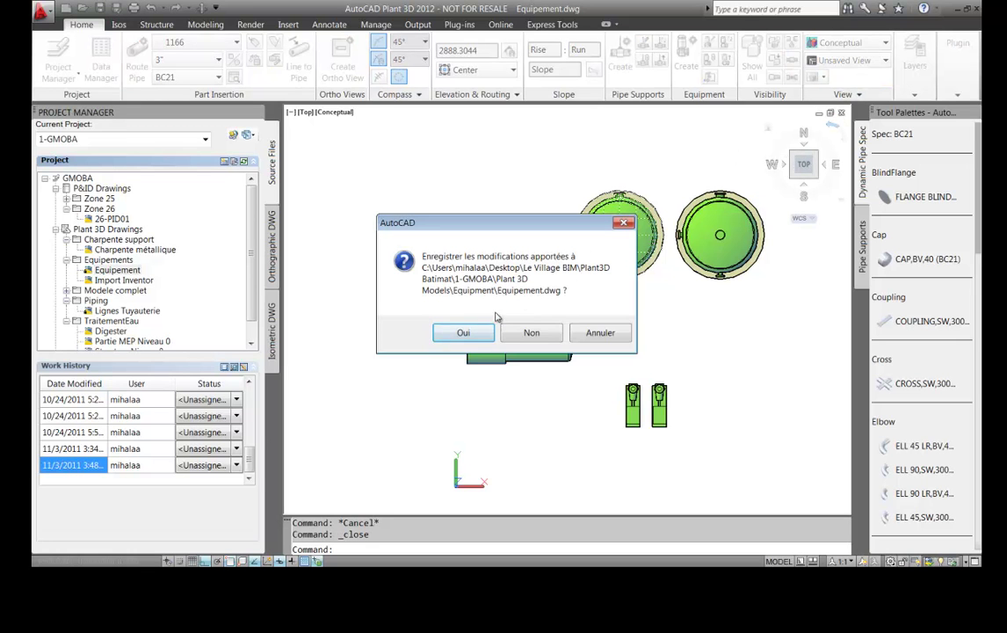
pyautogui.click(470, 334)
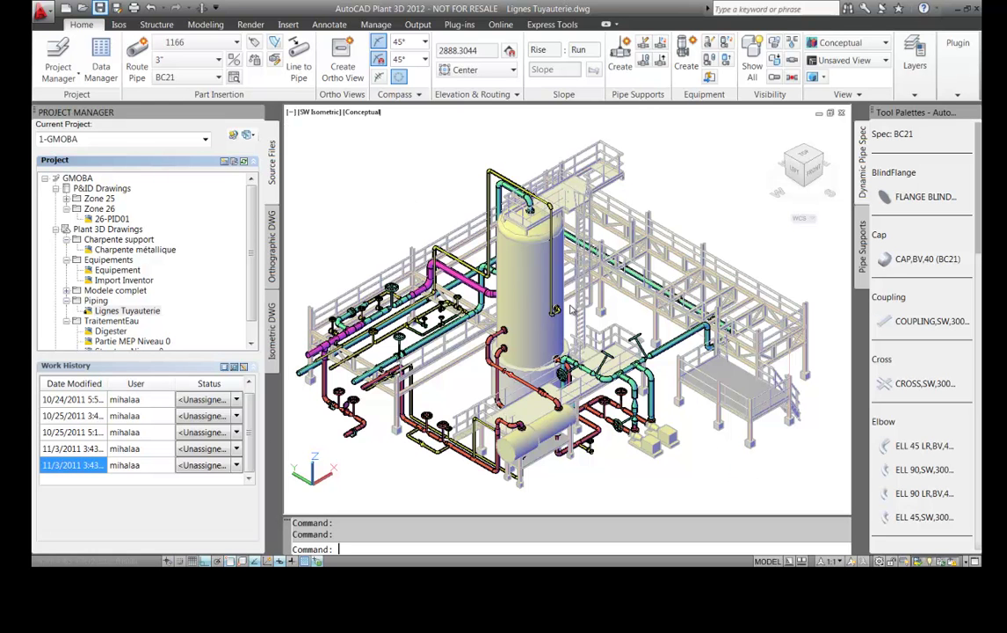
pyautogui.hotkey('ctrl', 's')
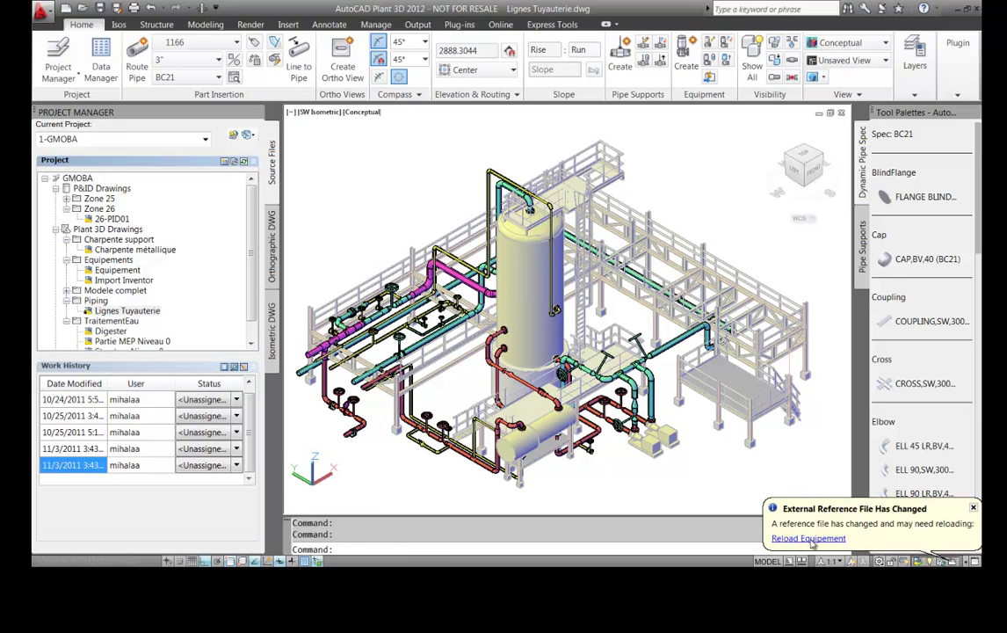
pyautogui.click(811, 539)
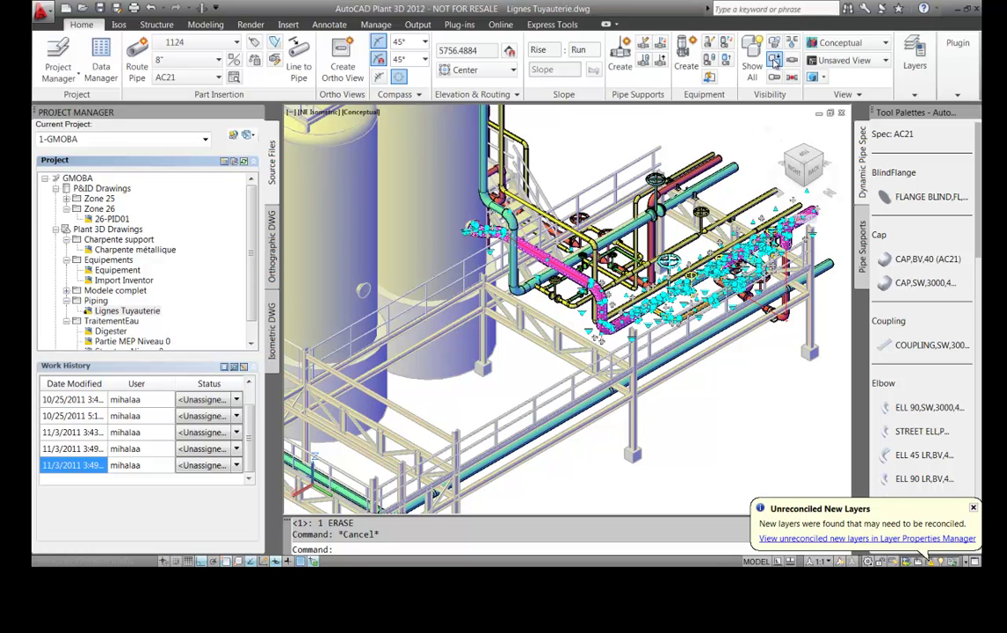
# - Isolate the selected magenta line's components and show them in the Top view
pyautogui.click(774, 59)
pyautogui.press('Escape')
pyautogui.click(800, 157)
pyautogui.moveTo(567, 351); pyautogui.dragTo(574, 203, button='middle')
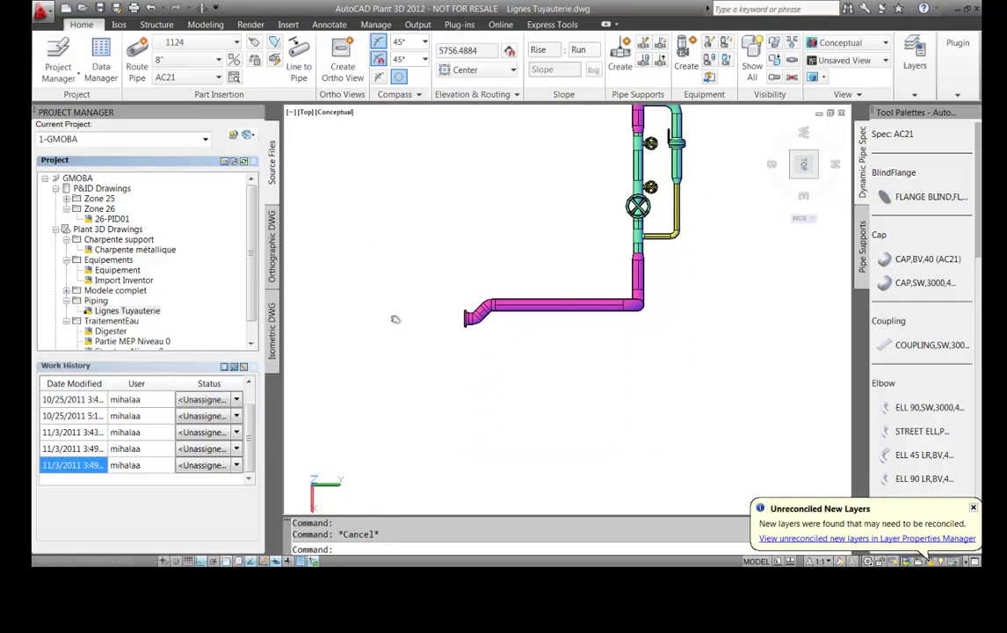
pyautogui.click(654, 356)
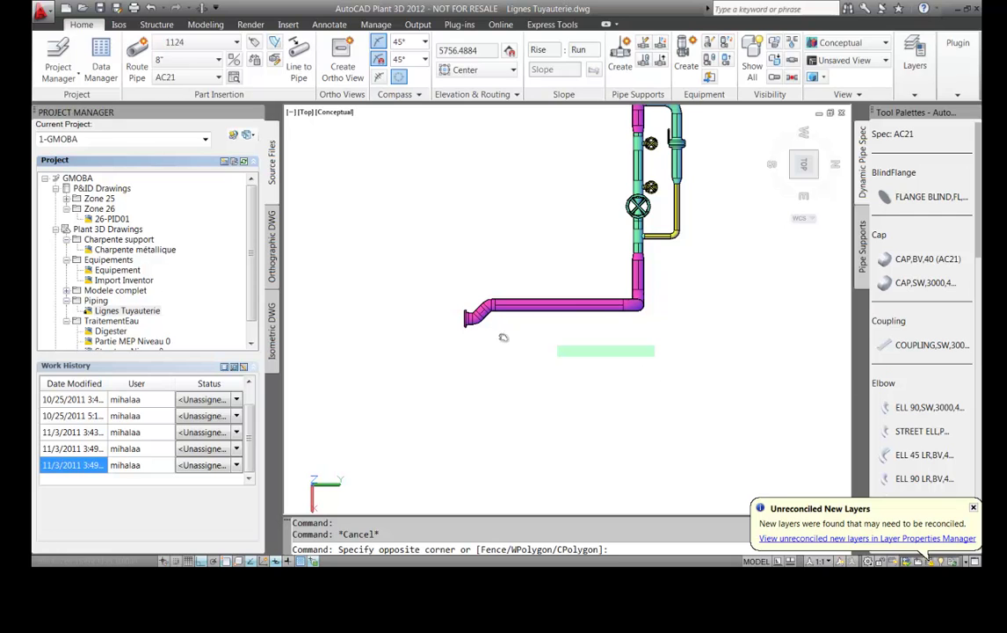
pyautogui.press('Escape')
pyautogui.click(389, 277)
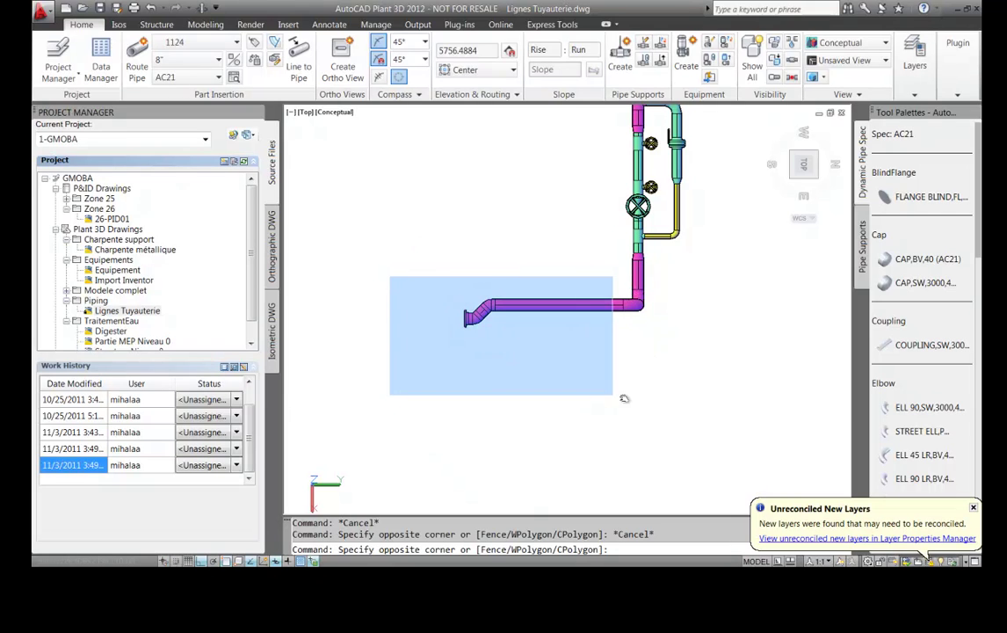
pyautogui.click(618, 397)
pyautogui.press('Escape')
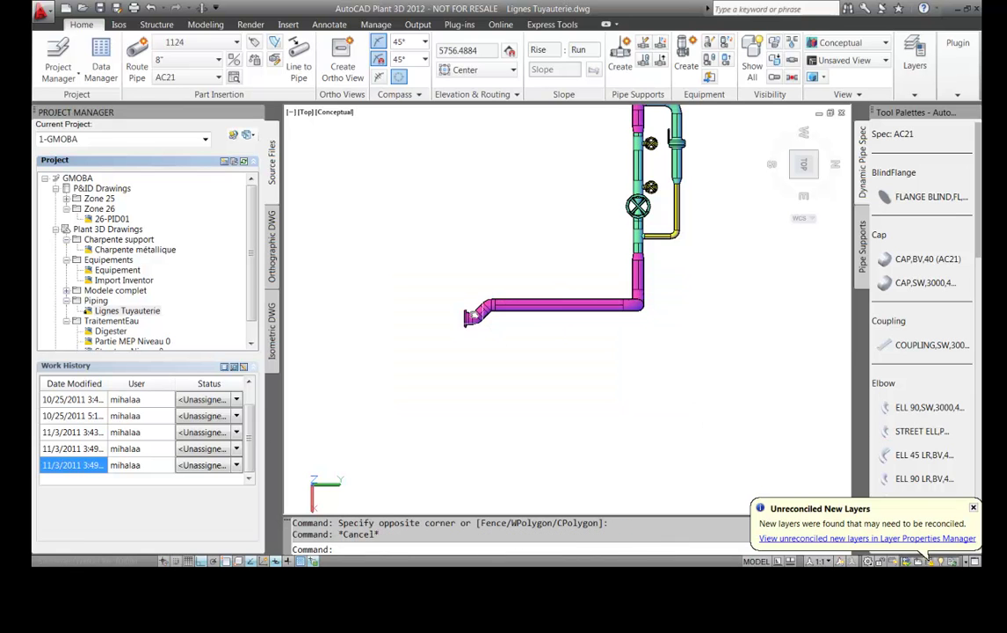
# - Copy the flanged magenta branch with its elbows and vertical drop 4000 to the east
pyautogui.click(443, 291)
pyautogui.click(677, 361)
pyautogui.write('copy')
pyautogui.press('Return')
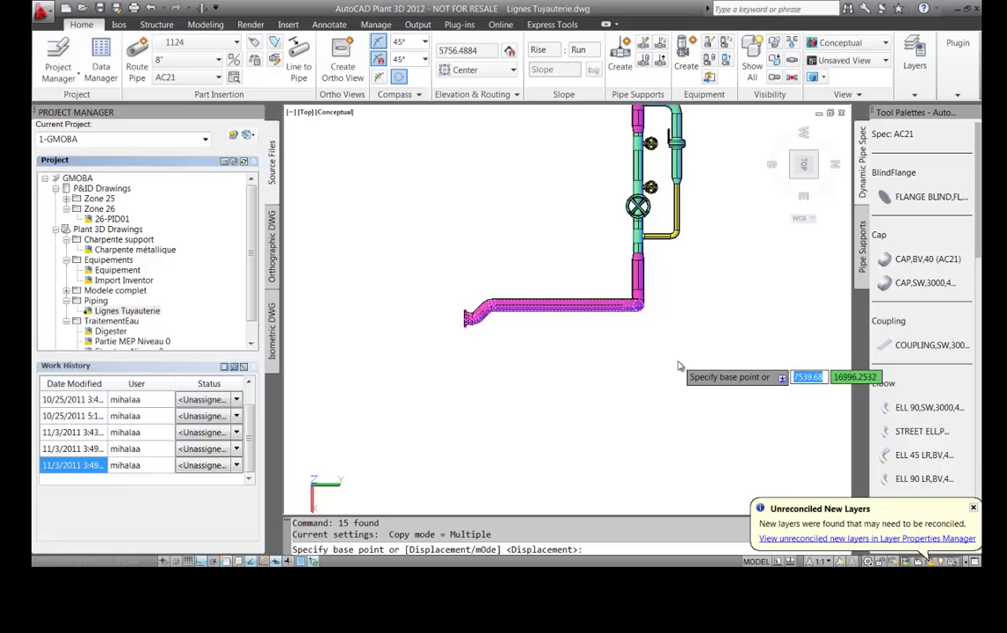
pyautogui.click(640, 321)
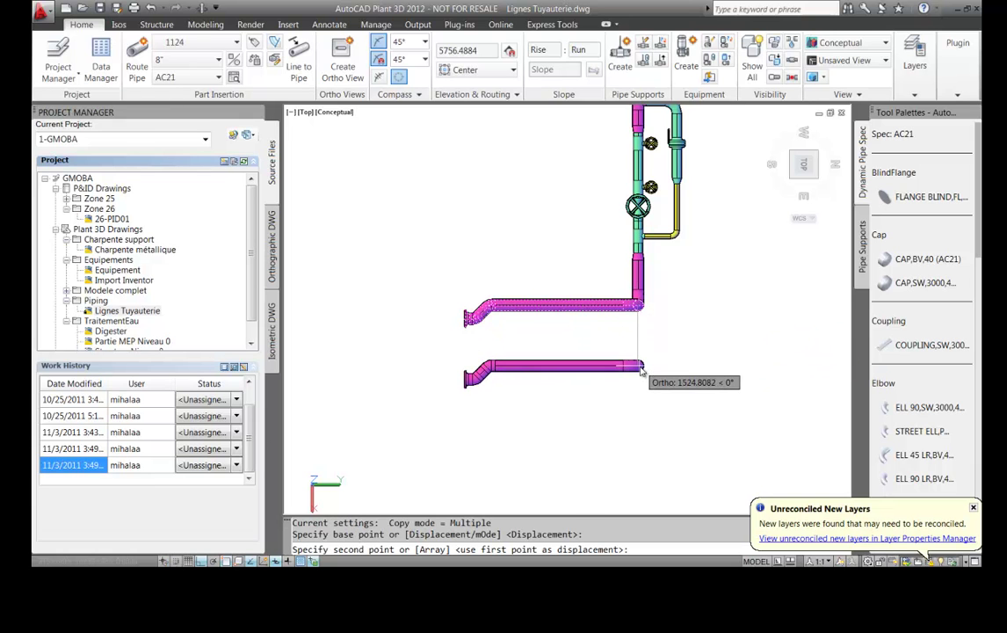
pyautogui.write('4000')
pyautogui.press('Return')
pyautogui.press('Escape')
pyautogui.press('Escape')
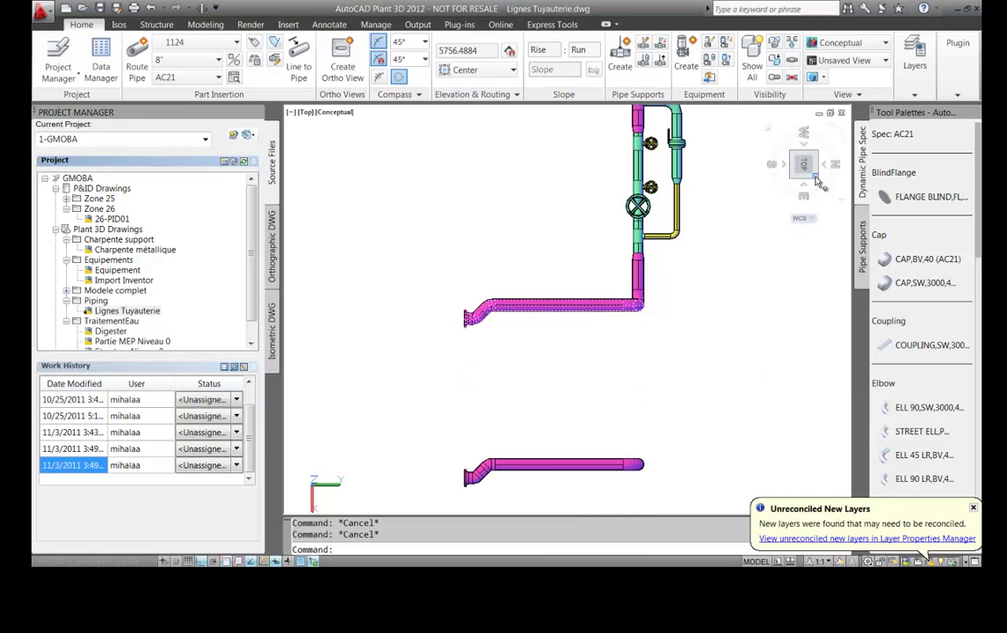
# - Show all hidden components in the NE Isometric view and delete the elbow joining the original magenta drop to the horizontal pipe
pyautogui.click(817, 180)
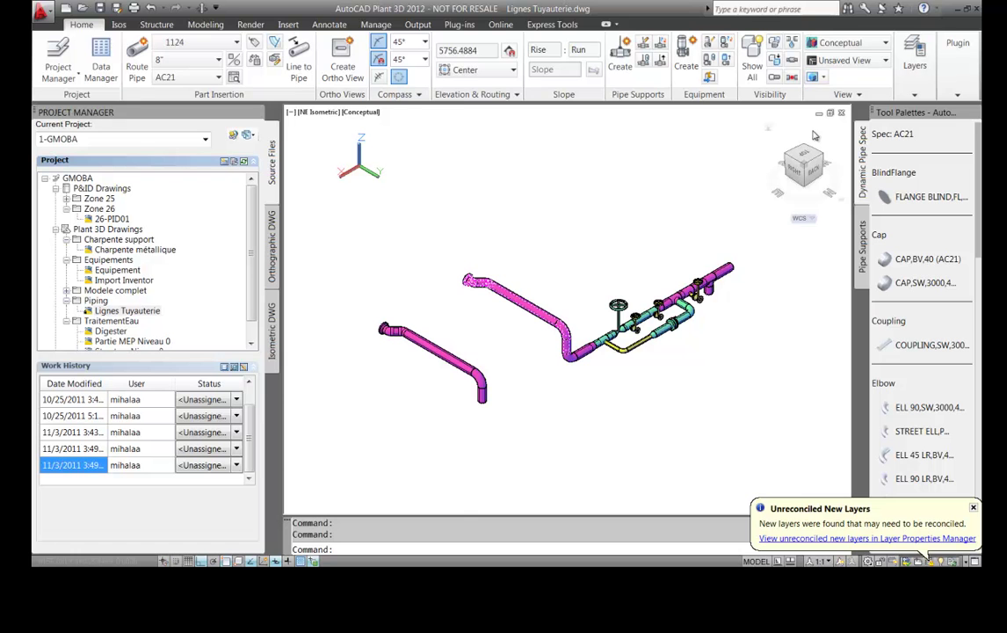
pyautogui.scroll(5, 531, 378)
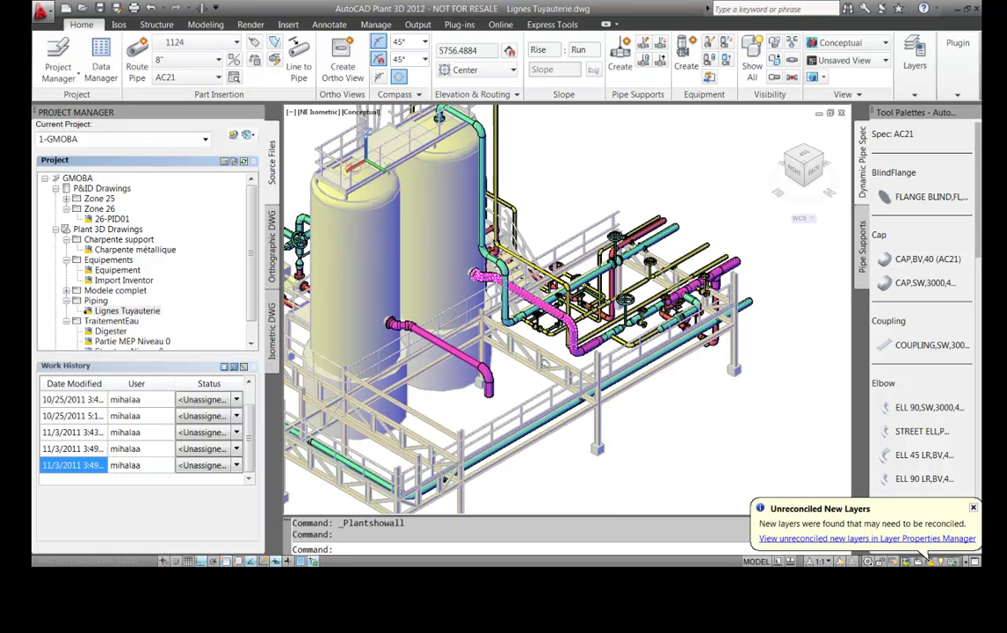
pyautogui.scroll(3, 531, 378)
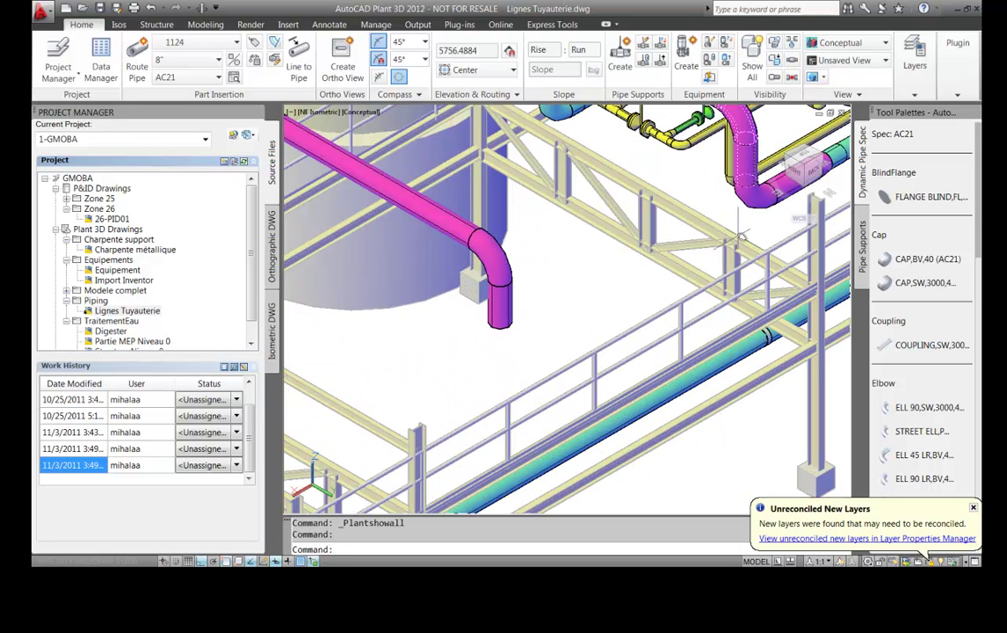
pyautogui.press('Delete')
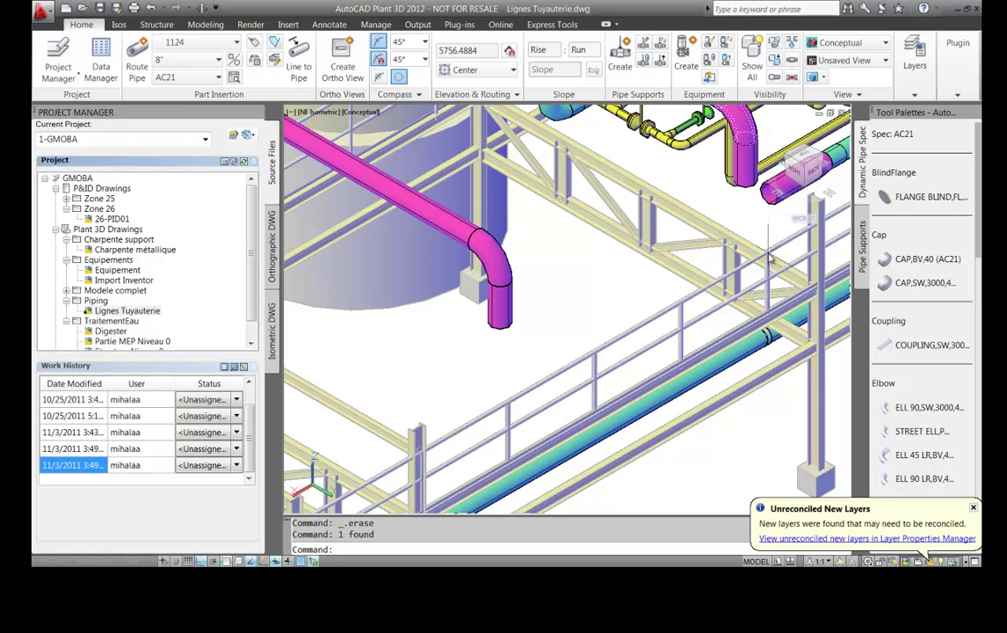
pyautogui.moveTo(766, 223); pyautogui.dragTo(727, 228, button='middle')
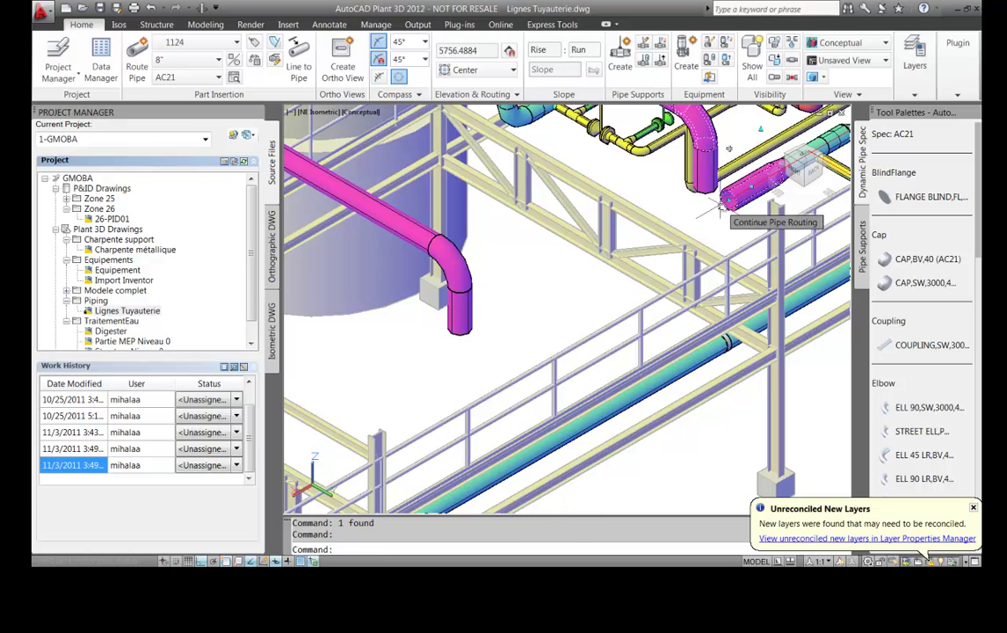
pyautogui.click(729, 201)
pyautogui.click(457, 339)
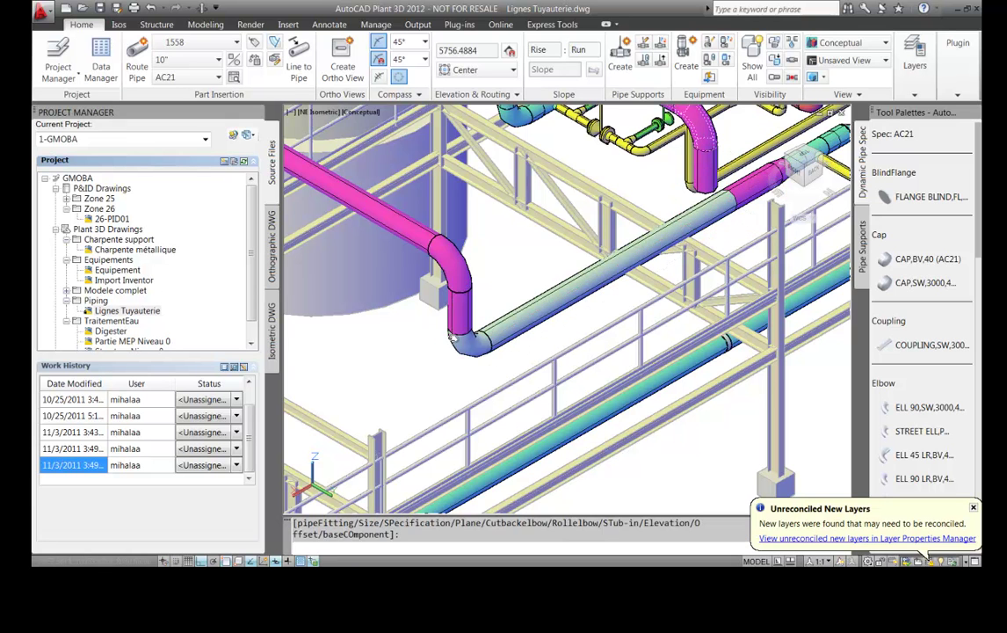
pyautogui.press('Return')
pyautogui.press('Escape')
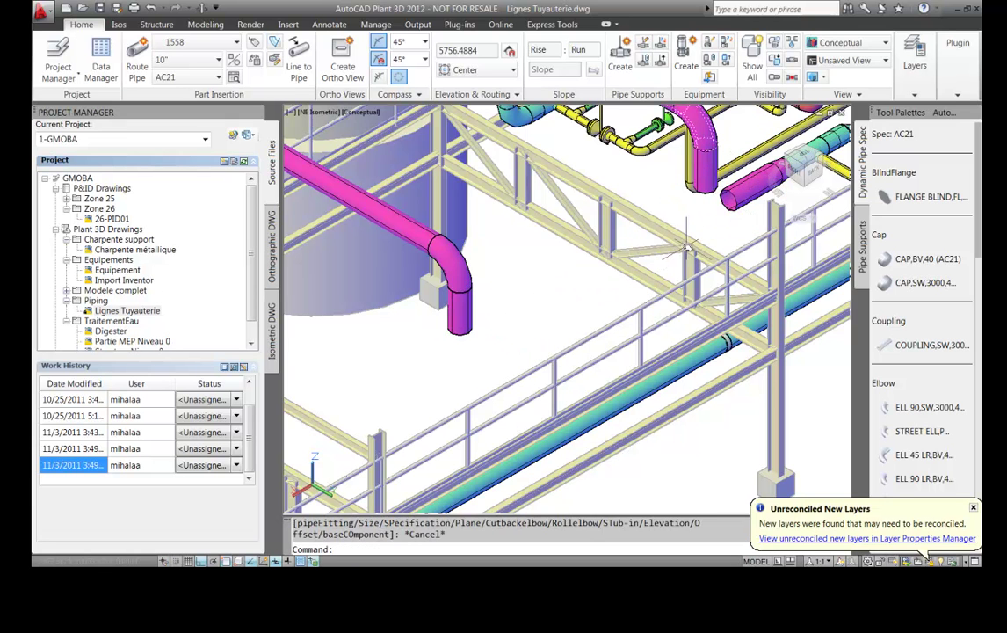
# - Route the 10" AC21 pipe from the horizontal magenta pipe's open end to the copied branch's vertical drop, accepting solution 1
pyautogui.click(723, 201)
pyautogui.click(723, 202)
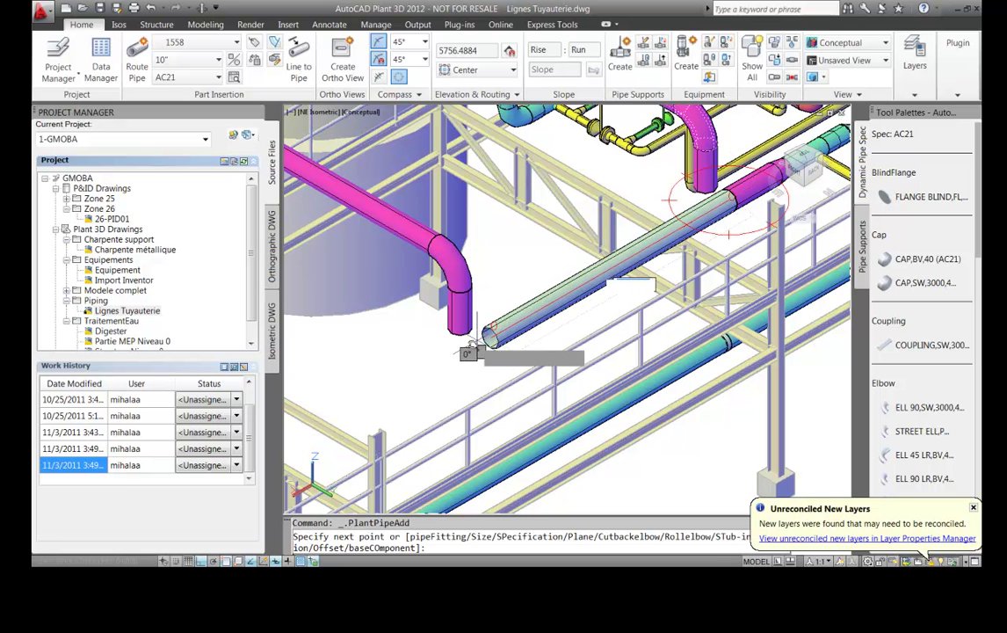
pyautogui.click(454, 334)
pyautogui.rightClick(455, 333)
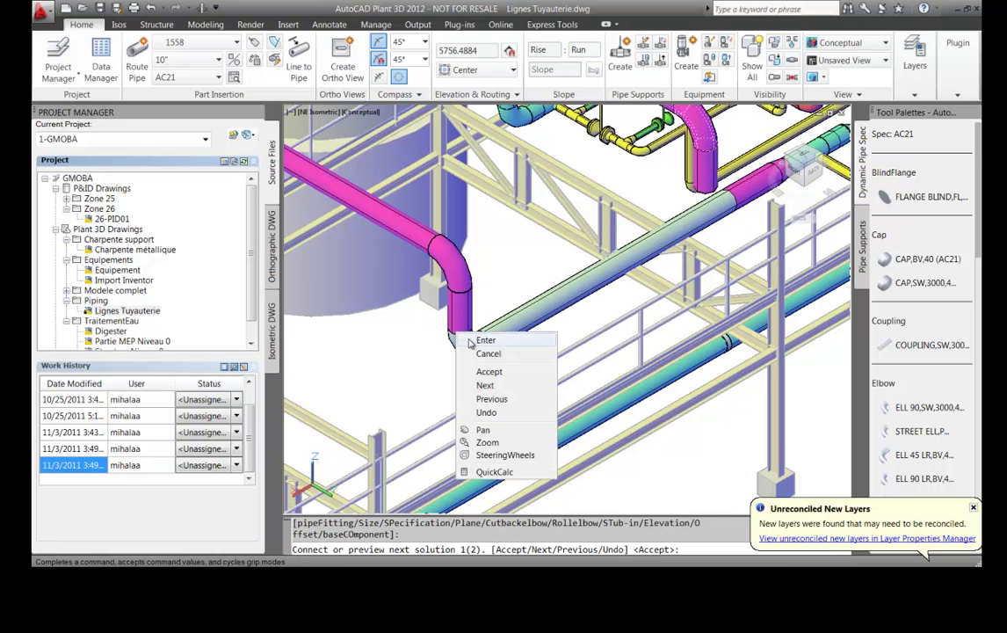
pyautogui.click(475, 341)
# - Extend the original magenta drop from its open end down to the horizontal magenta pipe below it
pyautogui.click(710, 188)
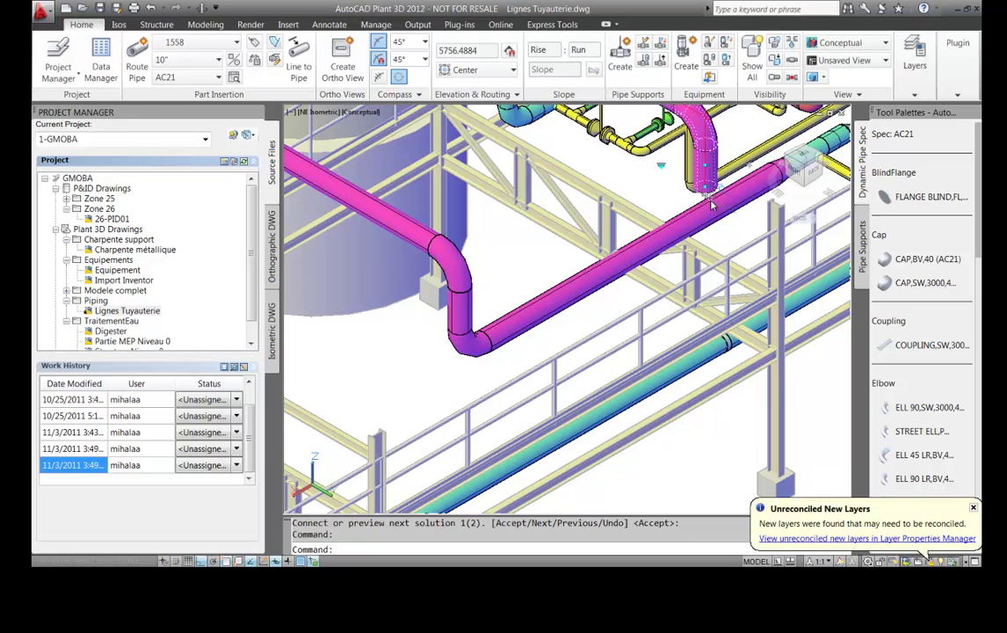
pyautogui.click(707, 202)
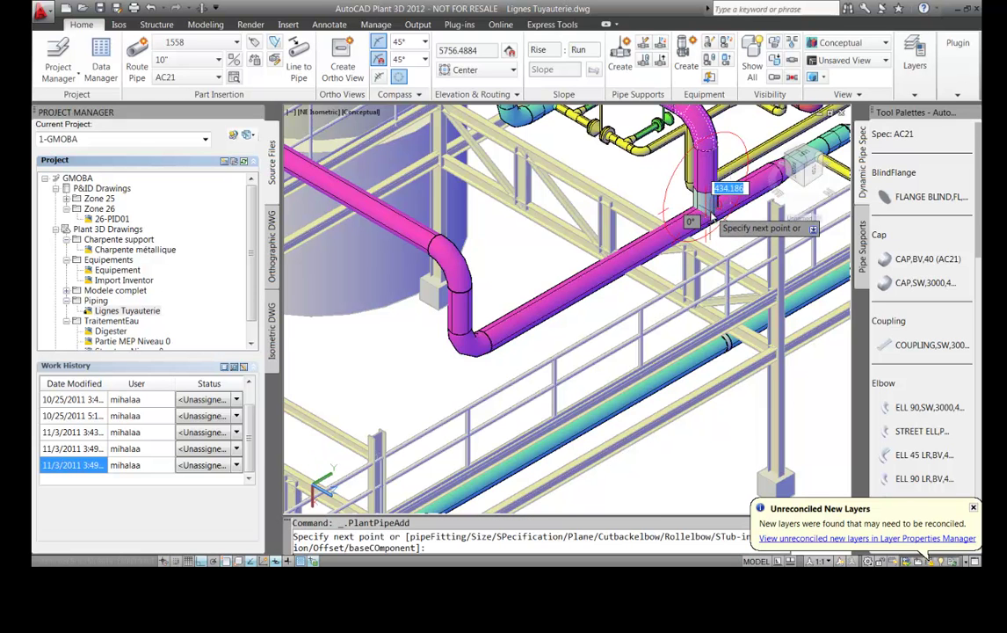
pyautogui.press('Escape')
pyautogui.press('Escape')
pyautogui.moveTo(717, 250); pyautogui.dragTo(703, 291, button='middle')
pyautogui.scroll(-5, 703, 290)
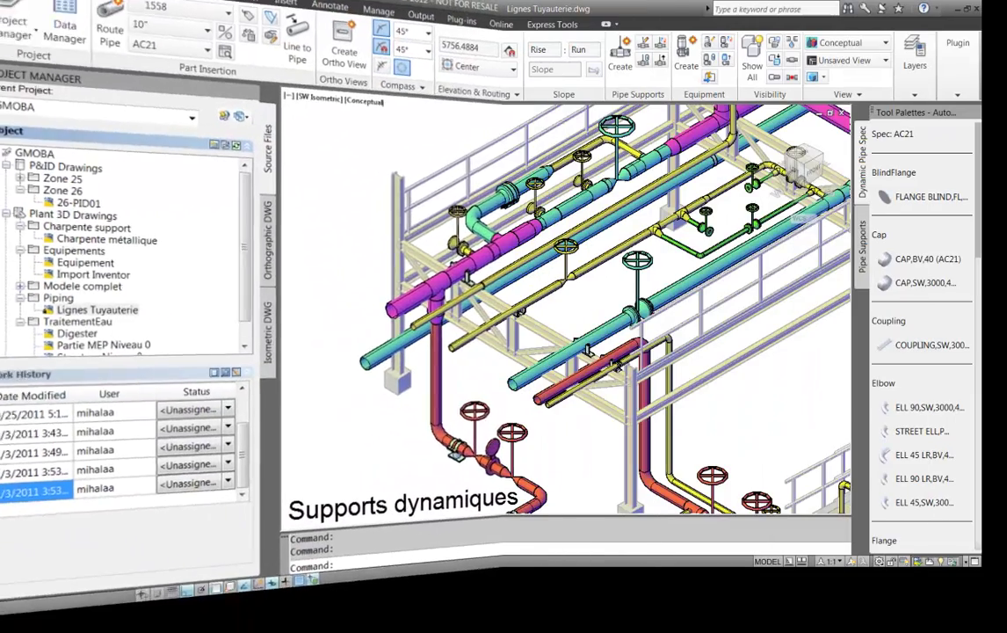
# - Add a Beam Clamp Hanger pipe support to the red 150 pipe between its two yellow branches, keeping the default dimensions
pyautogui.click(621, 65)
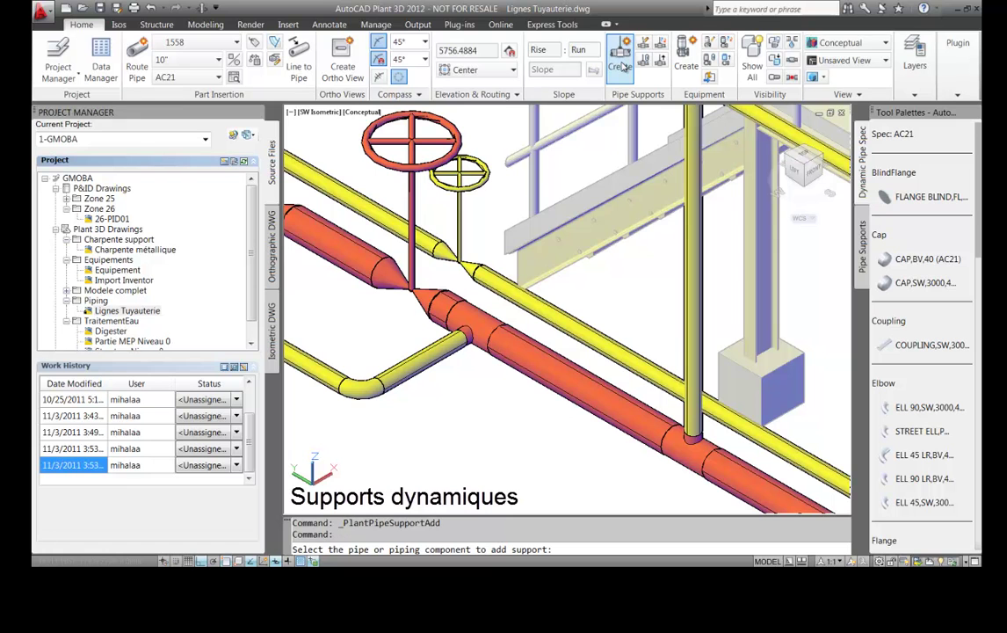
pyautogui.click(519, 356)
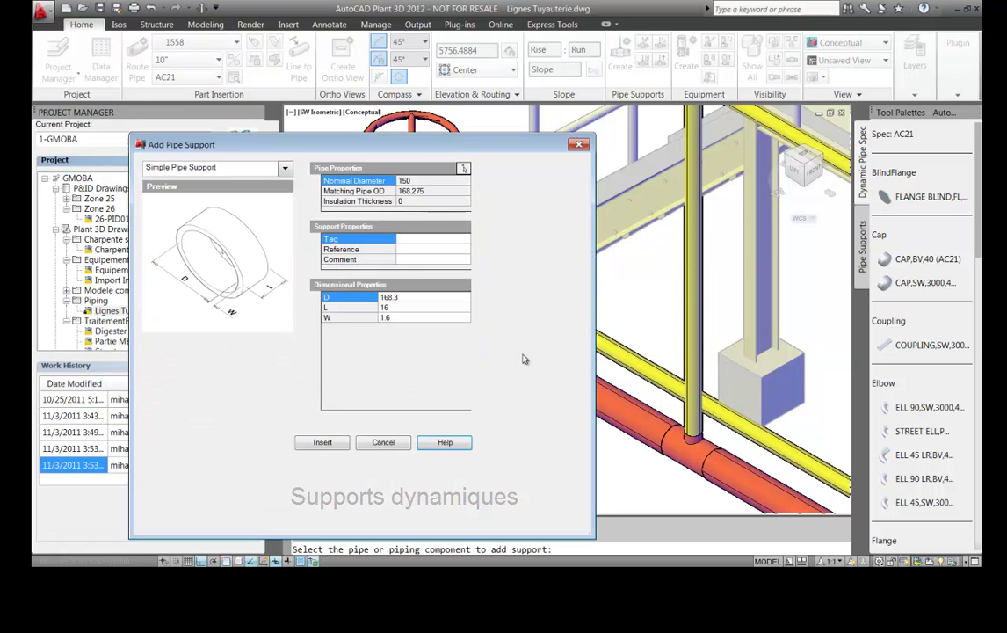
pyautogui.click(284, 167)
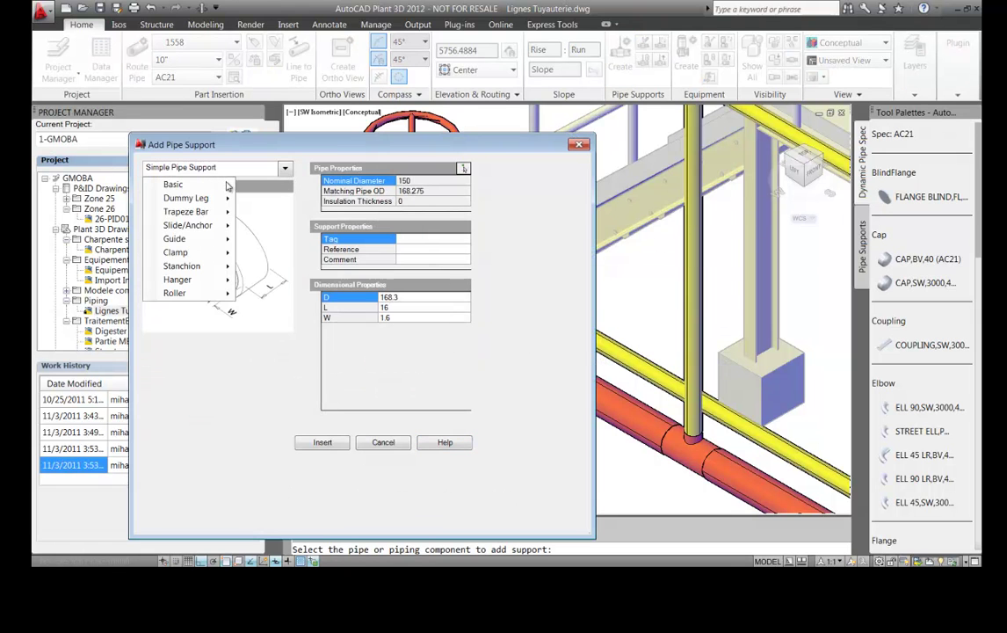
pyautogui.moveTo(218, 281)
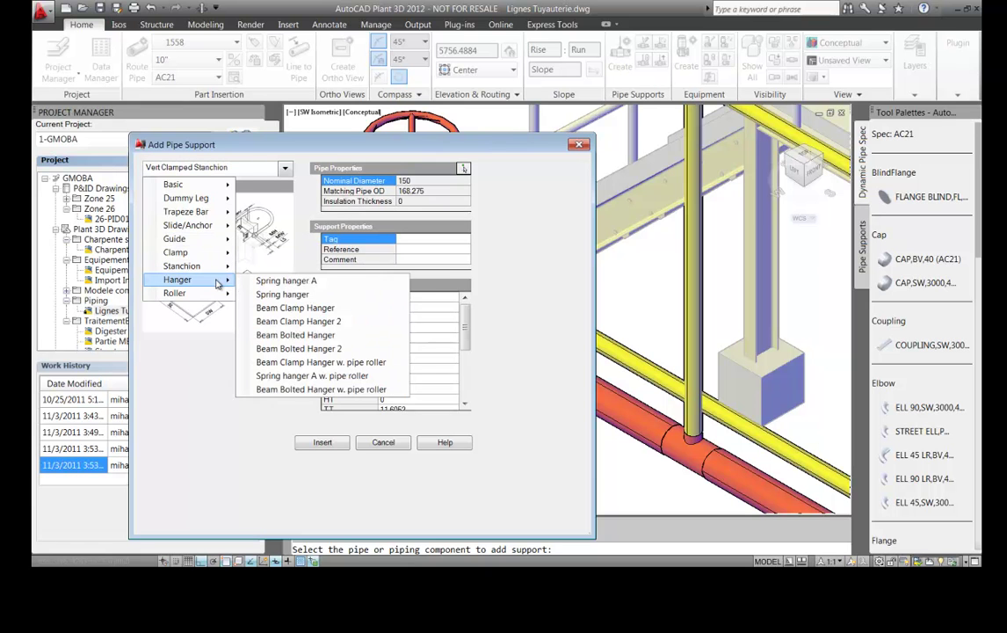
pyautogui.click(310, 312)
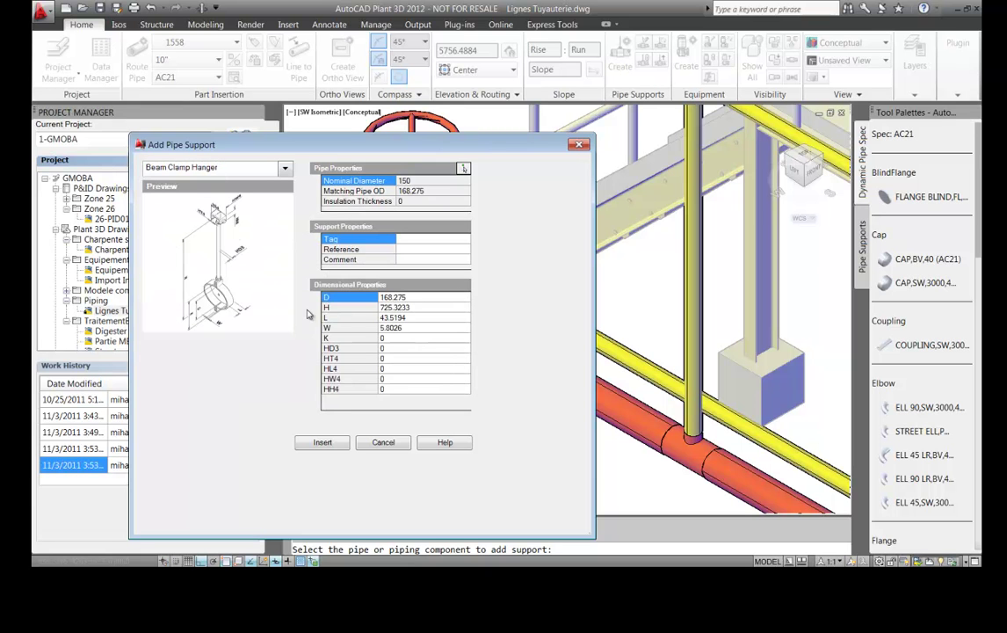
pyautogui.click(326, 443)
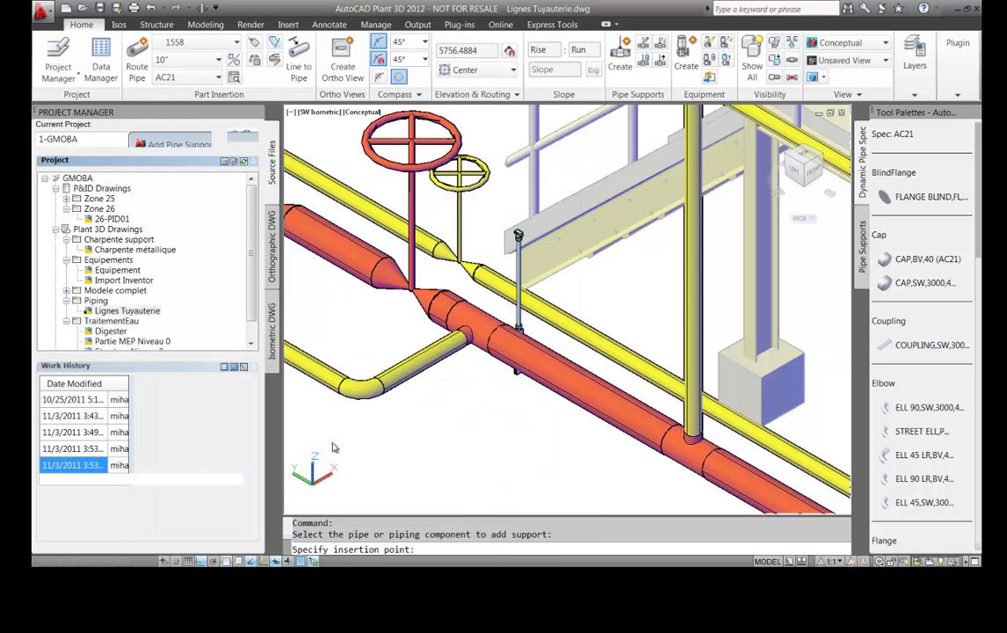
pyautogui.click(555, 373)
pyautogui.scroll(3, 550, 391)
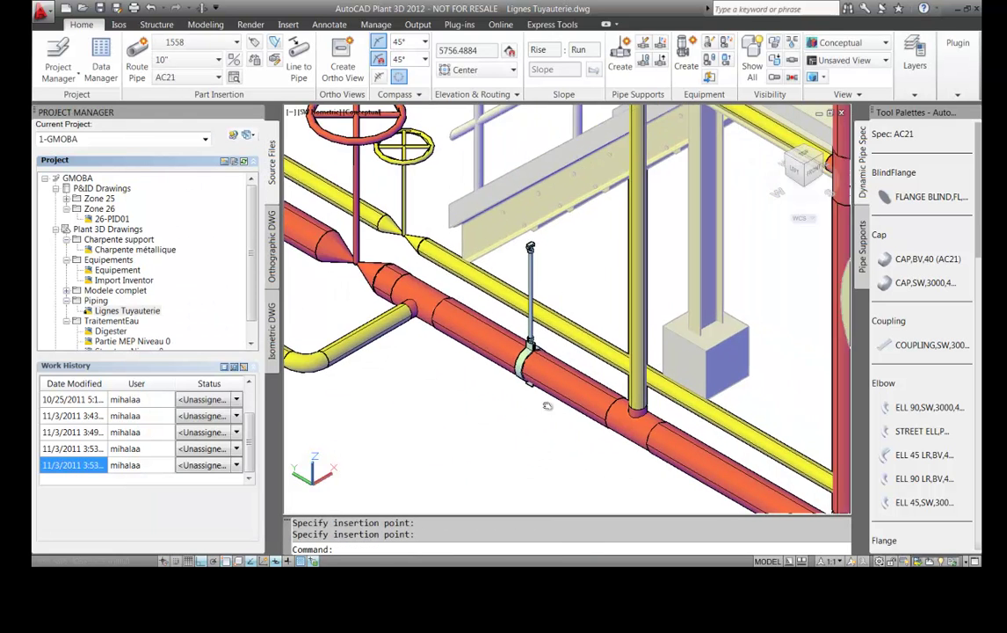
pyautogui.scroll(-2, 545, 404)
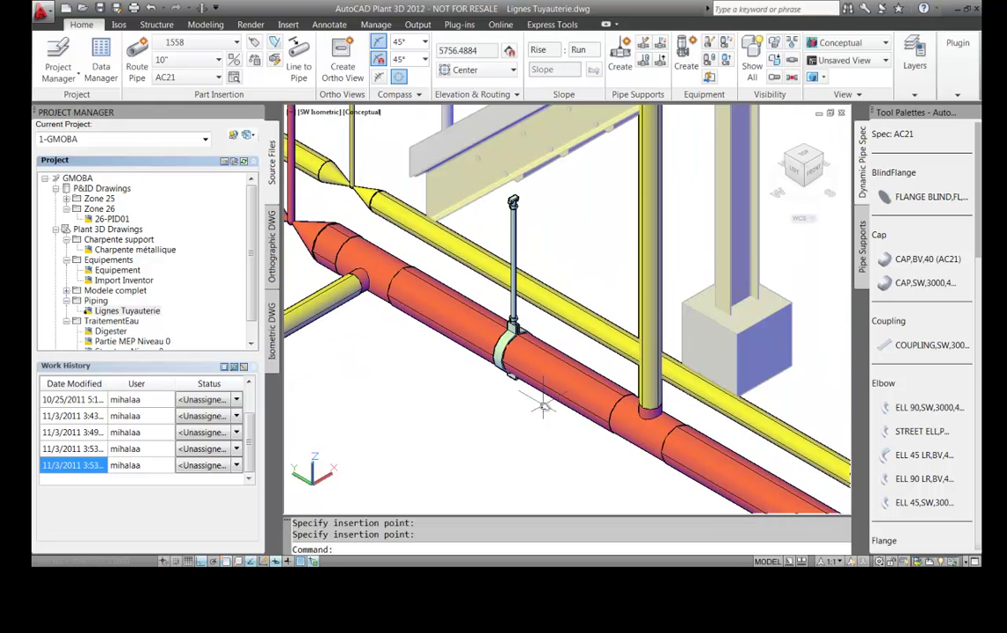
# - Copy the beam clamp hanger from the red pipe onto the parallel yellow pipe
pyautogui.write('co')
pyautogui.press('Return')
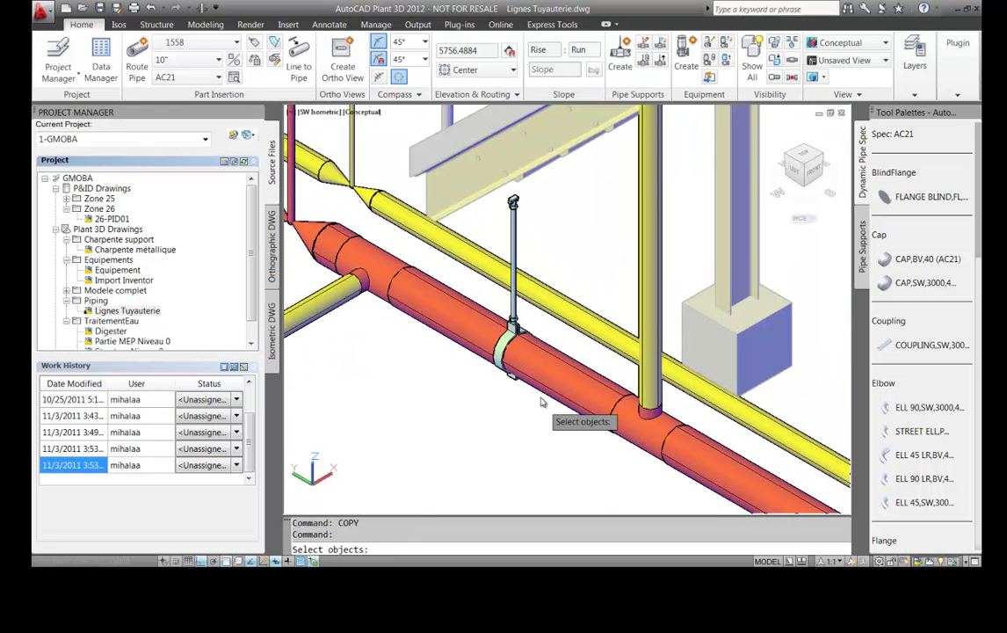
pyautogui.click(514, 336)
pyautogui.press('Return')
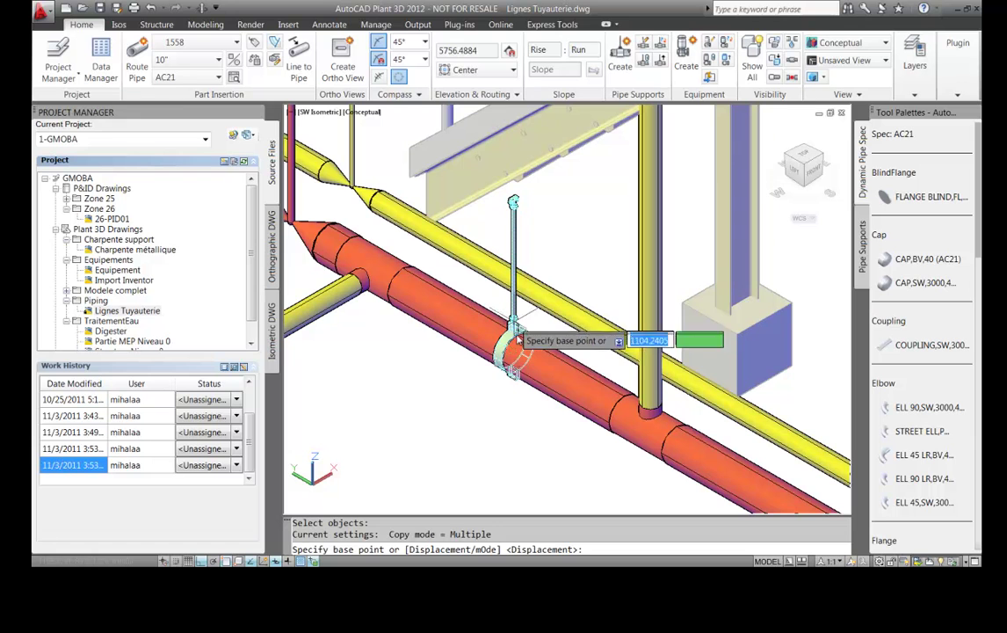
pyautogui.click(512, 364)
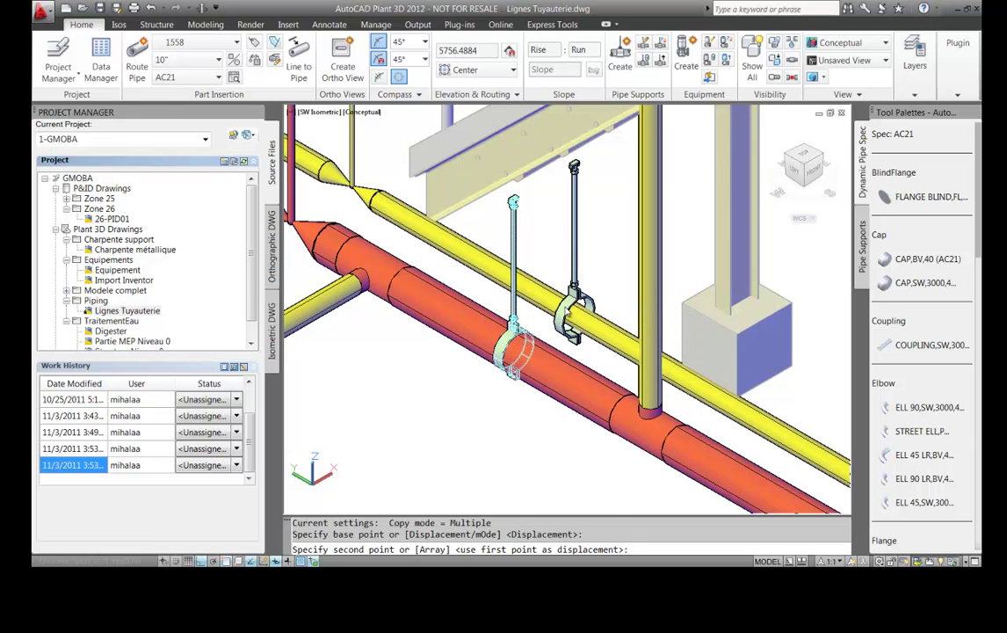
pyautogui.click(569, 324)
pyautogui.rightClick(570, 319)
pyautogui.click(587, 317)
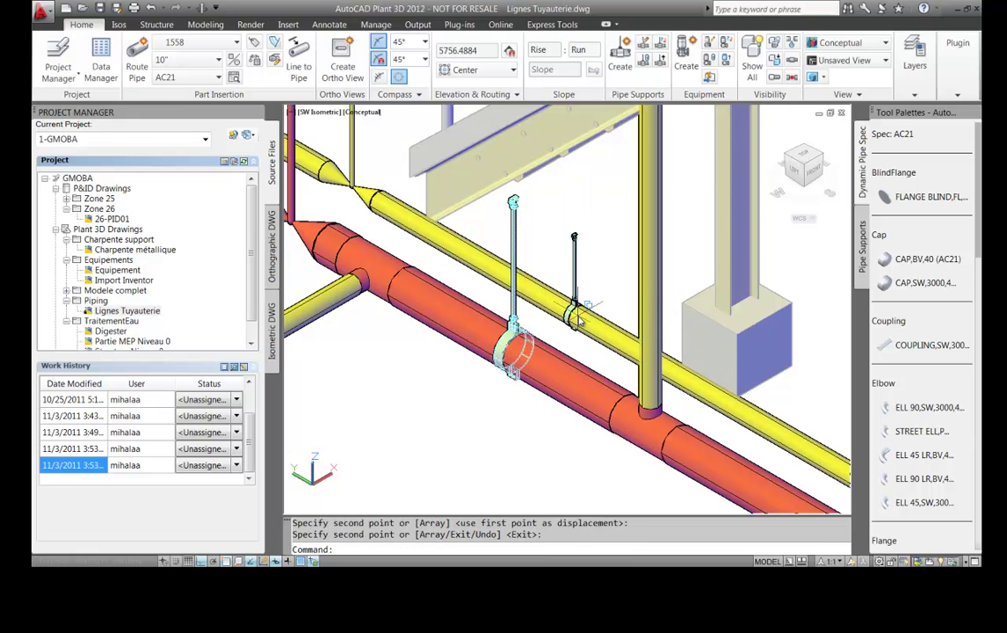
pyautogui.scroll(5, 580, 354)
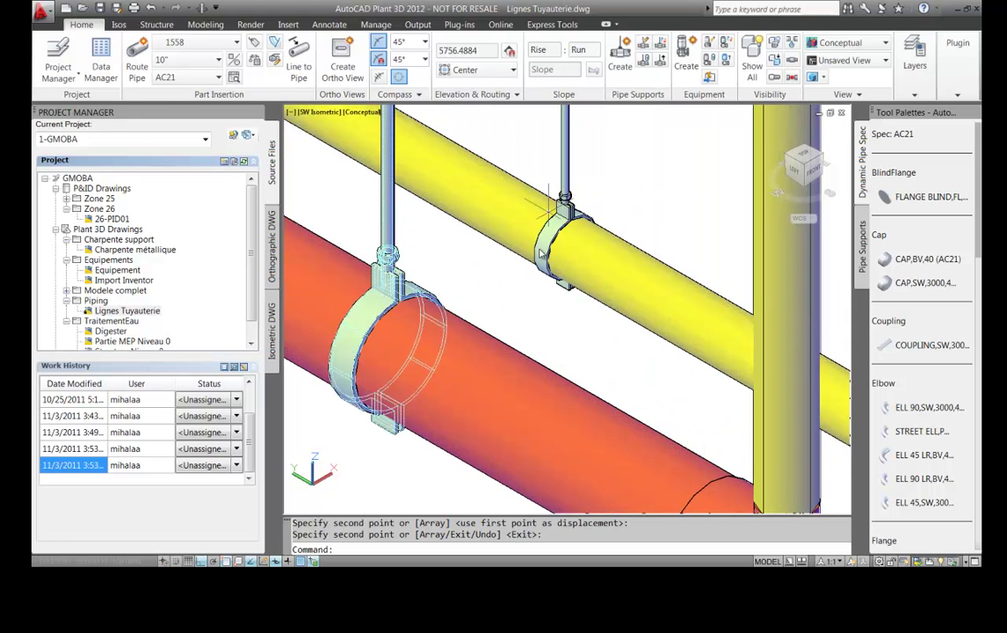
pyautogui.press('Escape')
pyautogui.press('Escape')
pyautogui.moveTo(453, 343); pyautogui.dragTo(552, 350, button='middle')
pyautogui.scroll(-6, 552, 350)
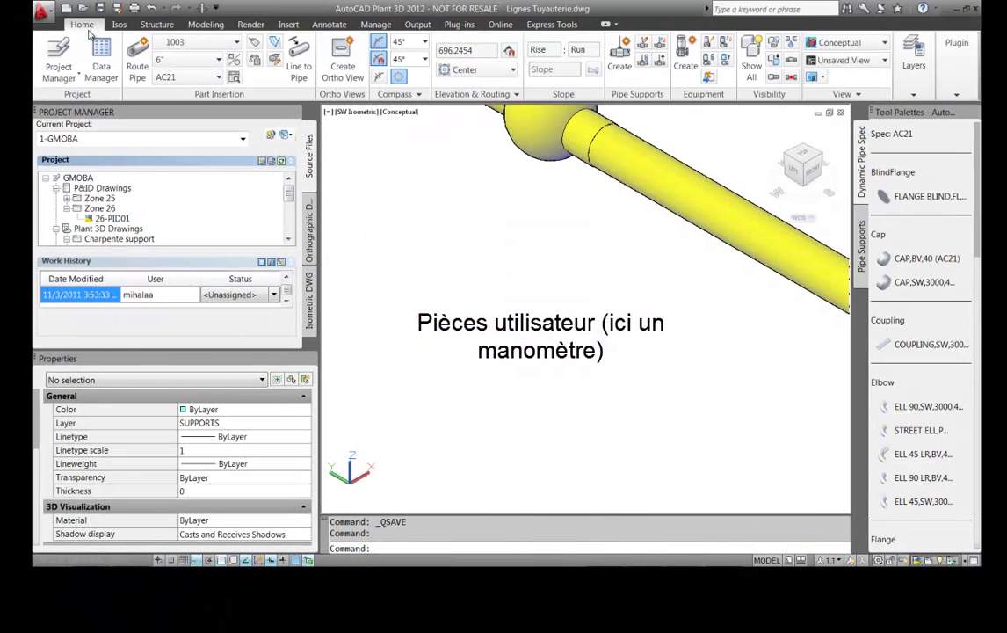
# - Insert the Manometre block in the empty area below the yellow pipe
pyautogui.click(288, 24)
pyautogui.click(157, 75)
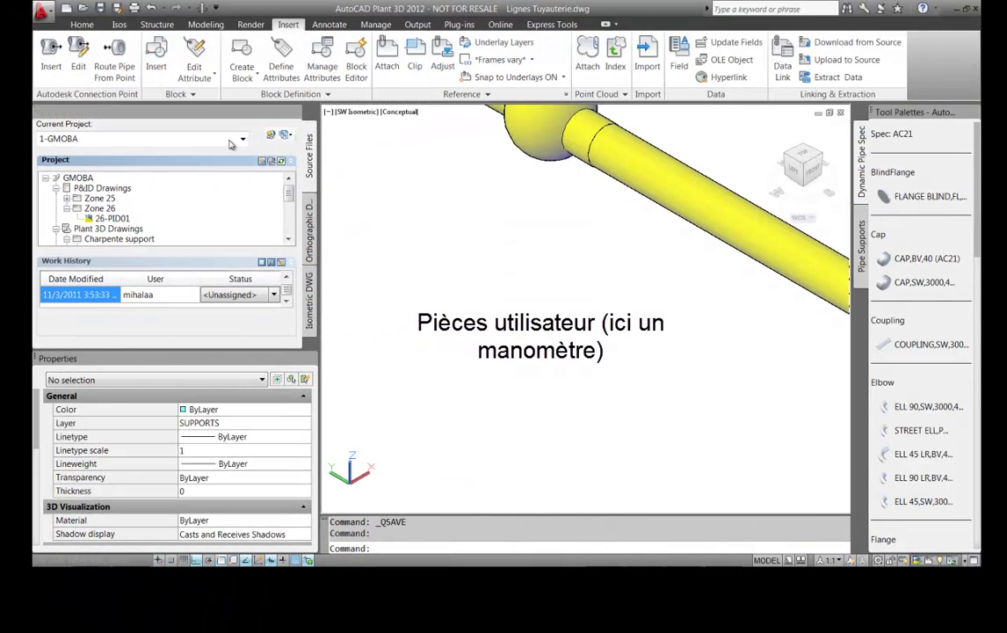
pyautogui.click(530, 375)
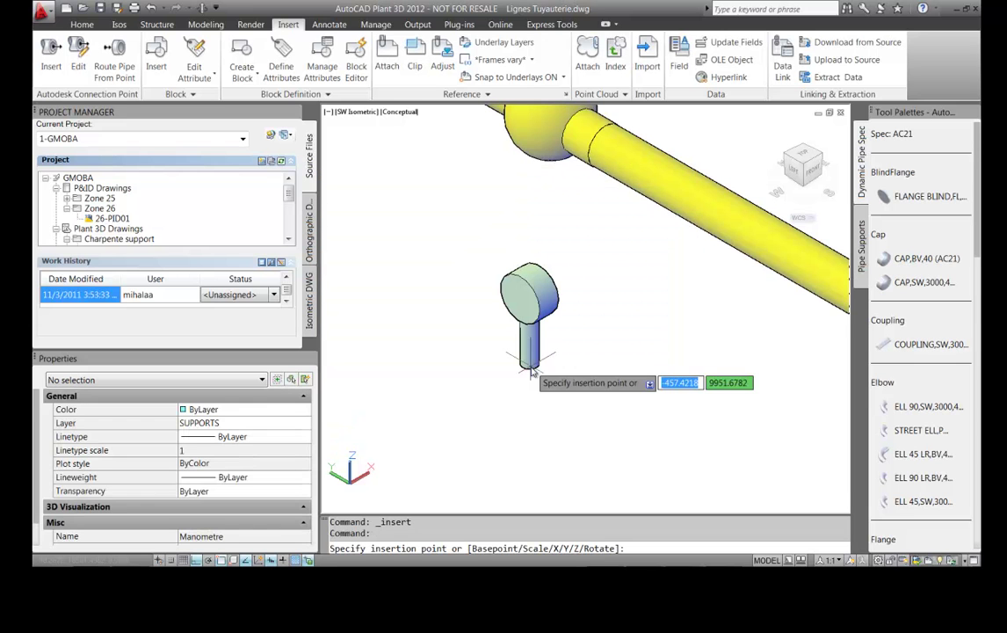
pyautogui.click(532, 299)
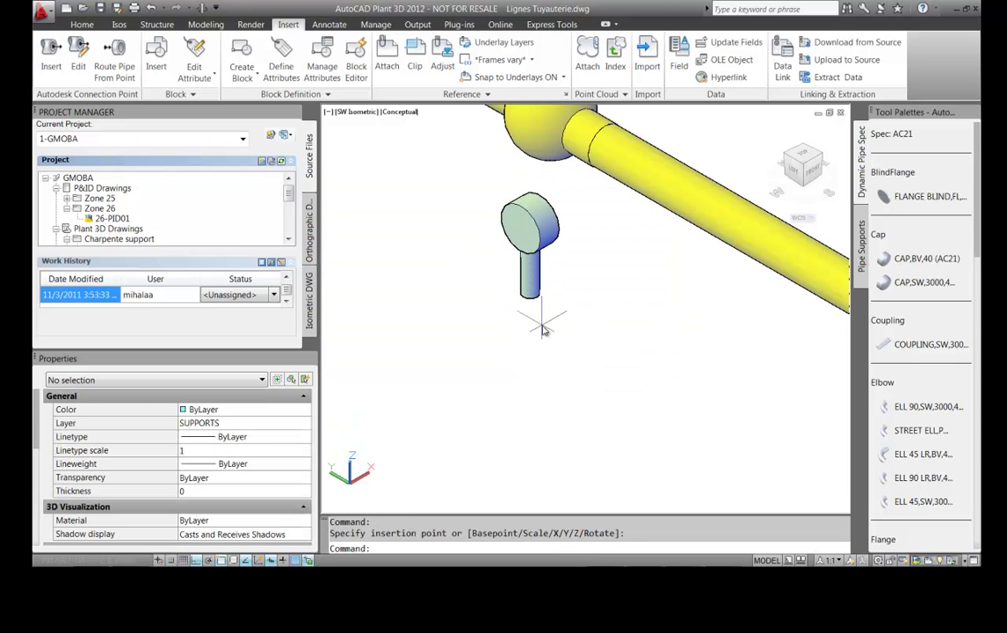
# - Convert the Manometre block with PLANTPARTCONVERT, adding one port at the bottom centre of its stem and directing it downward
pyautogui.write('PLANT')
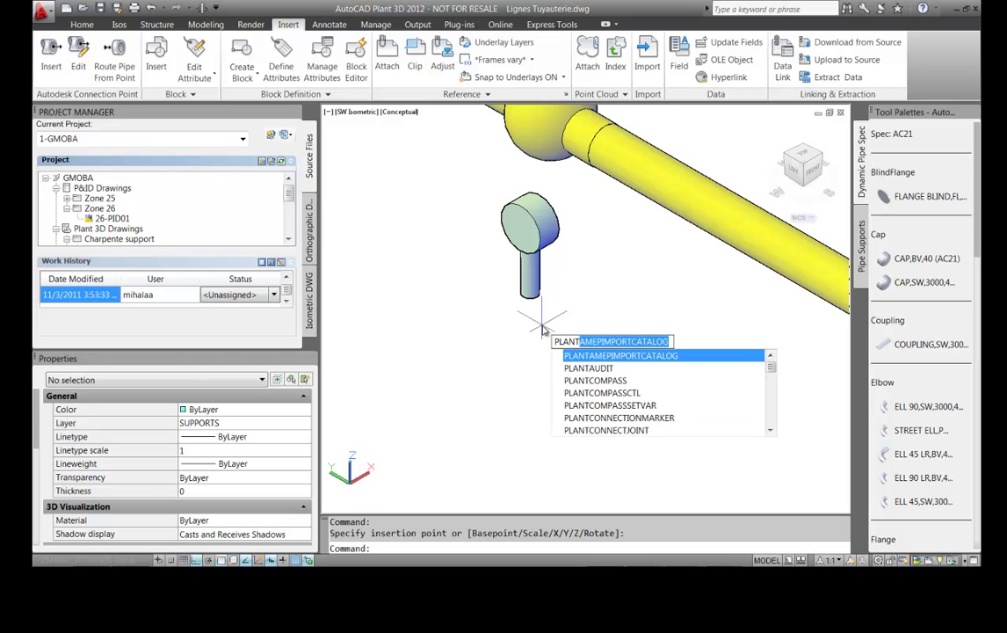
pyautogui.write('PARTCONVERT')
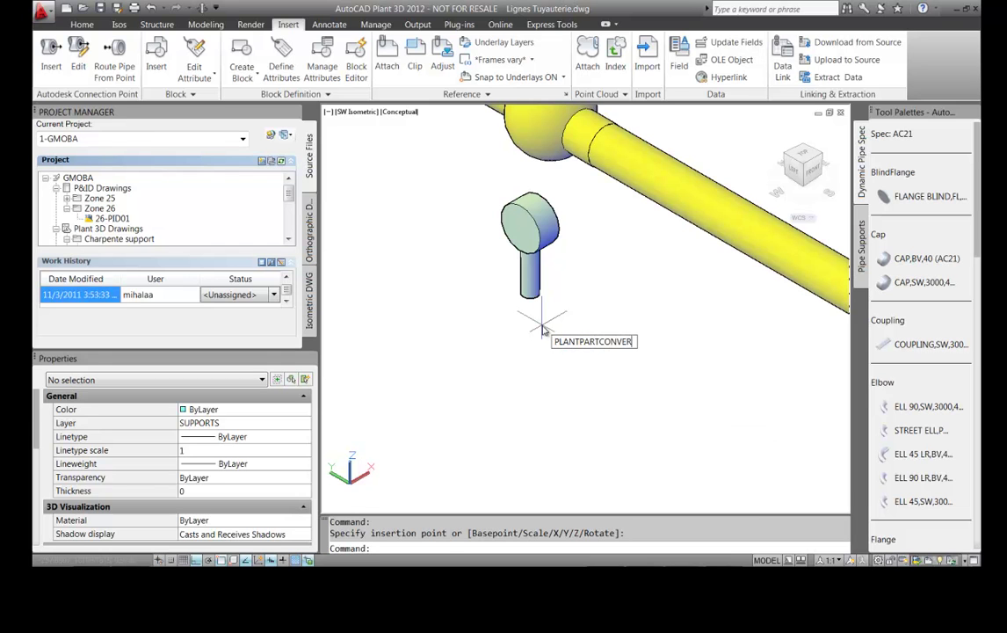
pyautogui.press('Return')
pyautogui.click(531, 293)
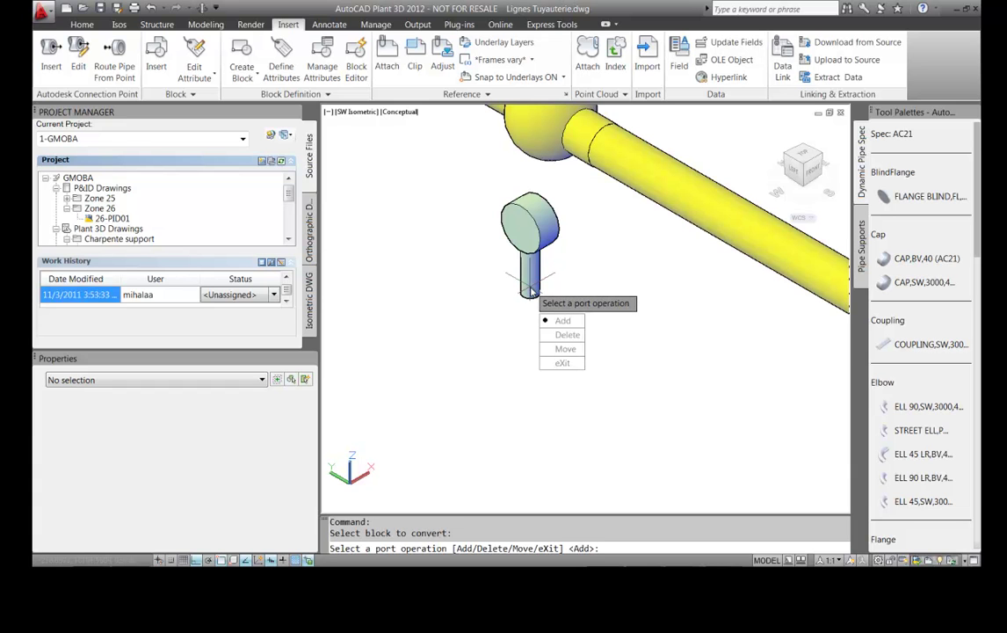
pyautogui.click(562, 322)
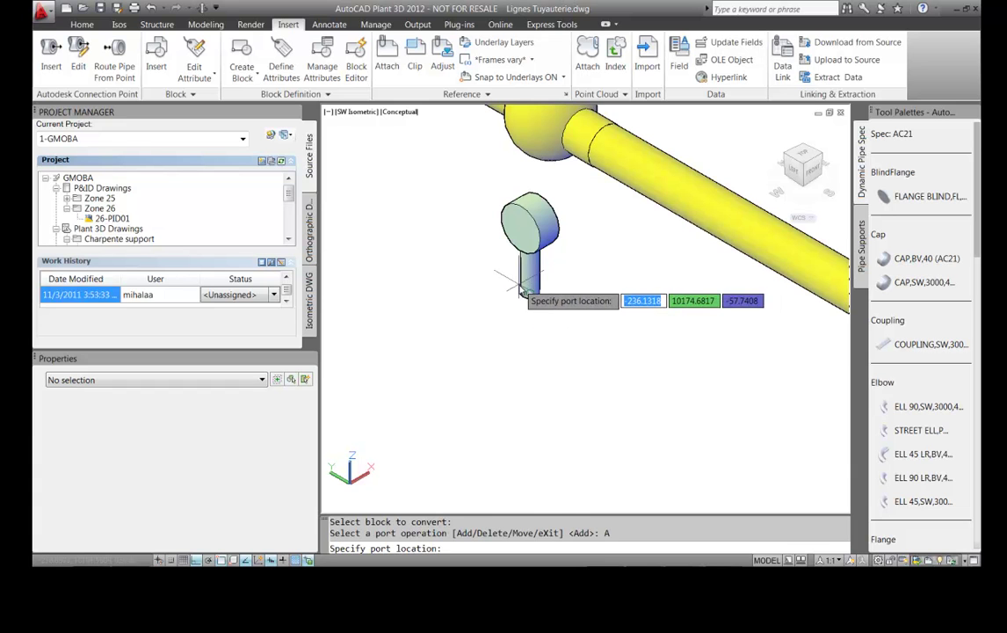
pyautogui.click(530, 299)
pyautogui.click(533, 331)
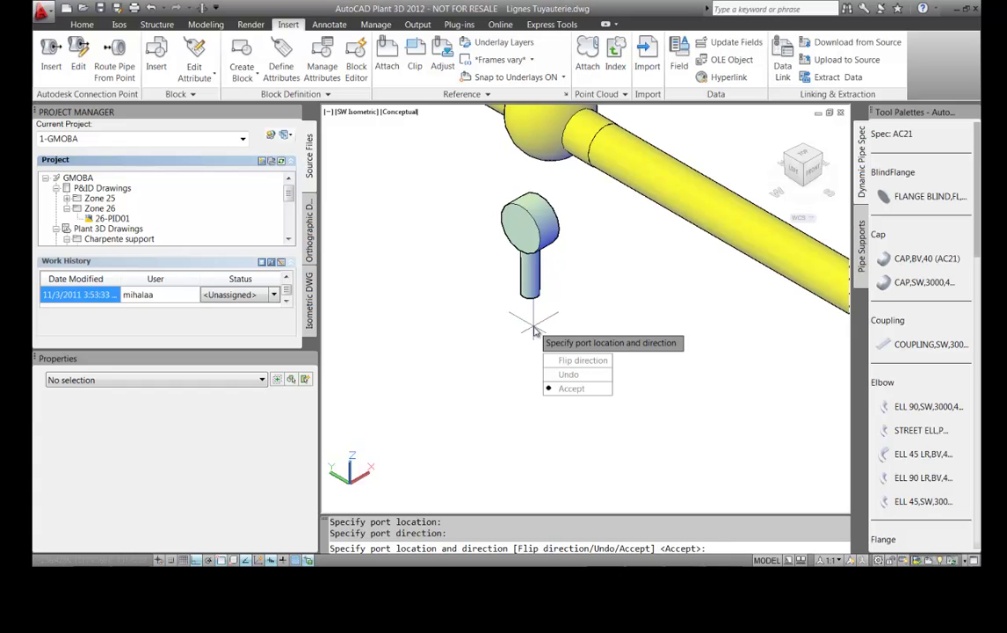
pyautogui.press('Return')
pyautogui.write('X')
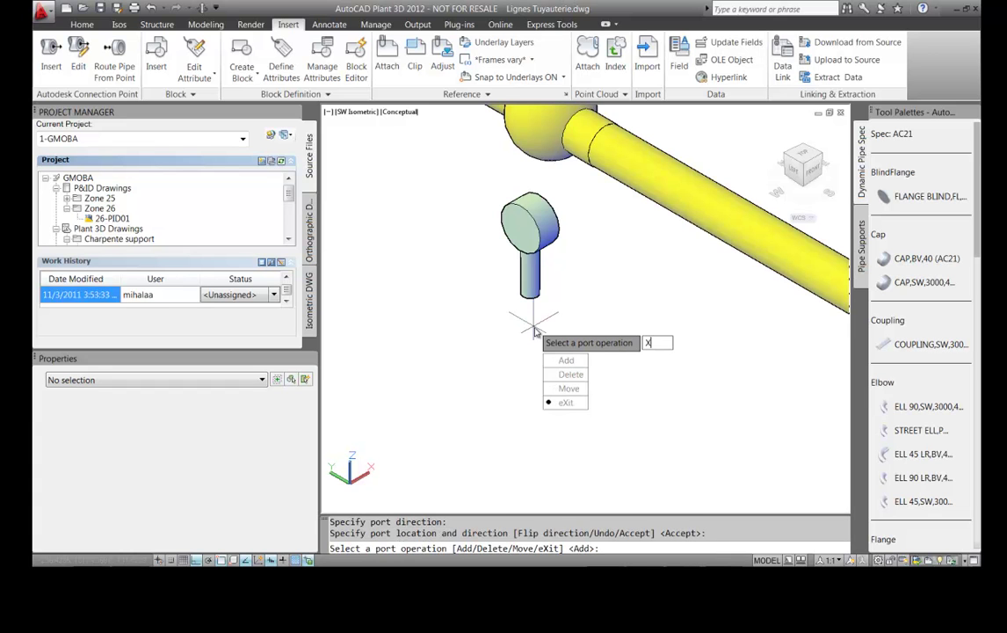
pyautogui.press('Return')
pyautogui.moveTo(537, 331); pyautogui.dragTo(546, 369, button='middle')
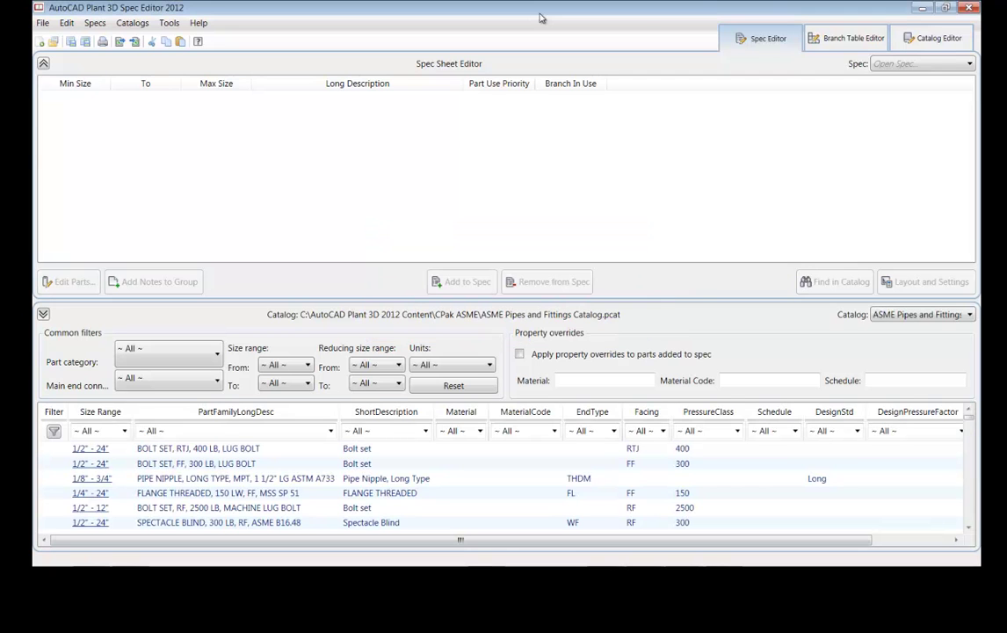
# - In the Plant 3D Spec Editor's catalog editor, begin a new custom-geometry component with category MISCELLANEOUS and short description Manometre
pyautogui.click(945, 40)
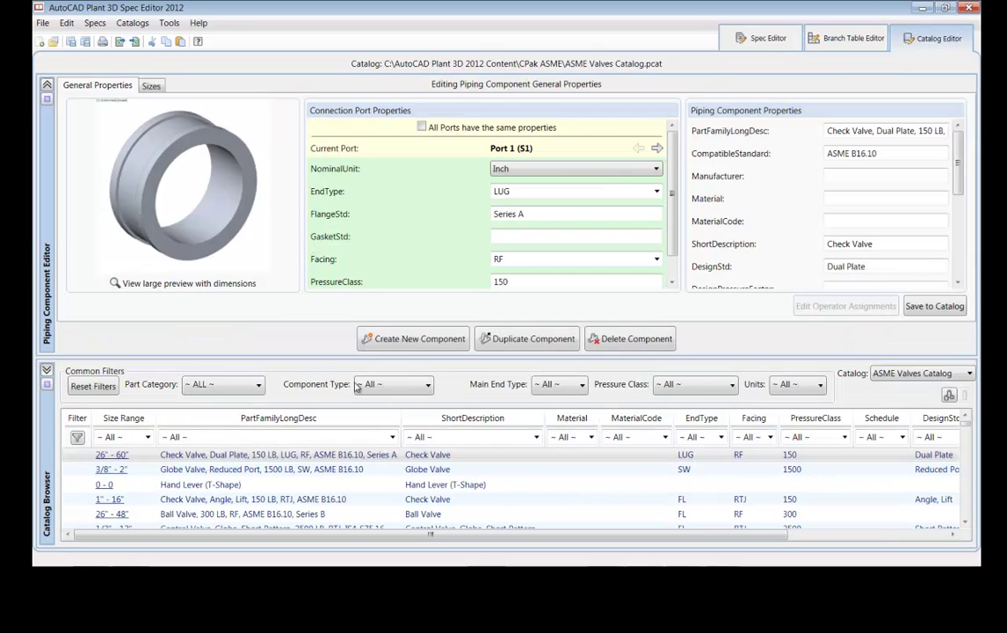
pyautogui.click(393, 346)
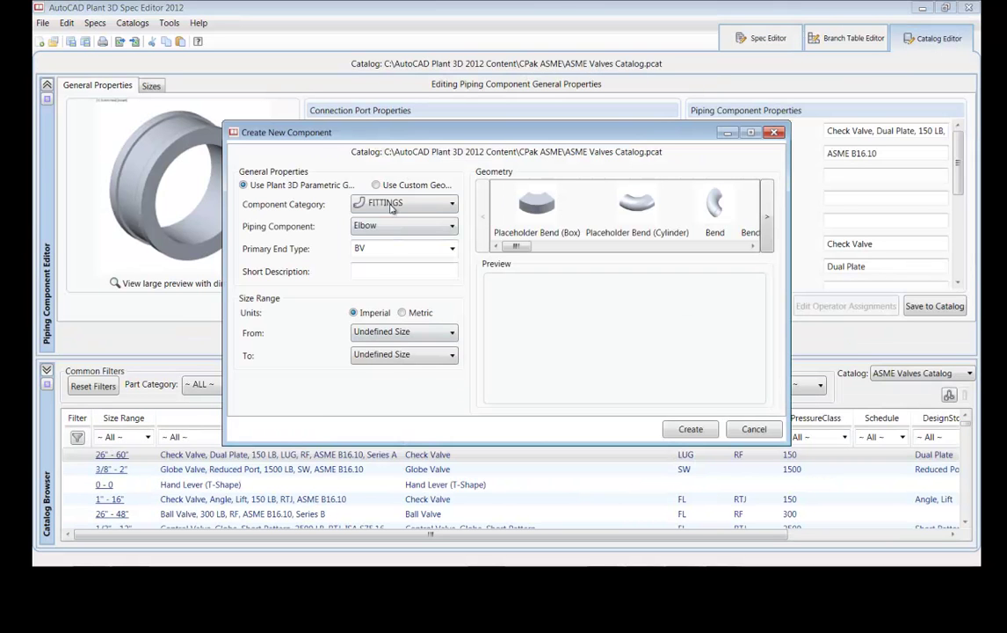
pyautogui.click(377, 185)
pyautogui.click(383, 205)
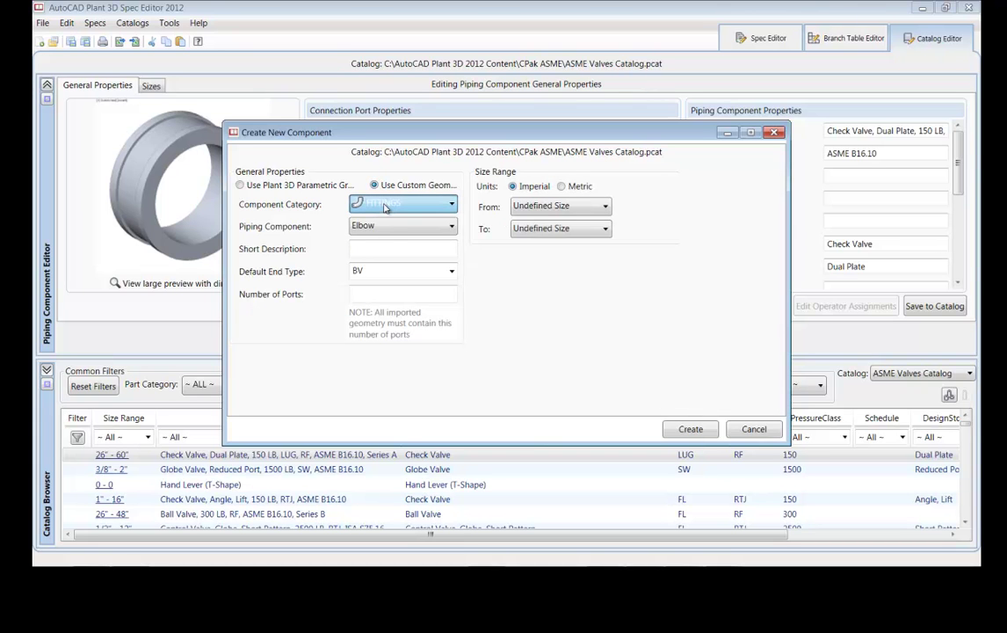
pyautogui.press('m')
pyautogui.click(387, 248)
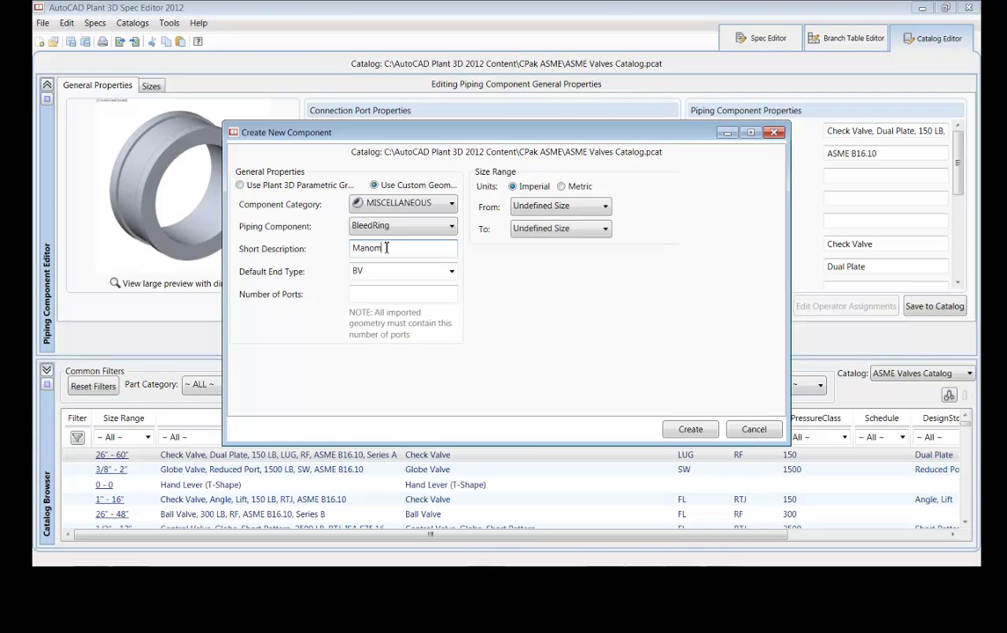
# - Set the Manometre component's default end type to THDM, its number of ports to 1 and its size range from 5" to 5"
pyautogui.click(451, 273)
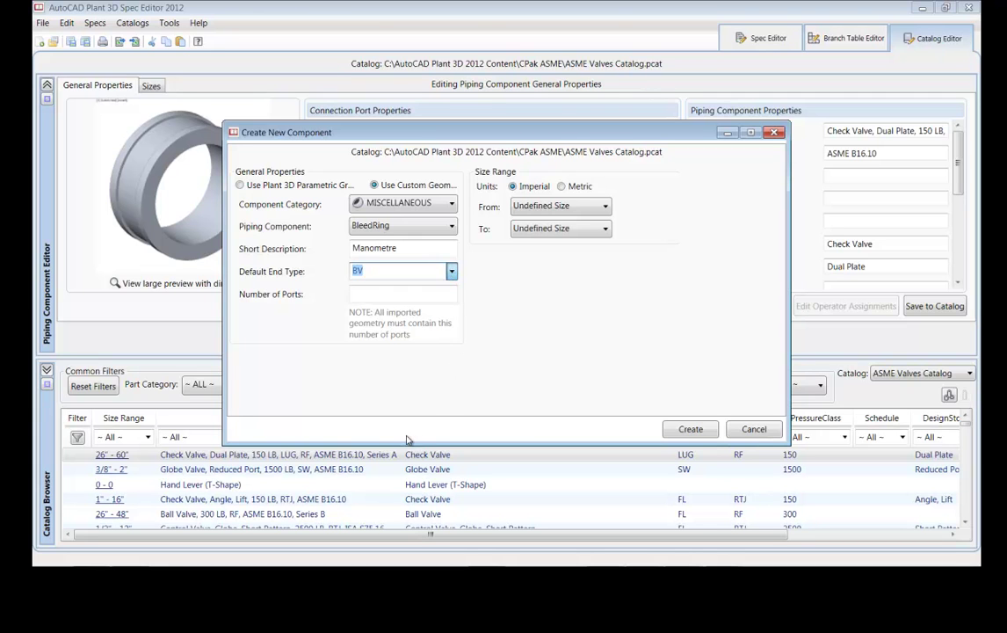
pyautogui.press('t')
pyautogui.click(361, 297)
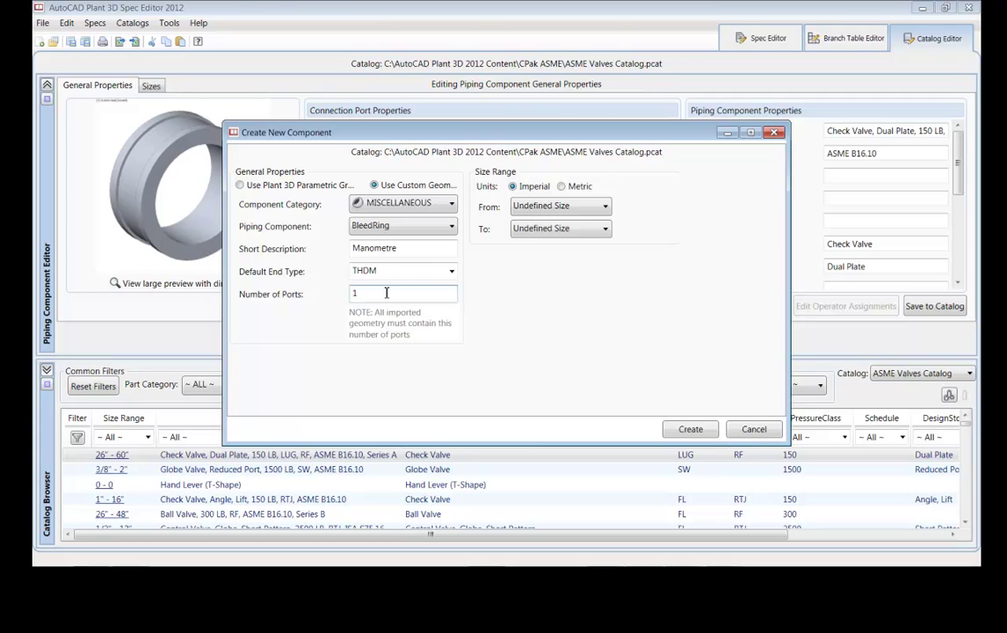
pyautogui.click(569, 207)
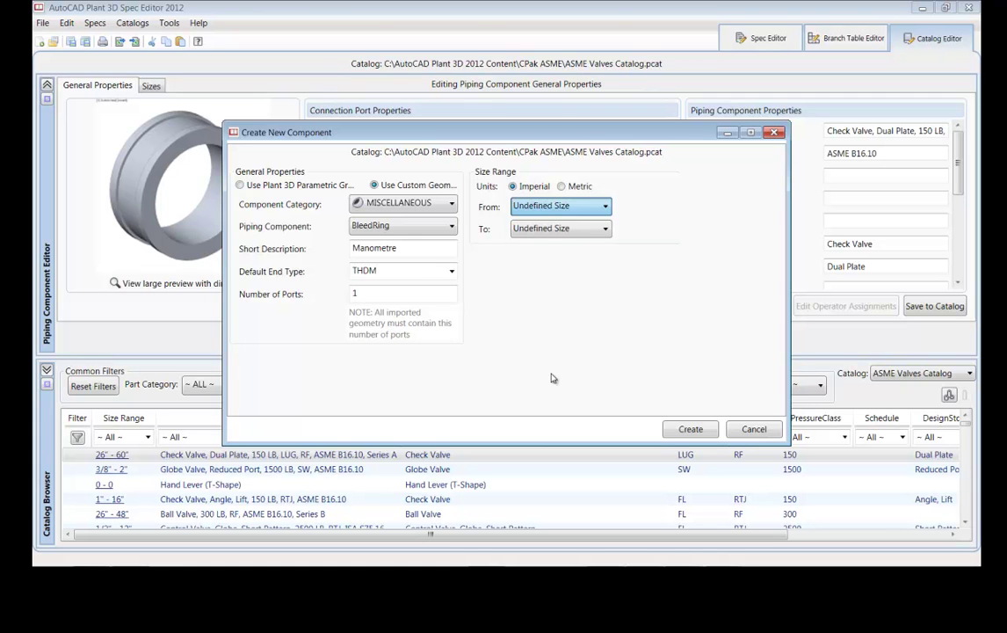
pyautogui.write('5')
pyautogui.click(569, 229)
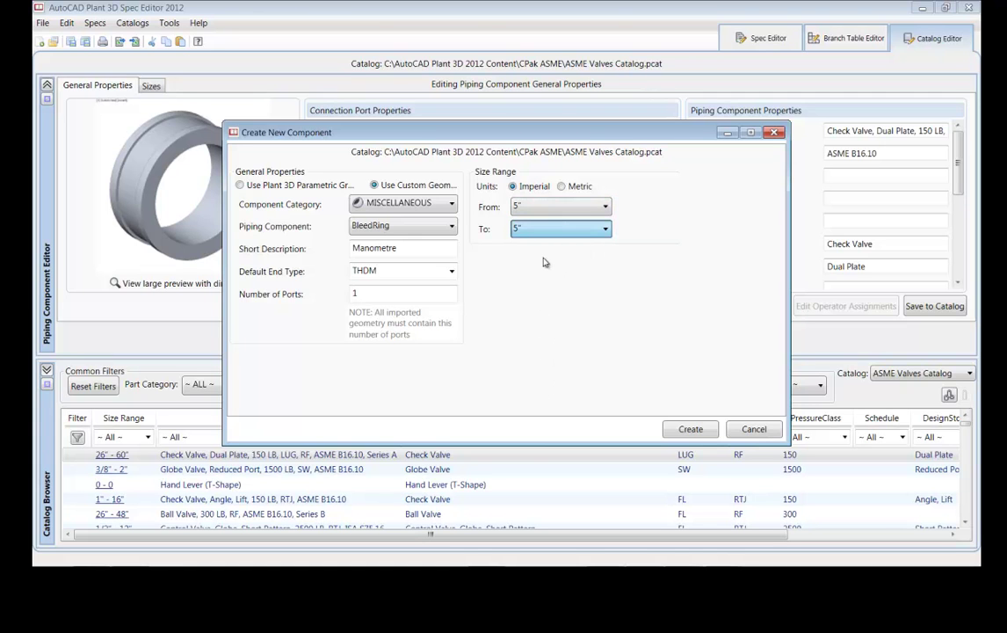
# - Set the upper end of the Manometre's size range to 6" and create the component
pyautogui.write('6')
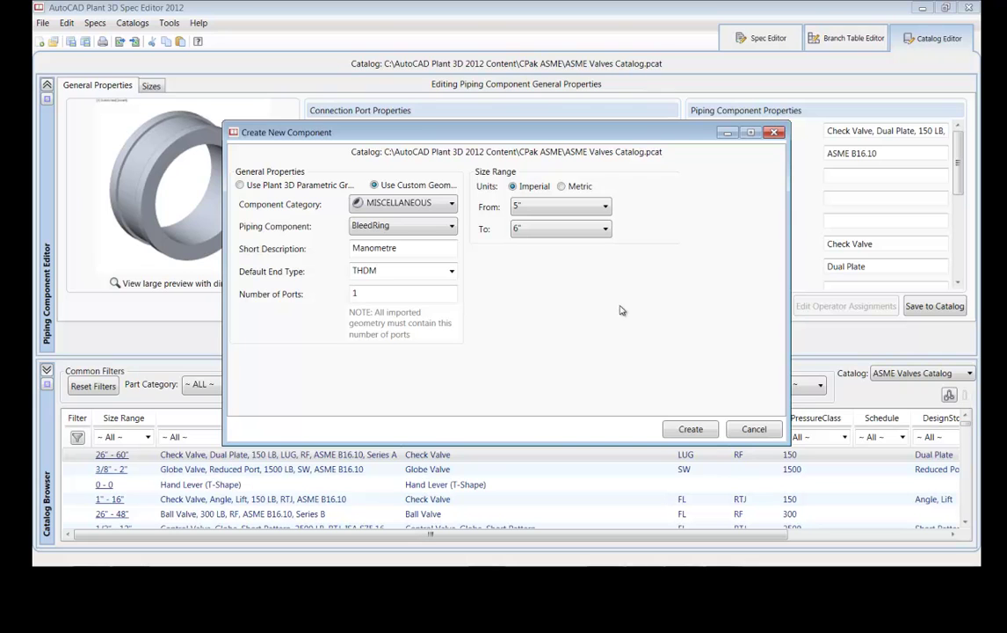
pyautogui.click(691, 430)
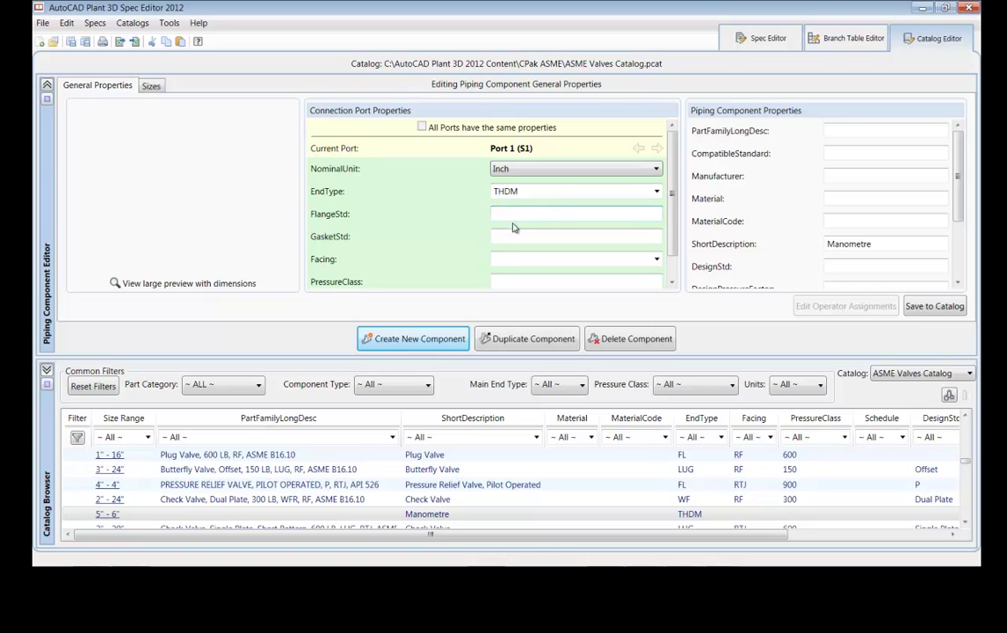
# - Set the port's pressure class to 300, and enter family description Manometre 5 et 6", manufacturer Autodesk and material Inox
pyautogui.click(511, 282)
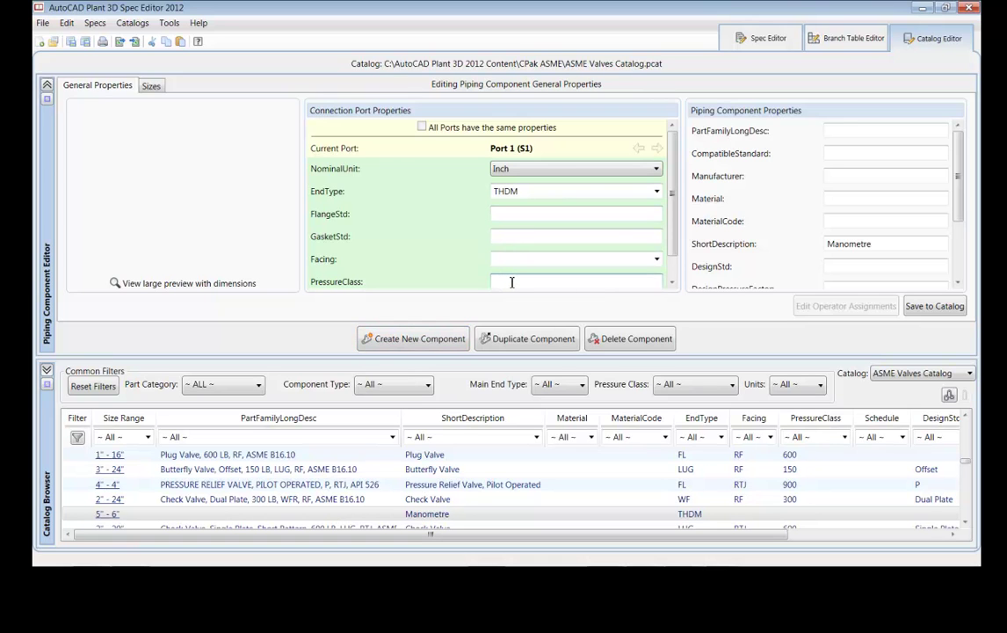
pyautogui.write('300')
pyautogui.click(877, 130)
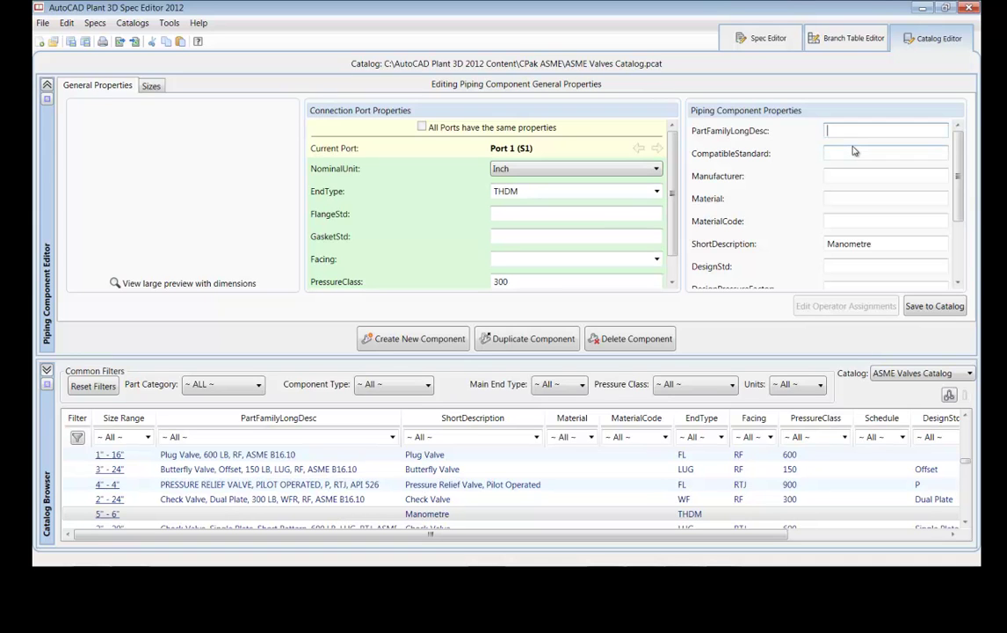
pyautogui.write('Manometre 5 et 6"')
pyautogui.click(858, 175)
pyautogui.write('Autodesk')
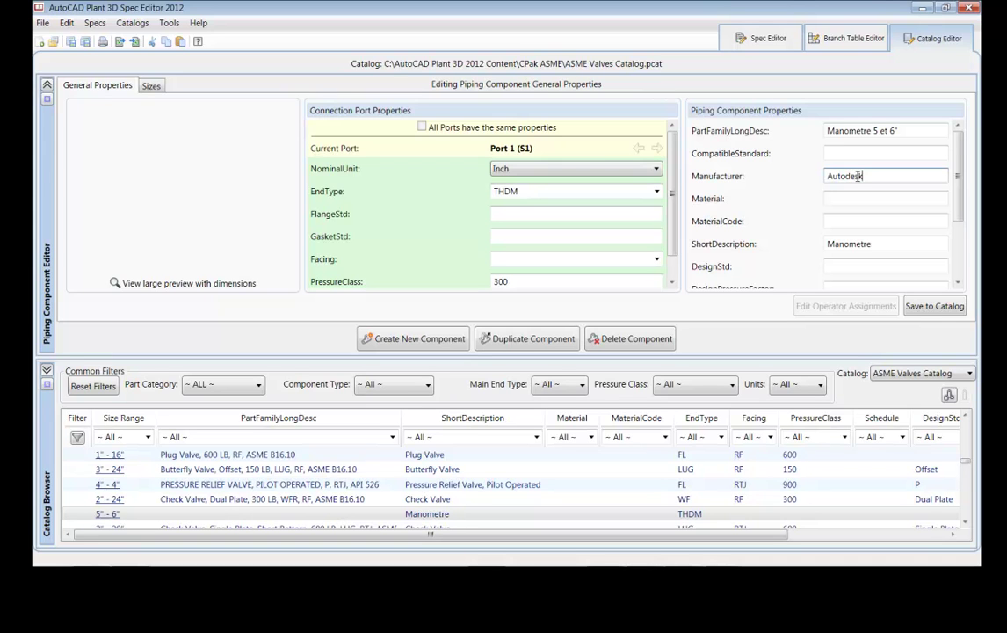
pyautogui.click(869, 198)
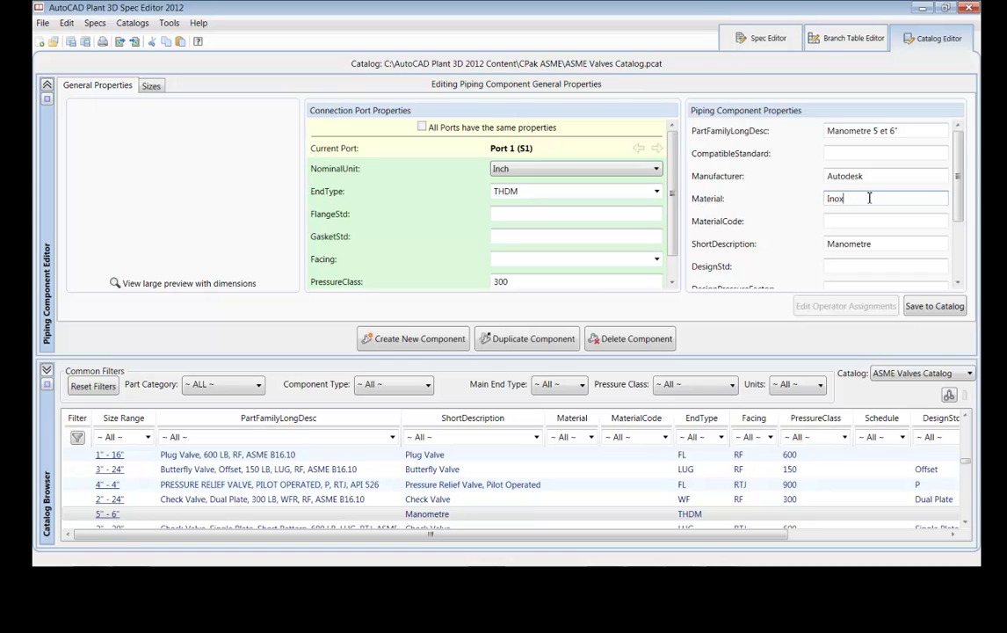
# - Set the Manometre's Iso Symbol Type to CAP and its Iso Symbol SKEY to IDPL
pyautogui.moveTo(960, 184); pyautogui.dragTo(960, 266)
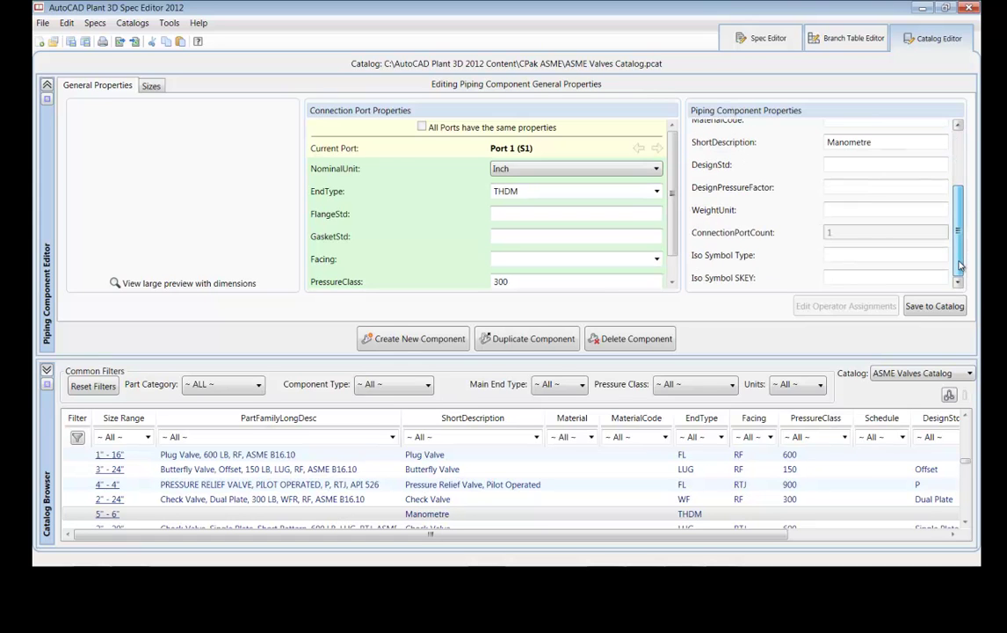
pyautogui.click(844, 255)
pyautogui.write('CAP')
pyautogui.click(884, 276)
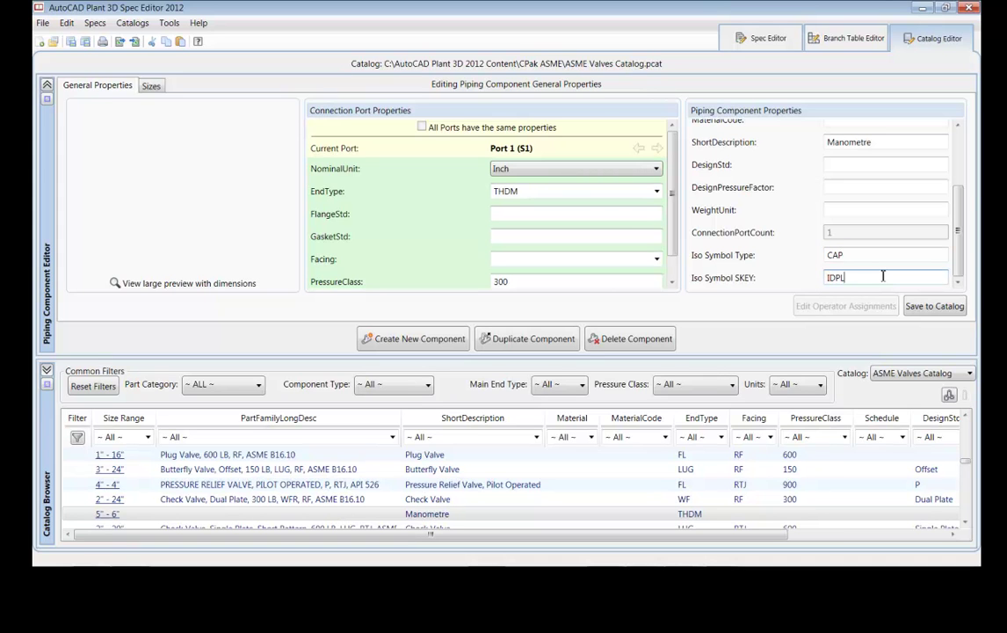
pyautogui.write('IDPL')
# - Assign the Manometre block from the Lignes Tuyauterie drawing as the model of the 6" size
pyautogui.click(147, 85)
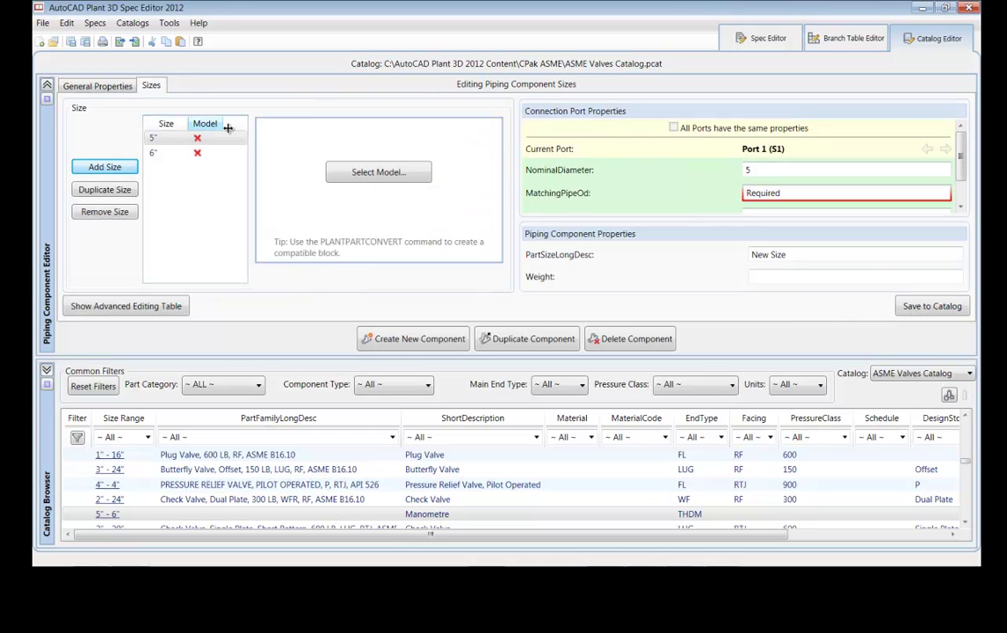
pyautogui.click(156, 152)
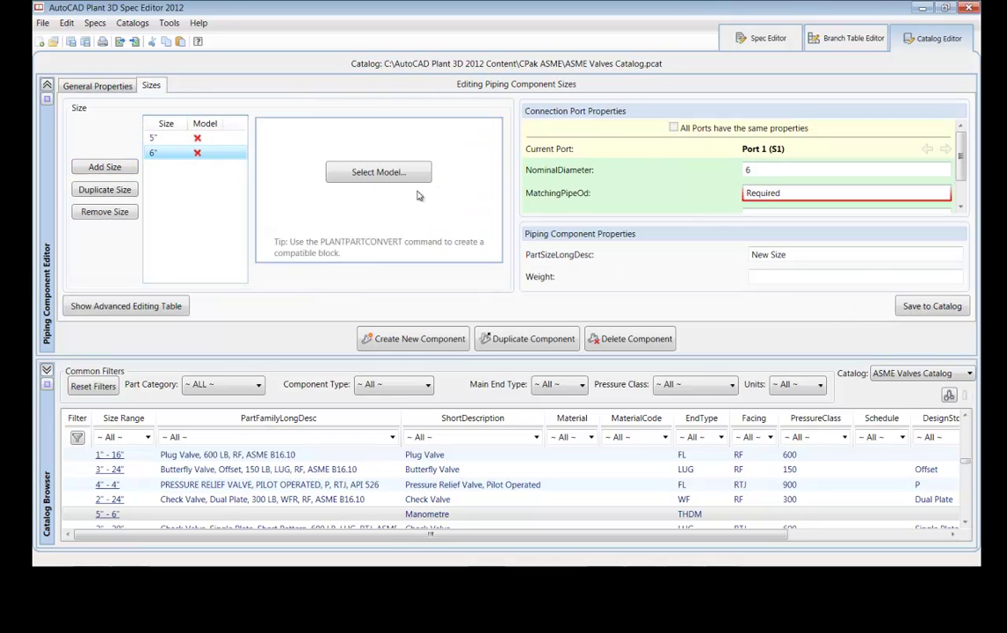
pyautogui.click(375, 172)
pyautogui.click(415, 204)
pyautogui.click(669, 392)
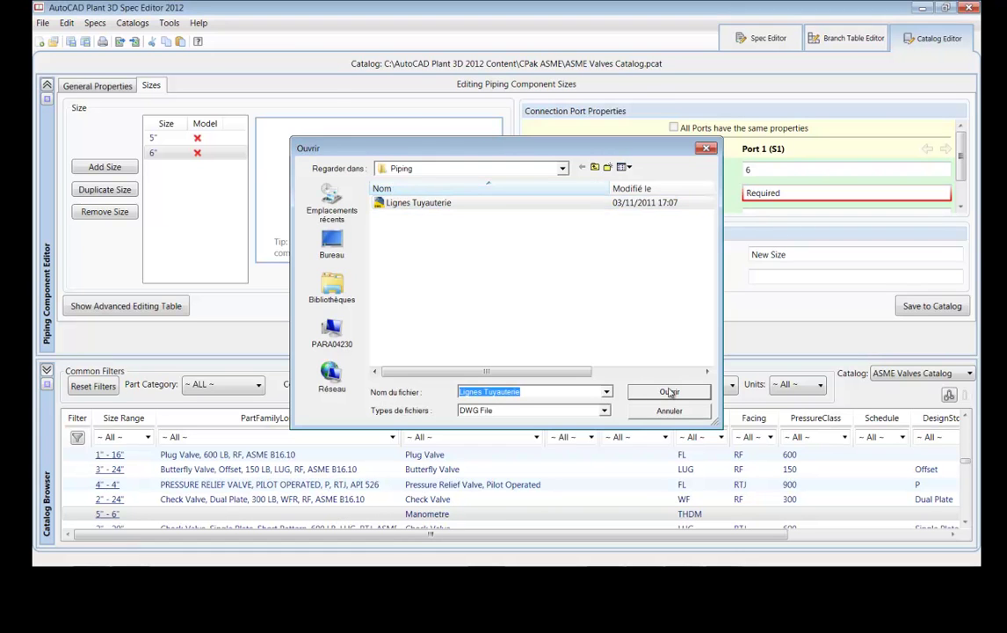
pyautogui.click(369, 144)
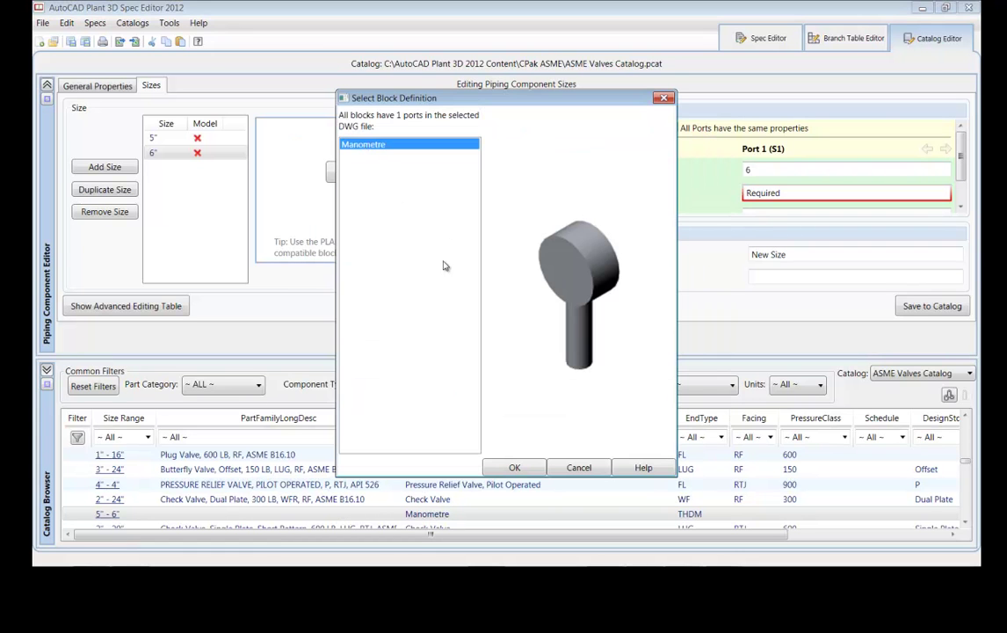
pyautogui.click(515, 467)
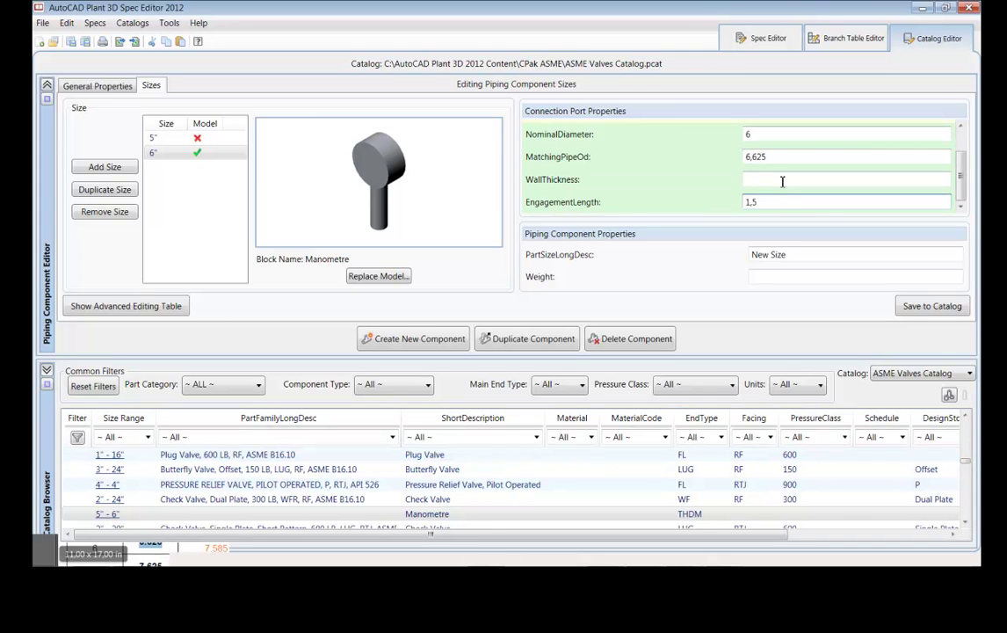
# - Set the long description of the 6" size to 6" Manometre
pyautogui.click(782, 180)
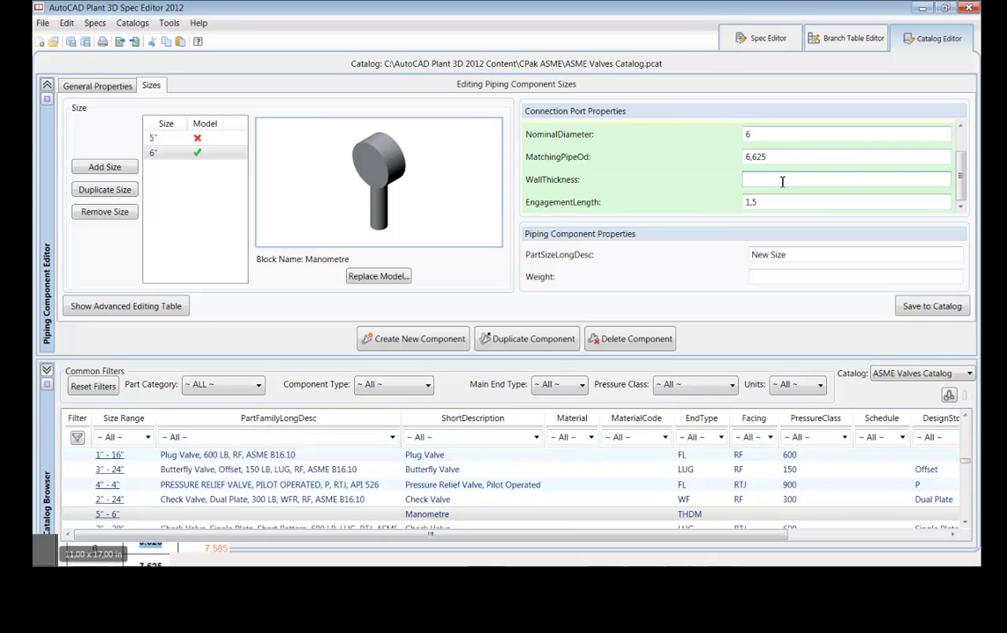
pyautogui.click(774, 255)
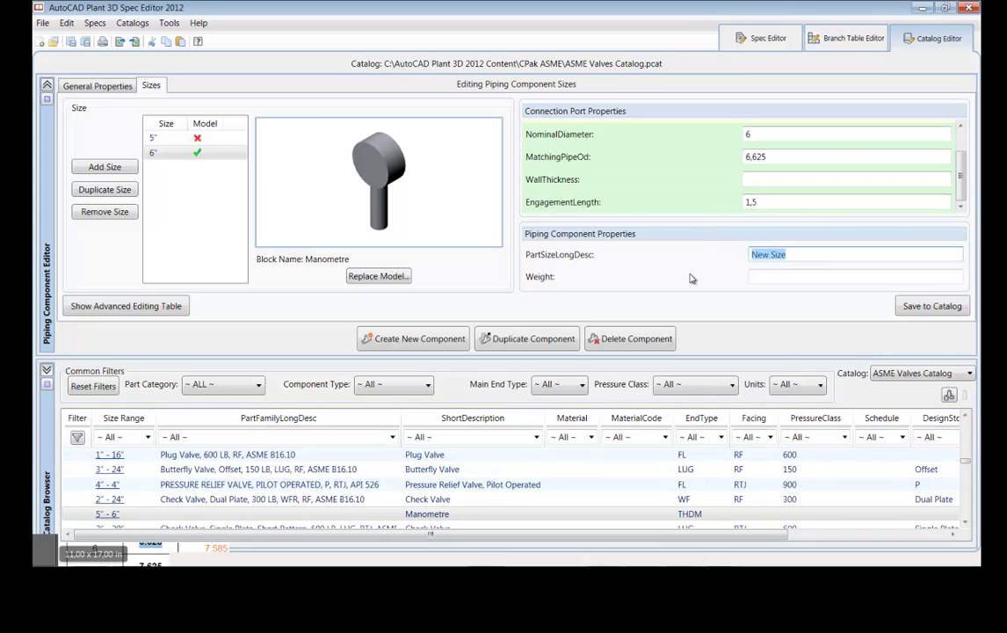
pyautogui.write('6" Manometr')
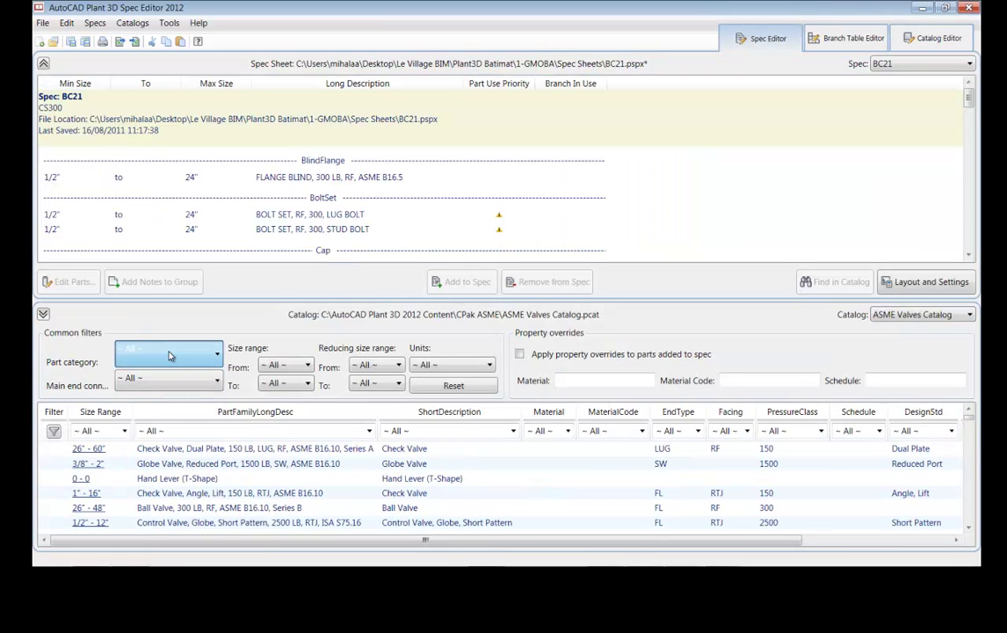
# - In the Spec Editor, display the BC21 elements additionnels spec and select its Manometre 5 et 6" entry
pyautogui.click(157, 362)
pyautogui.click(169, 378)
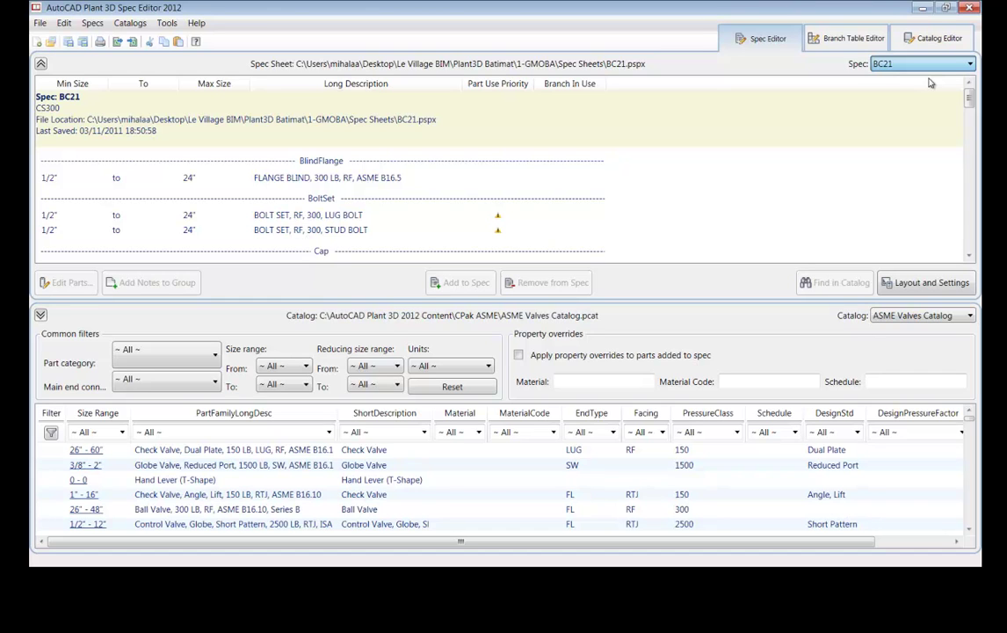
pyautogui.press('Down')
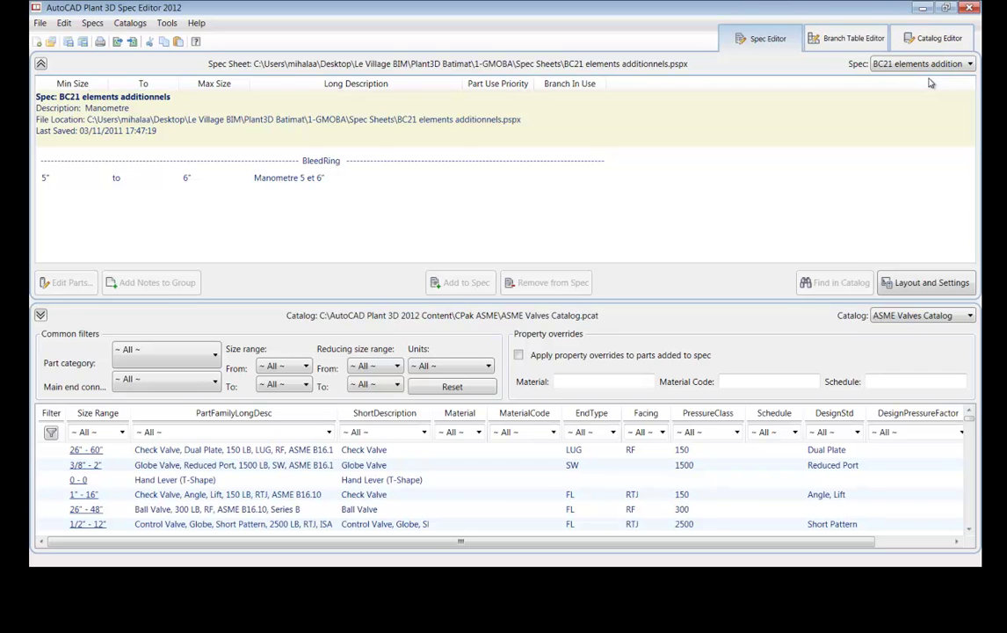
pyautogui.click(298, 116)
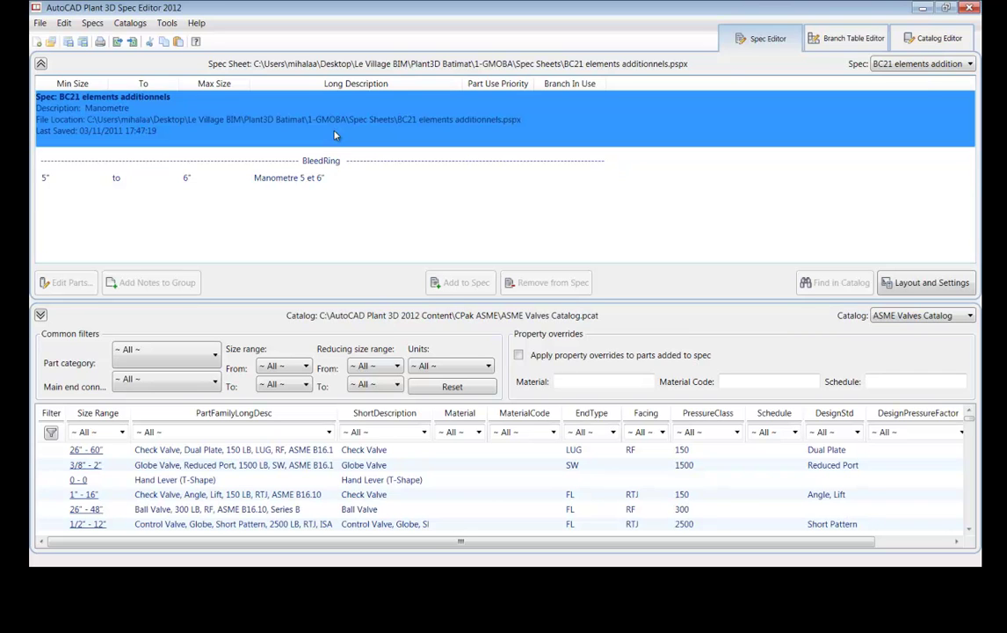
pyautogui.click(335, 179)
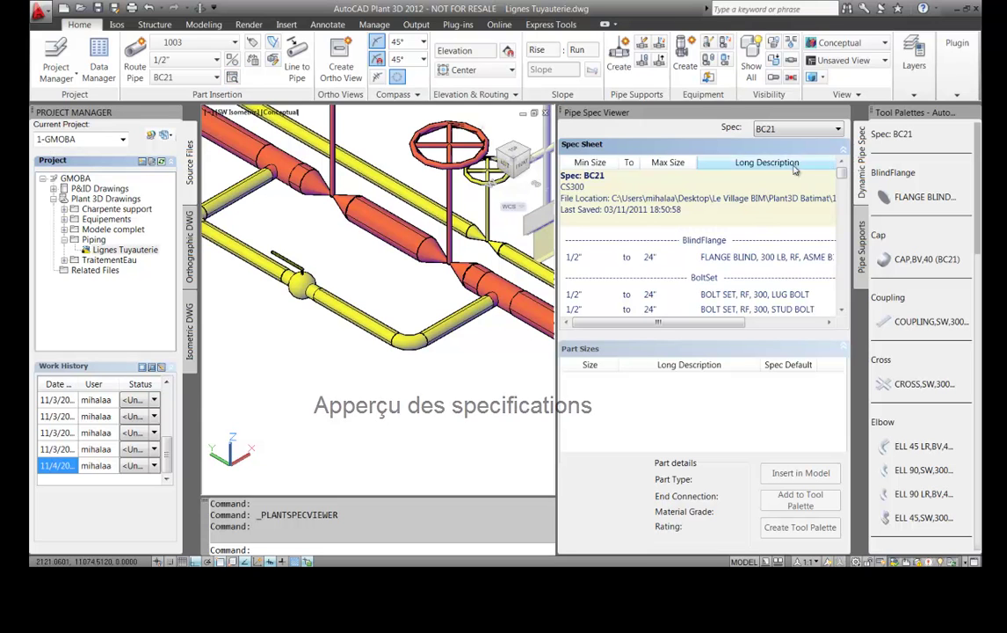
# - In AutoCAD Plant 3D's Pipe Spec Viewer, add Manometre 5 et 6" from the BC21 elements additionnels spec to the tool palette
pyautogui.click(839, 129)
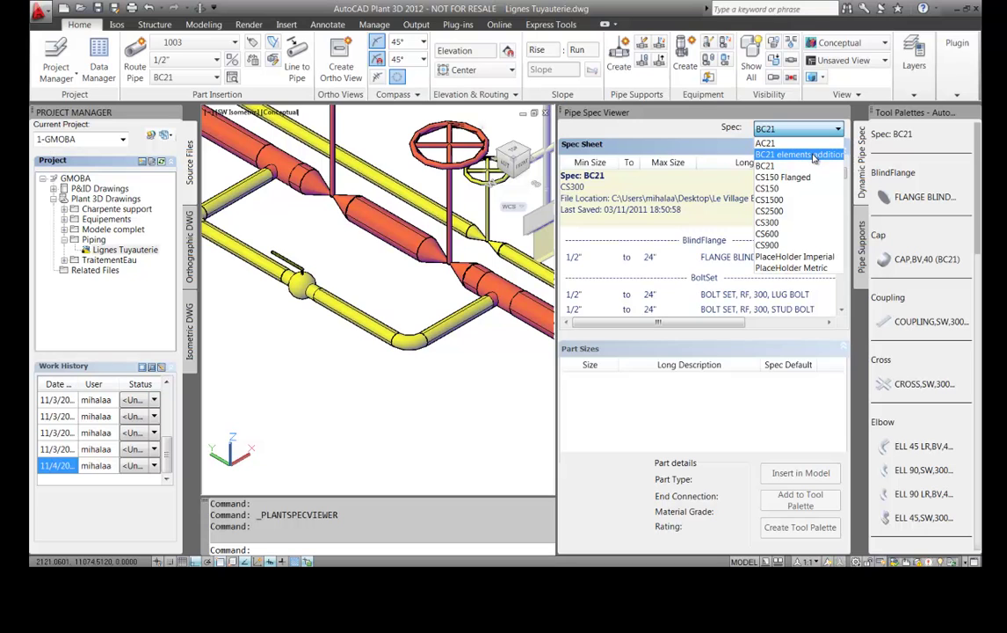
pyautogui.click(814, 155)
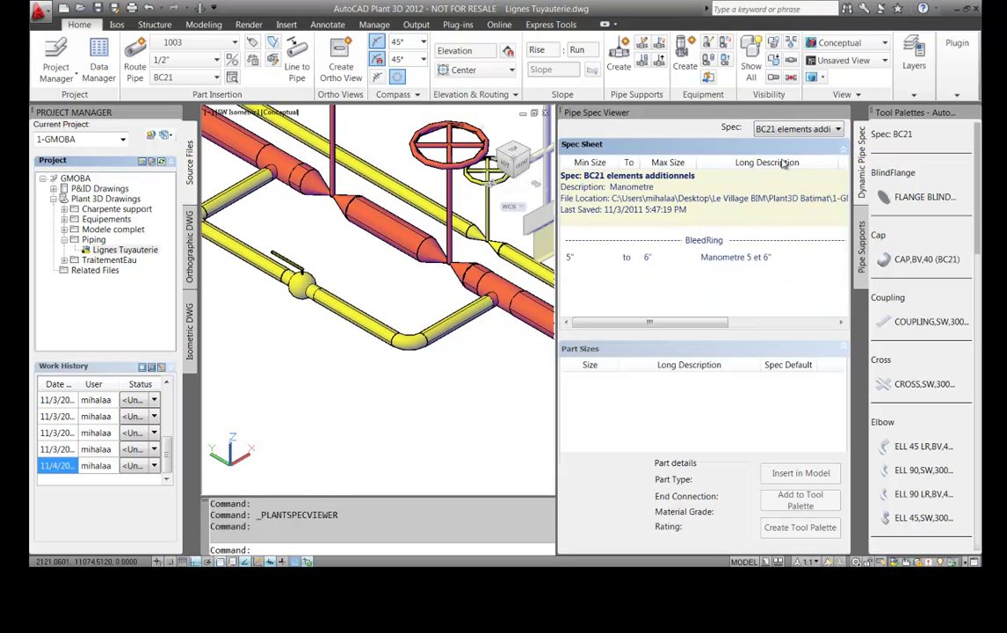
pyautogui.click(648, 262)
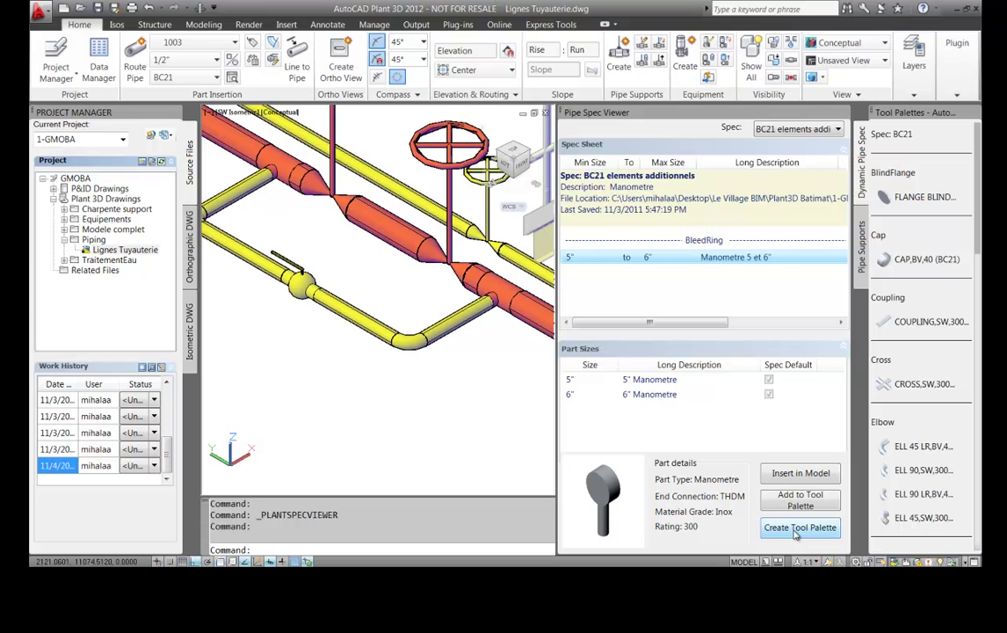
pyautogui.click(800, 507)
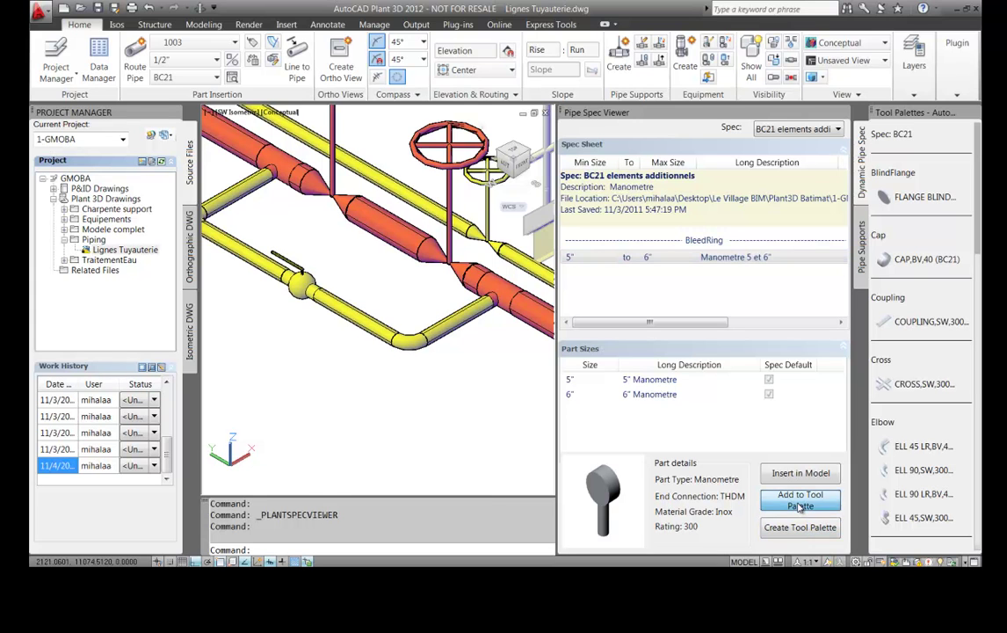
pyautogui.moveTo(978, 230); pyautogui.dragTo(963, 533)
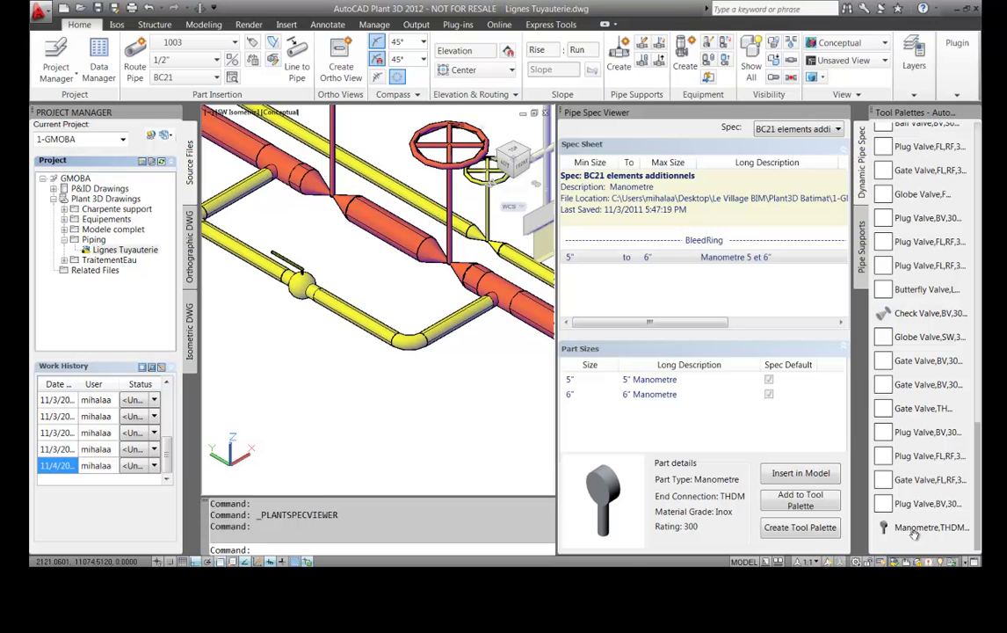
# - Insert the Manometre upright on the yellow bypass pipe, between the ball valve and the elbow
pyautogui.click(800, 473)
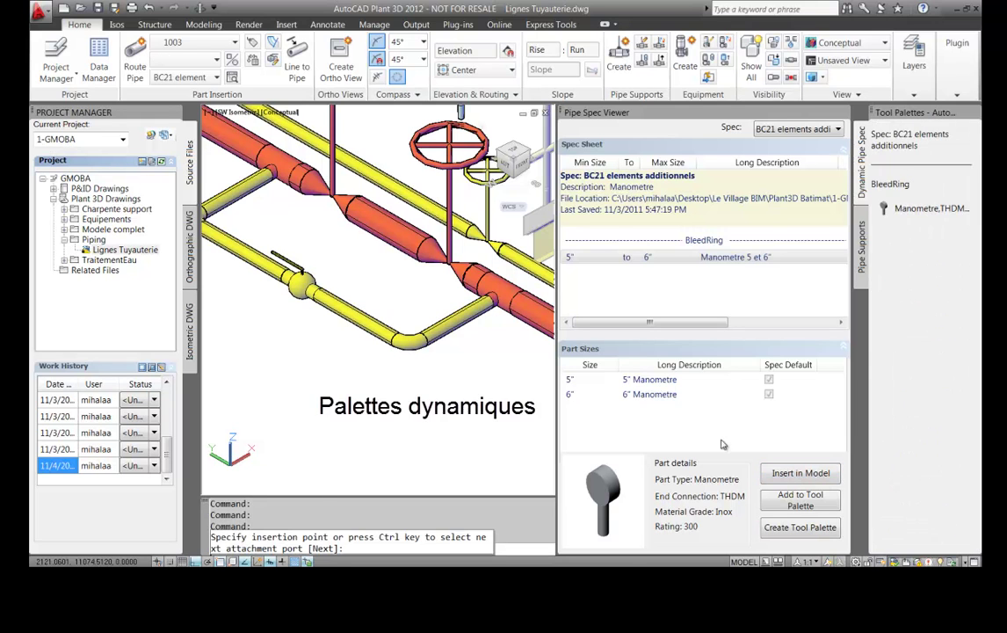
pyautogui.click(359, 318)
pyautogui.click(364, 321)
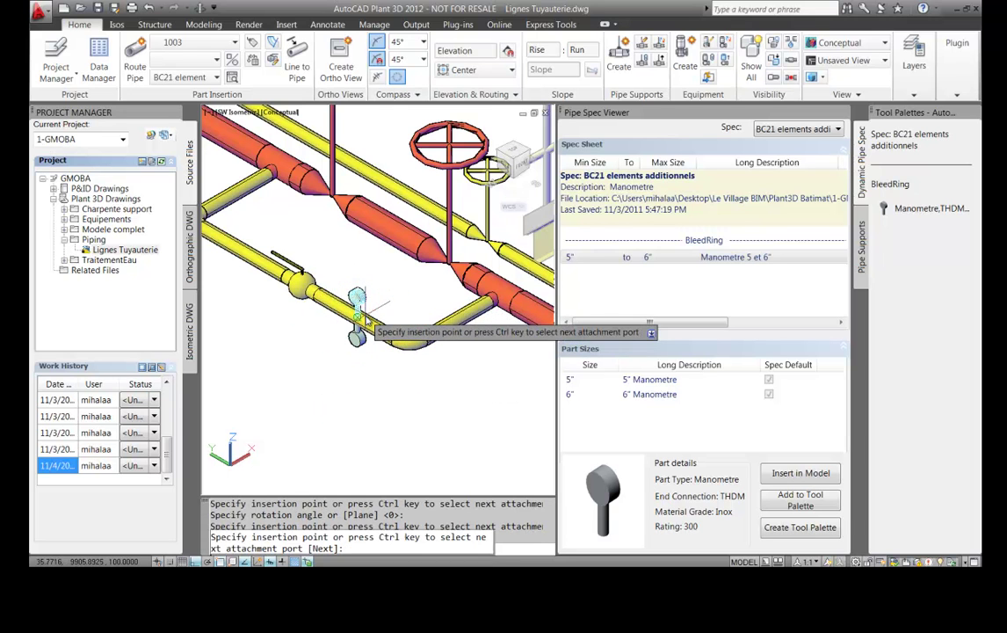
pyautogui.rightClick(362, 318)
pyautogui.click(395, 324)
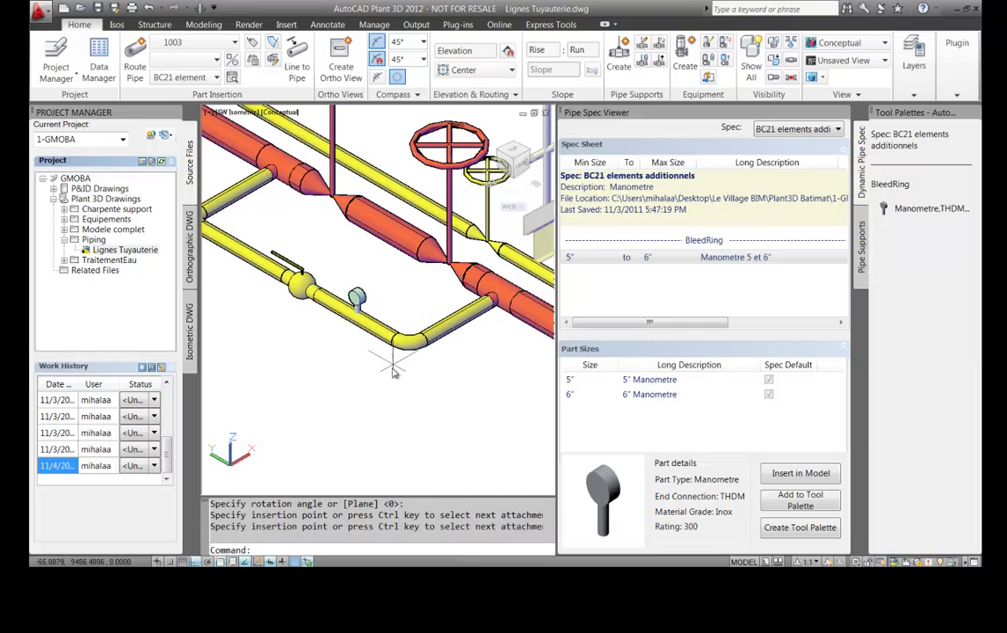
pyautogui.moveTo(393, 382); pyautogui.dragTo(409, 385, button='middle')
pyautogui.scroll(5, 373, 325)
pyautogui.scroll(-5, 370, 339)
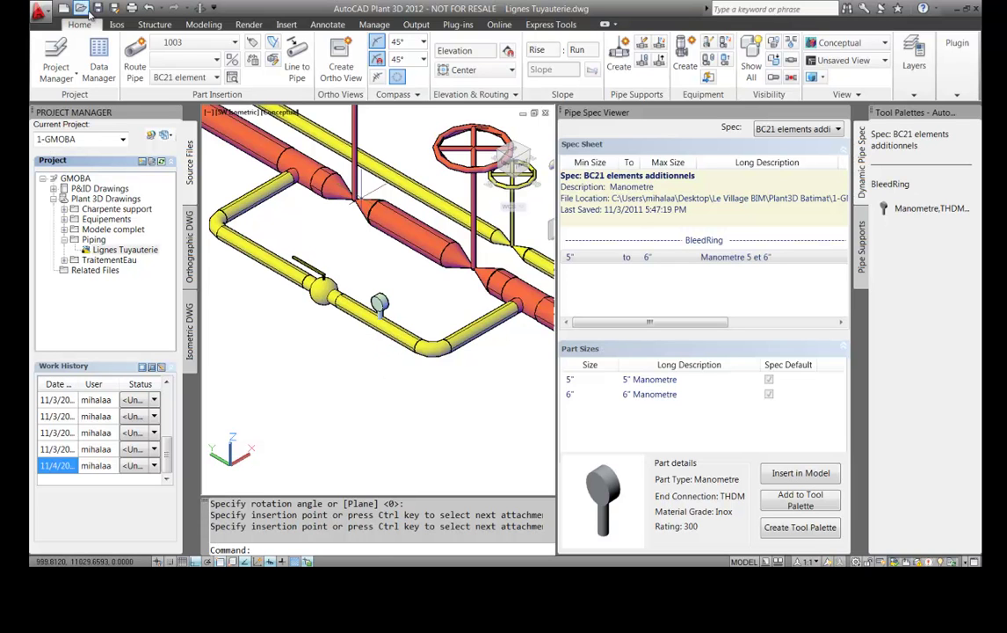
# - Save the Lignes Tuyauterie drawing and close the Pipe Spec Viewer
pyautogui.click(95, 9)
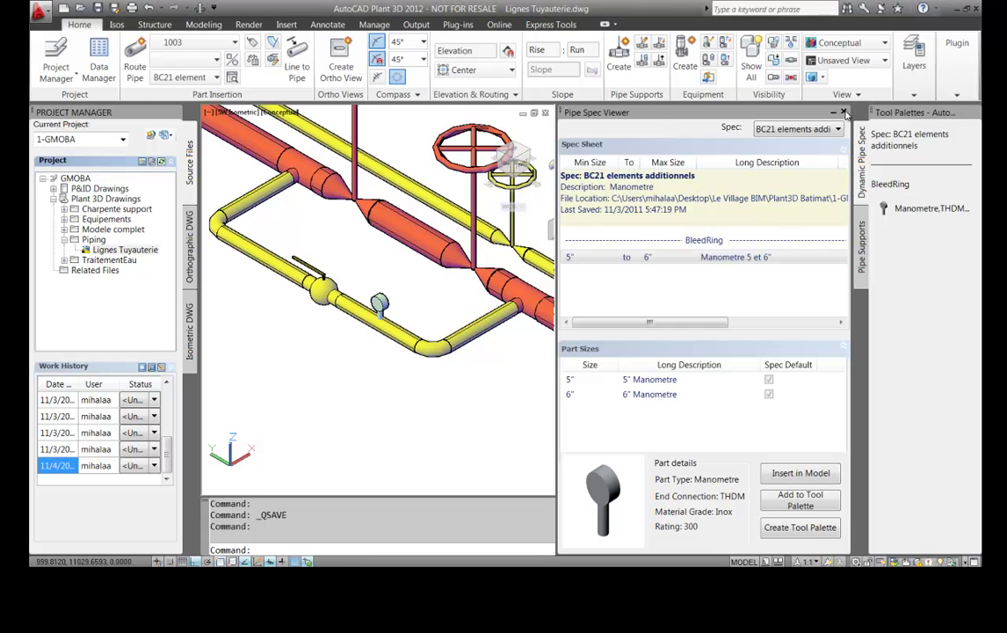
pyautogui.click(843, 112)
pyautogui.scroll(1, 414, 229)
pyautogui.moveTo(461, 278); pyautogui.dragTo(460, 294, button='middle')
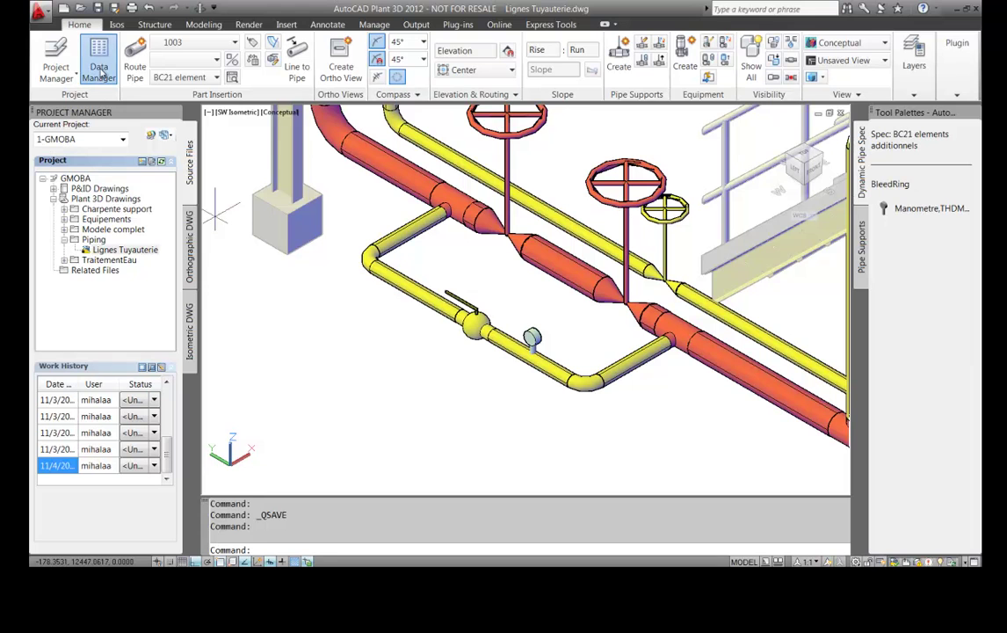
# - Examine the current drawing's valve records in the Data Manager, widening it to include the size and line number tag
pyautogui.click(102, 74)
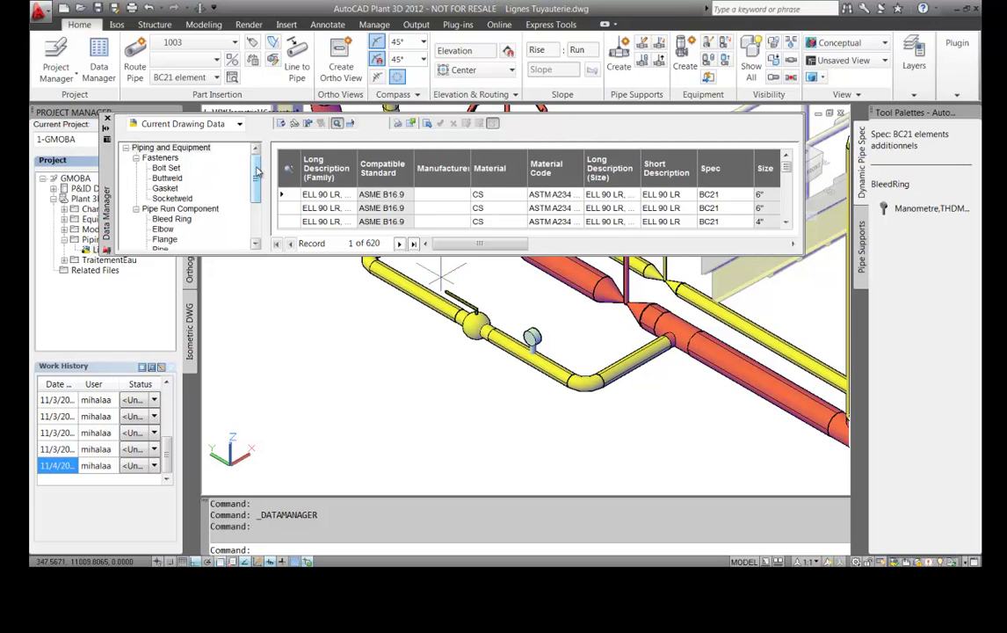
pyautogui.moveTo(256, 171); pyautogui.dragTo(258, 206)
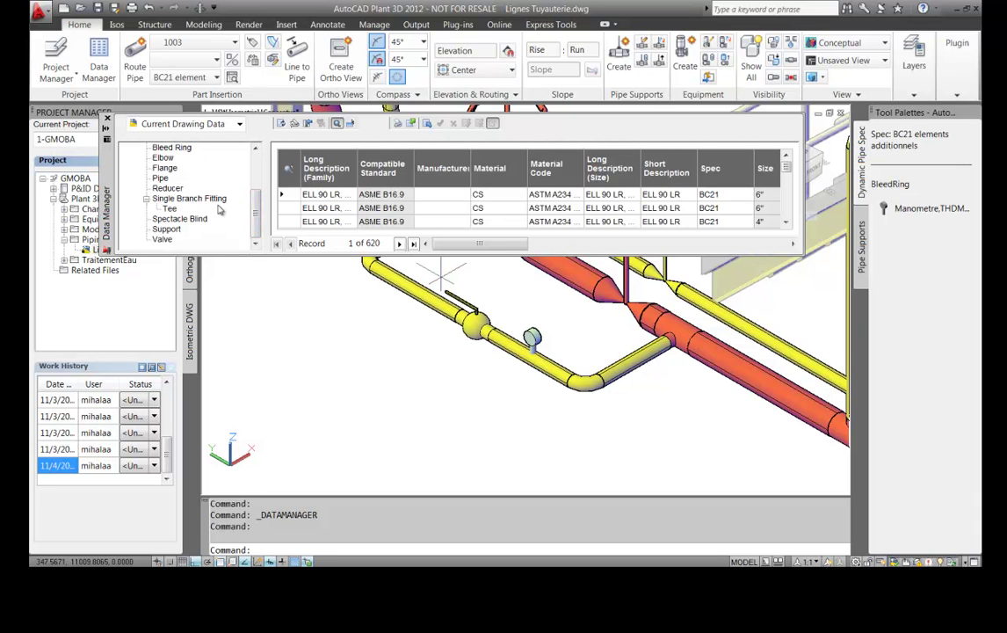
pyautogui.click(163, 240)
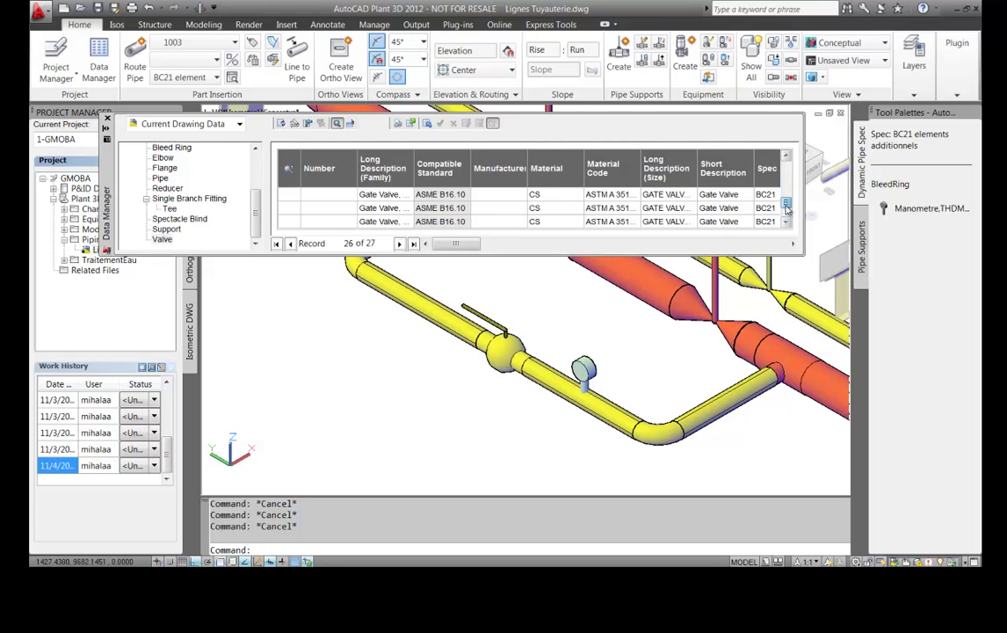
pyautogui.scroll(-2, 789, 195)
pyautogui.moveTo(803, 195); pyautogui.dragTo(938, 201)
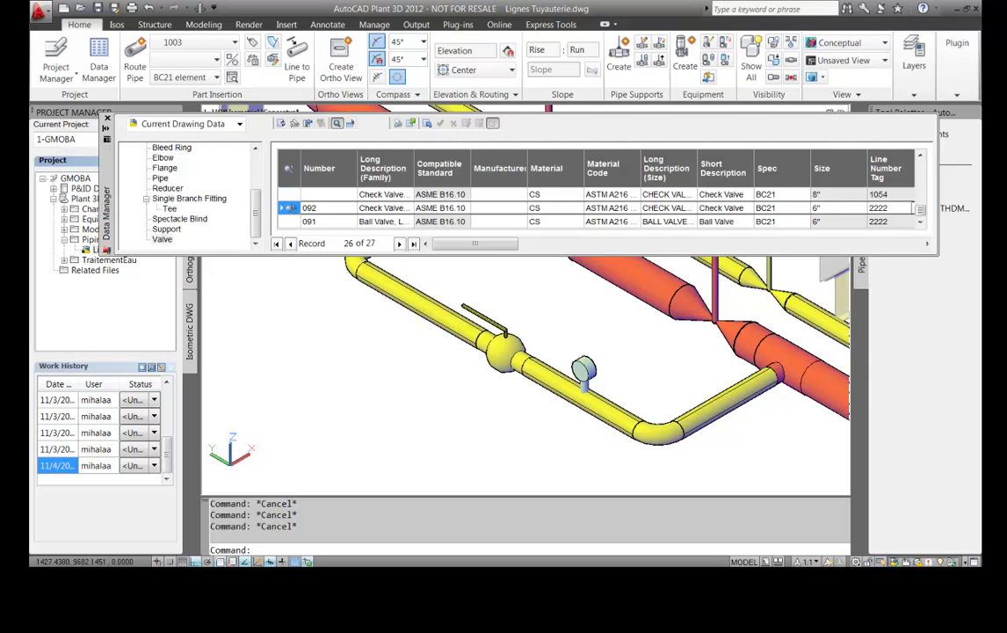
# - Locate ball valve 091 in the 3D model from its Data Manager record and open its manufacturer value for editing
pyautogui.click(283, 220)
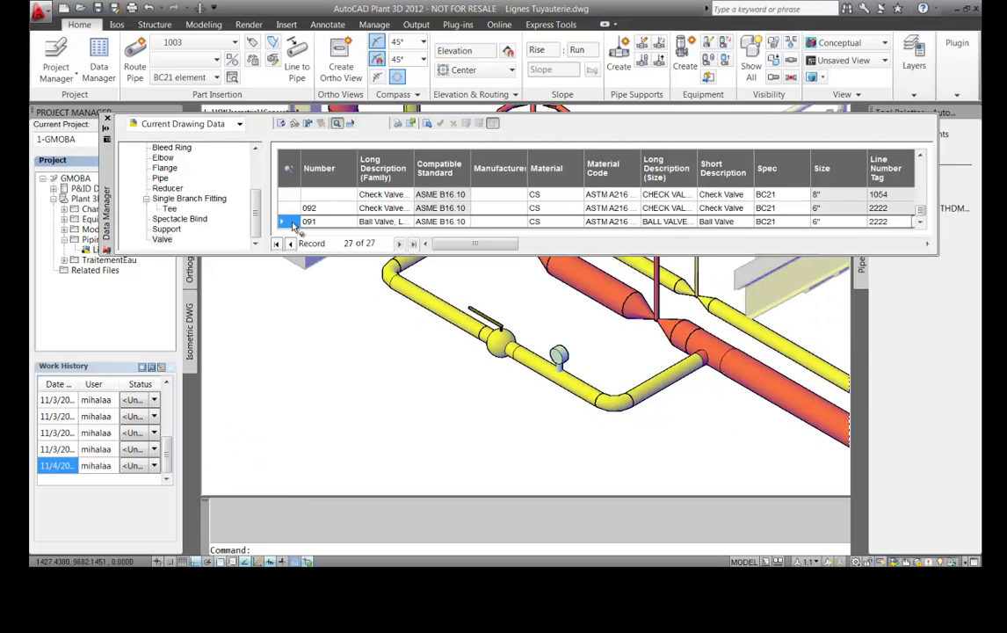
pyautogui.scroll(-6, 518, 321)
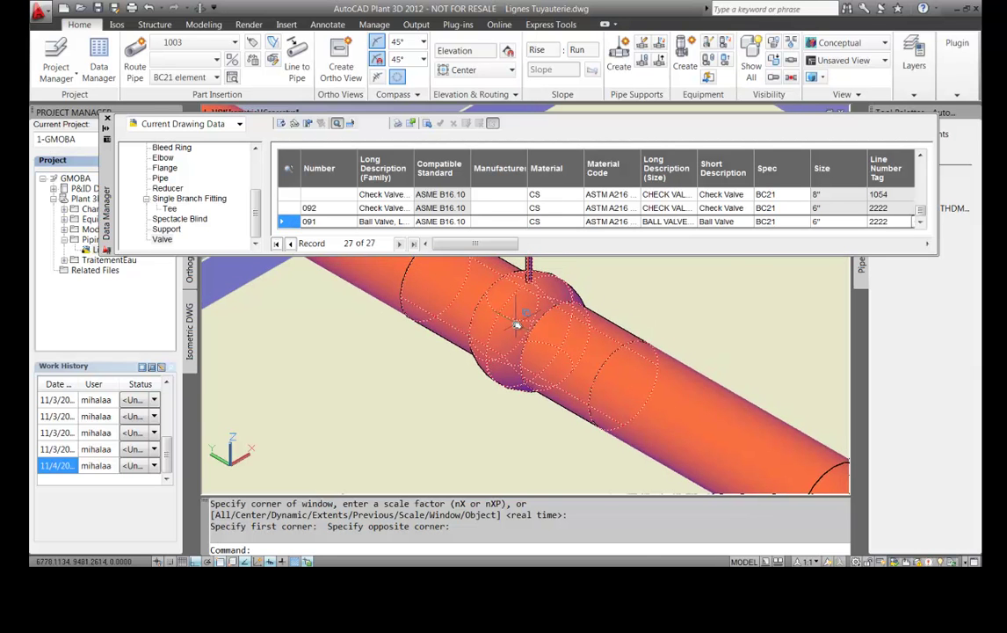
pyautogui.keyDown('shift'); pyautogui.moveTo(460, 287); pyautogui.dragTo(502, 390, button='middle'); pyautogui.keyUp('shift')
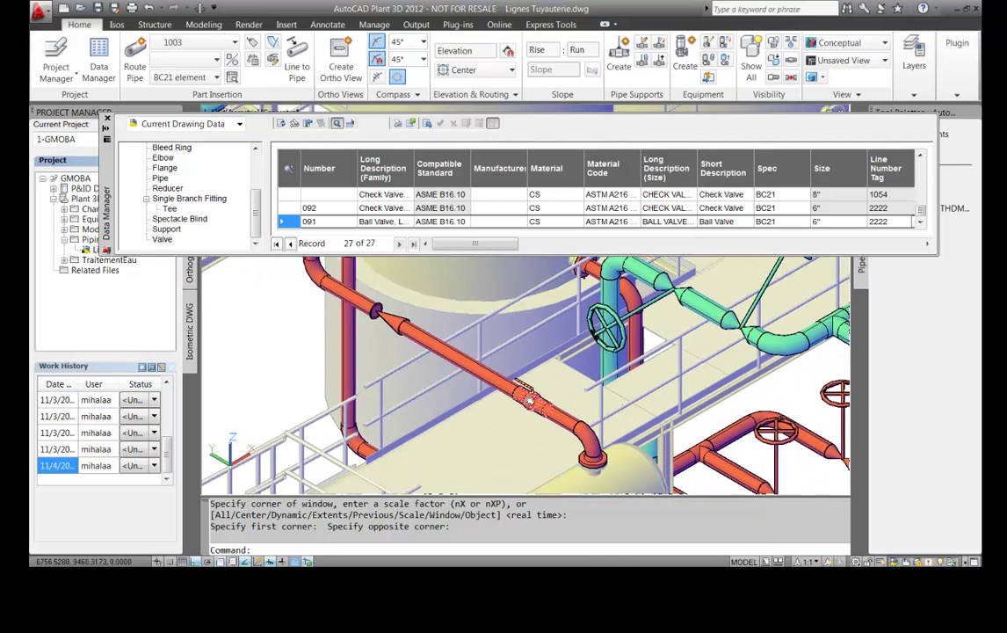
pyautogui.press('Escape')
pyautogui.press('Escape')
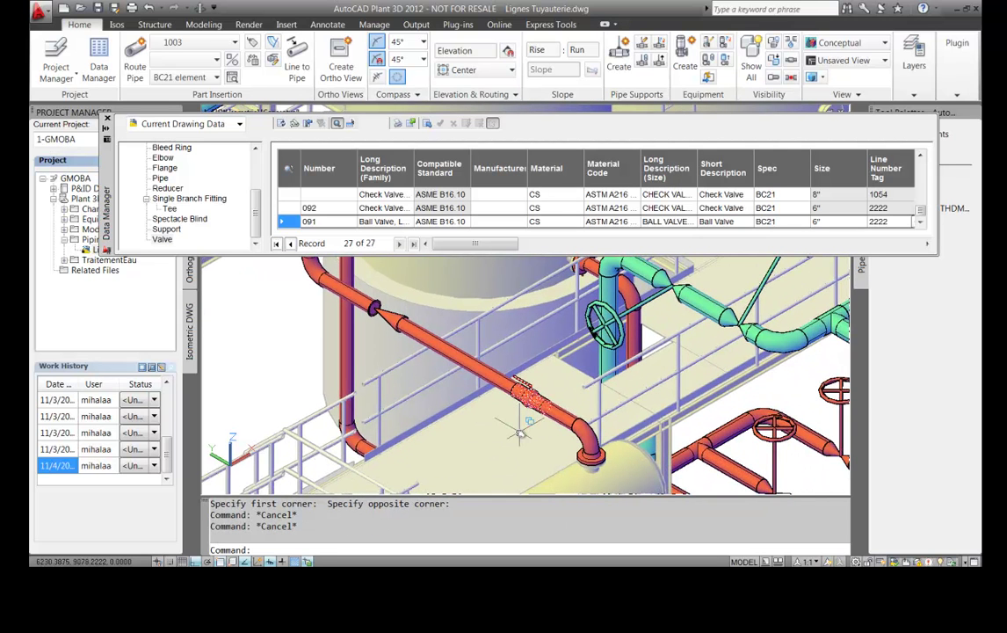
pyautogui.click(489, 222)
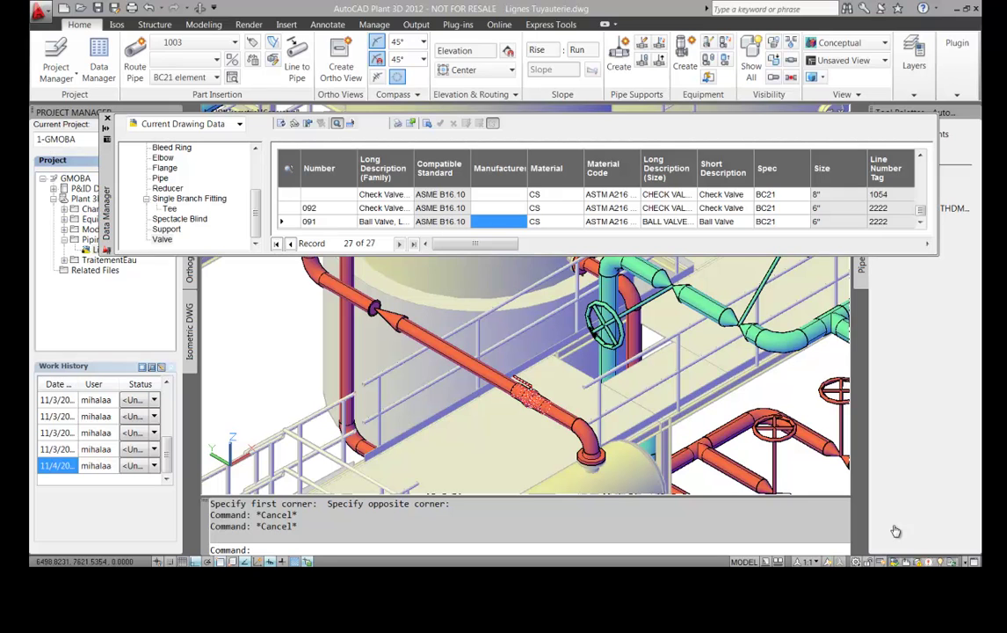
pyautogui.click(487, 221)
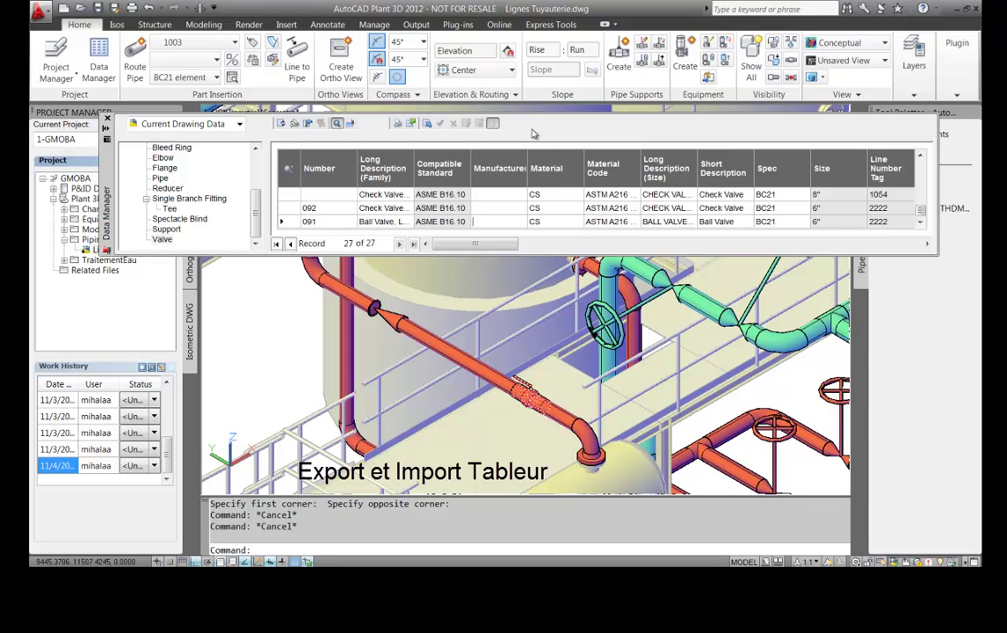
# - Export the displayed valve data, including all child nodes, to Lignes Tuyauterie-Valve.xls in the project's Related Files folder
pyautogui.click(413, 124)
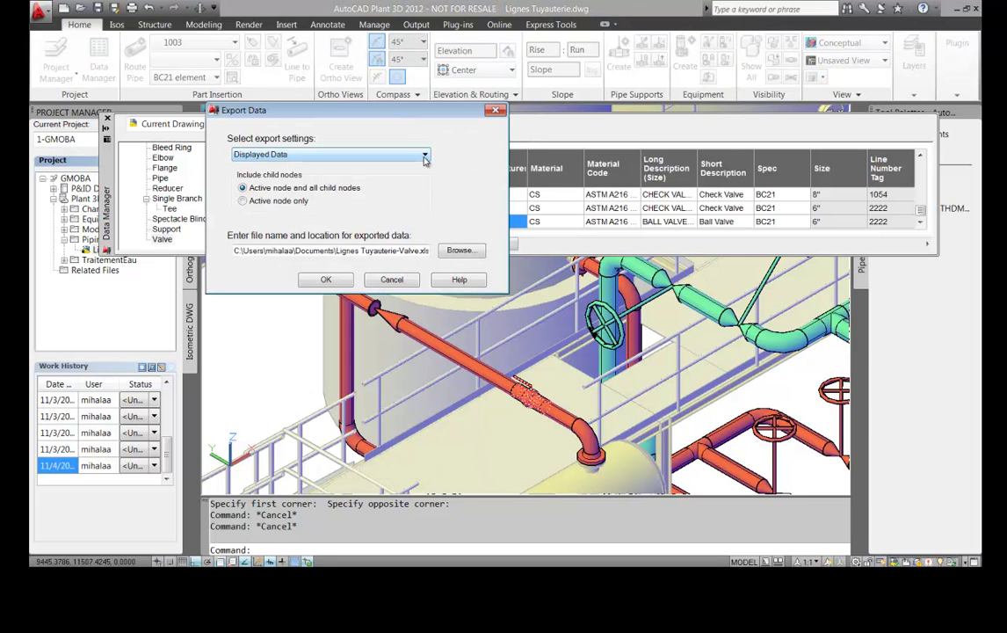
pyautogui.click(458, 250)
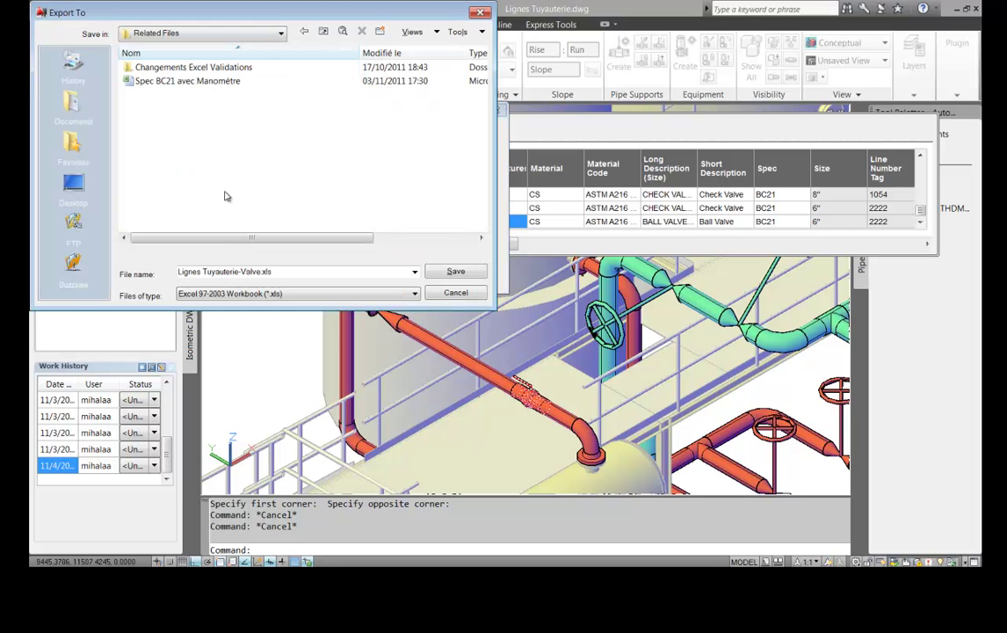
pyautogui.click(455, 273)
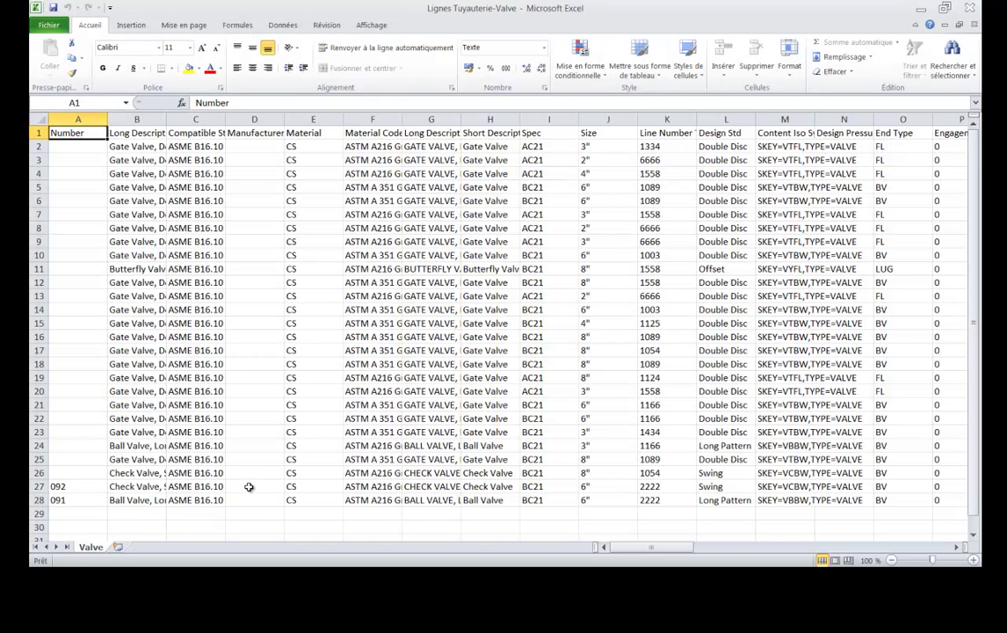
# - In Excel, set the manufacturer of check valve 092 to "Europe Valv", then save and close the workbook
pyautogui.click(37, 486)
pyautogui.click(255, 488)
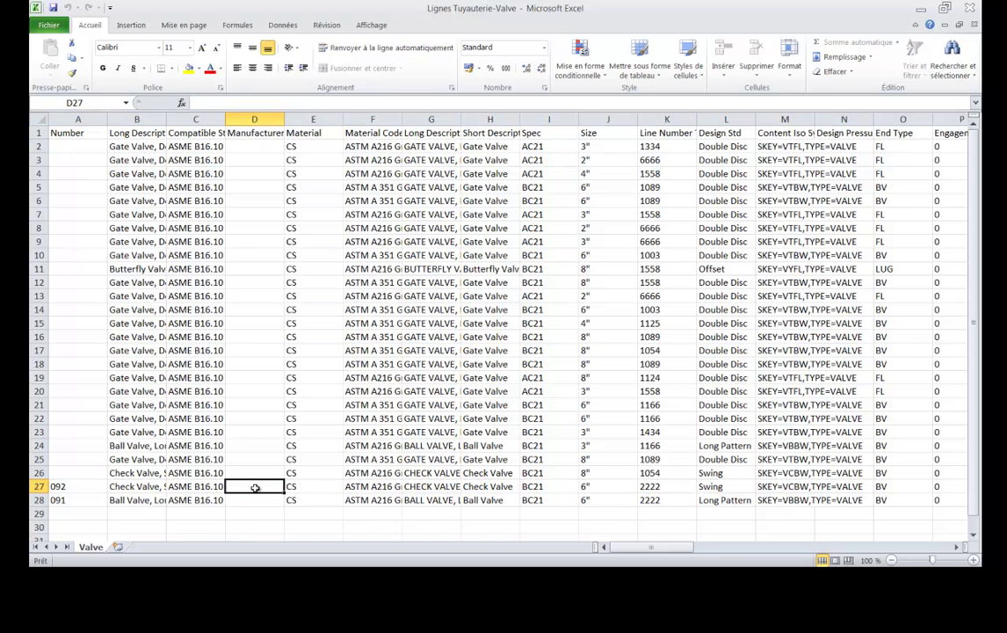
pyautogui.write('Europe Valv')
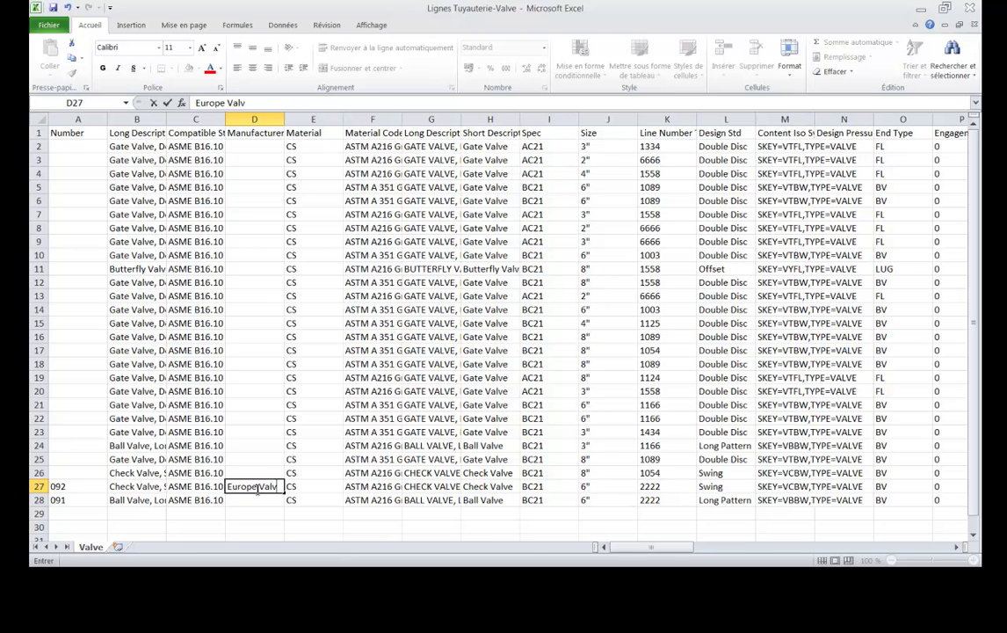
pyautogui.click(260, 445)
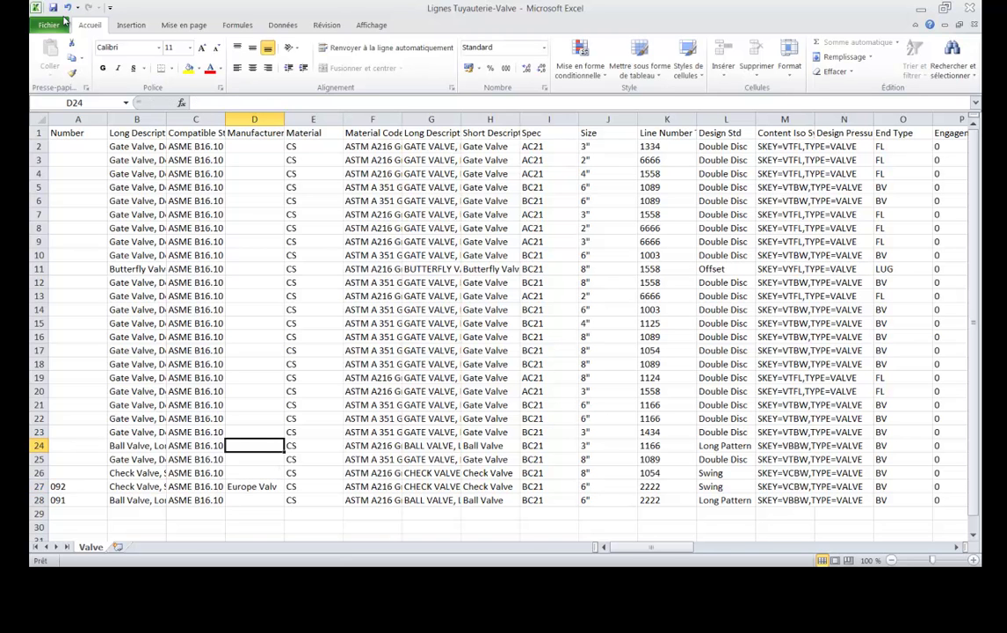
pyautogui.click(53, 8)
pyautogui.click(974, 9)
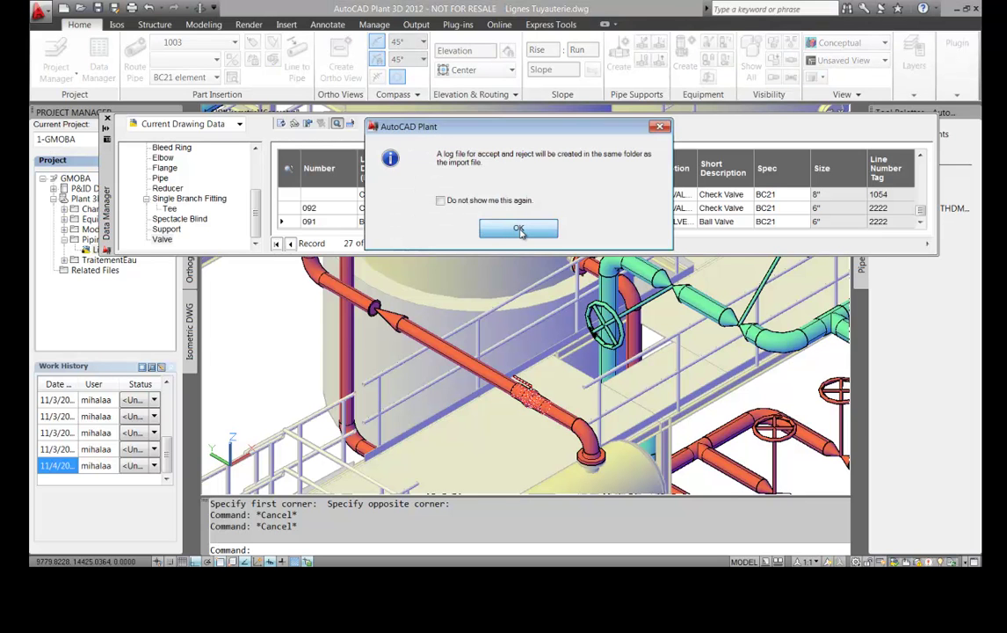
# - In AutoCAD Plant 3D, import the Lignes Tuyauterie-Valve workbook into the Data Manager using the Displayed Data settings
pyautogui.click(518, 229)
pyautogui.click(473, 294)
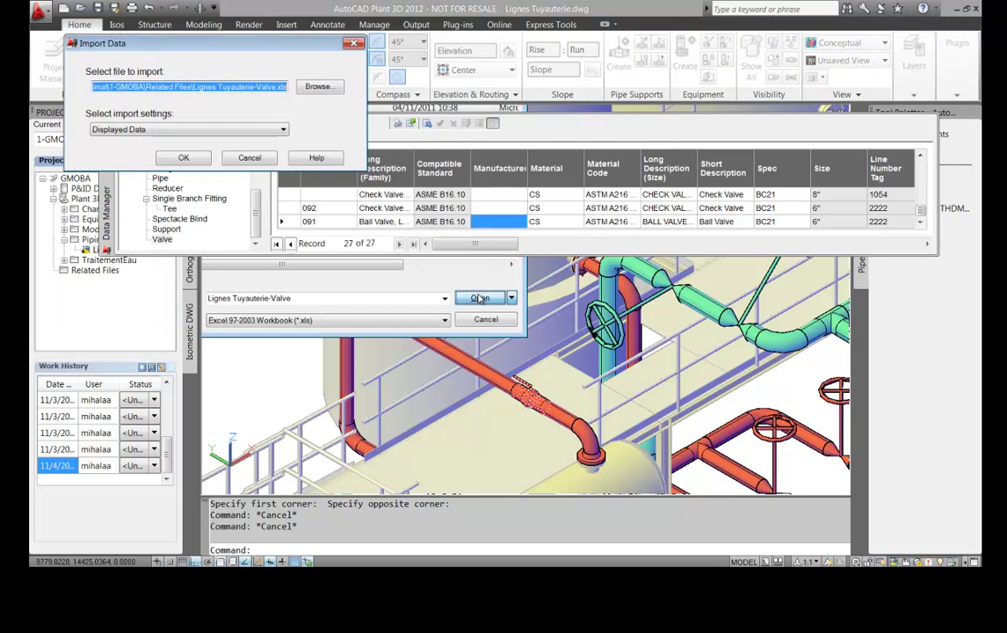
pyautogui.click(184, 157)
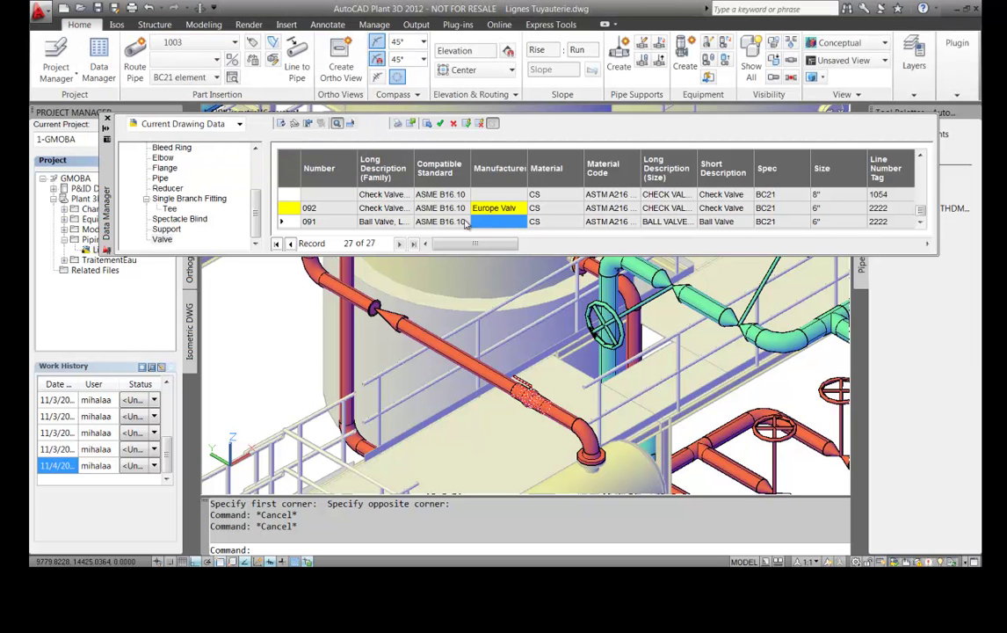
# - Locate check valve 092 in the model and accept its imported manufacturer change
pyautogui.click(290, 207)
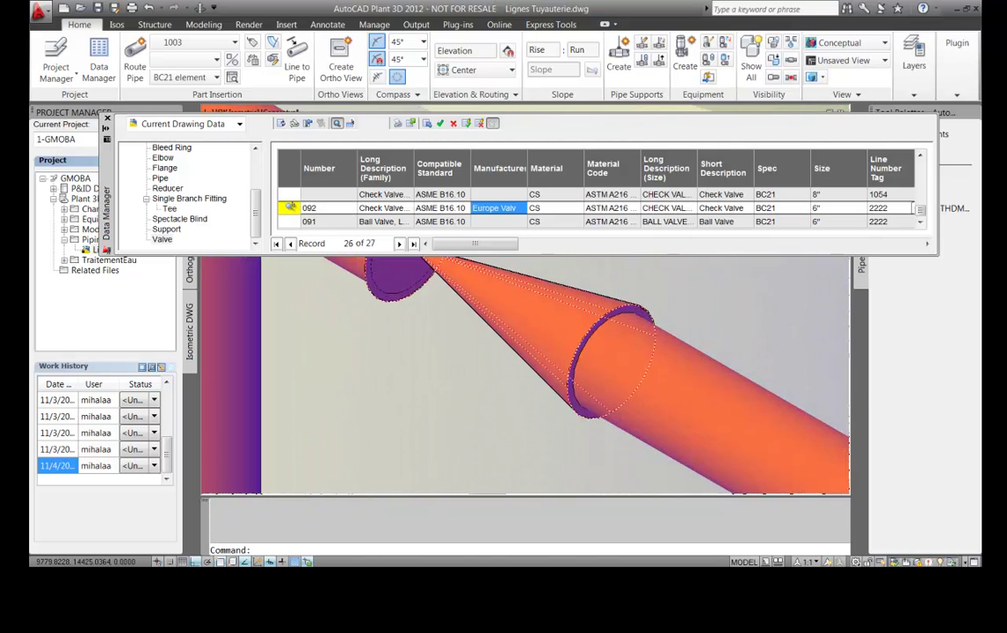
pyautogui.scroll(-3, 450, 403)
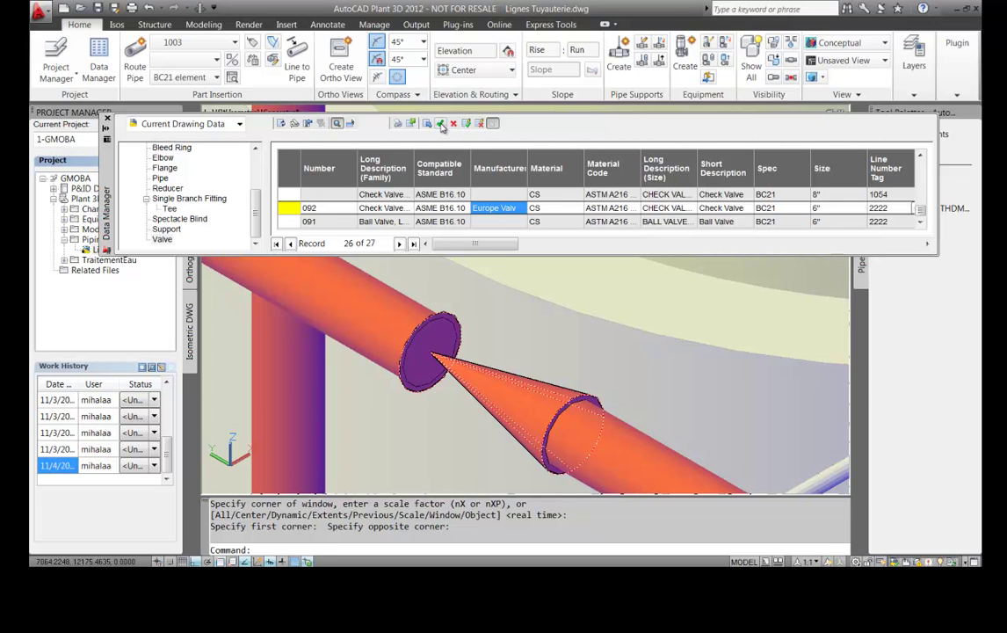
pyautogui.click(441, 124)
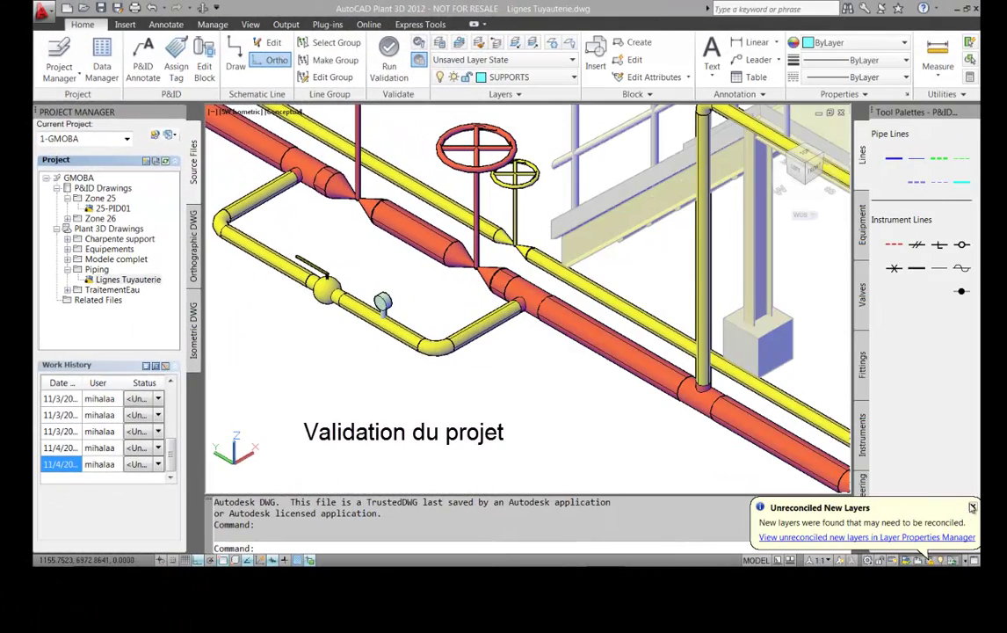
# - Dismiss the unreconciled layers notice and inspect the ball valve on the red line above the horizontal tank
pyautogui.click(974, 507)
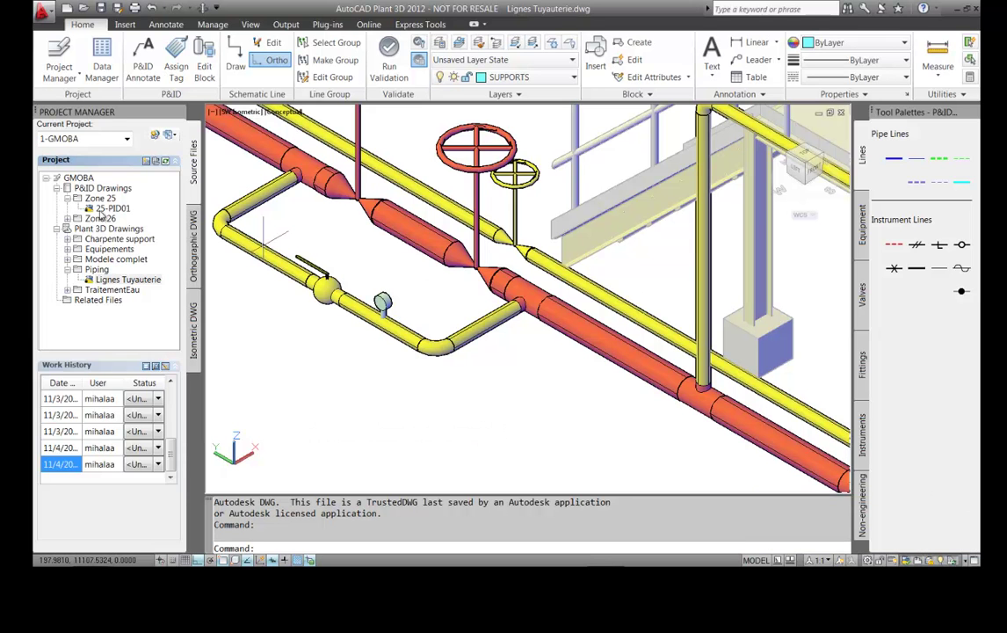
pyautogui.scroll(-5, 458, 301)
pyautogui.scroll(6, 458, 301)
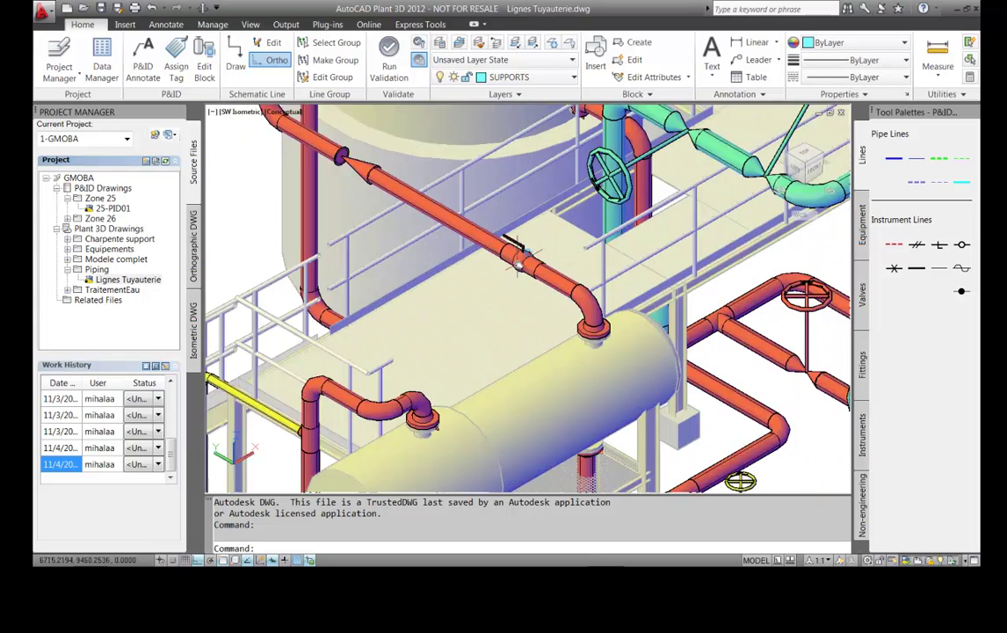
pyautogui.scroll(3, 519, 263)
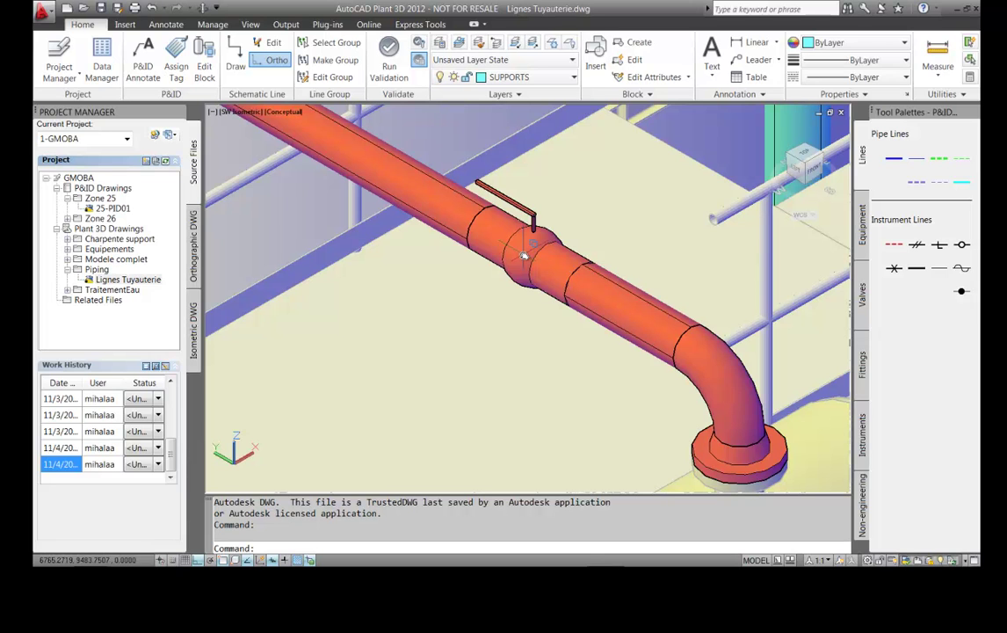
# - In the 25-PID01 drawing, change the tag number of hand valve GL-091 to 099 and save the drawing
pyautogui.click(107, 209)
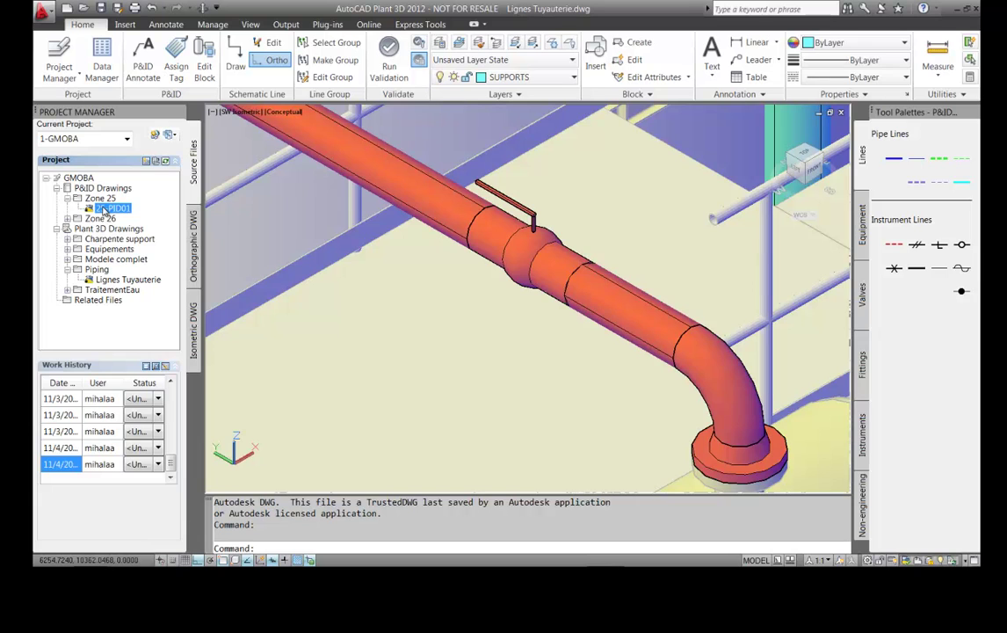
pyautogui.doubleClick(107, 208)
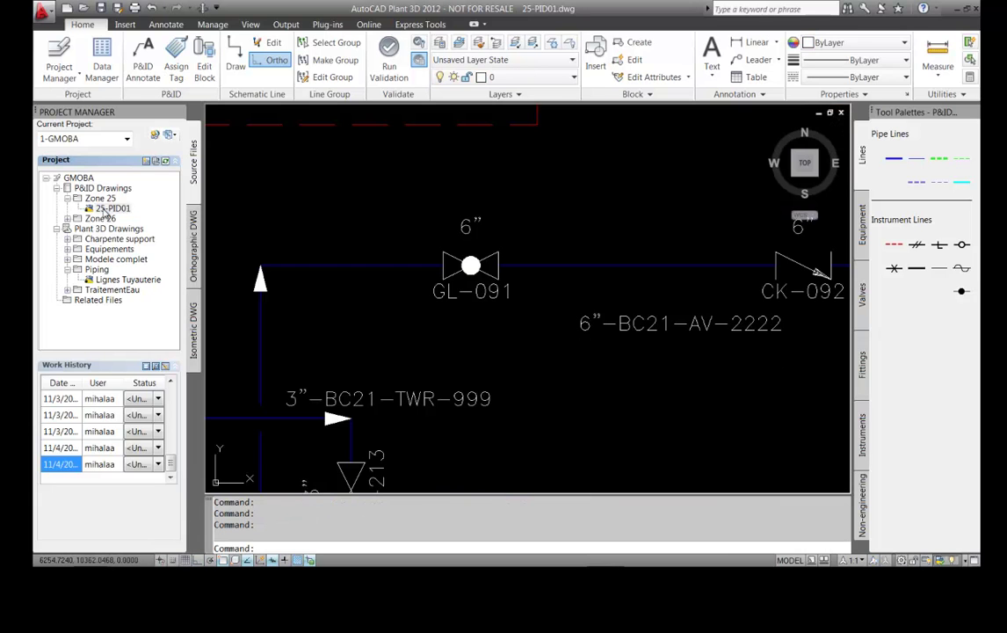
pyautogui.click(468, 267)
pyautogui.rightClick(468, 267)
pyautogui.click(508, 233)
pyautogui.press('Tab')
pyautogui.write('099')
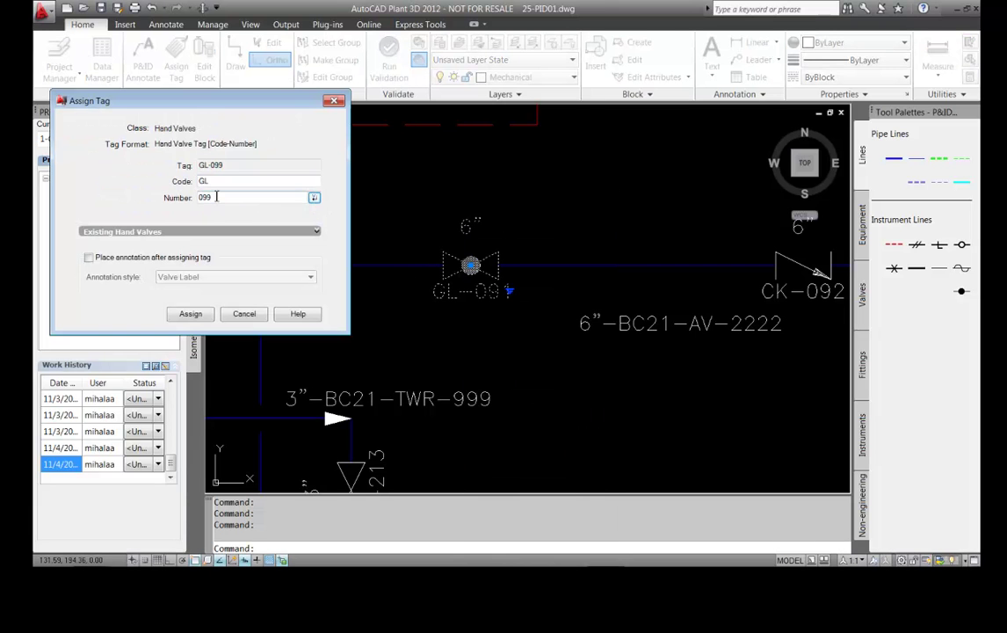
pyautogui.click(187, 313)
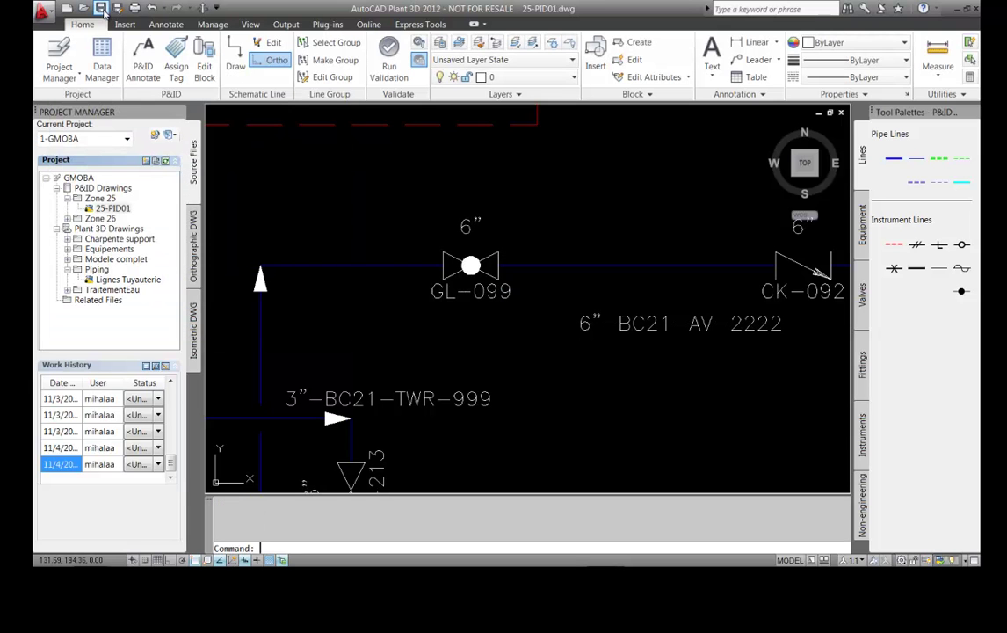
pyautogui.click(101, 9)
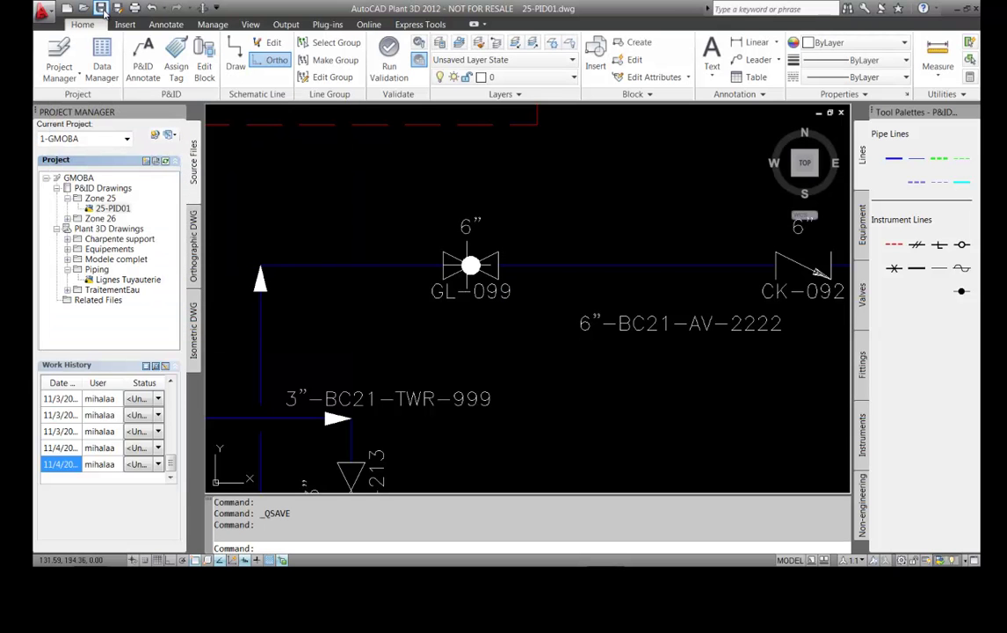
# - Review the GMOBA project's validation settings, including the check for tagged inline items in a 3D model but not in a P&ID drawing
pyautogui.click(88, 178)
pyautogui.rightClick(87, 177)
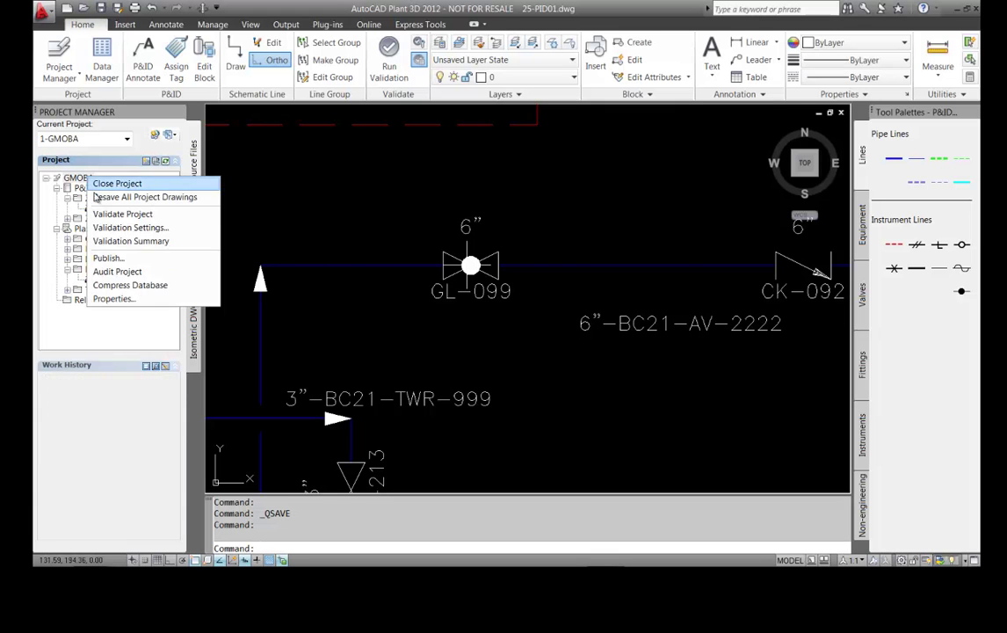
pyautogui.click(130, 228)
pyautogui.moveTo(453, 319); pyautogui.dragTo(823, 479)
pyautogui.scroll(3, 793, 281)
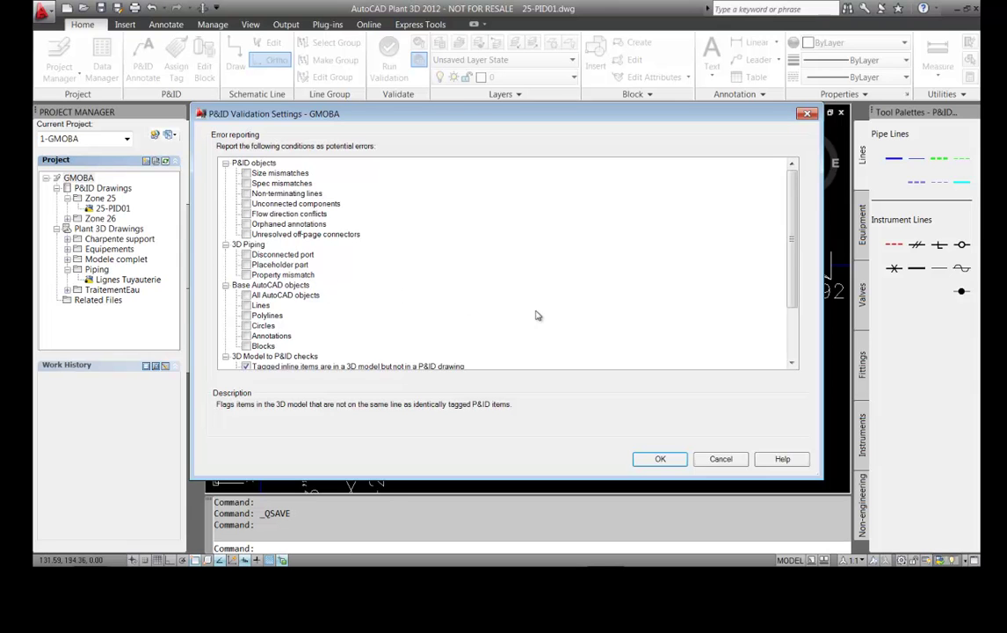
pyautogui.scroll(-2, 798, 287)
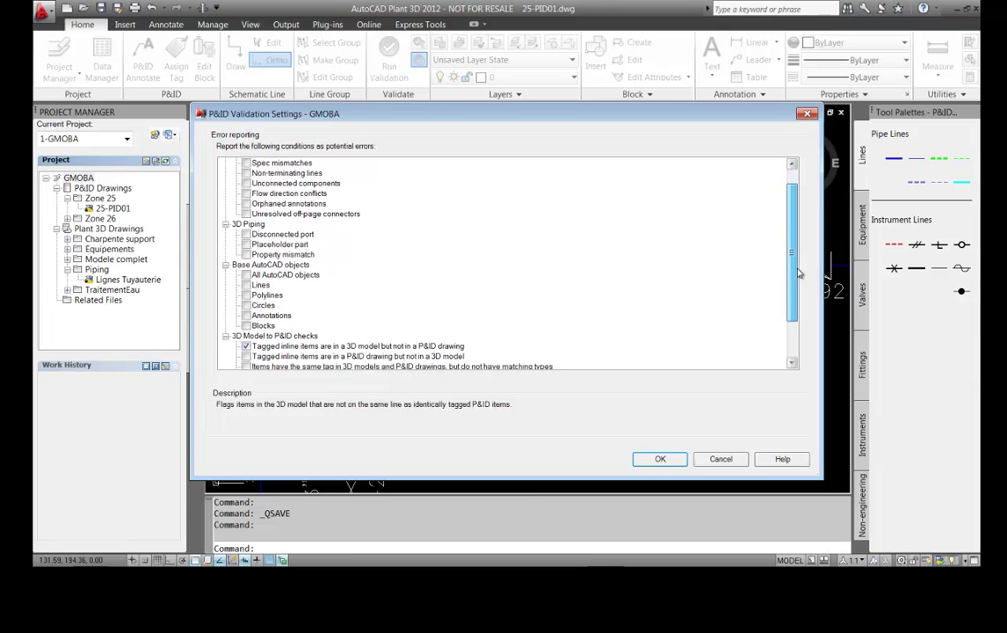
pyautogui.scroll(-1, 800, 290)
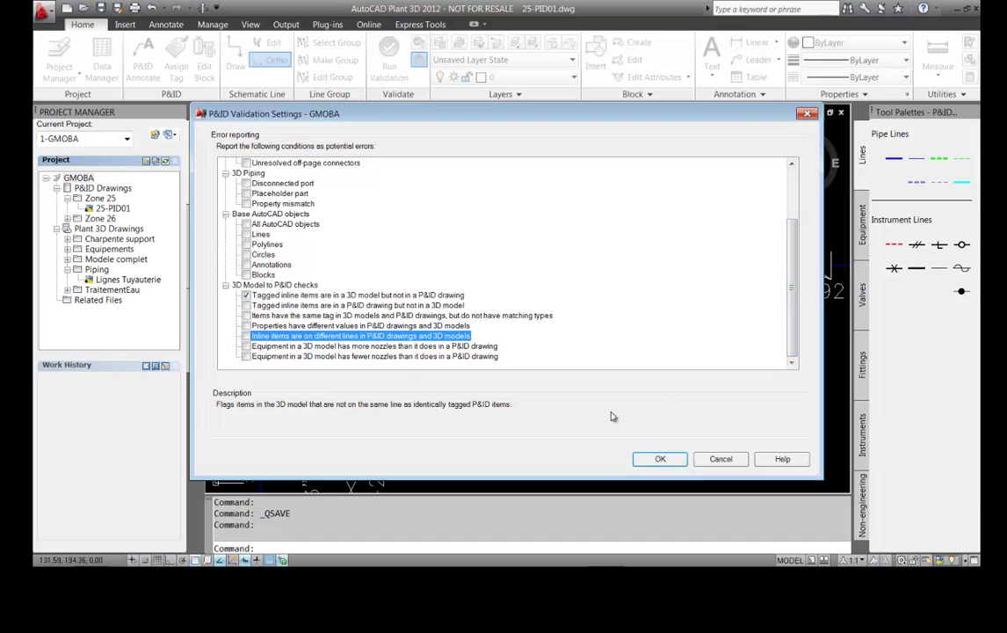
pyautogui.click(320, 294)
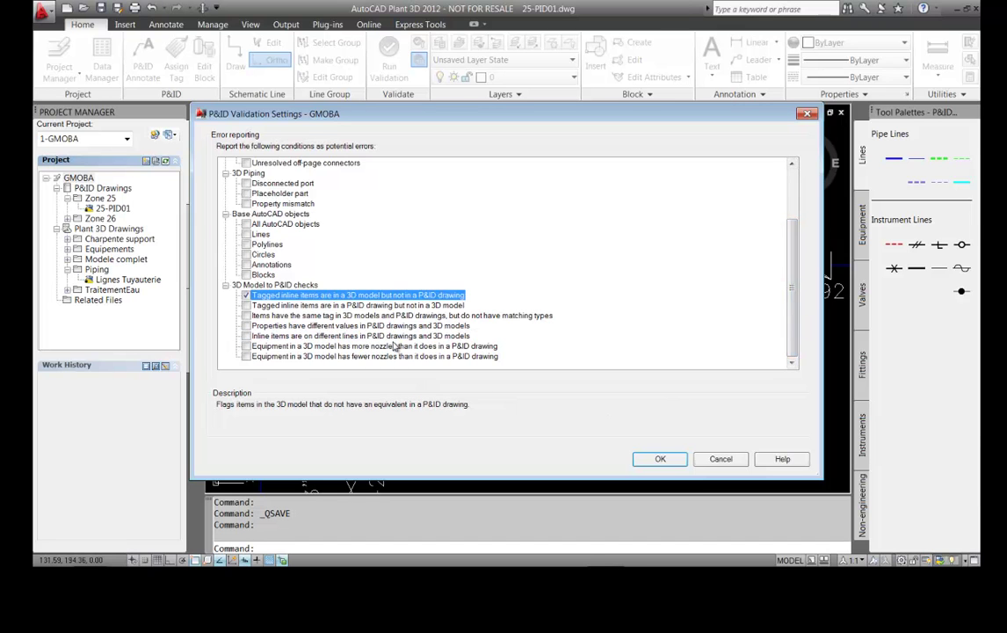
pyautogui.click(660, 459)
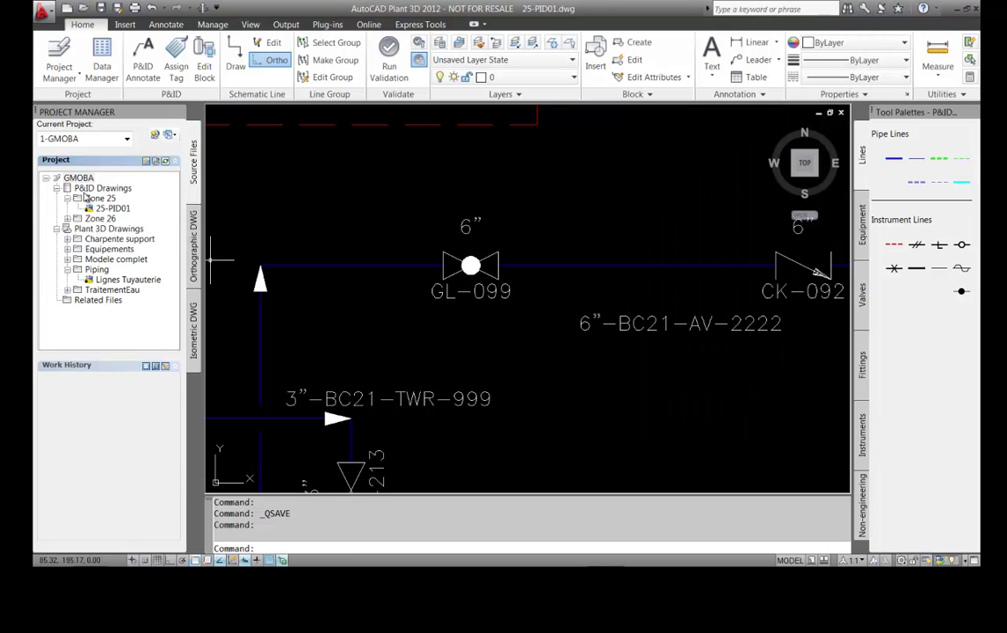
# - Run validation on the whole GMOBA project
pyautogui.rightClick(86, 178)
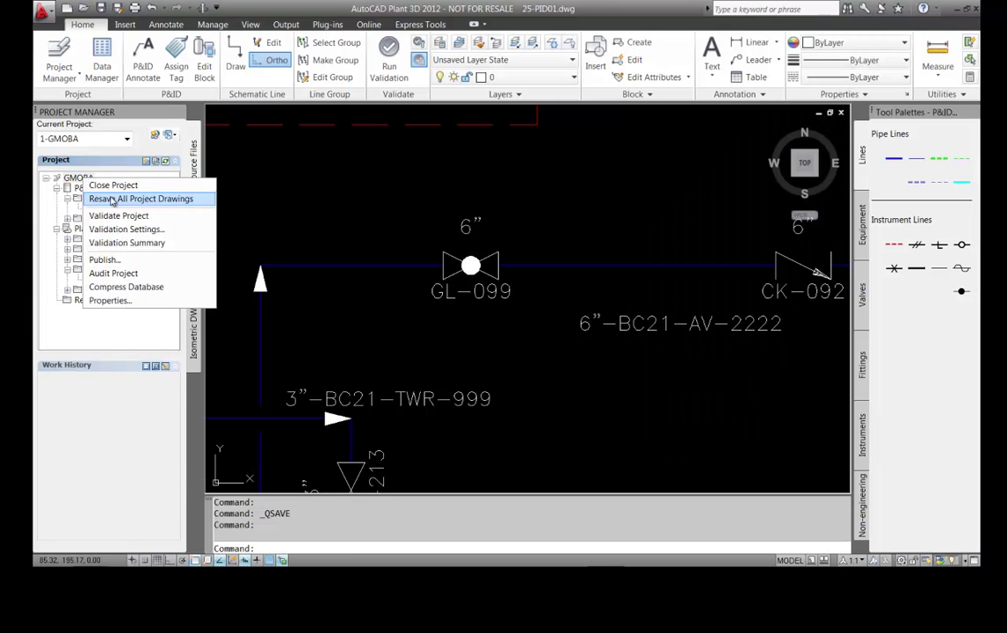
pyautogui.click(195, 221)
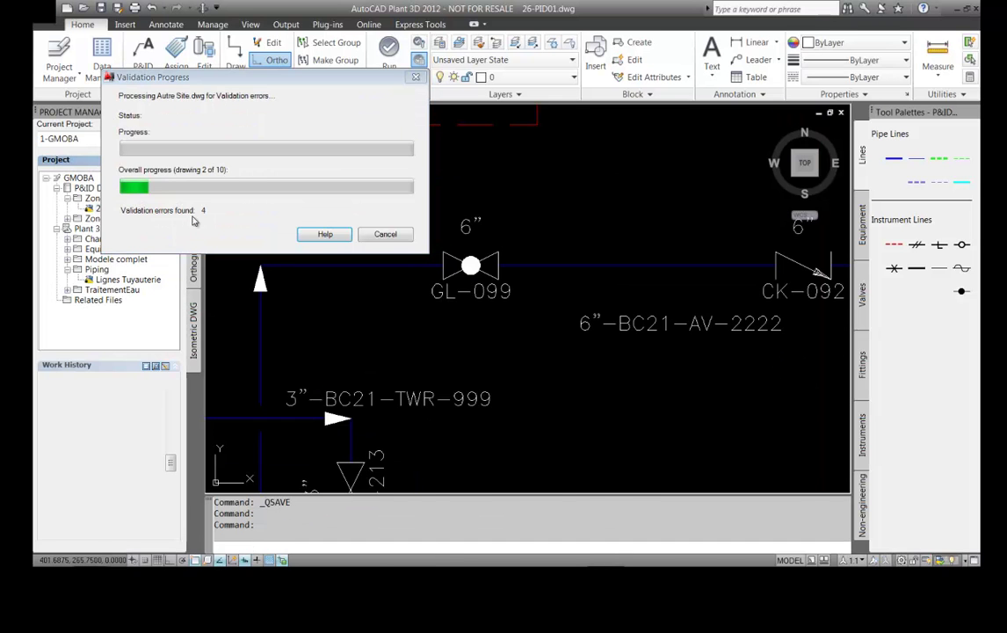
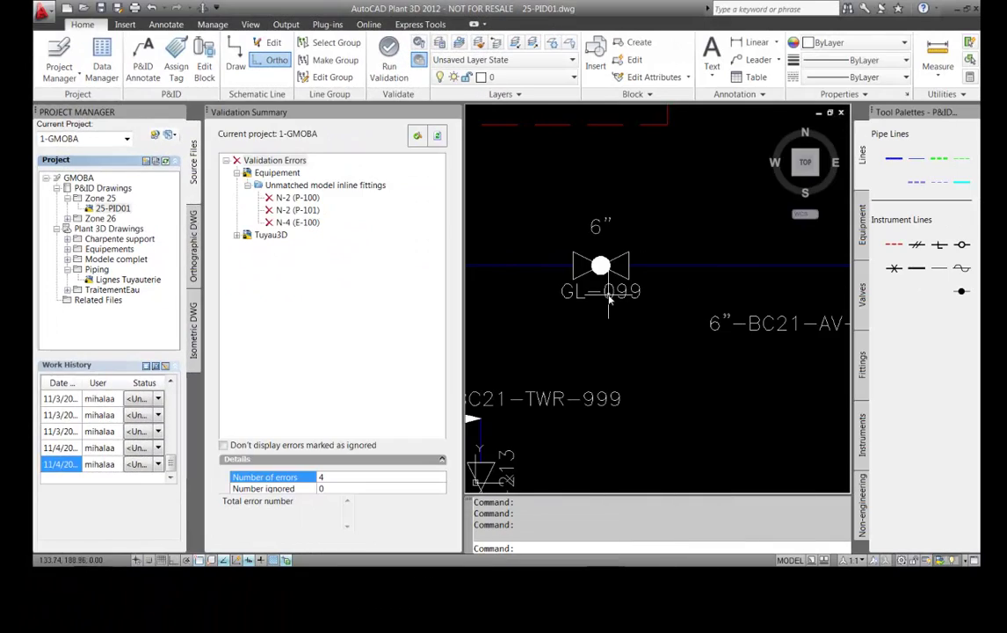
# - Locate the unmatched GL-091 valve error listed under Tuyau3D in the 3D model and set its error action to Ignore
pyautogui.click(248, 185)
pyautogui.click(237, 197)
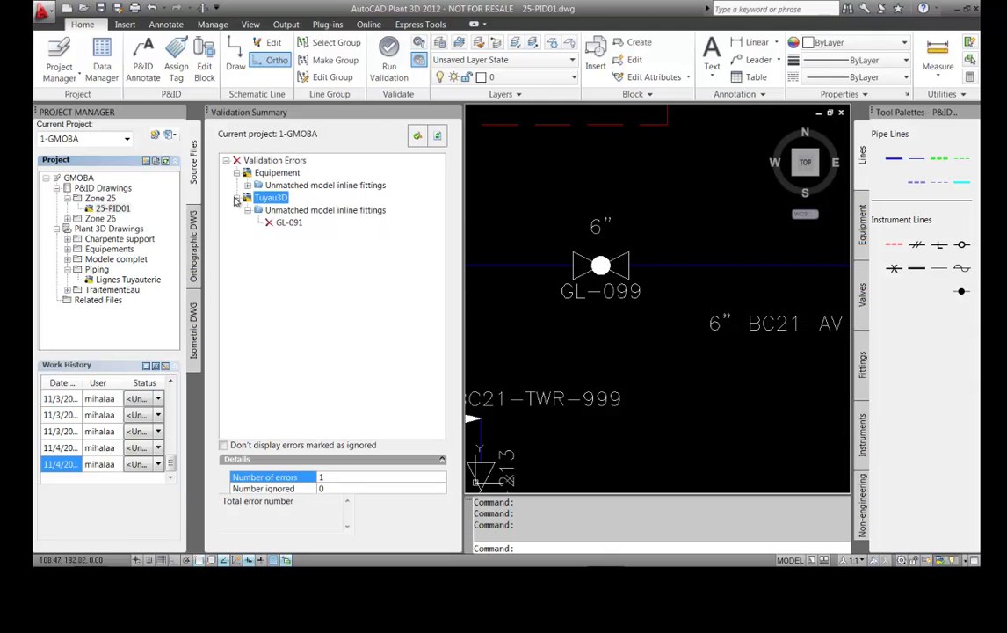
pyautogui.click(289, 223)
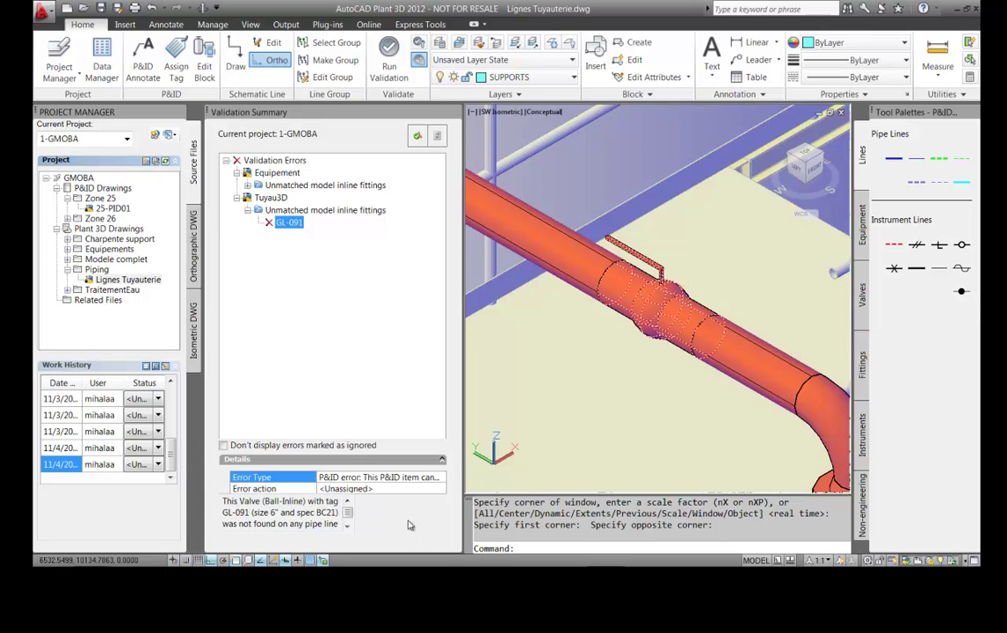
pyautogui.click(378, 489)
pyautogui.click(439, 491)
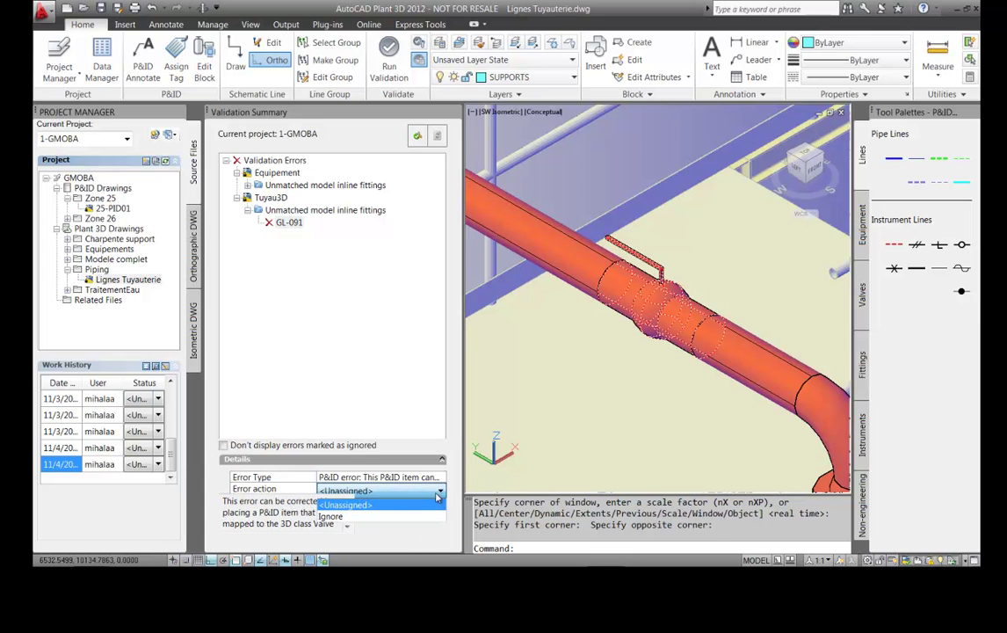
pyautogui.click(332, 515)
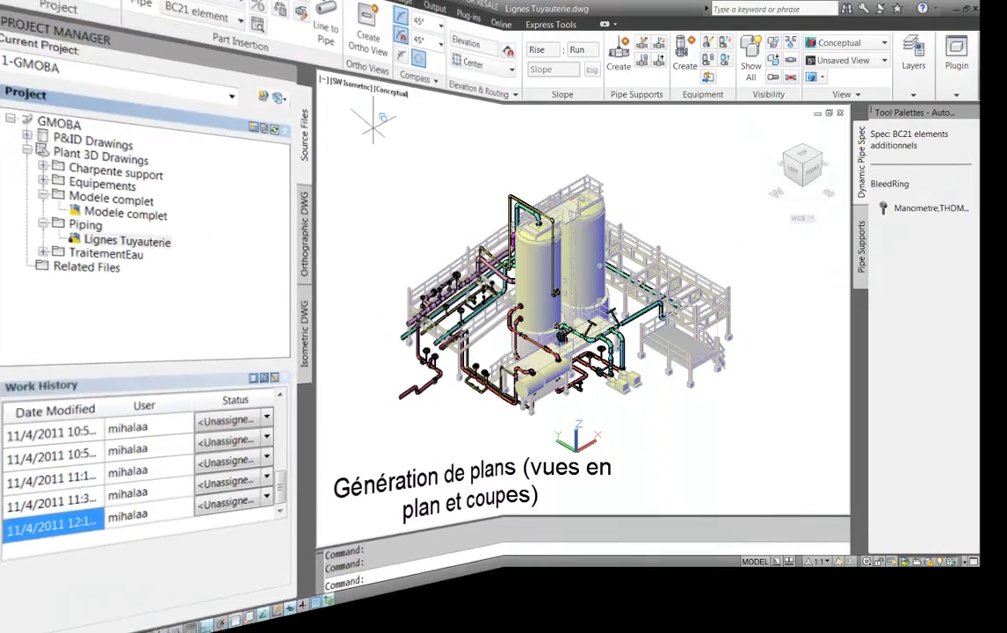
# - Create an orthographic view of the model in the Vue en plan drawing, placing its viewport beside the title block
pyautogui.click(348, 74)
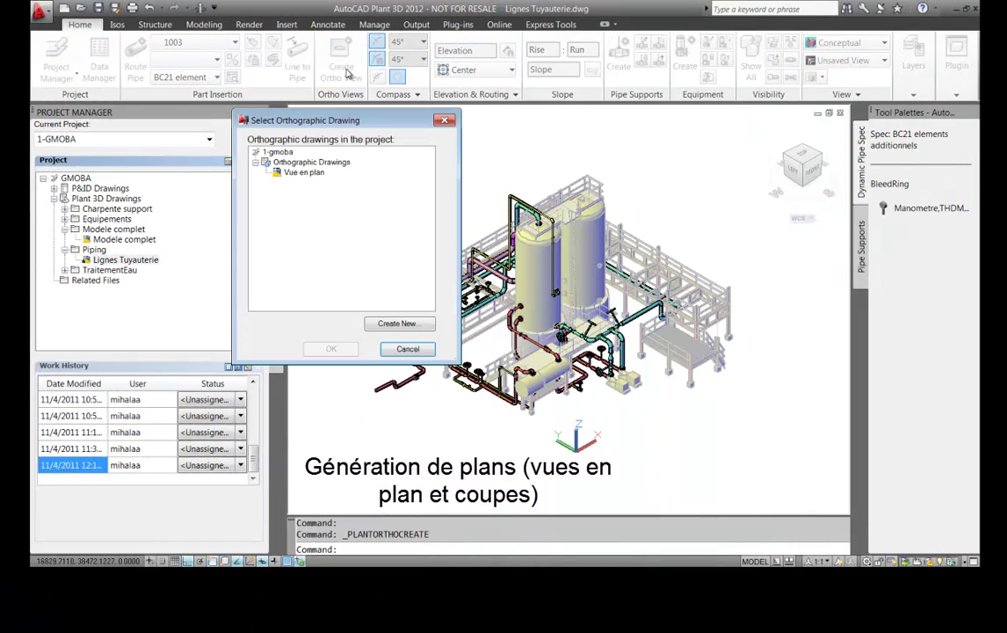
pyautogui.click(309, 174)
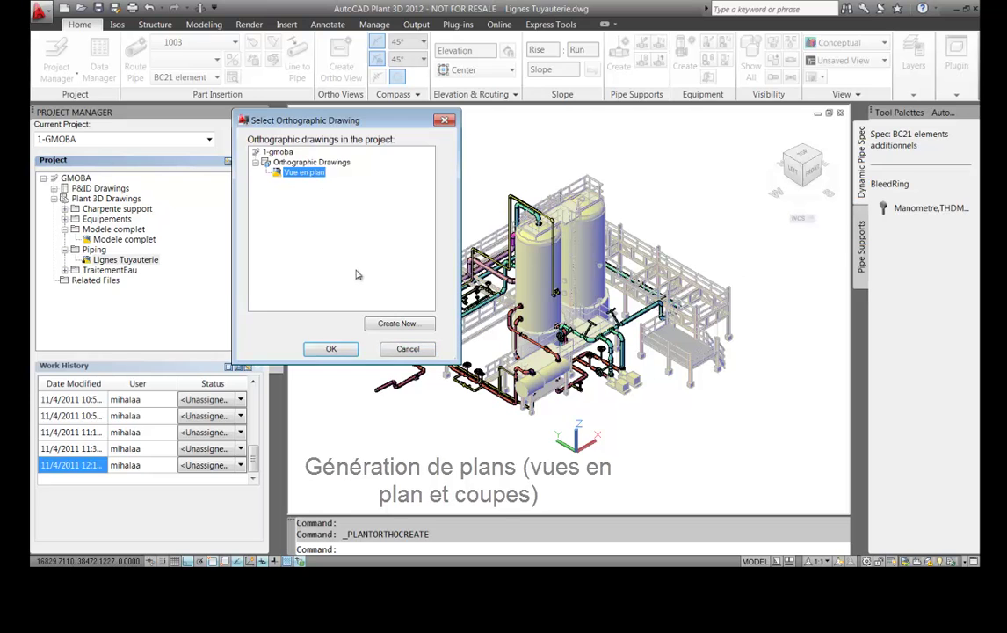
pyautogui.click(331, 349)
pyautogui.click(634, 63)
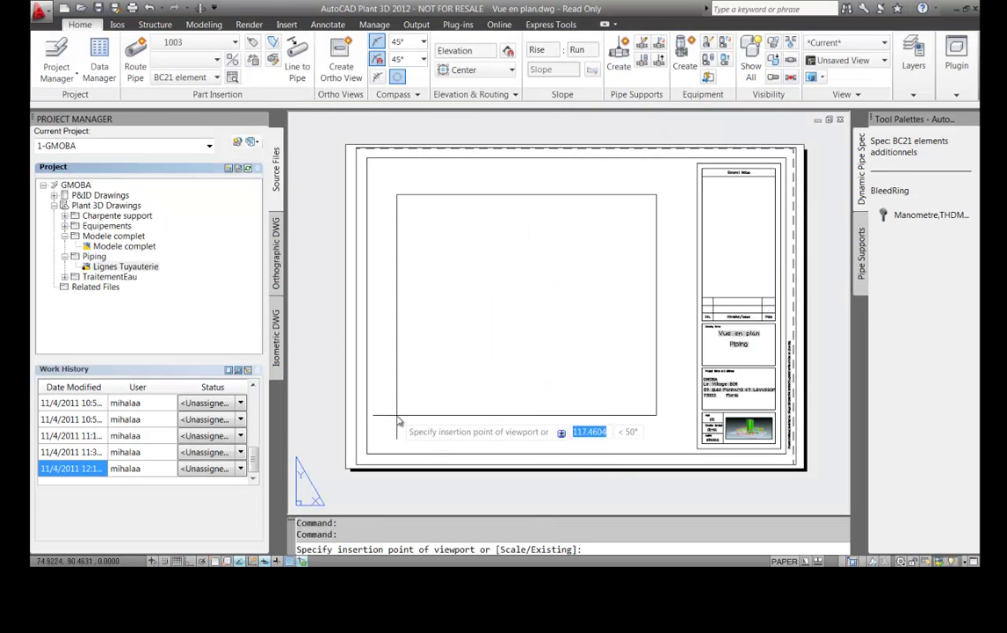
pyautogui.click(396, 410)
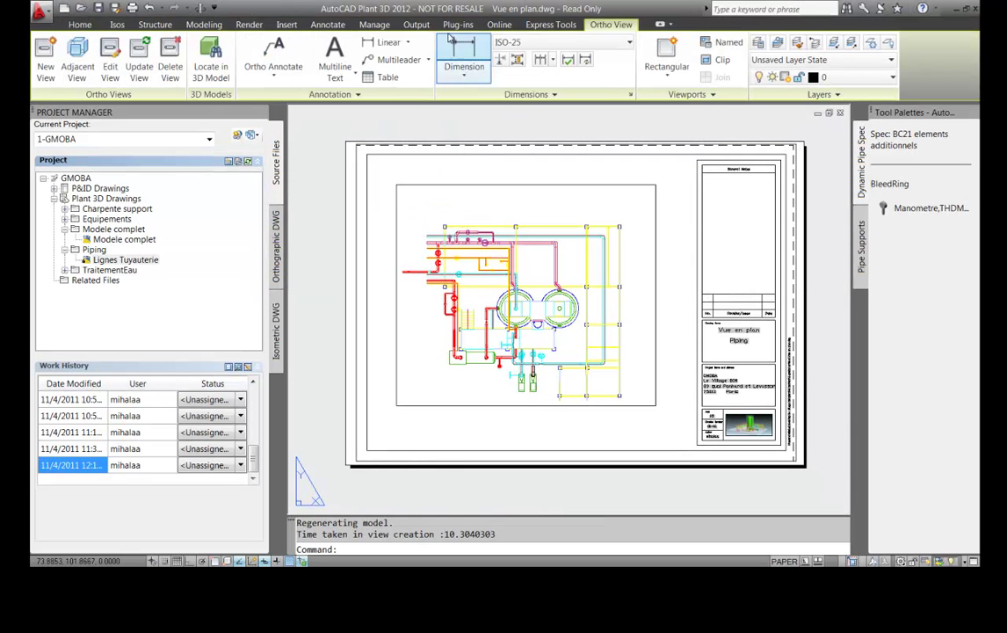
# - Add an aligned dimension between the lower yellow pipe and the red pipe that extends furthest left in the plan view
pyautogui.moveTo(446, 229); pyautogui.dragTo(471, 264, button='middle')
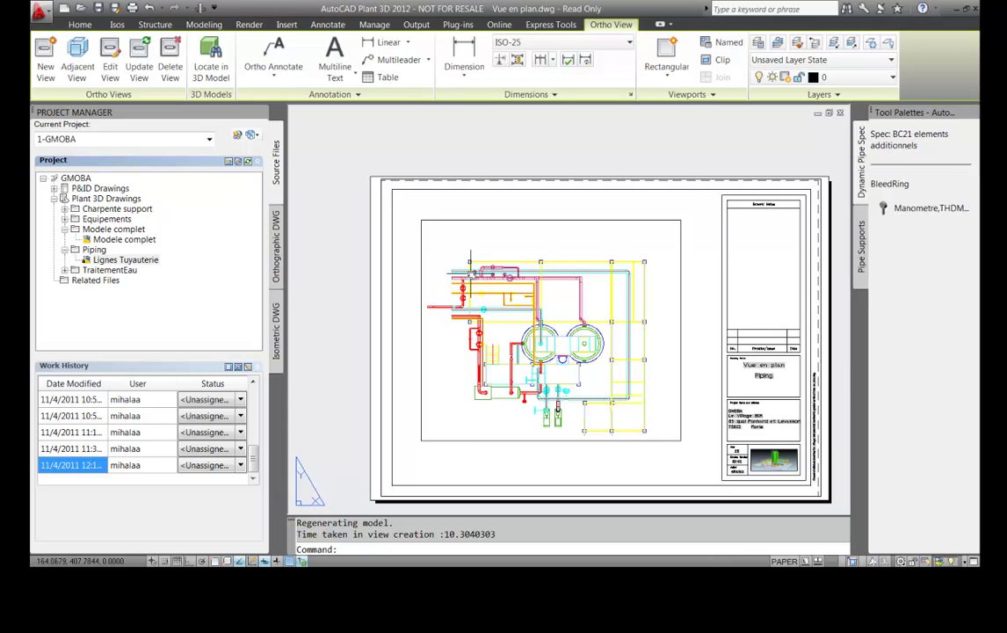
pyautogui.scroll(2, 589, 392)
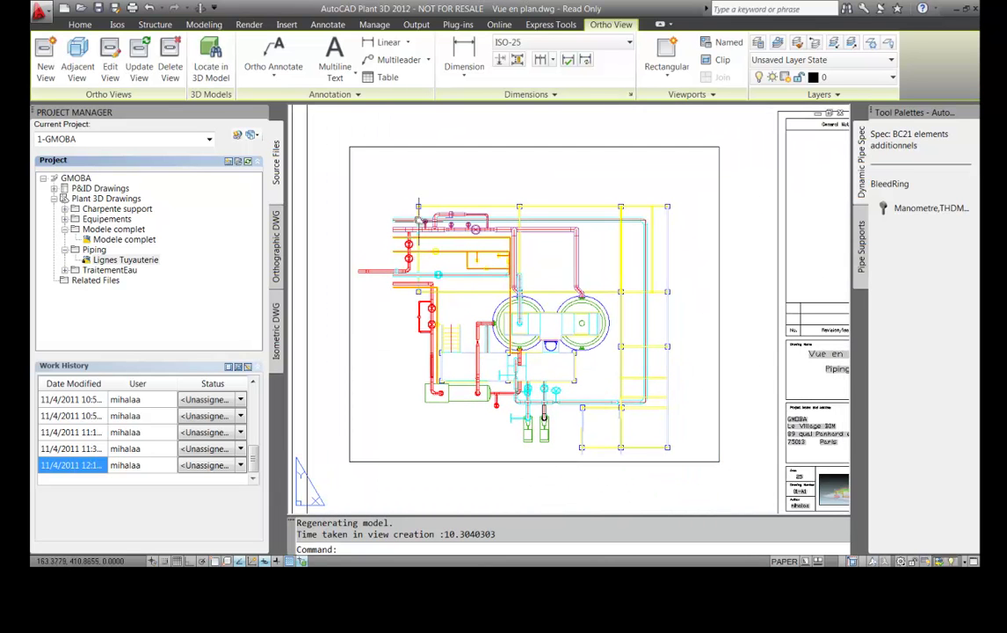
pyautogui.scroll(3, 420, 219)
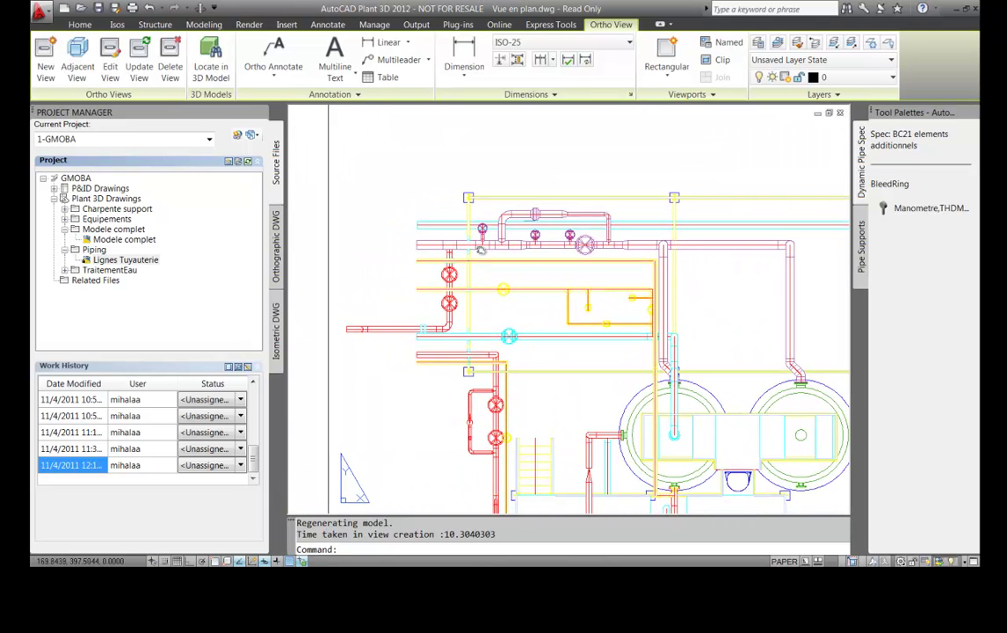
pyautogui.scroll(3, 339, 300)
pyautogui.click(464, 63)
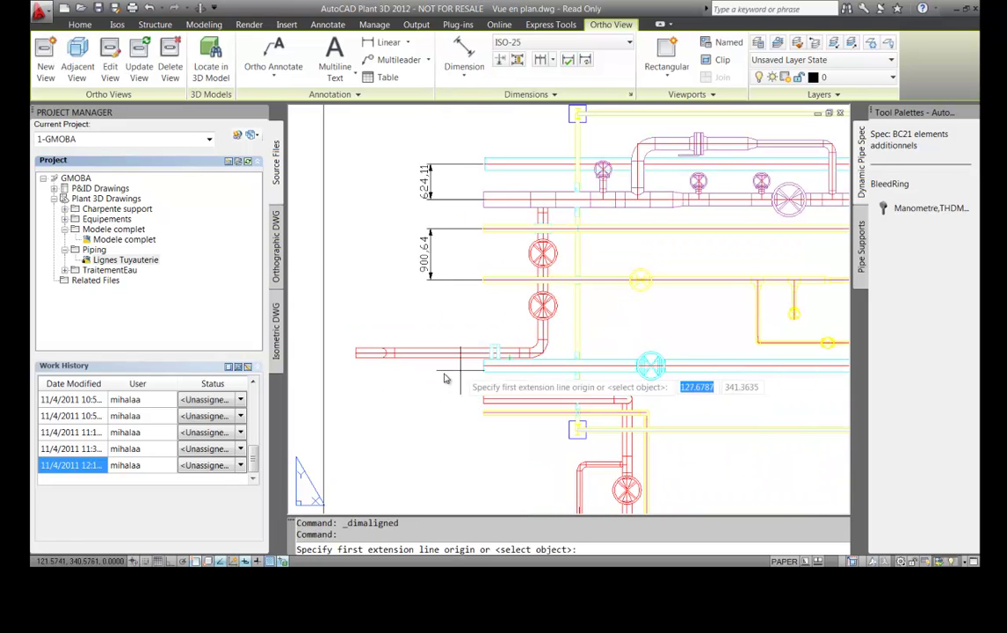
pyautogui.click(485, 282)
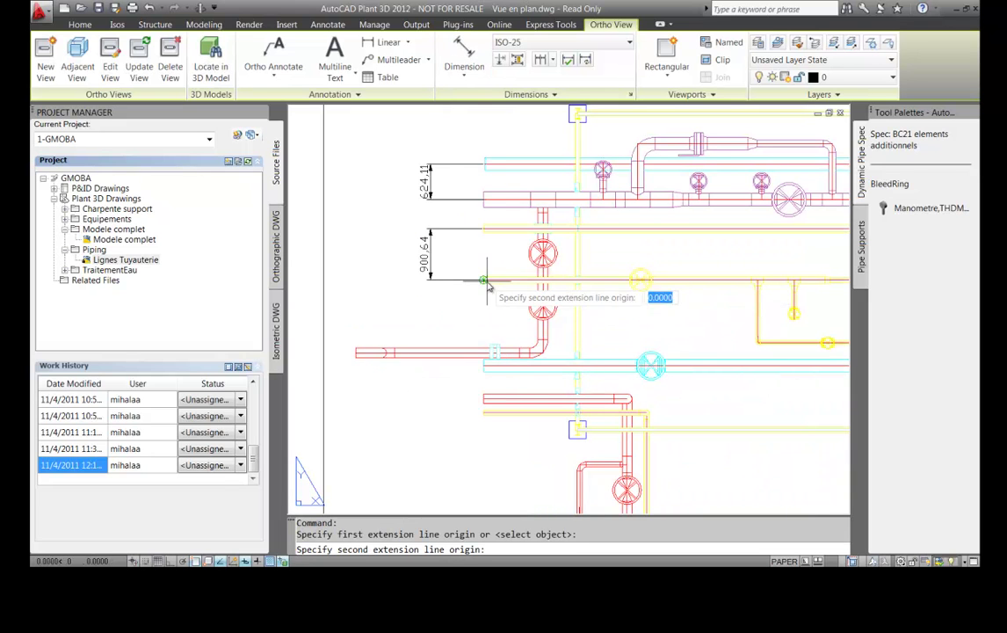
pyautogui.click(488, 349)
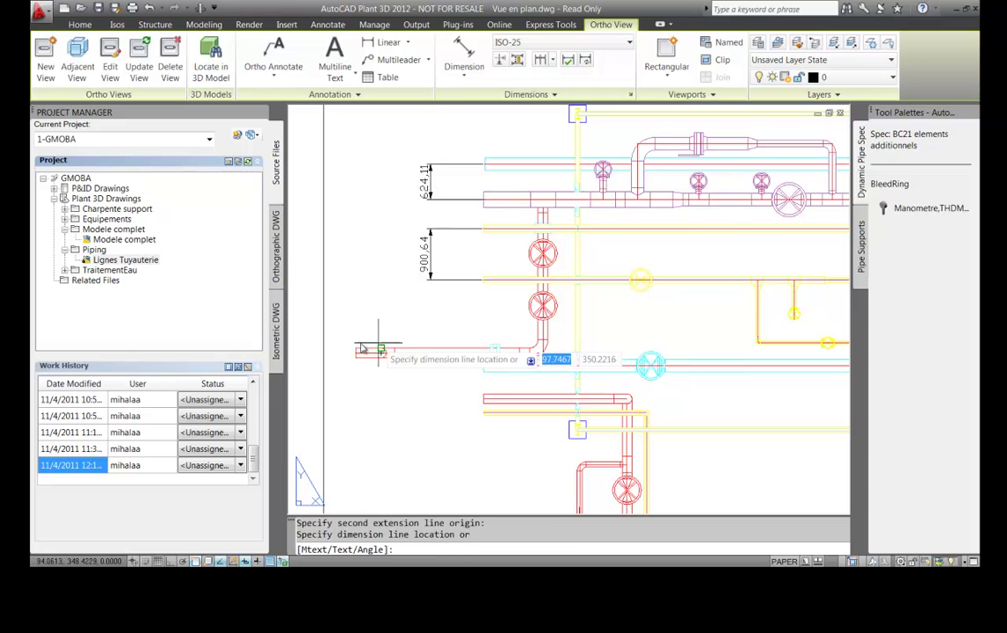
pyautogui.click(342, 357)
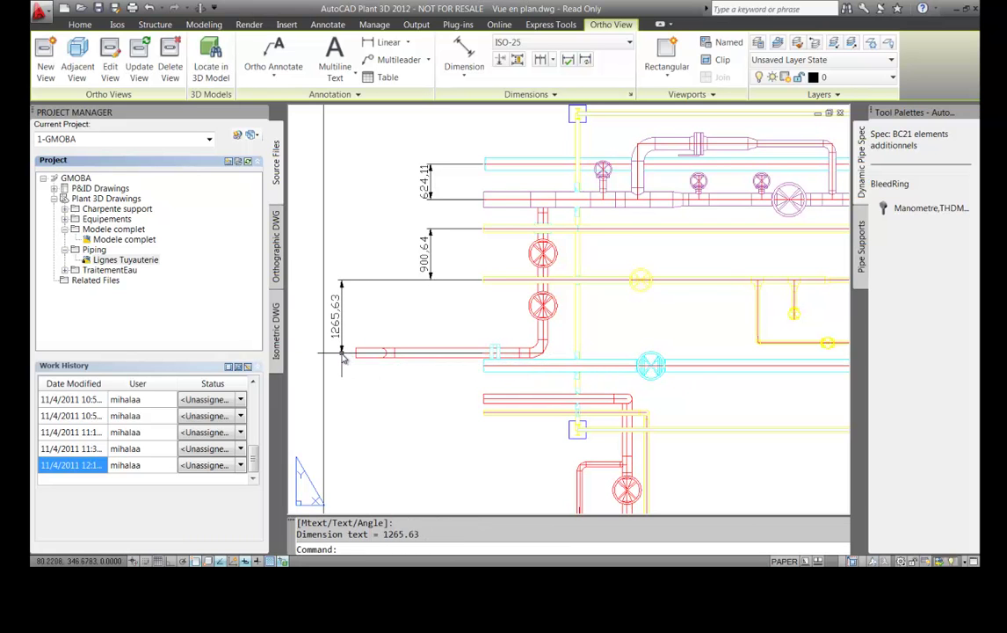
# - Annotate the upper cyan pipe with a Full Line Number Callout placed just above its left end
pyautogui.moveTo(363, 338); pyautogui.dragTo(378, 318, button='middle')
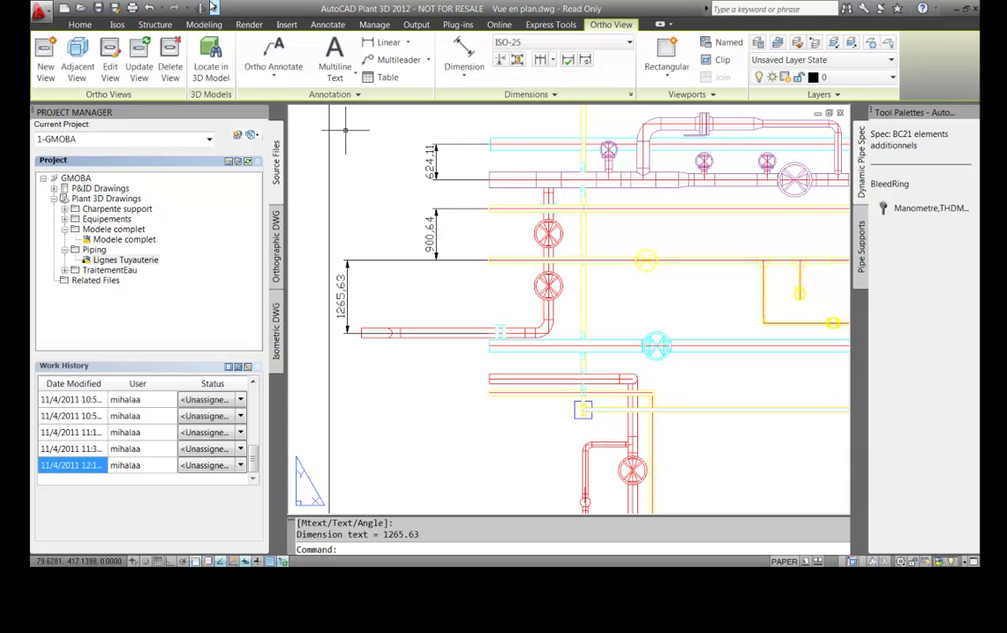
pyautogui.click(273, 51)
pyautogui.click(569, 261)
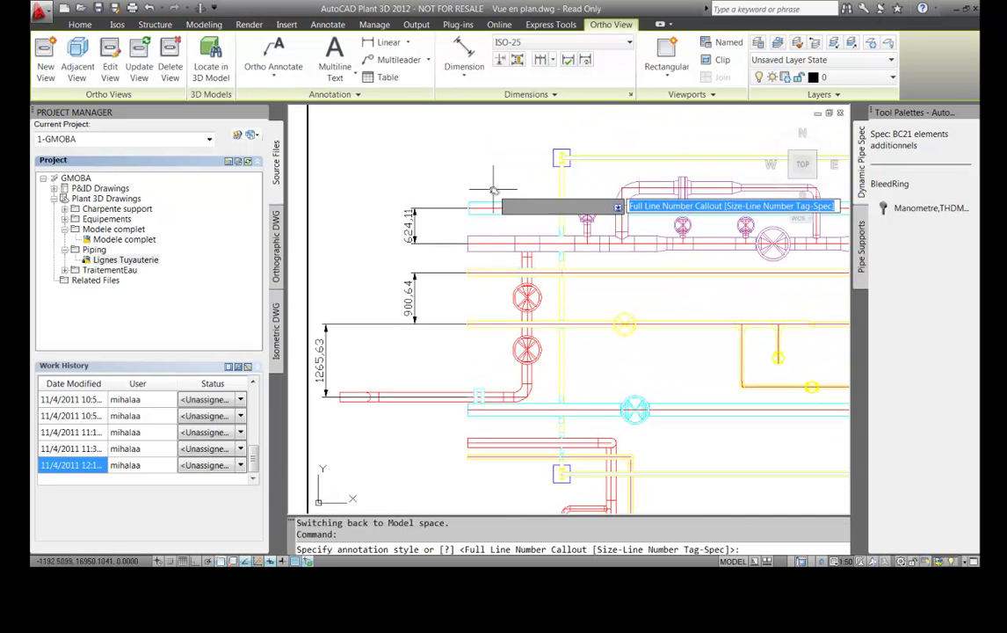
pyautogui.rightClick(489, 190)
pyautogui.click(492, 197)
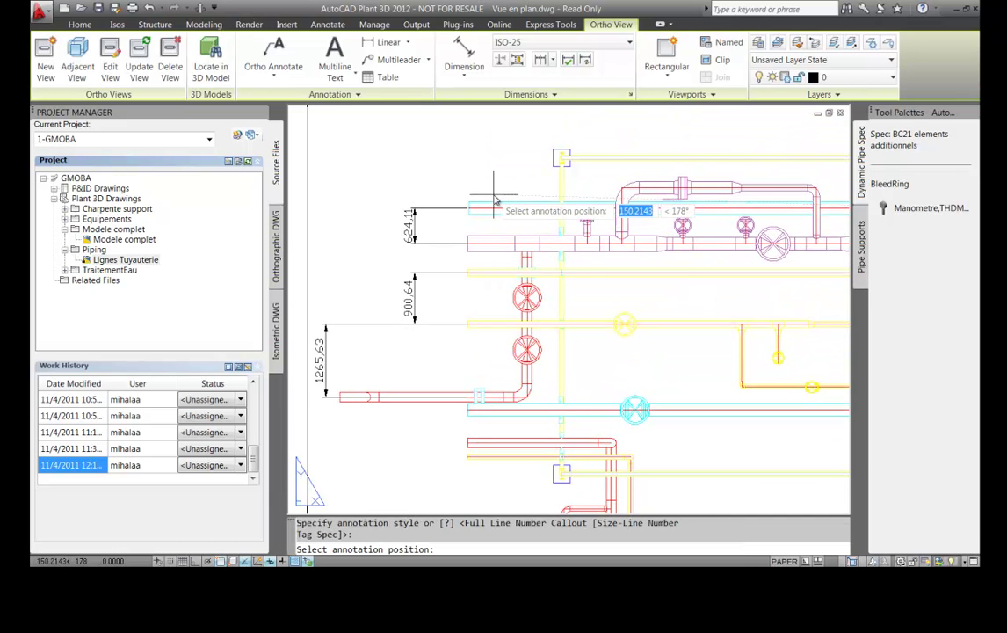
pyautogui.click(499, 196)
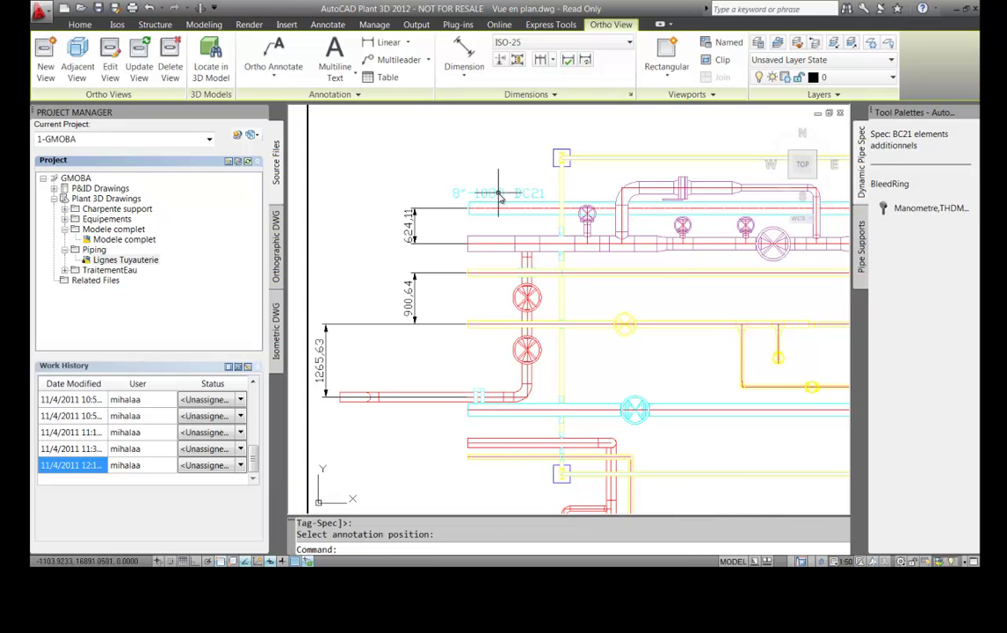
# - Annotate the lower yellow pipe with a Full Line Number Callout placed above it, right of the yellow valve
pyautogui.moveTo(505, 262); pyautogui.dragTo(510, 207, button='middle')
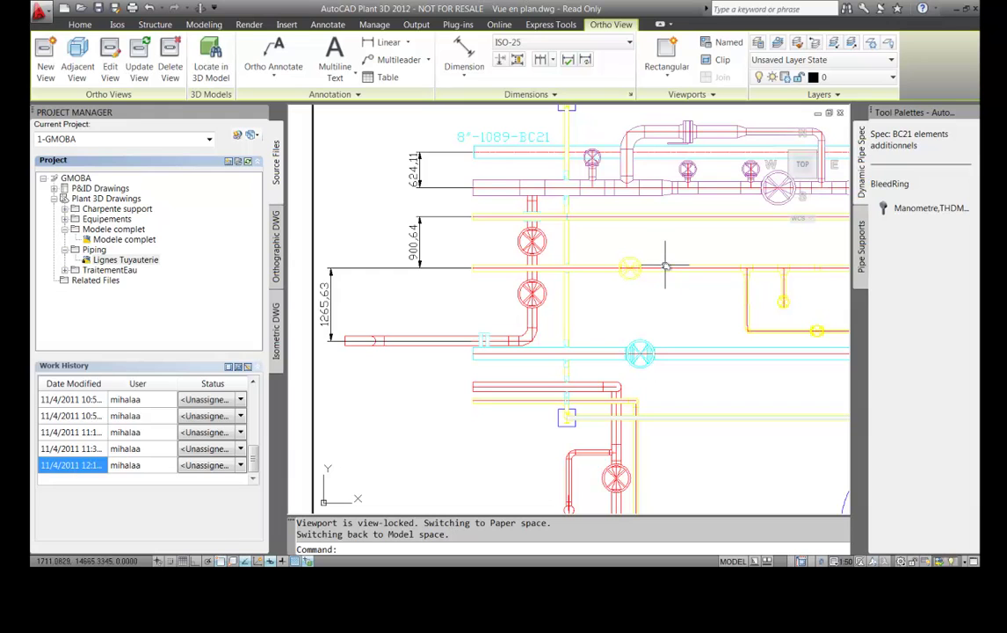
pyautogui.click(273, 54)
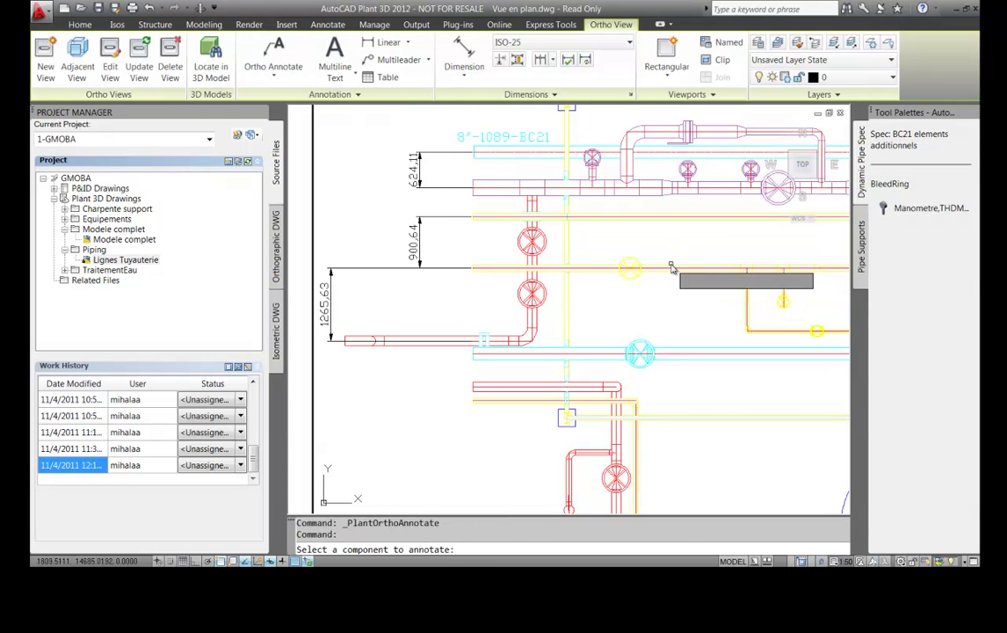
pyautogui.click(671, 267)
pyautogui.rightClick(672, 323)
pyautogui.click(694, 332)
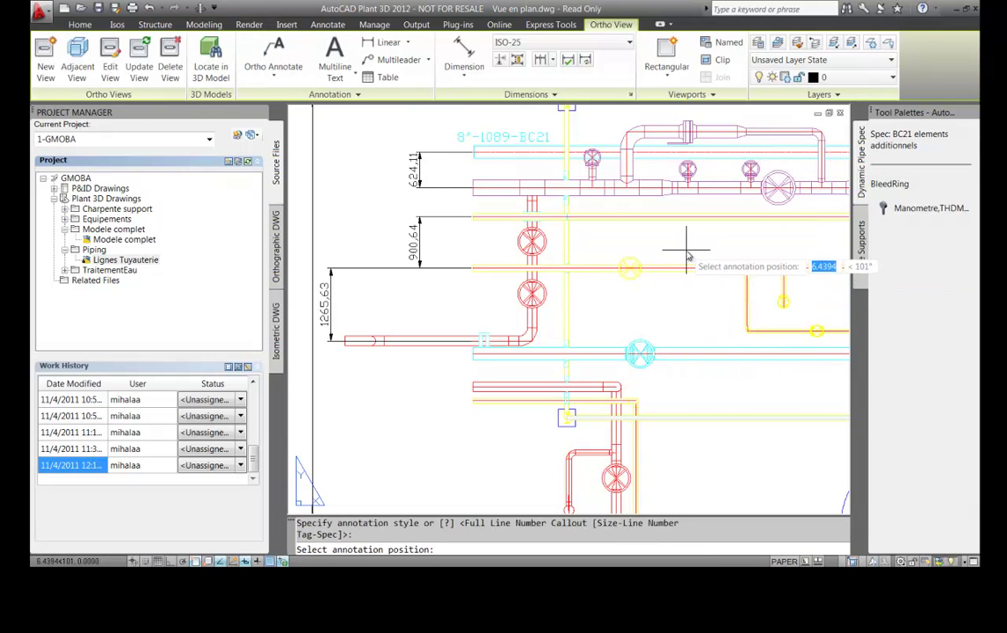
pyautogui.click(740, 258)
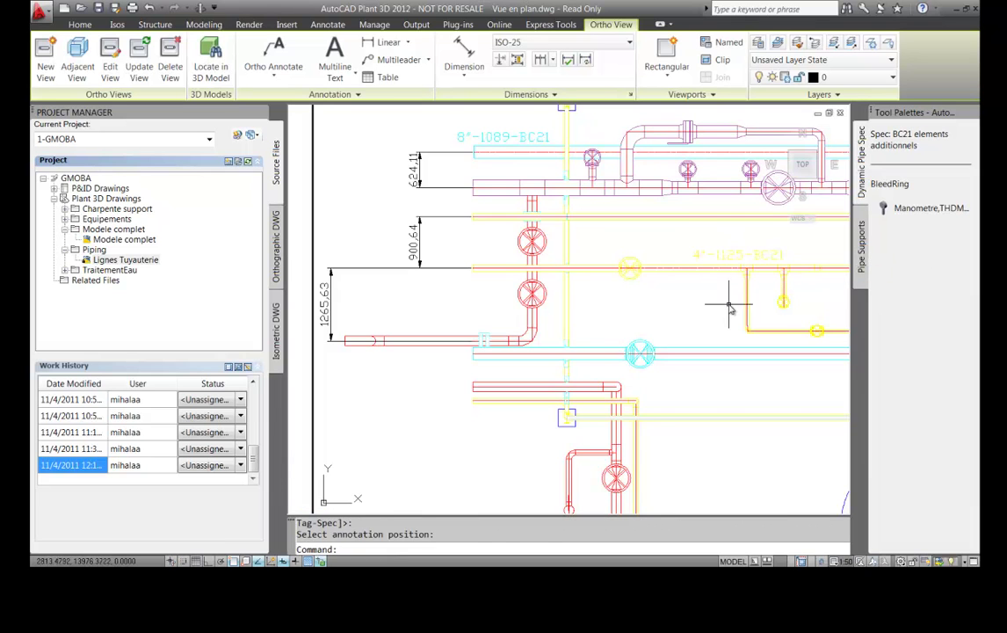
# - Annotate the red pipe at the left of the plan view with a Full Line Number Callout placed above it
pyautogui.moveTo(725, 300); pyautogui.dragTo(686, 286, button='middle')
pyautogui.moveTo(552, 325); pyautogui.dragTo(680, 310, button='middle')
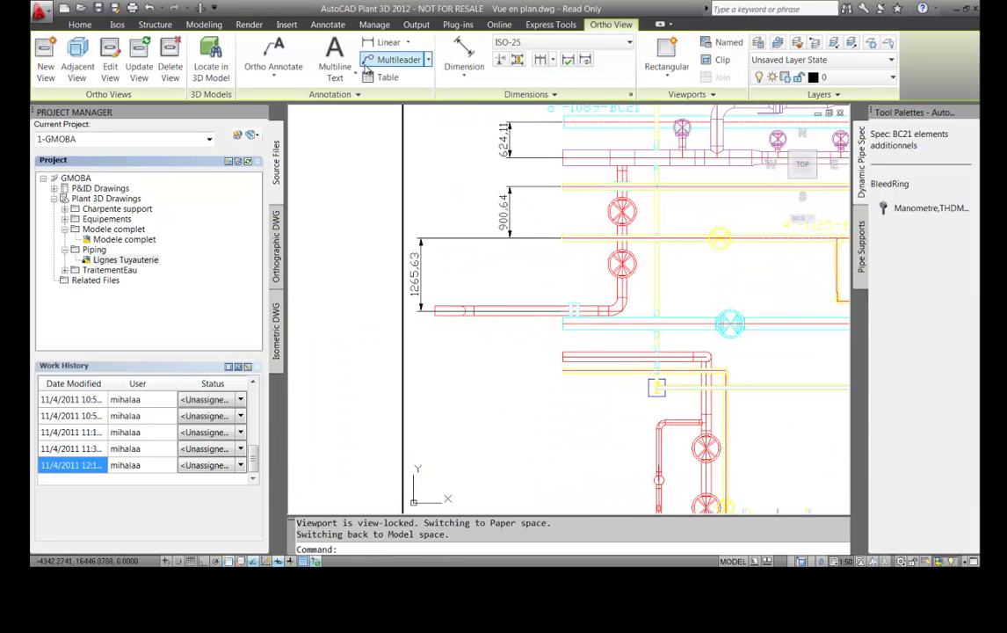
pyautogui.click(273, 57)
pyautogui.click(529, 309)
pyautogui.rightClick(576, 306)
pyautogui.click(590, 313)
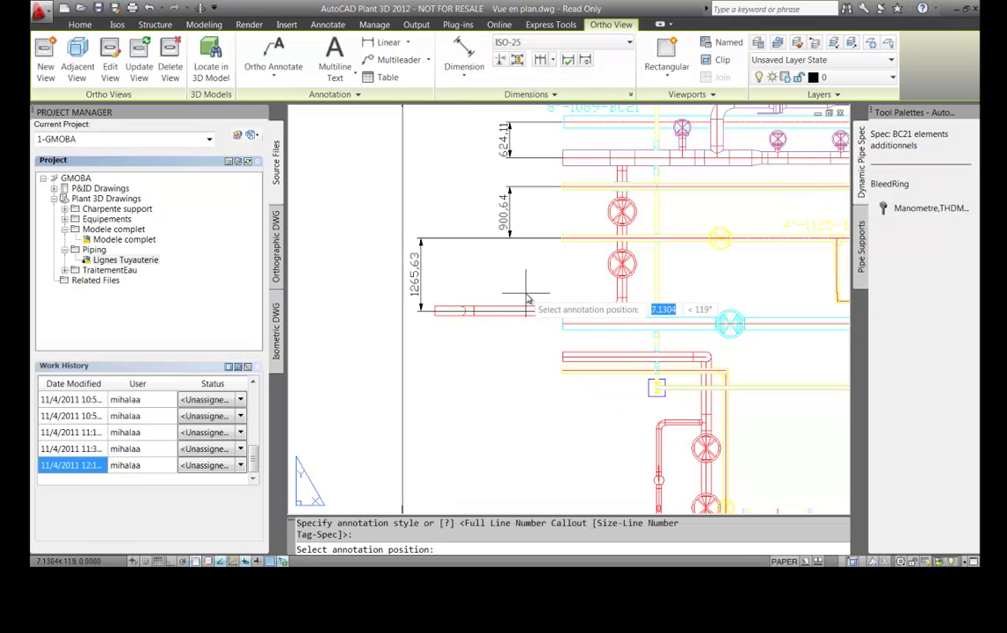
pyautogui.click(521, 288)
# - Examine the dimensions, line numbers and equipment tags across the Vue en plan sheet, and view the two sections on the Coupes sheet
pyautogui.moveTo(563, 361); pyautogui.dragTo(517, 327, button='middle')
pyautogui.scroll(-2, 517, 327)
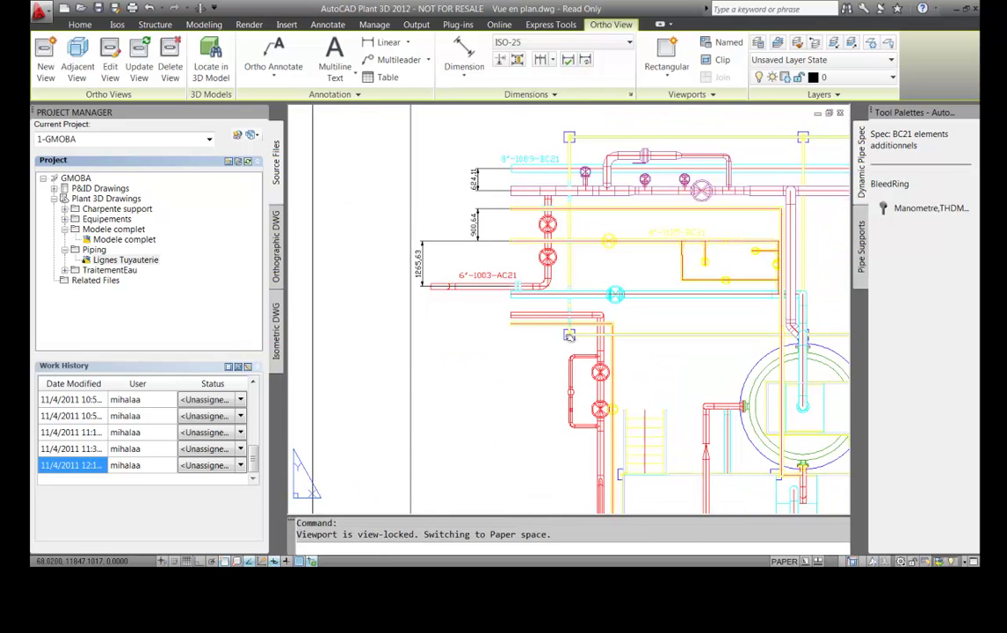
pyautogui.scroll(-2, 549, 270)
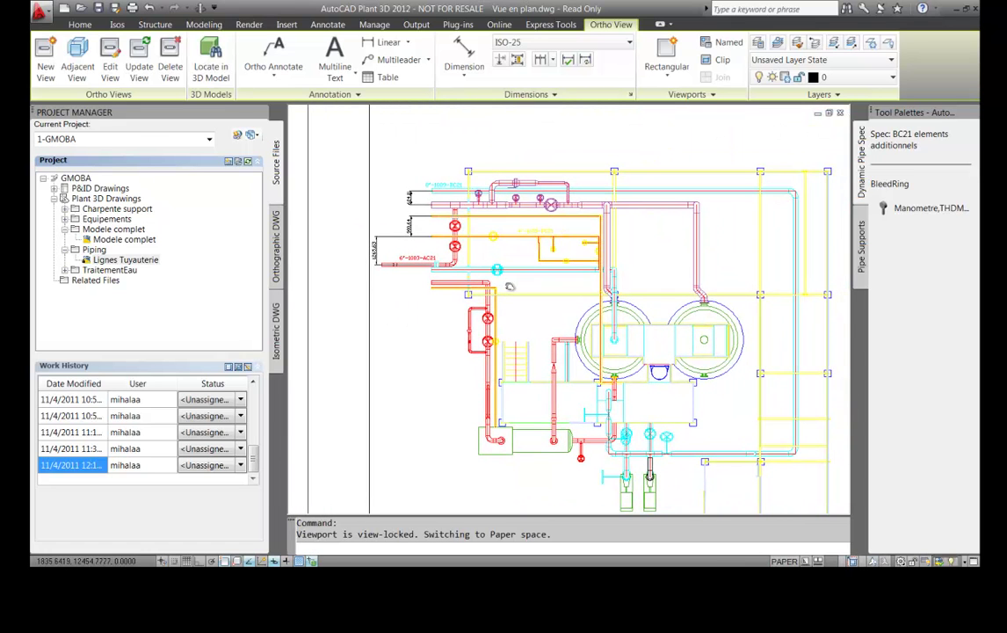
pyautogui.scroll(-1, 384, 290)
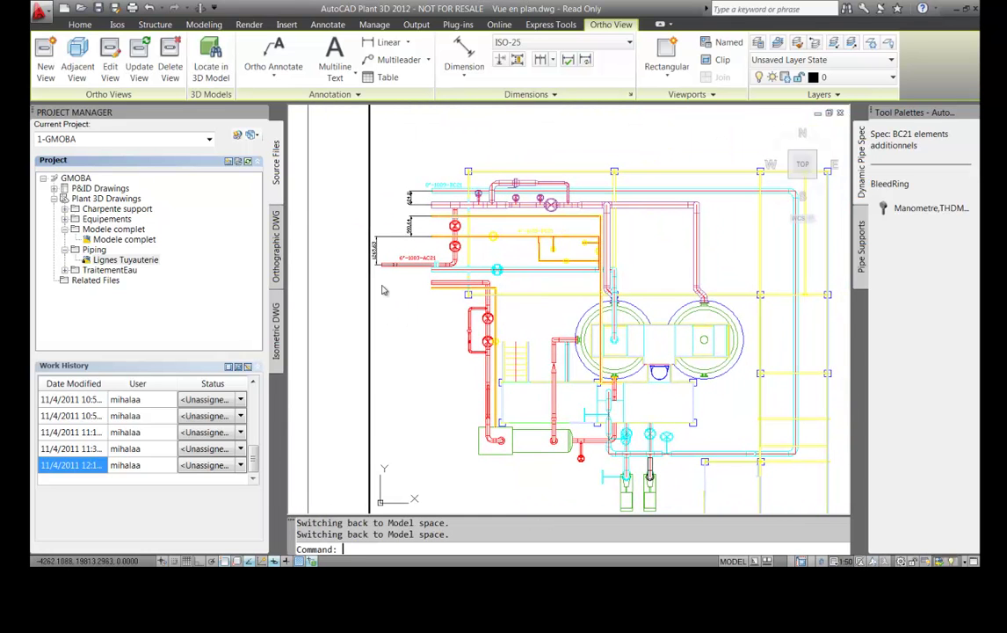
pyautogui.scroll(-2, 442, 332)
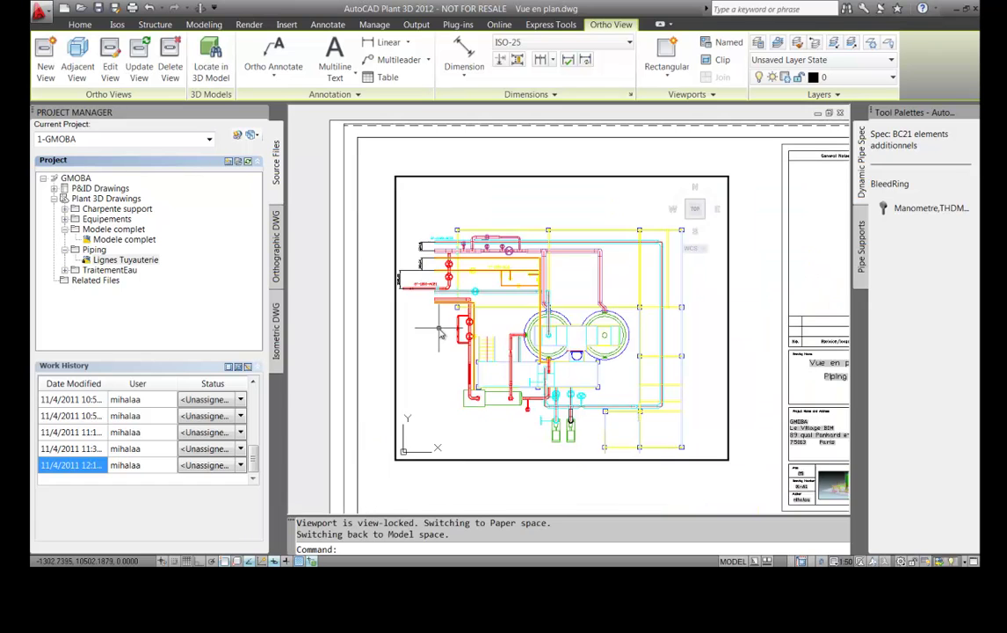
pyautogui.scroll(3, 441, 333)
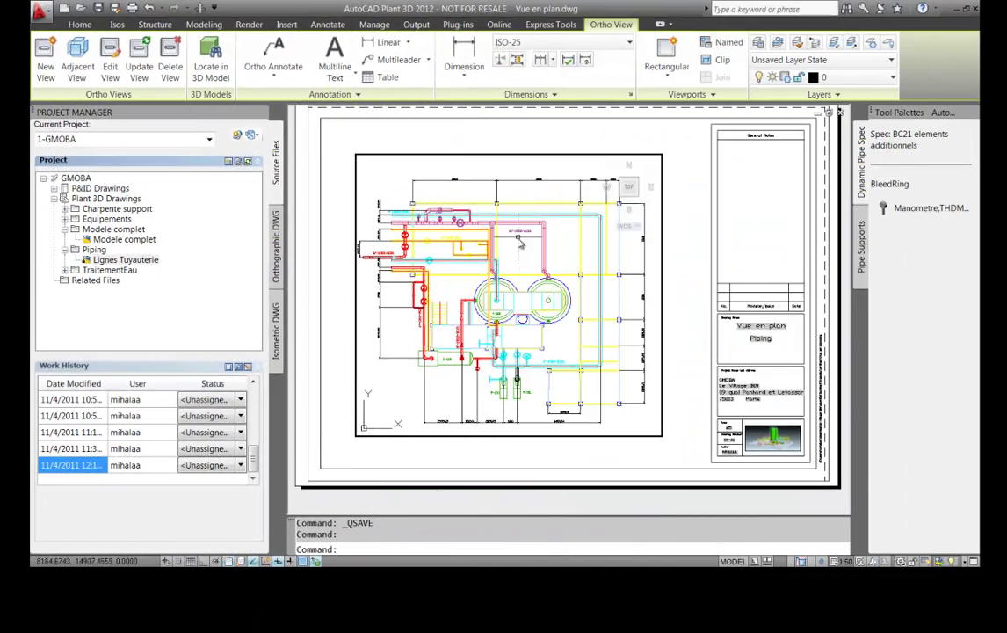
pyautogui.scroll(6, 408, 239)
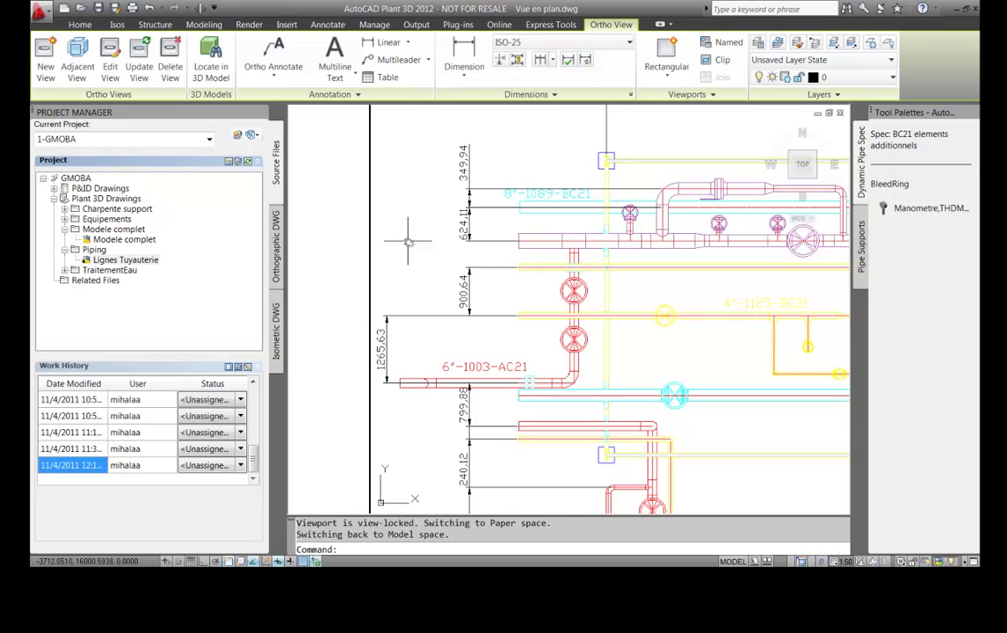
pyautogui.scroll(-3, 408, 239)
pyautogui.scroll(4, 592, 261)
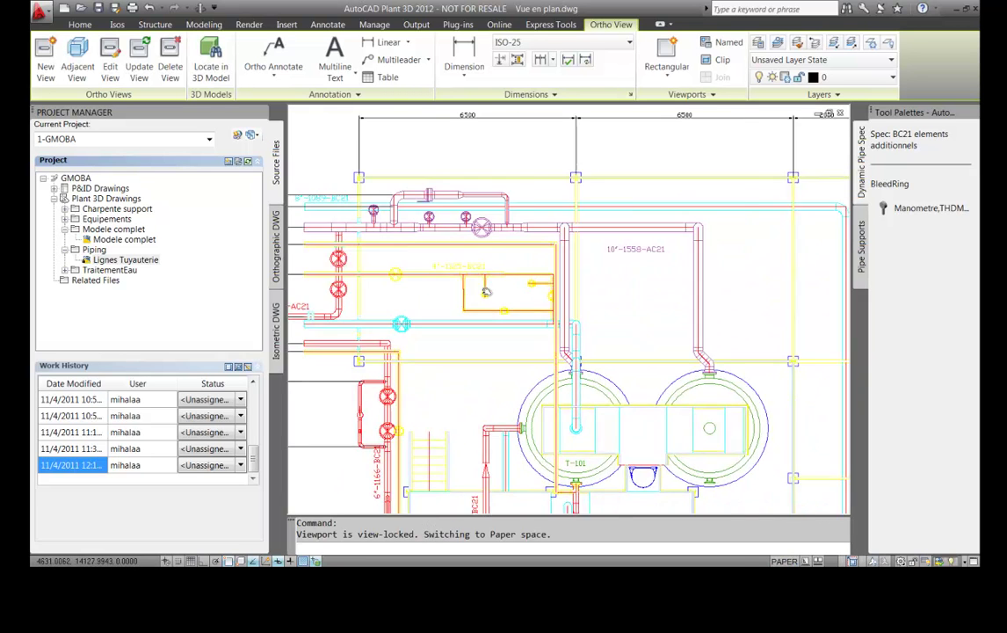
pyautogui.scroll(-2, 426, 295)
pyautogui.scroll(-2, 426, 295)
pyautogui.moveTo(426, 295); pyautogui.dragTo(686, 220, button='middle')
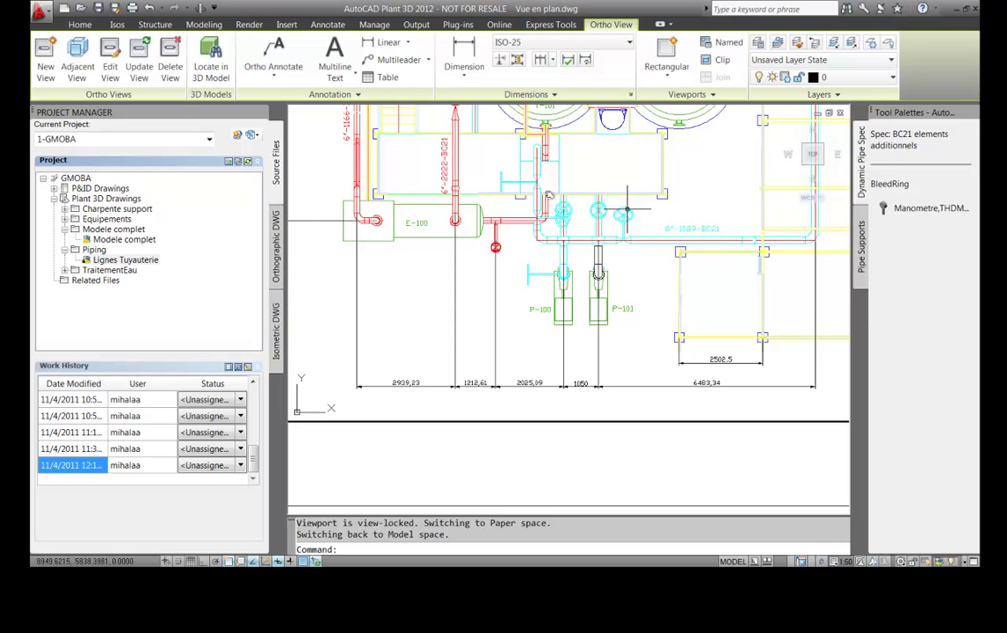
pyautogui.scroll(2, 686, 220)
pyautogui.scroll(-6, 710, 337)
pyautogui.moveTo(709, 338); pyautogui.dragTo(591, 345, button='middle')
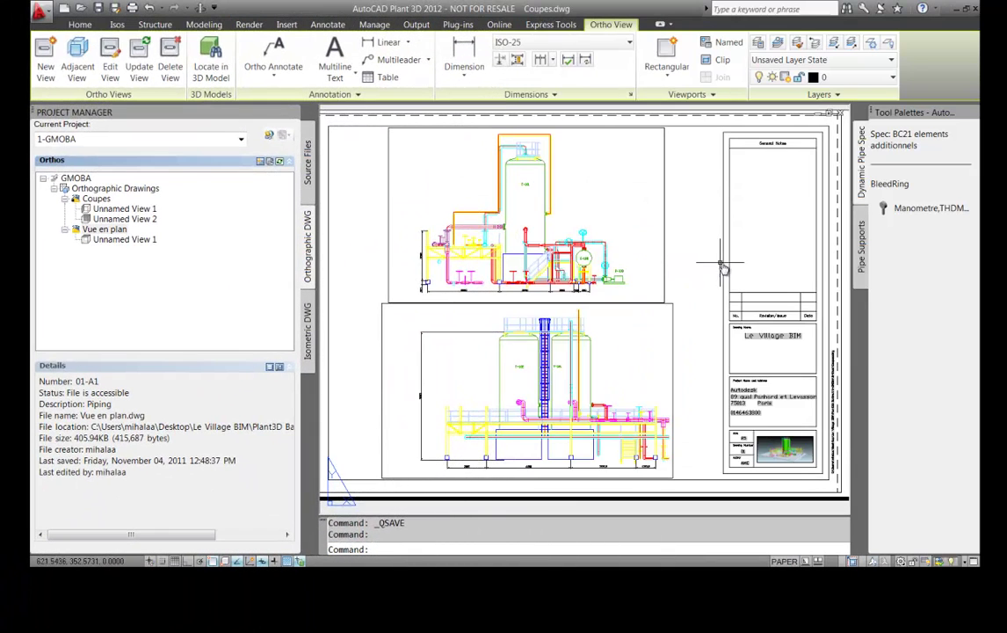
pyautogui.scroll(-3, 700, 273)
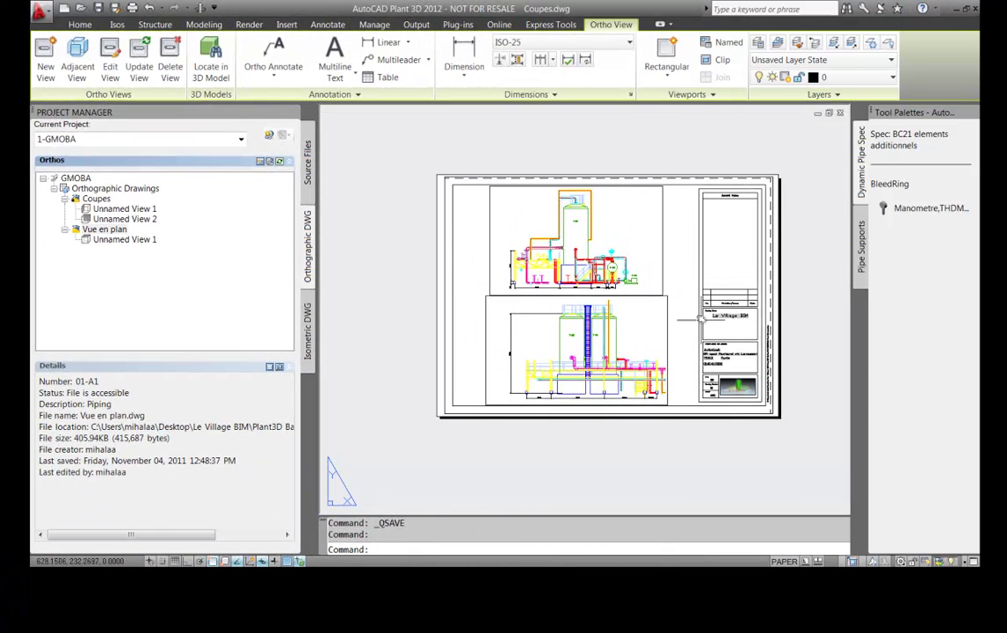
# - Examine the piping, equipment tags and dimensions in the upper and lower sections of the Coupes sheet
pyautogui.scroll(2, 700, 290)
pyautogui.moveTo(706, 319); pyautogui.dragTo(709, 321, button='middle')
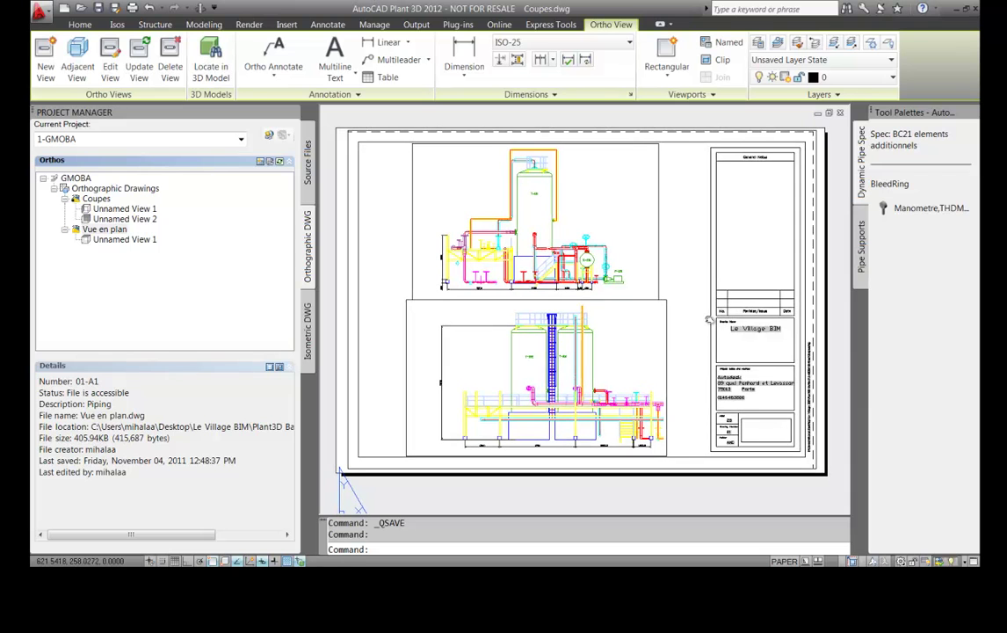
pyautogui.scroll(4, 509, 195)
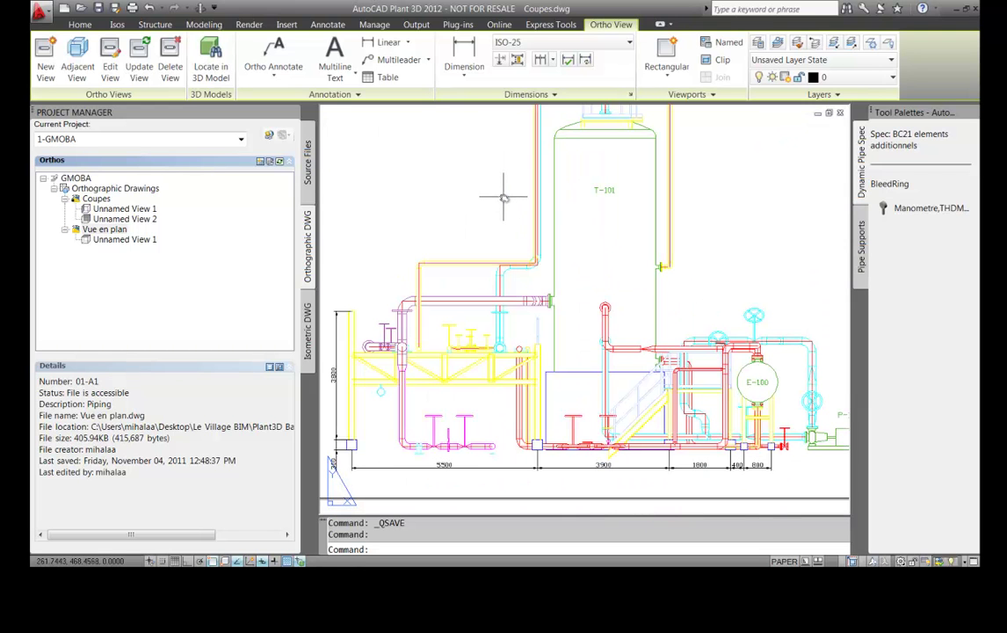
pyautogui.scroll(-3, 504, 195)
pyautogui.moveTo(504, 195); pyautogui.dragTo(531, 51, button='middle')
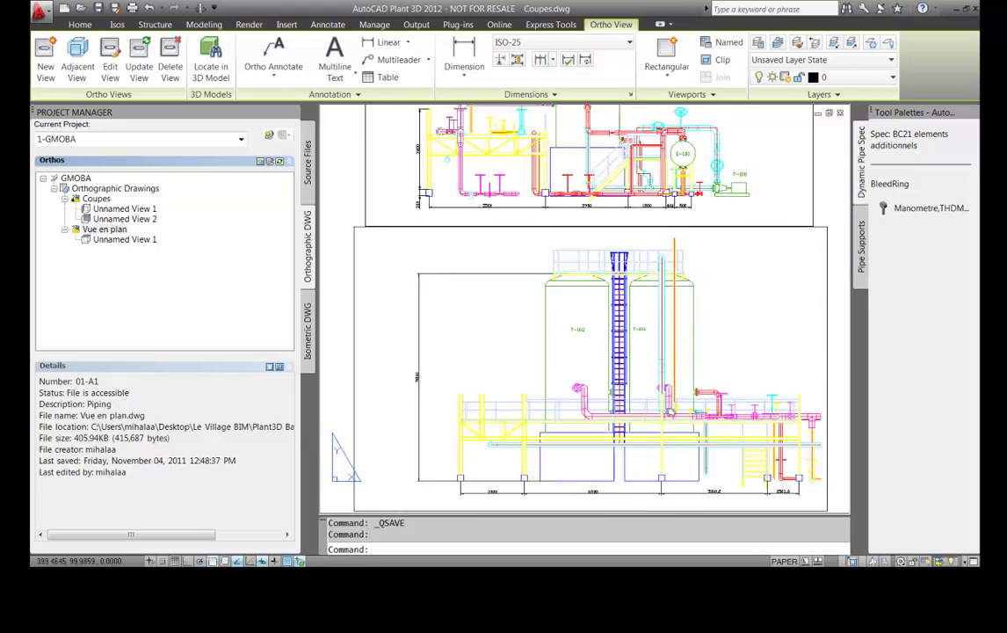
pyautogui.moveTo(670, 411); pyautogui.dragTo(668, 307, button='middle')
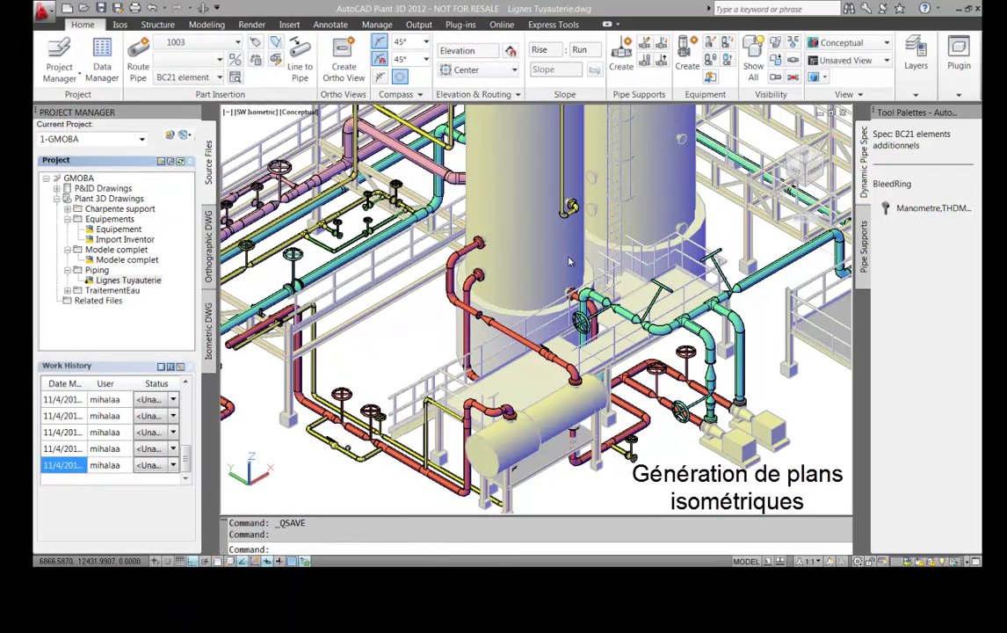
# - Set up a production isometric for line number 2222 of the Lignes Tuyauterie model with the Final_A2 iso style
pyautogui.scroll(5, 448, 255)
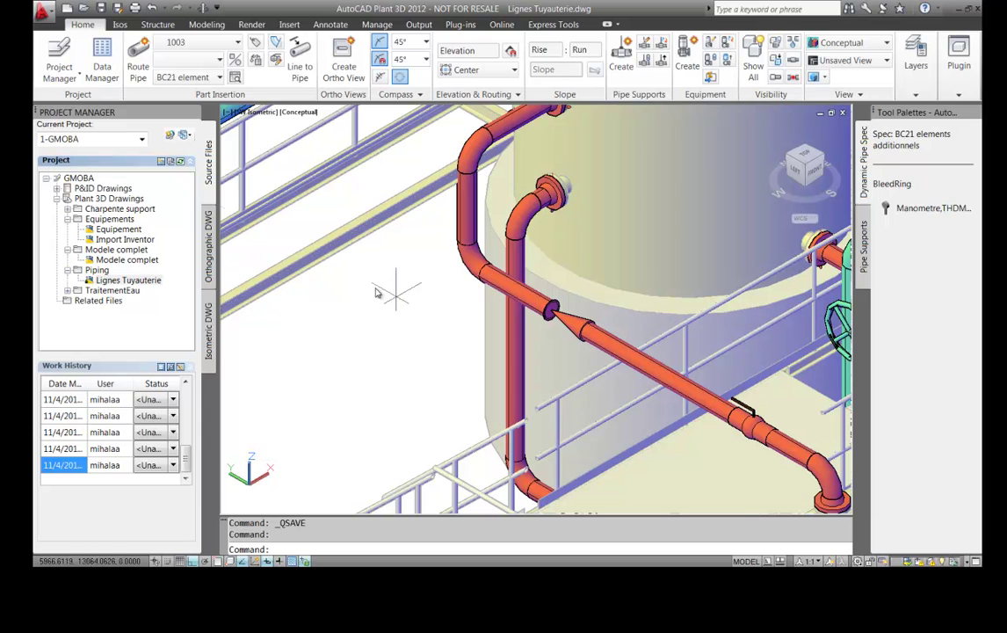
pyautogui.click(120, 24)
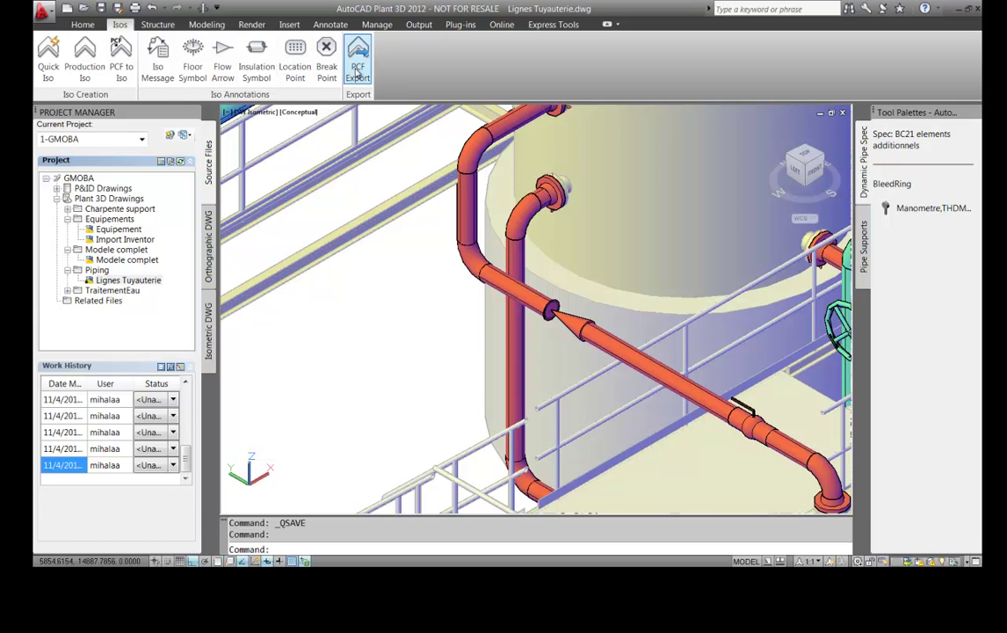
pyautogui.click(88, 70)
pyautogui.scroll(-1, 342, 237)
pyautogui.click(217, 280)
pyautogui.click(407, 163)
pyautogui.click(407, 166)
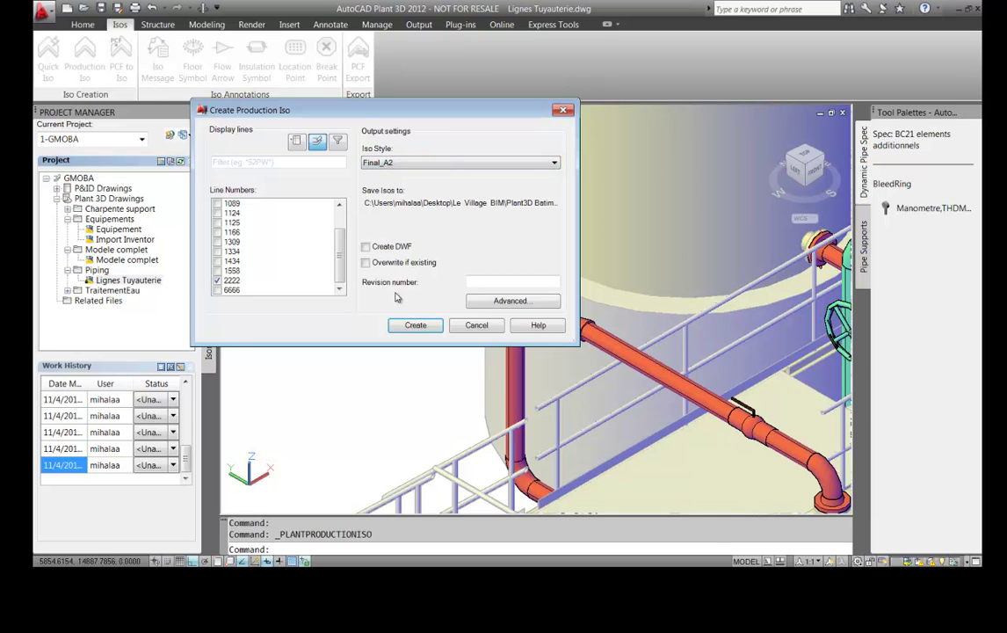
# - Force the isometric onto one sheet in the advanced iso creation options and create the production isometric
pyautogui.click(509, 301)
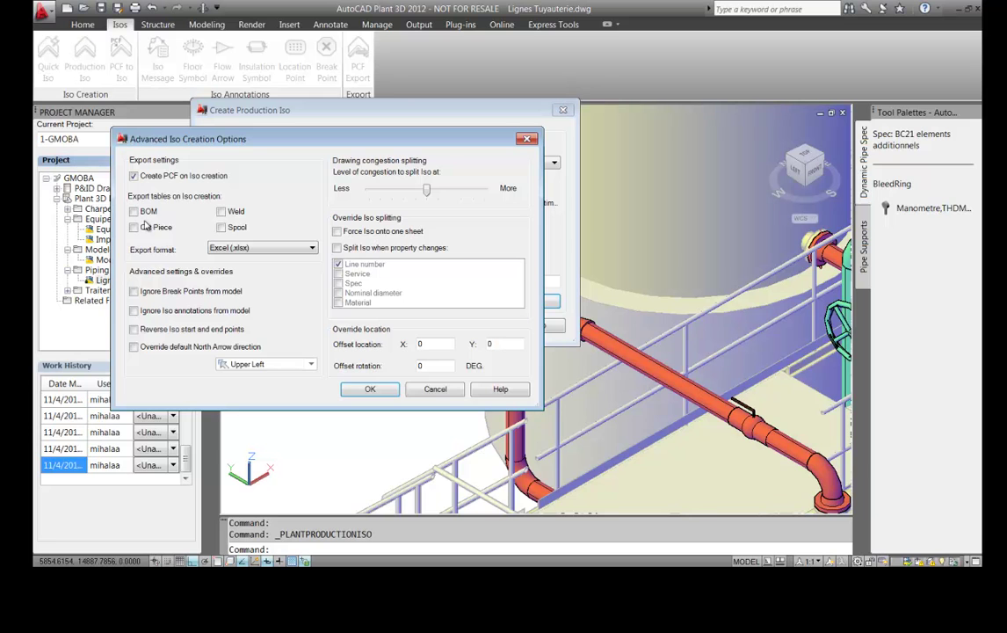
pyautogui.click(338, 232)
pyautogui.click(370, 389)
pyautogui.click(416, 325)
pyautogui.click(417, 326)
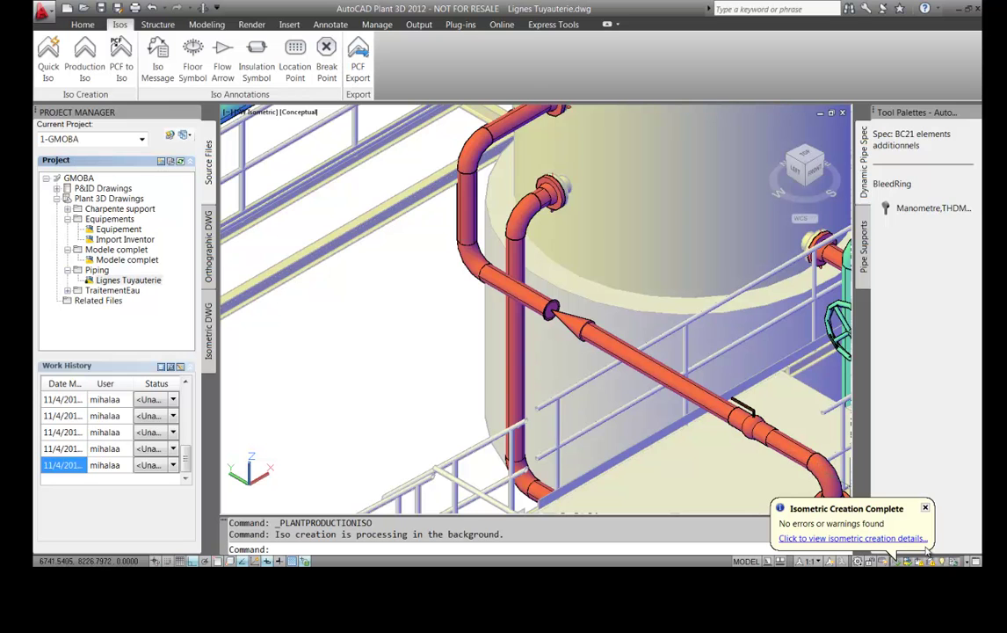
# - Review the isometric creation results and open the generated 2222 isometric drawing from the project
pyautogui.click(892, 539)
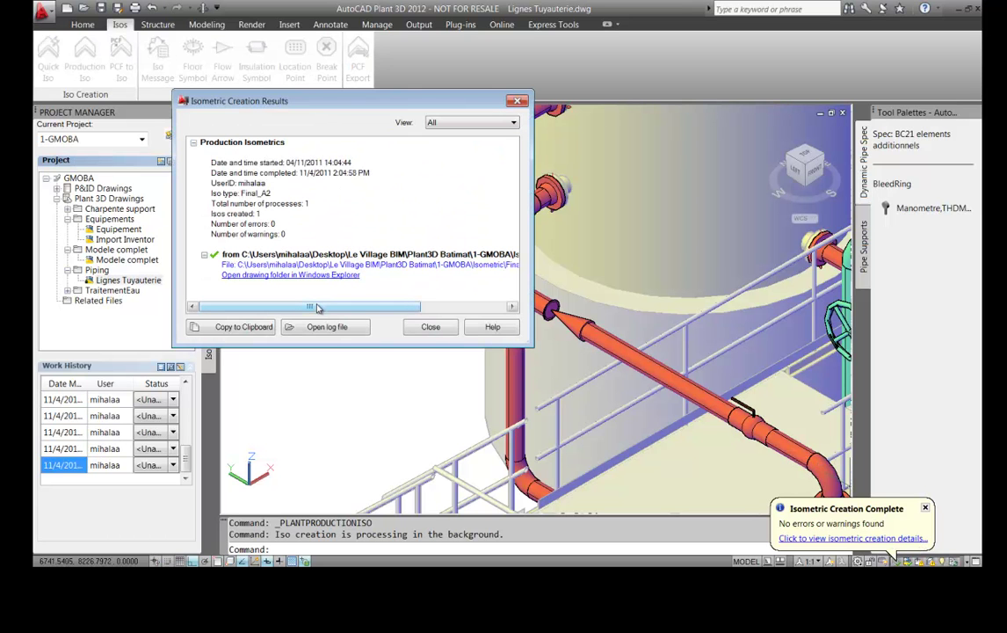
pyautogui.click(431, 327)
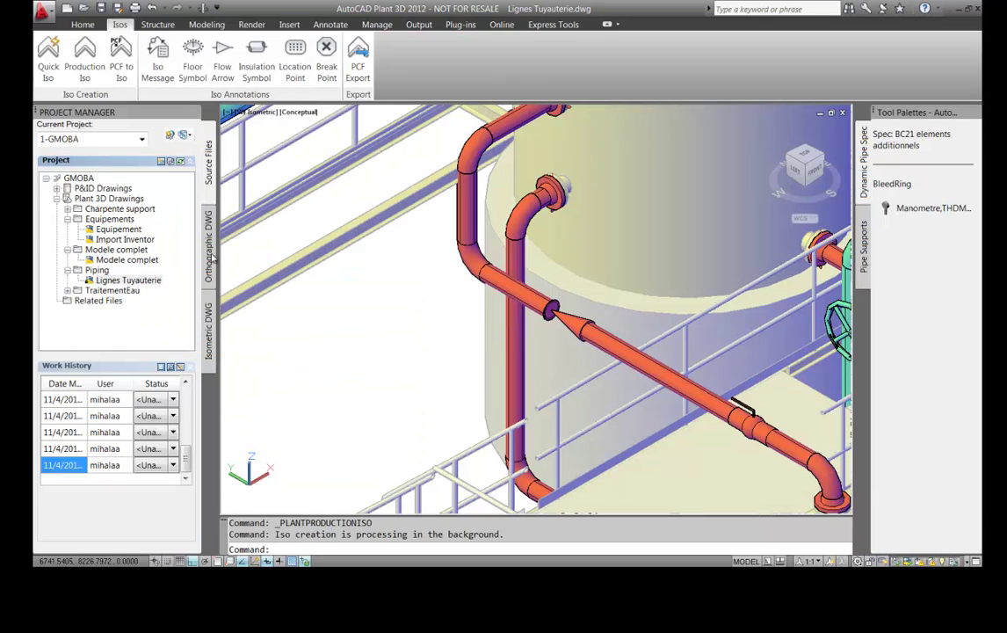
pyautogui.click(211, 332)
pyautogui.scroll(-1, 108, 312)
pyautogui.doubleClick(112, 300)
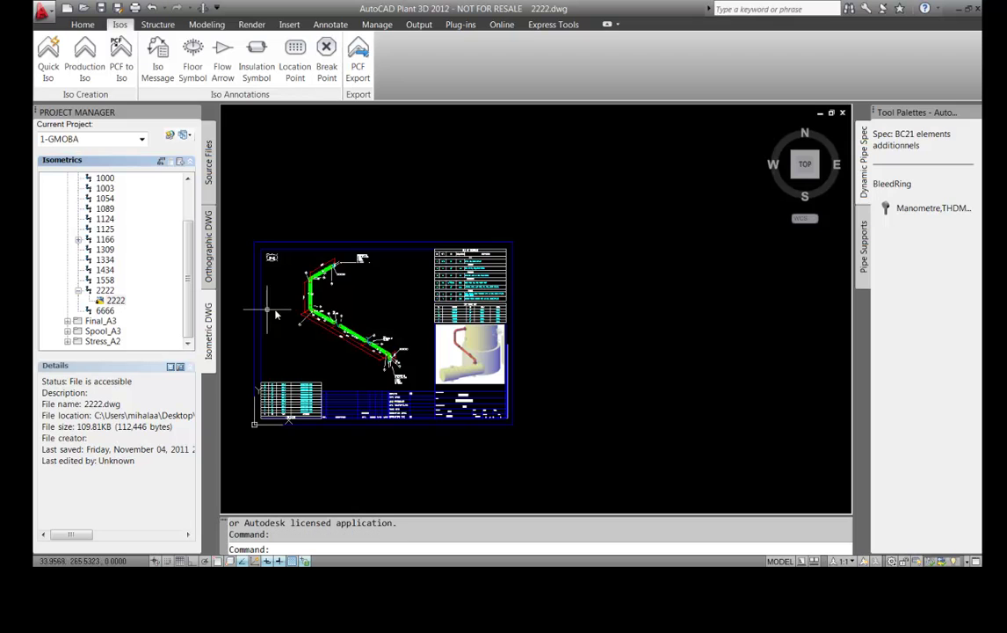
# - Examine the pipe route, dimensions, weld numbers and nozzle connection notes on the 2222 isometric
pyautogui.scroll(3, 275, 315)
pyautogui.moveTo(392, 257); pyautogui.dragTo(380, 259, button='middle')
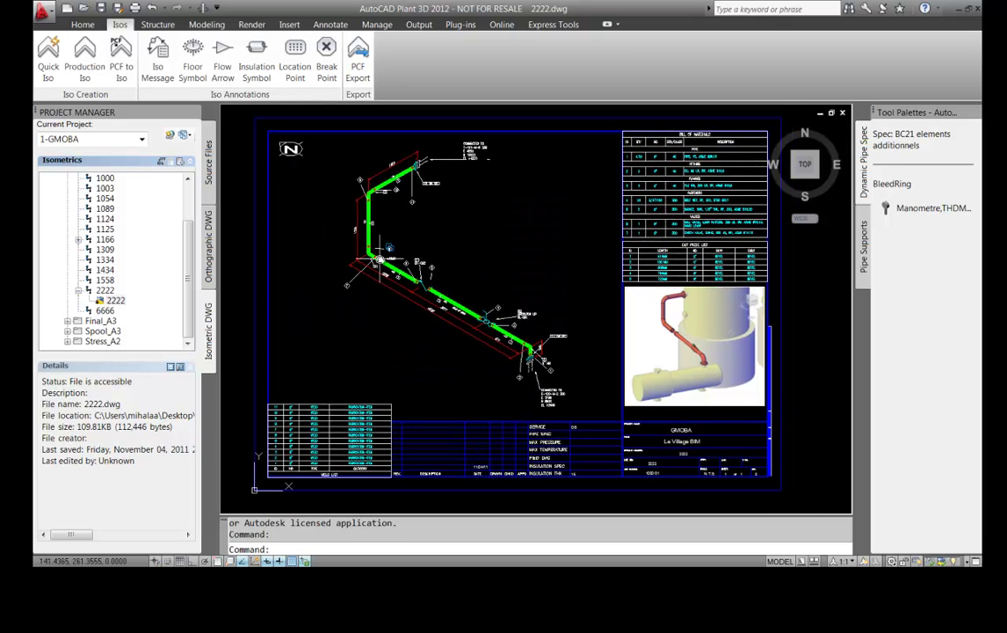
pyautogui.scroll(5, 392, 172)
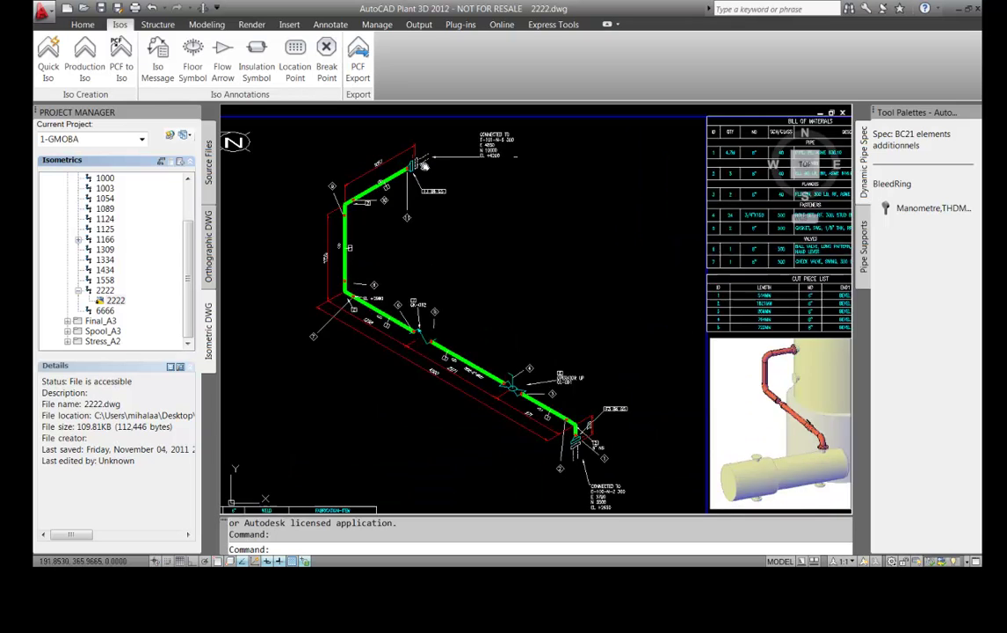
pyautogui.scroll(-2, 400, 200)
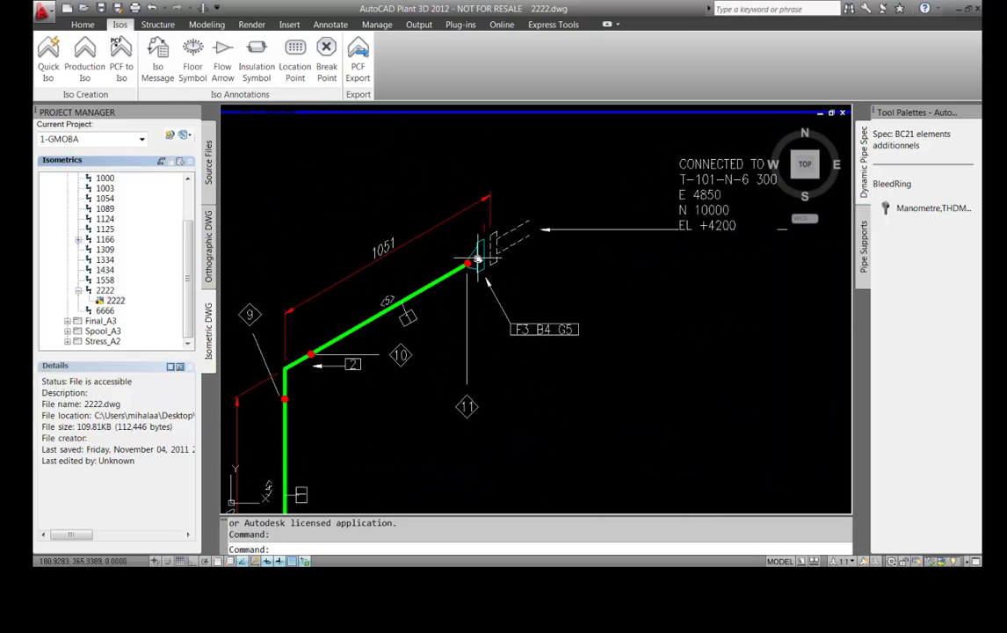
pyautogui.moveTo(477, 301); pyautogui.dragTo(507, 173, button='middle')
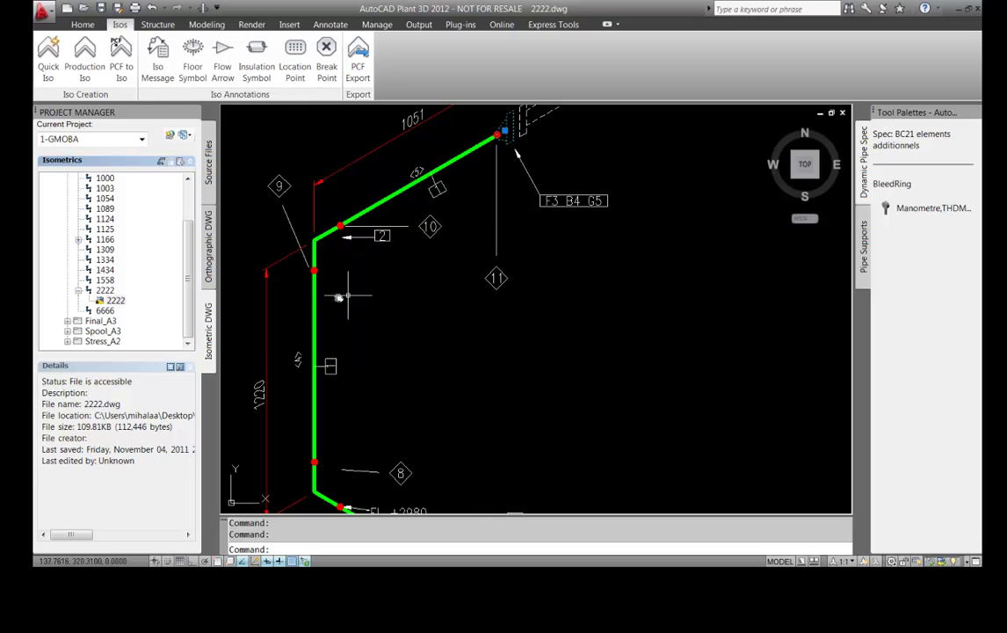
pyautogui.scroll(-10, 361, 341)
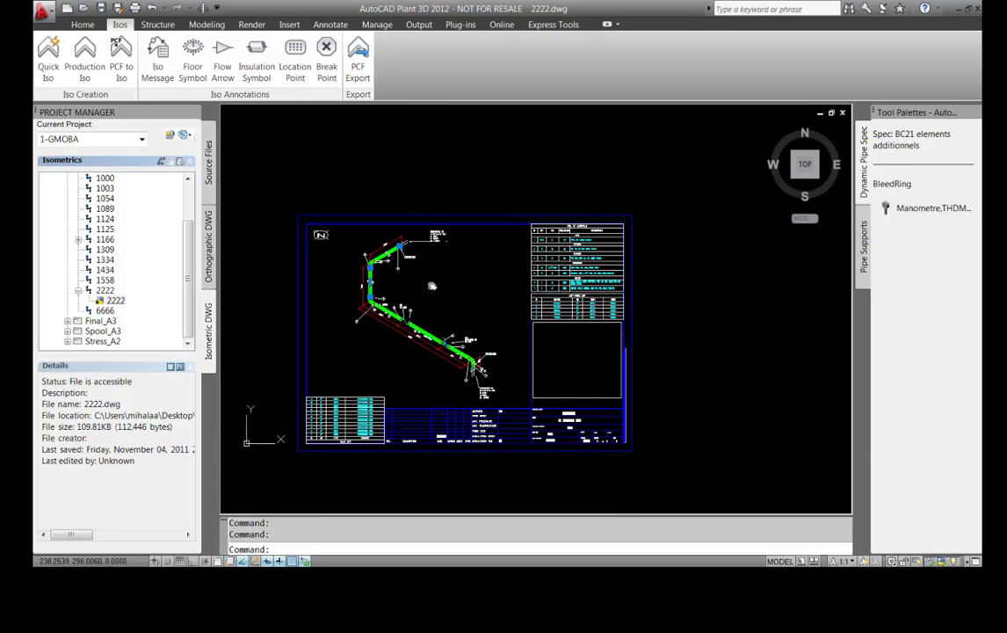
# - Examine the weld list, title block, 3D model picture, cut piece list and bill of materials on the 2222 isometric sheet
pyautogui.scroll(6, 359, 416)
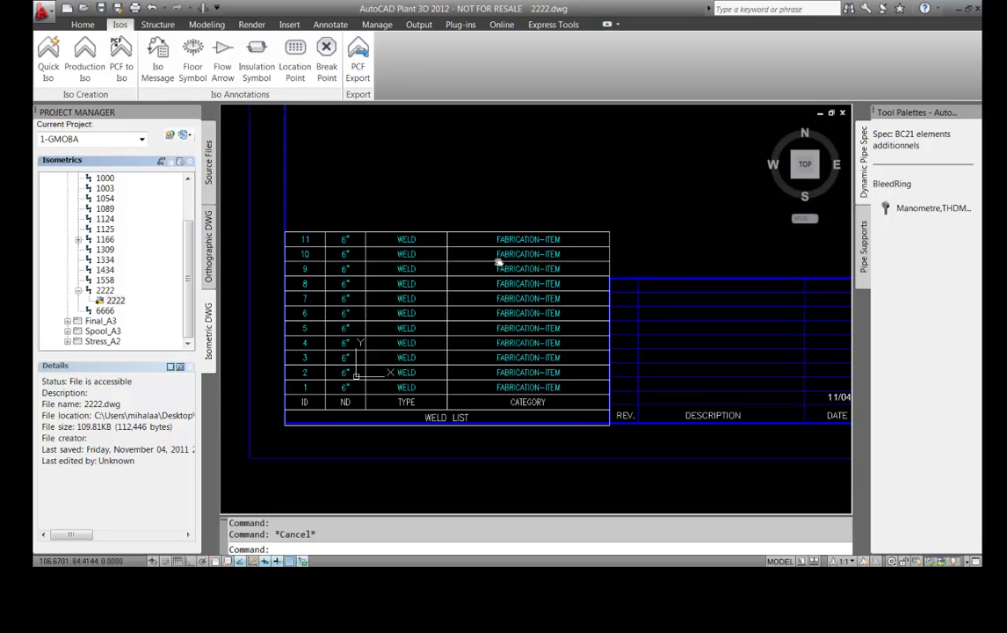
pyautogui.scroll(-2, 600, 264)
pyautogui.moveTo(706, 267); pyautogui.dragTo(434, 302, button='middle')
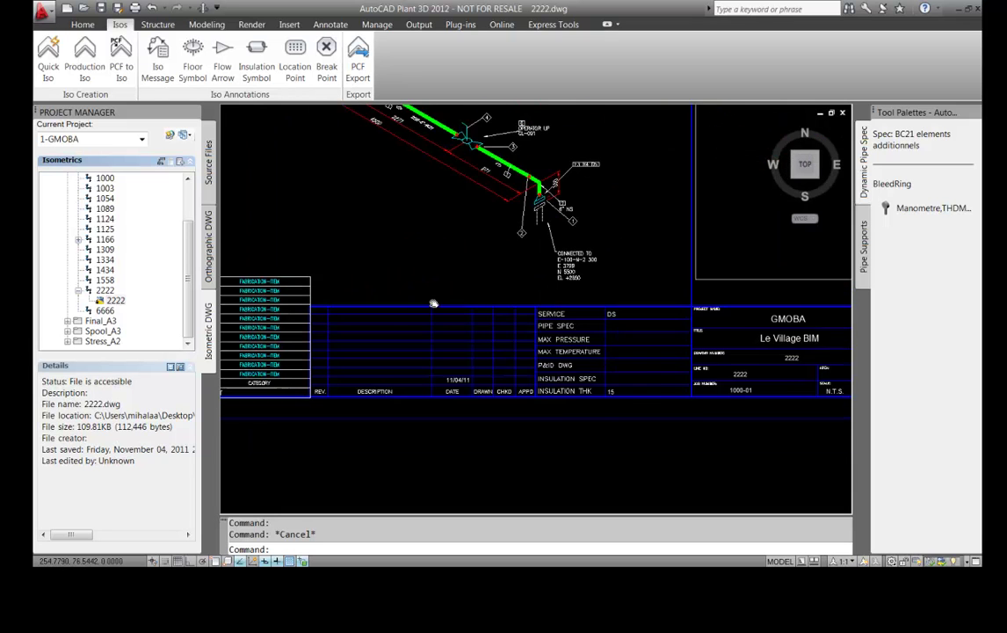
pyautogui.moveTo(625, 312); pyautogui.dragTo(576, 353, button='middle')
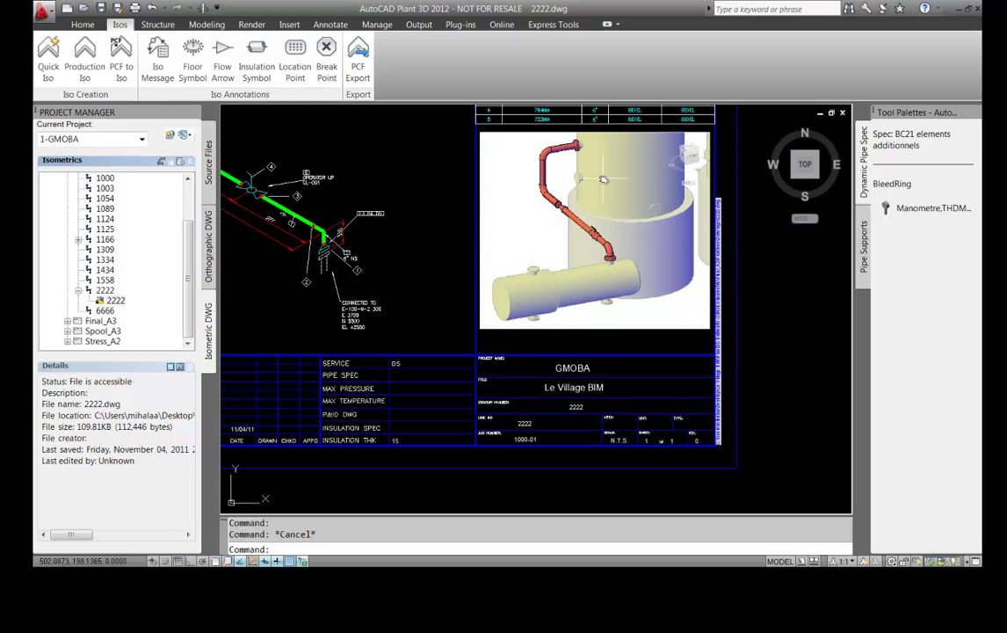
pyautogui.scroll(2, 603, 179)
pyautogui.moveTo(600, 204); pyautogui.dragTo(607, 425, button='middle')
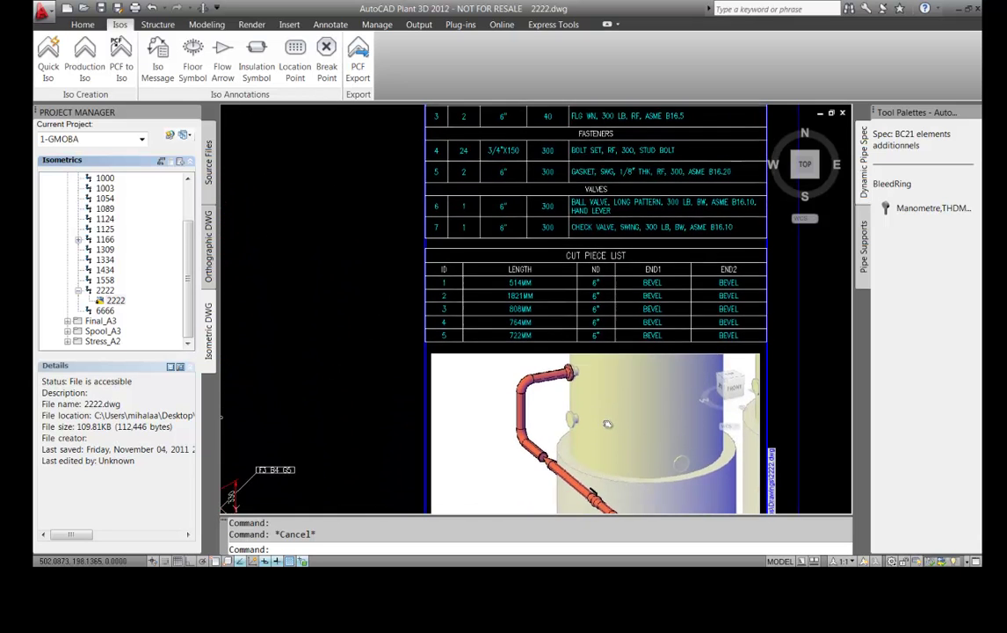
pyautogui.scroll(-3, 578, 303)
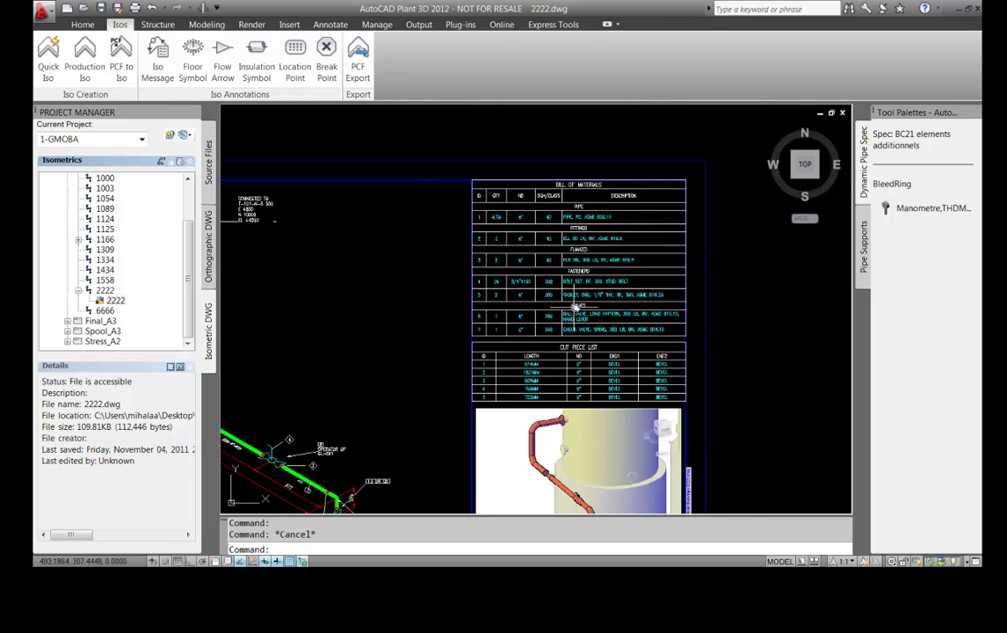
pyautogui.scroll(2, 732, 248)
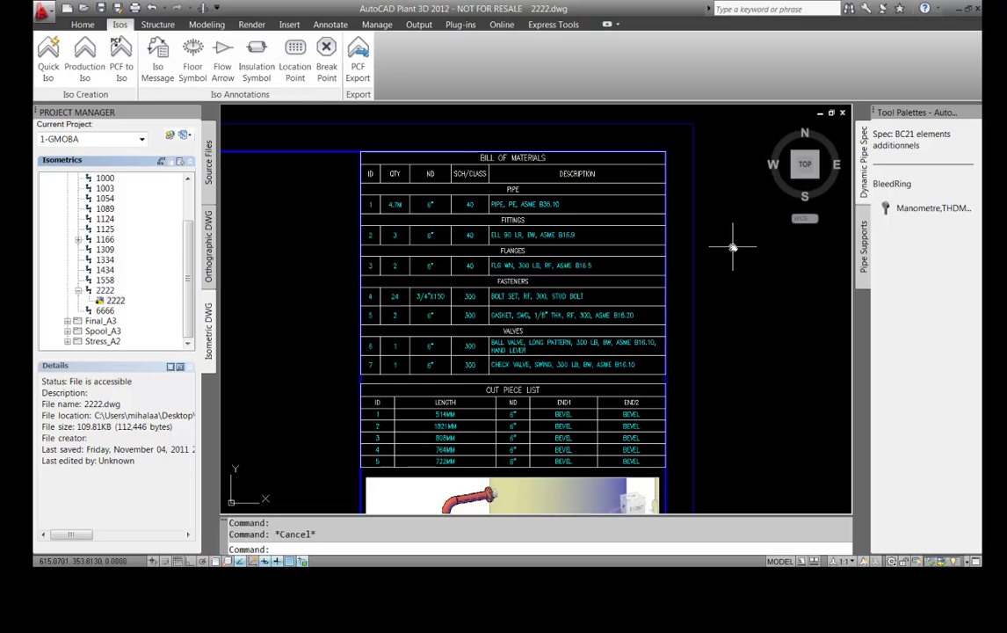
pyautogui.scroll(-3, 733, 248)
pyautogui.scroll(-2, 625, 239)
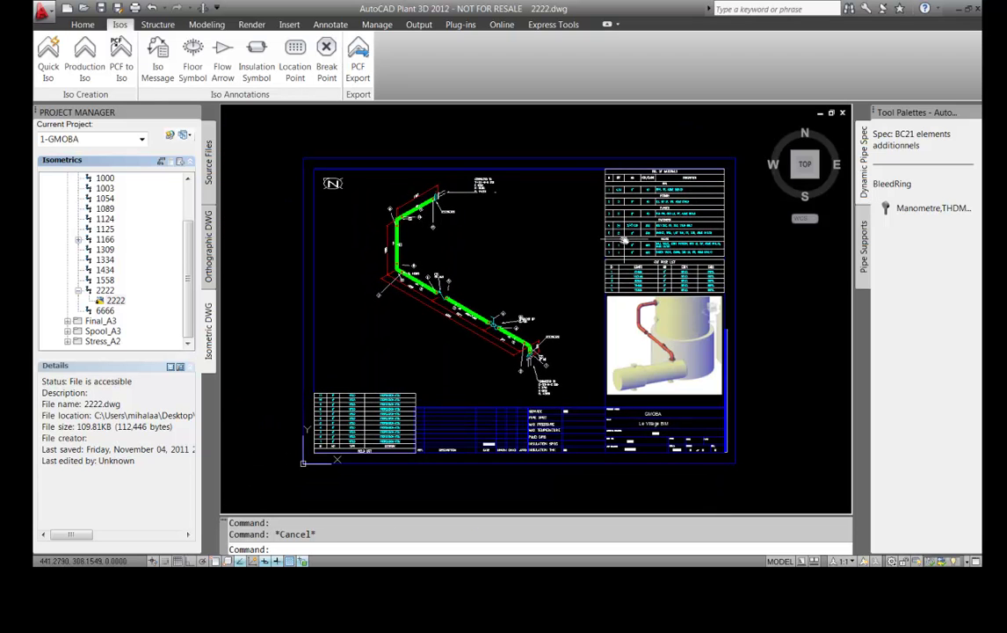
pyautogui.scroll(1, 601, 339)
pyautogui.scroll(-2, 599, 339)
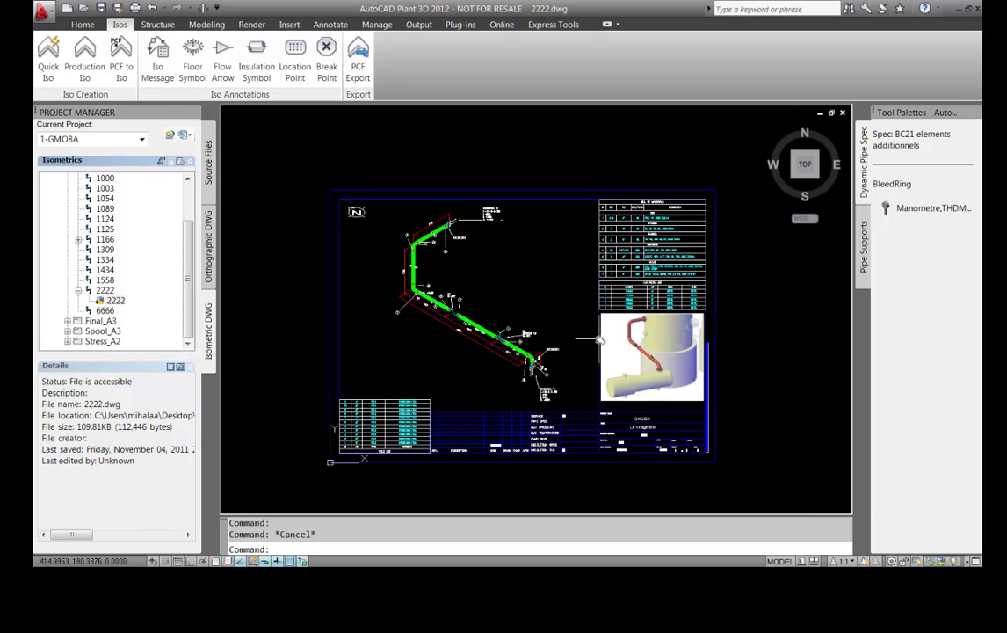